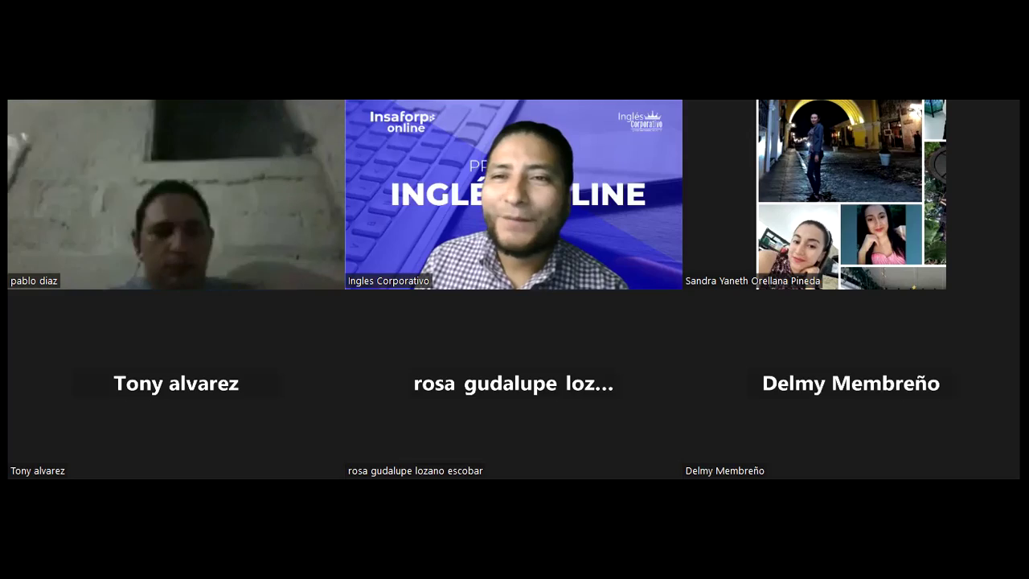
Minimise Zoom and open CLASS_NOTES from the BEGINNER_MODULE folder in Word.
key("super+d")
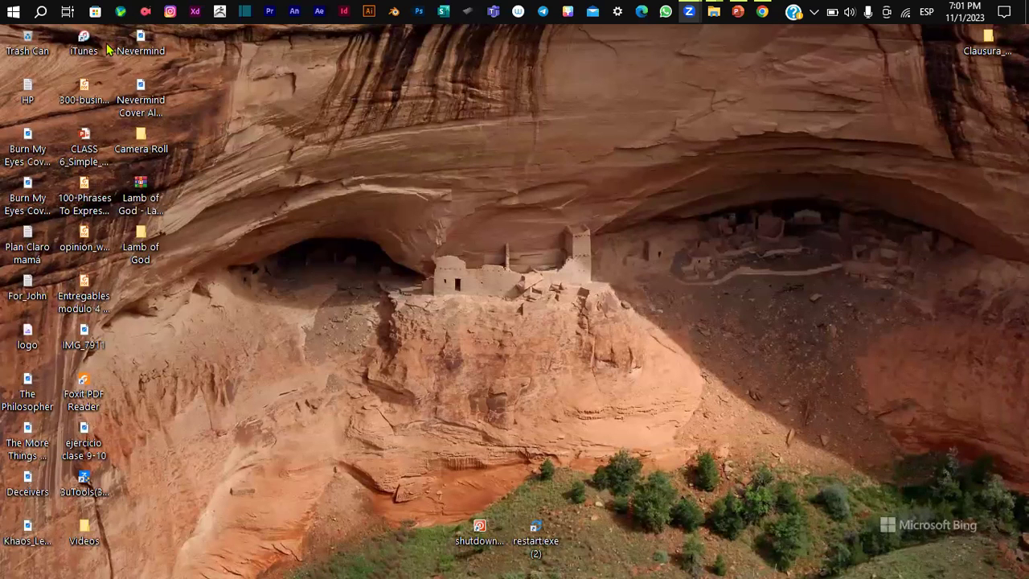
left_click(714, 11)
left_click(643, 72)
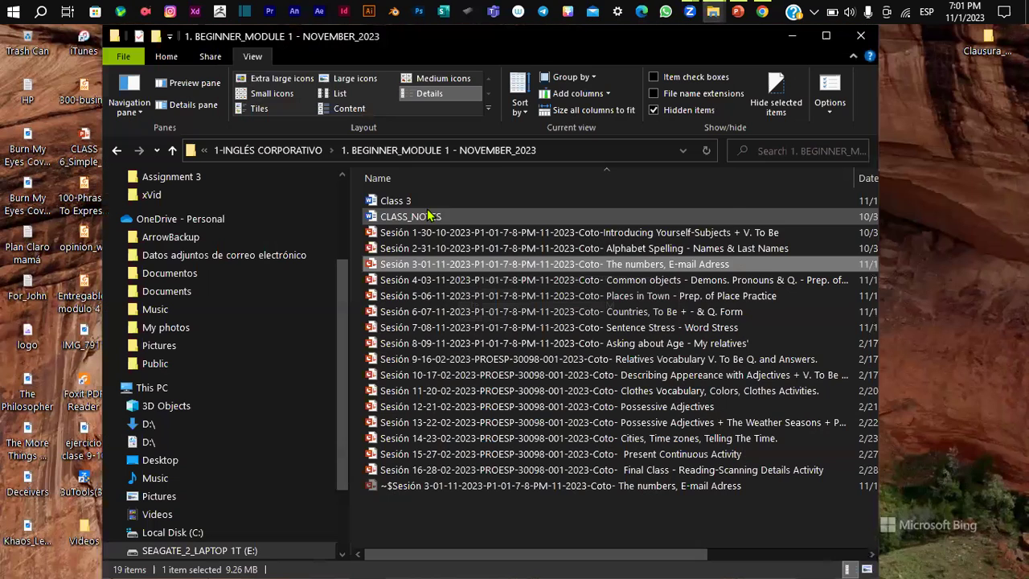
left_click(428, 217)
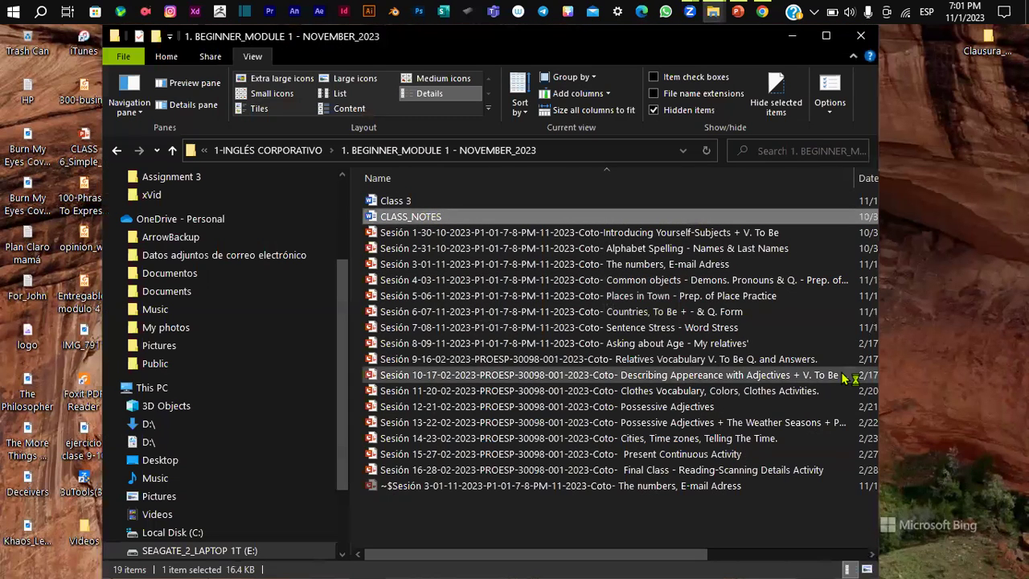
key("Return")
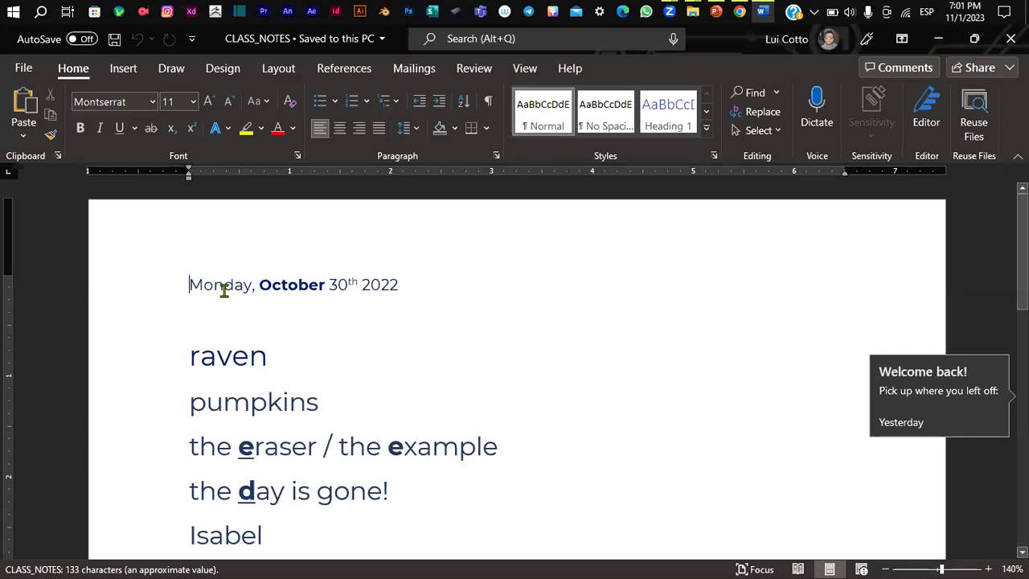
Paste a copy of the date line on a new line below 'victor'.
left_click_drag(201, 288, 443, 281)
key("ctrl+c")
scroll(423, 297, "down", 1)
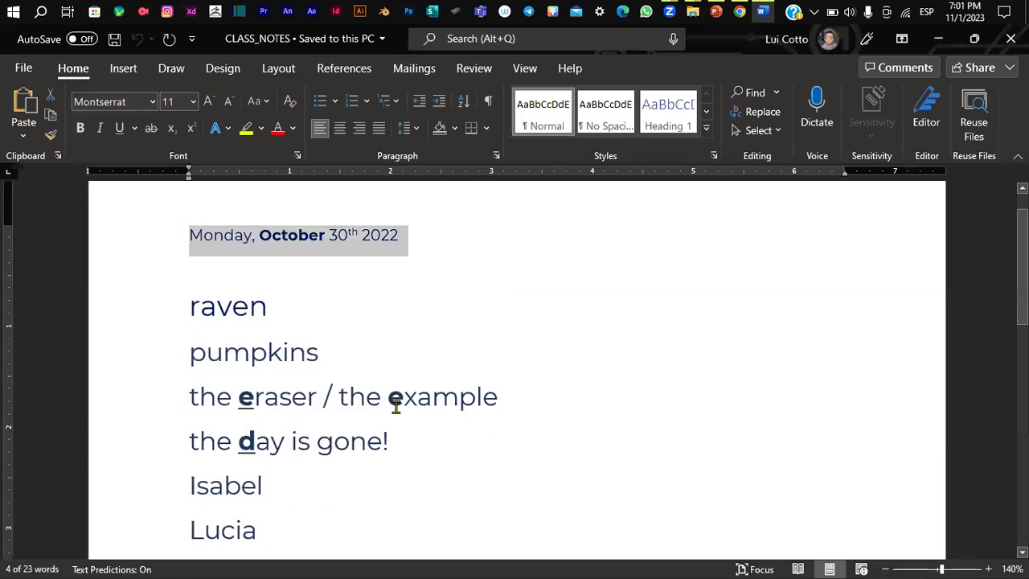
scroll(418, 428, "down", 10)
scroll(422, 419, "up", 3)
left_click(414, 393)
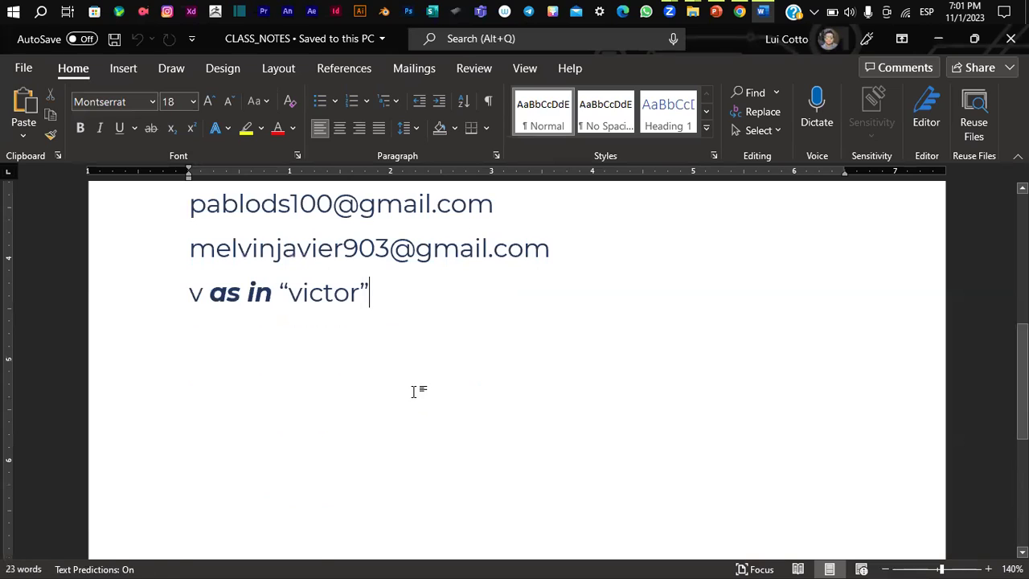
key("Return")
key("Return")
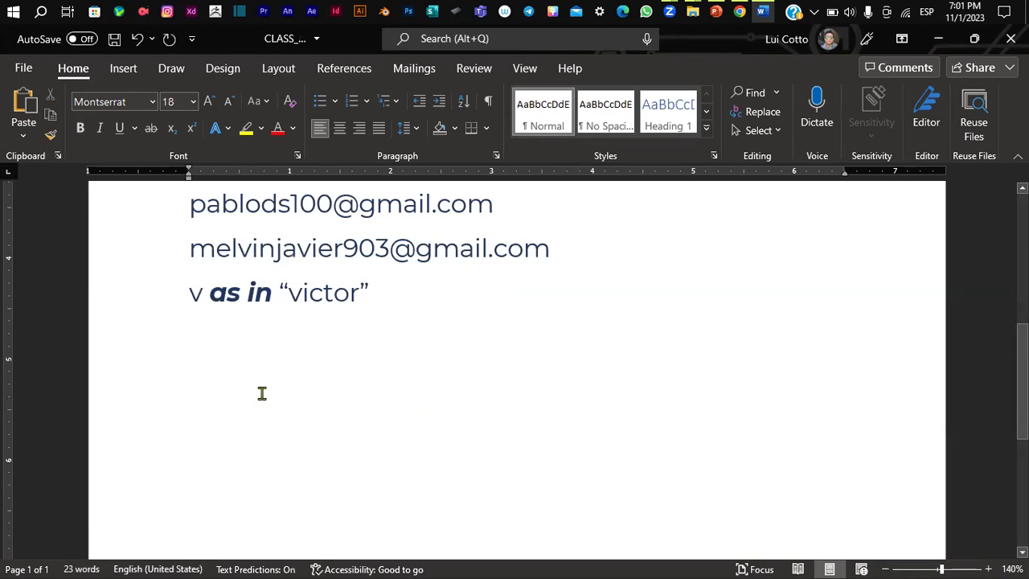
key("ctrl+v")
key("ctrl+v")
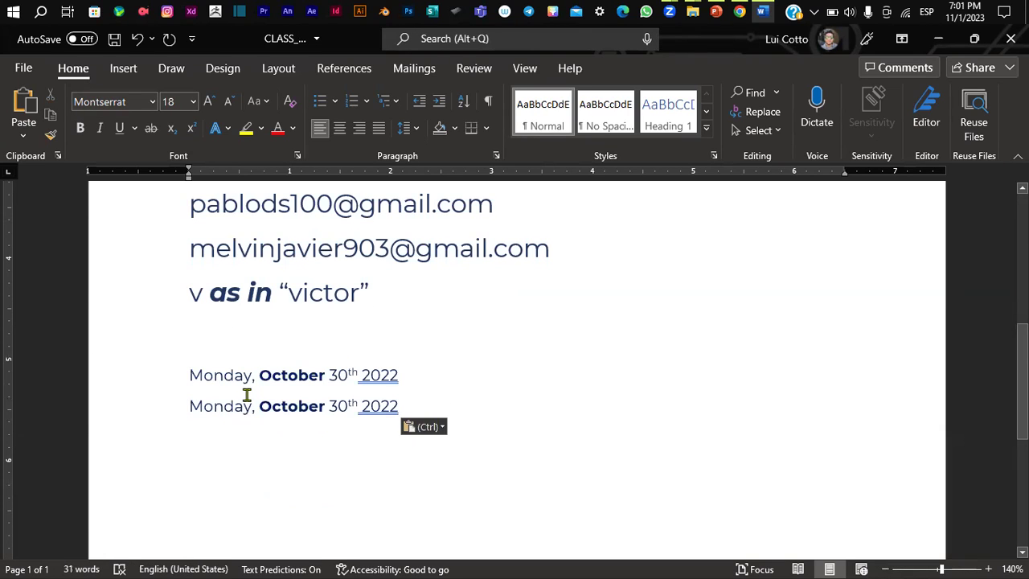
key("ctrl+z")
scroll(241, 393, "up", 10, "ctrl")
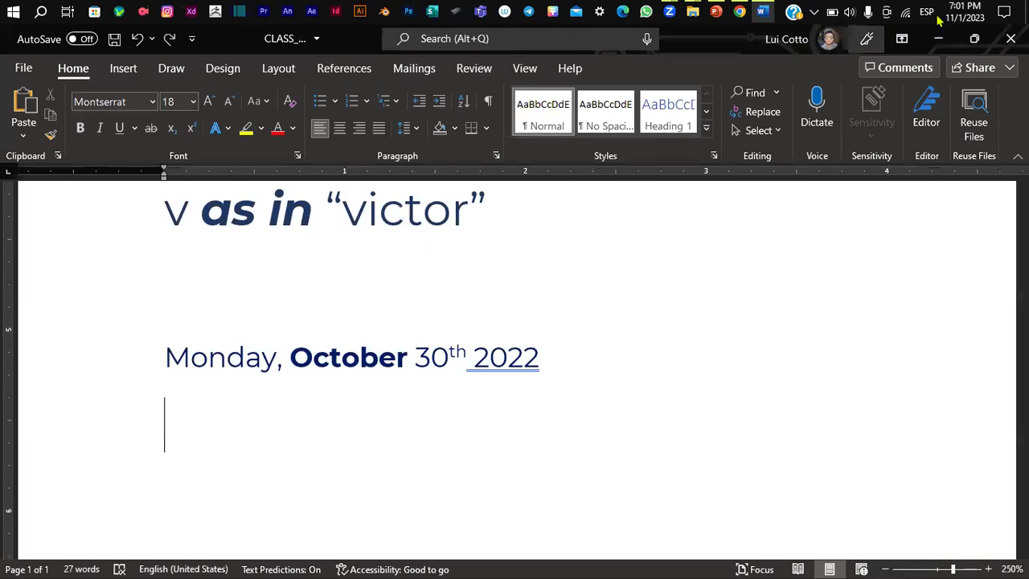
Change the copied date's day from Monday to Wednesday, with 'October' in bold.
left_click(965, 12)
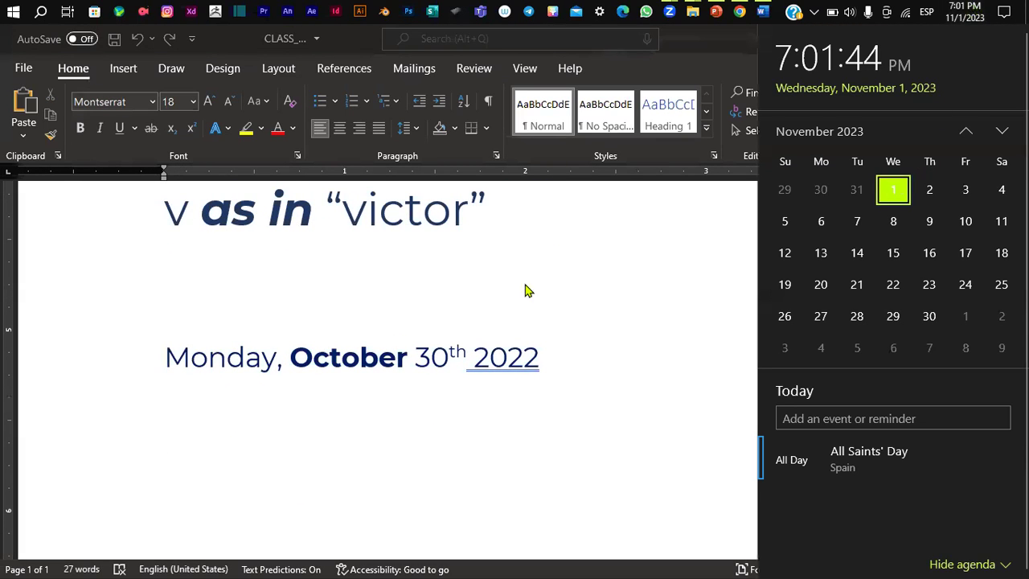
double_click(248, 363)
type("W")
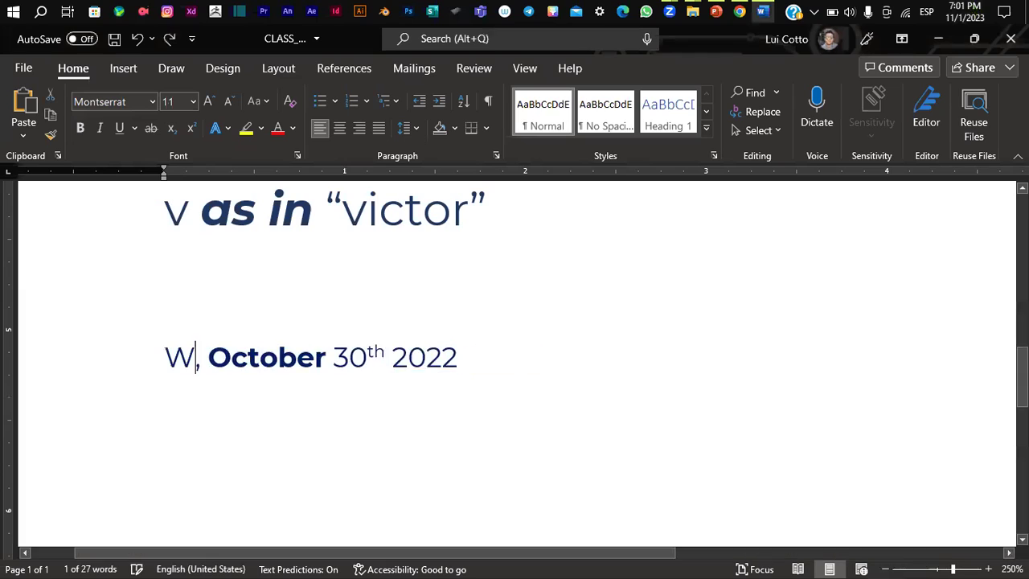
type("ednesda, Oct")
key("BackSpace")
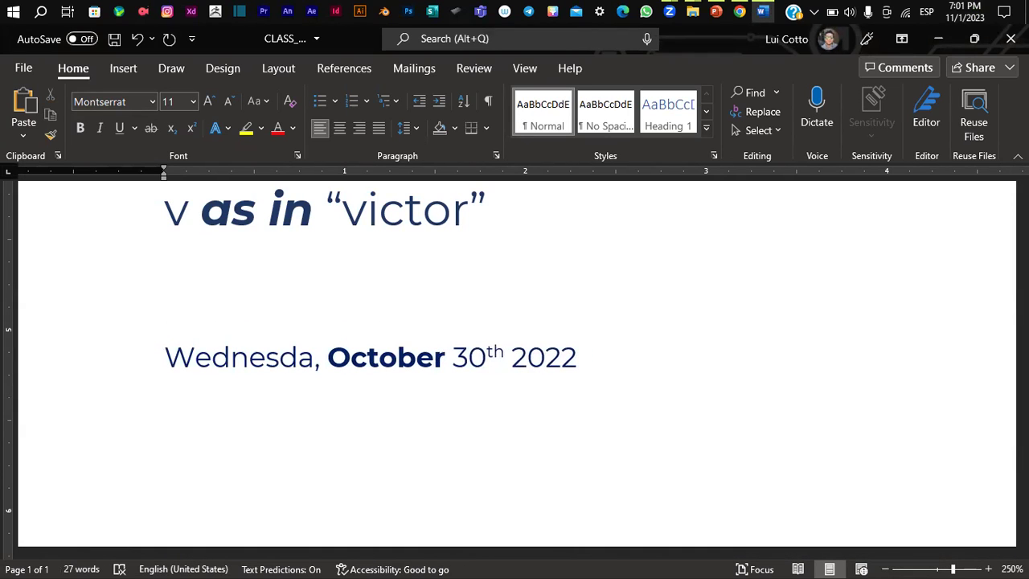
type("y")
left_click(406, 359)
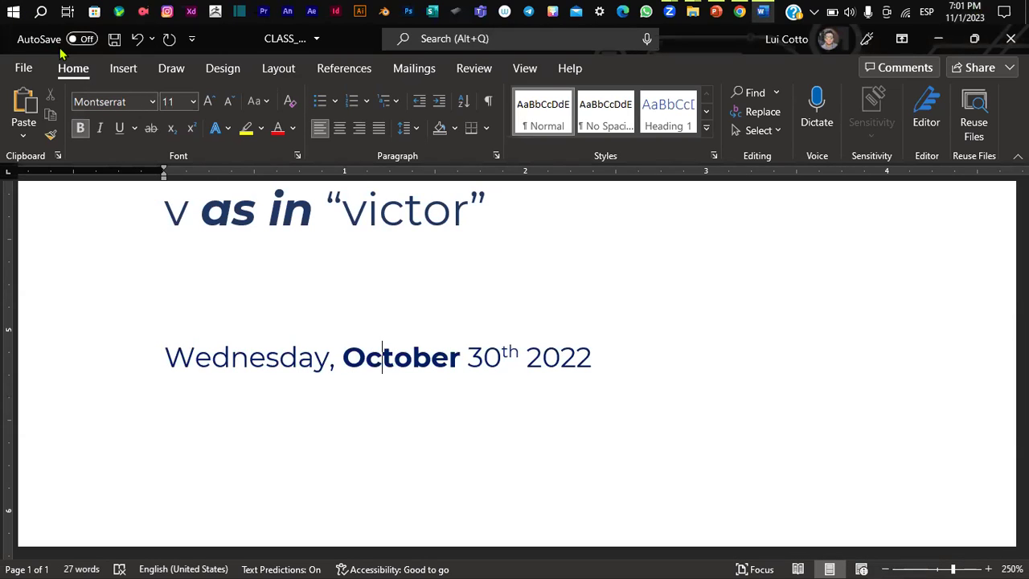
double_click(391, 361)
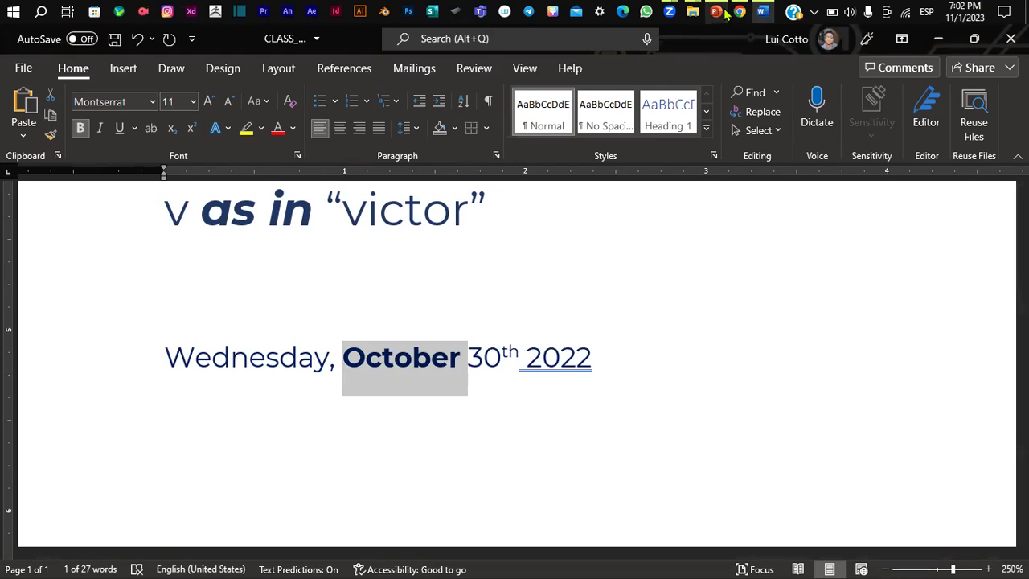
left_click(762, 12)
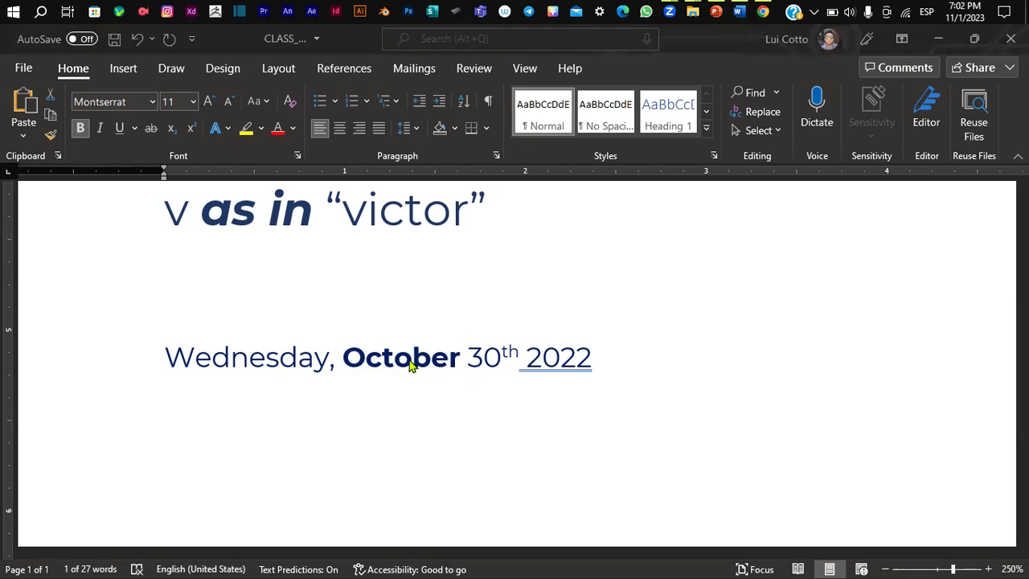
double_click(410, 366)
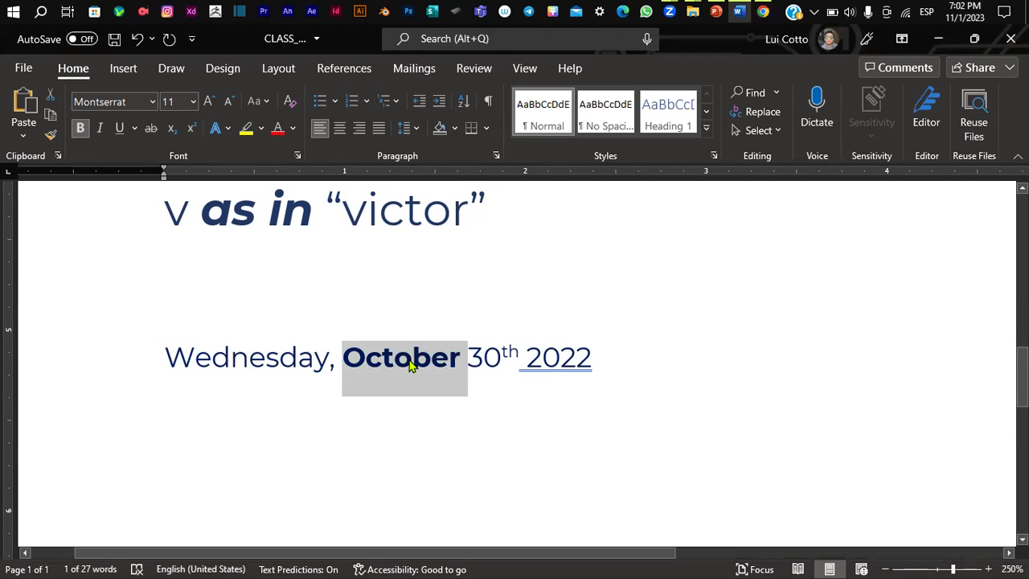
left_click(410, 366)
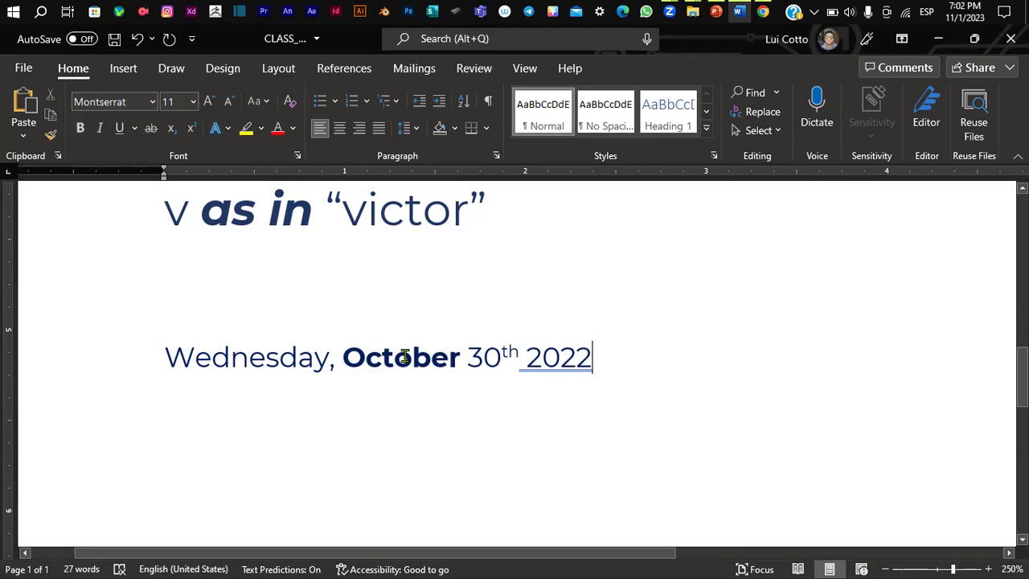
Add an empty line below the date line.
left_click(677, 370)
left_click(413, 356)
left_click(634, 366)
key("Return")
Replace October with a fully bold 'November' and save the document.
double_click(394, 359)
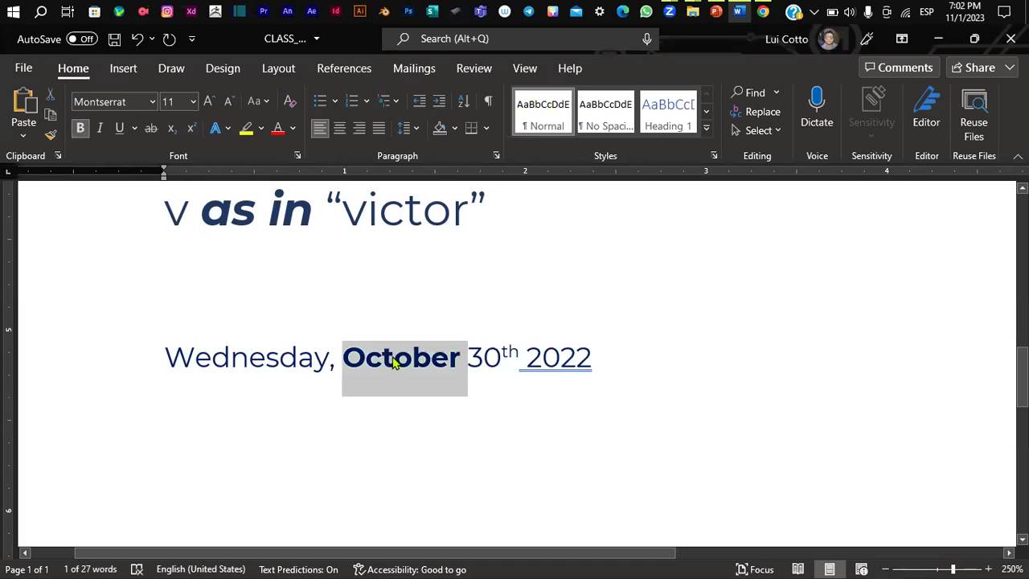
type("Novem")
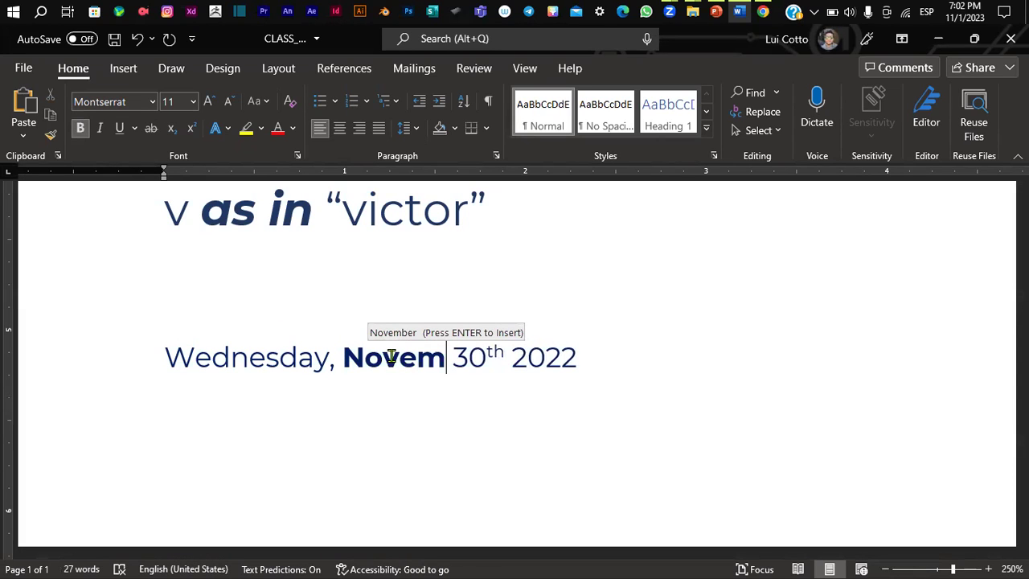
key("BackSpace")
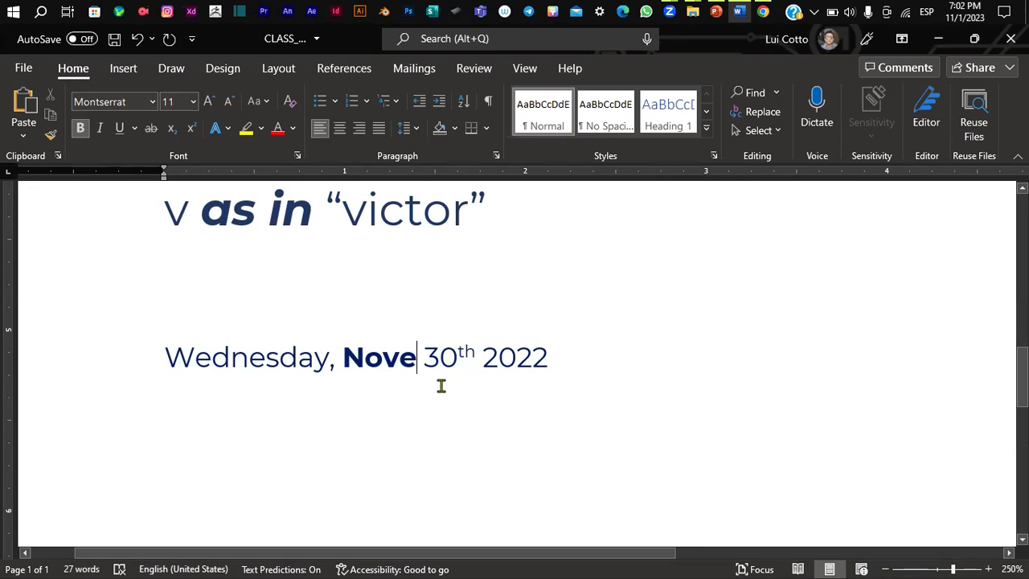
left_click(422, 360)
key("BackSpace")
type("mber")
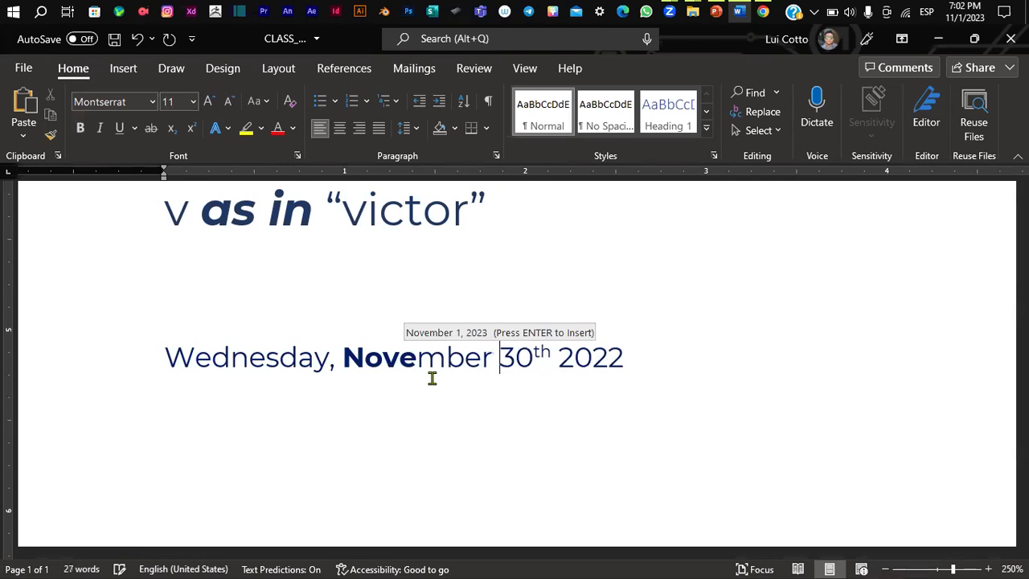
left_click_drag(493, 357, 417, 362)
key("ctrl+b")
key("ctrl+s")
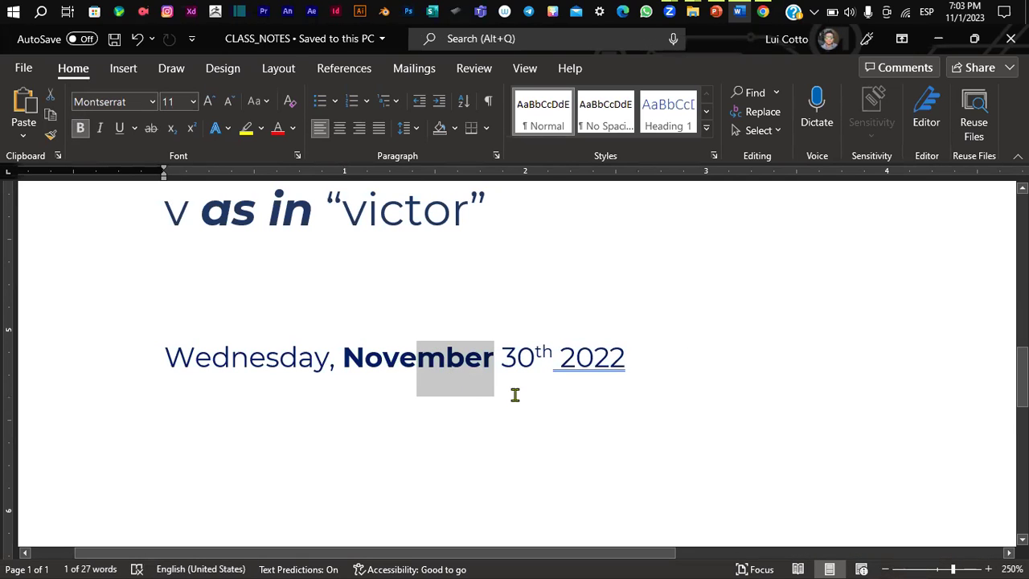
Change the day '30th' to '1st,' after checking today's date.
double_click(579, 365)
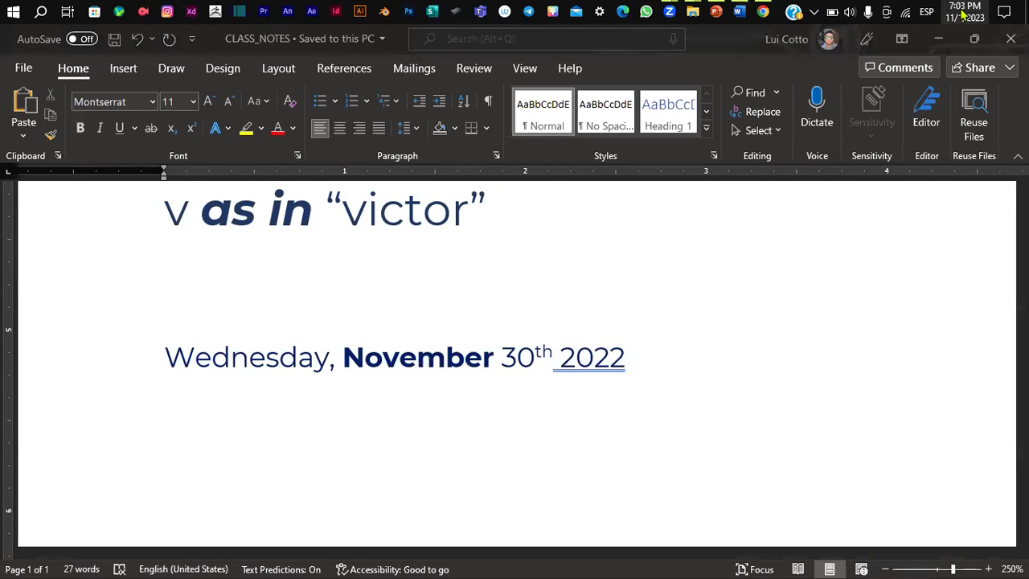
left_click(964, 12)
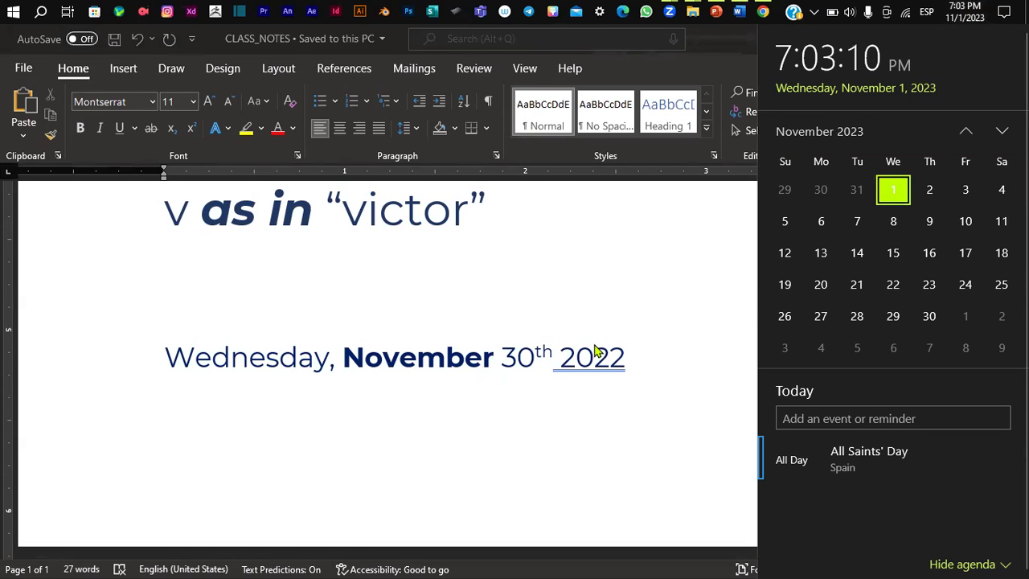
left_click(529, 366)
double_click(529, 366)
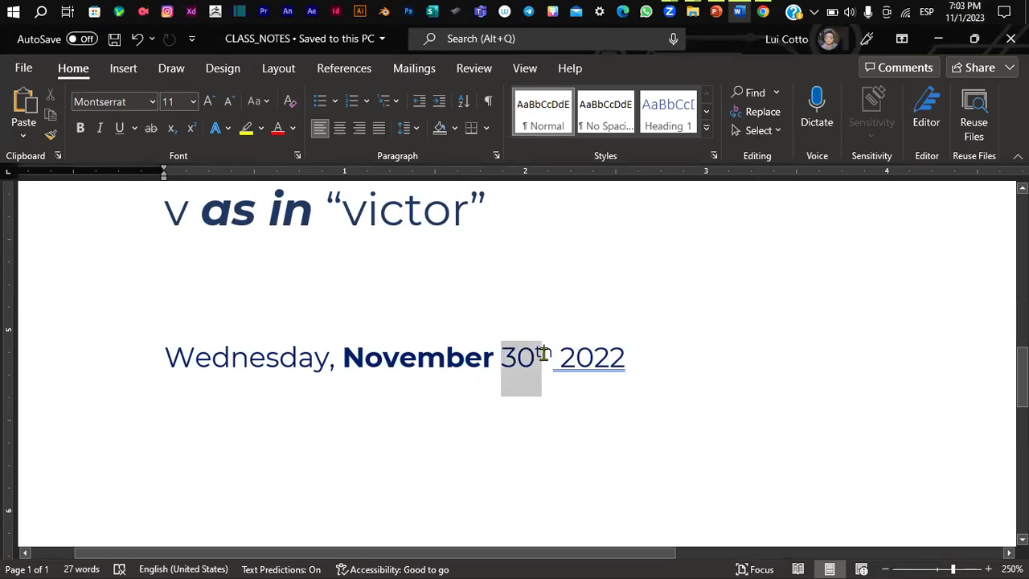
left_click_drag(553, 355, 500, 355)
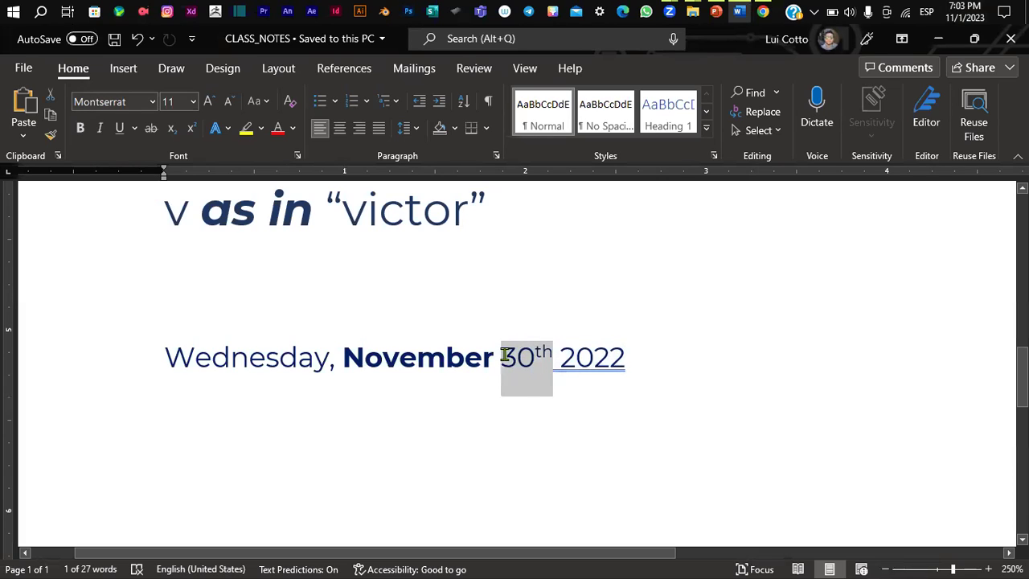
type("1st")
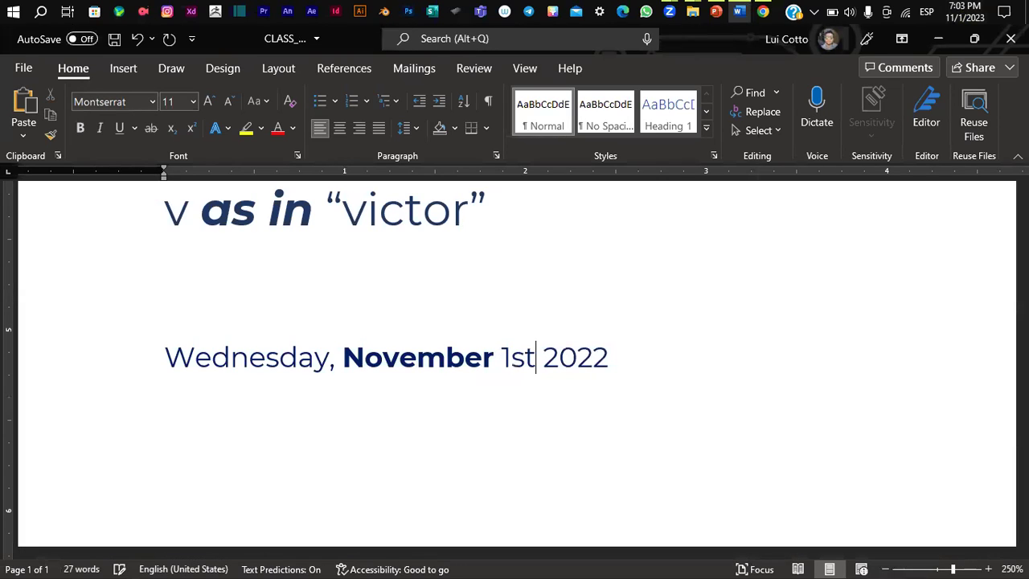
type(",")
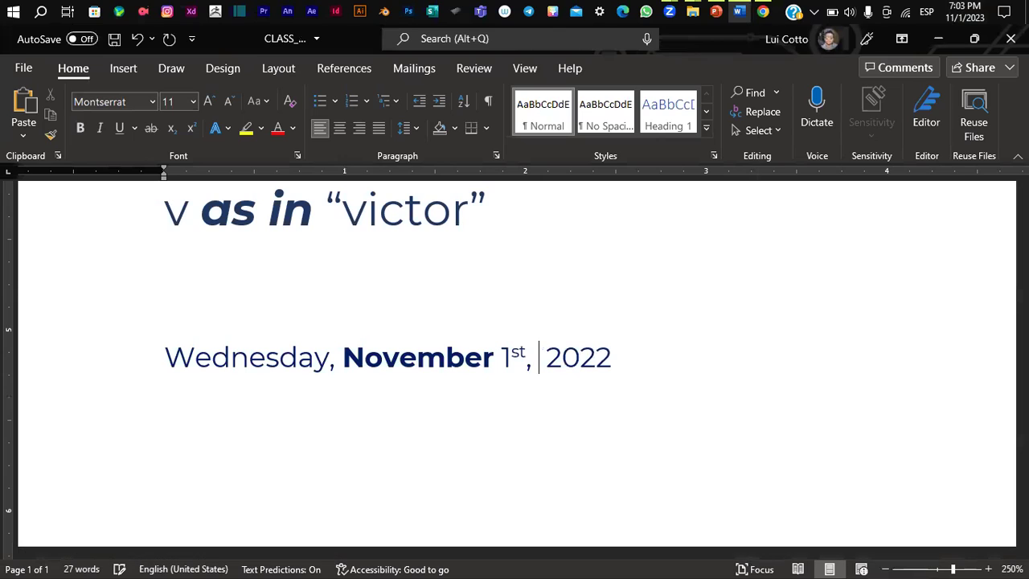
Remove the extra space before the year per the grammar suggestion and save.
left_click(584, 393)
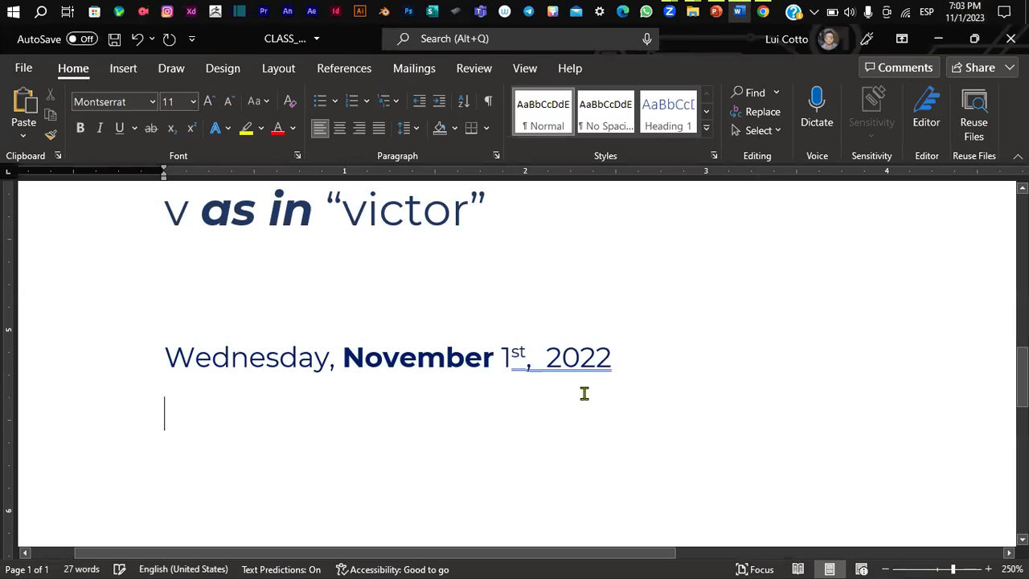
left_click(545, 366)
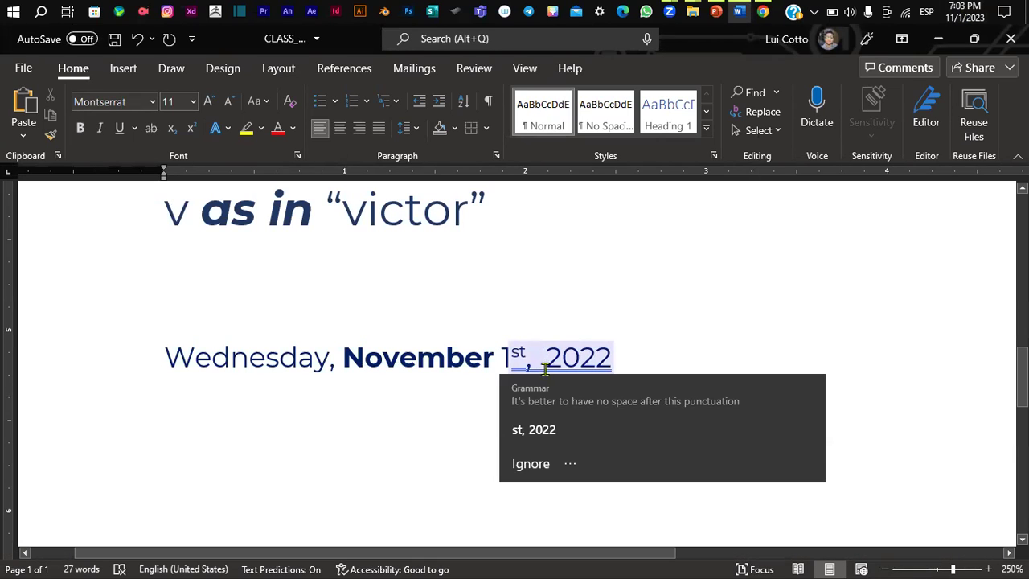
left_click(549, 359)
key("BackSpace")
key("ctrl+s")
Change the year from 2022 to 2023.
left_click(185, 455)
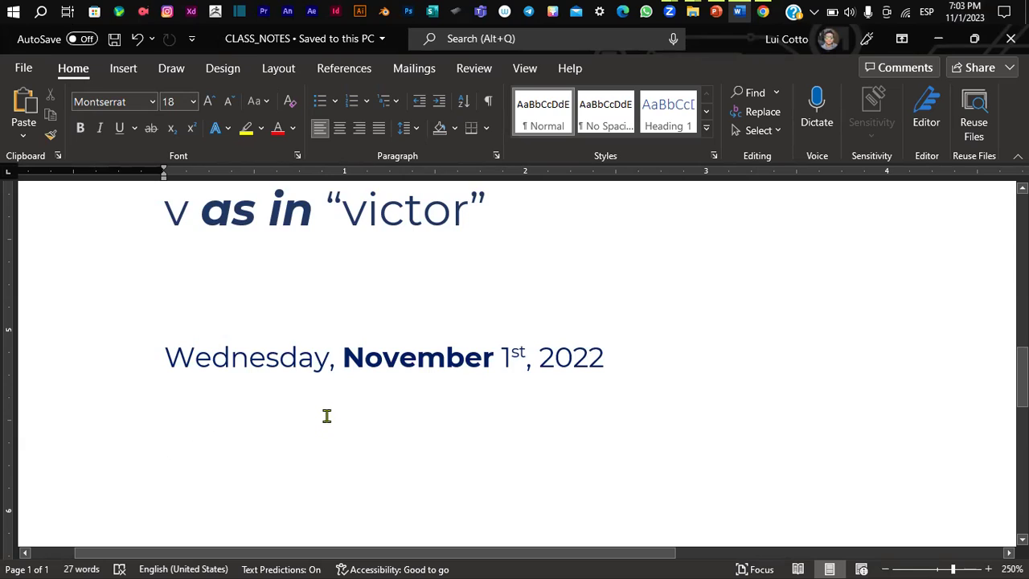
scroll(326, 418, "down", 2)
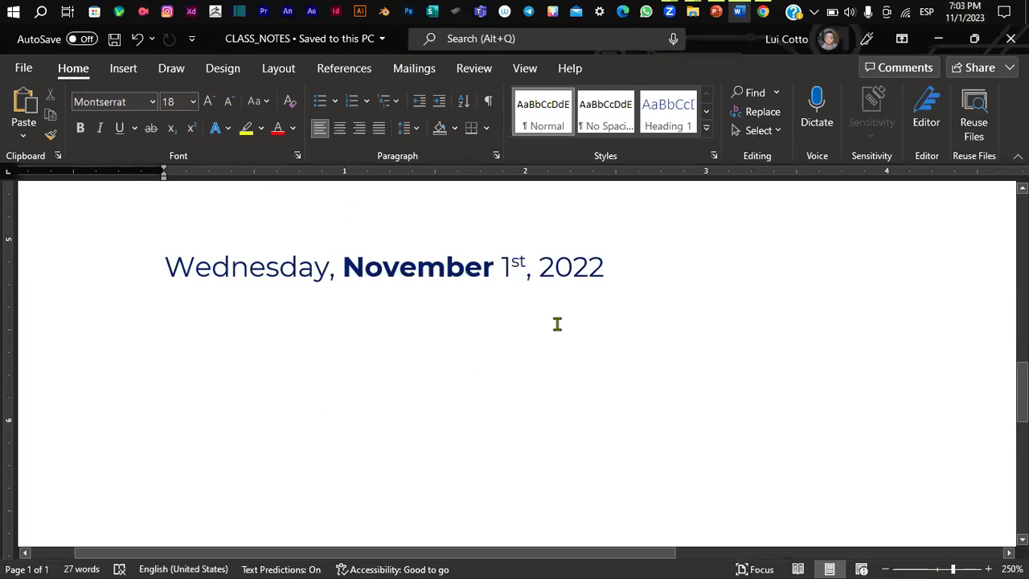
key("BackSpace")
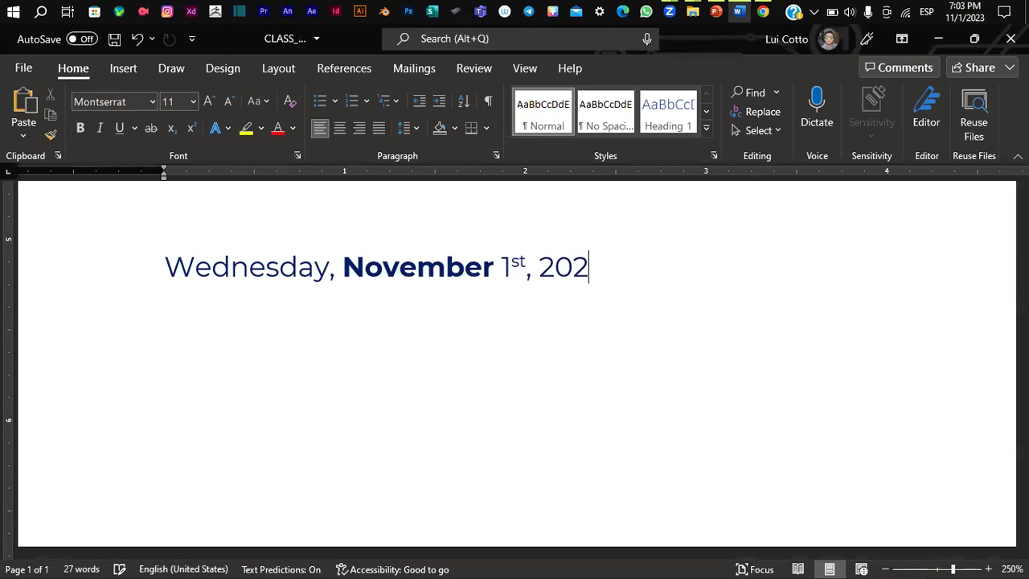
type("3")
key("ctrl+s")
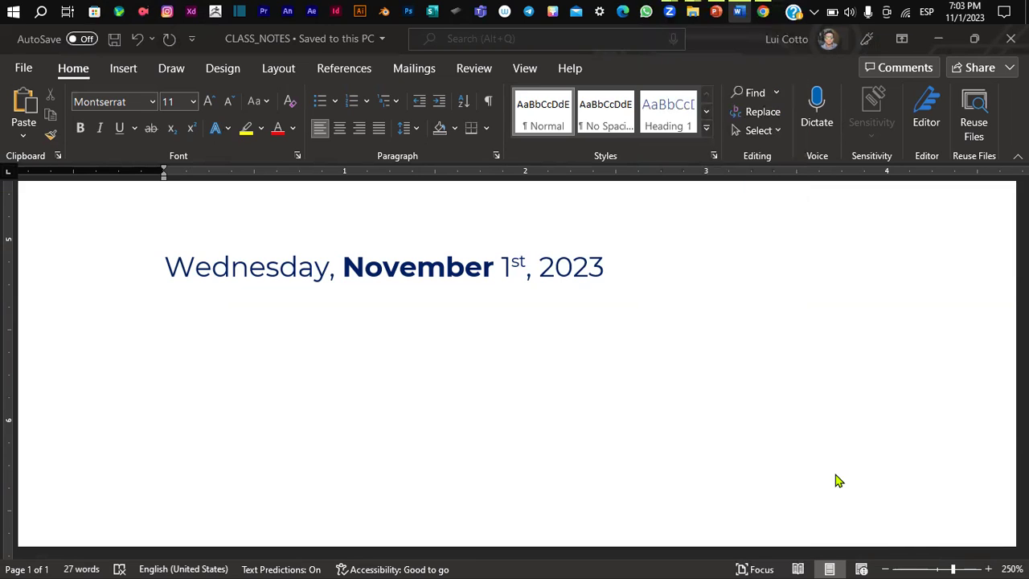
Switch to the Class 3 PowerPoint deck and run the slide show from 'Welcome!!'.
left_click(301, 361)
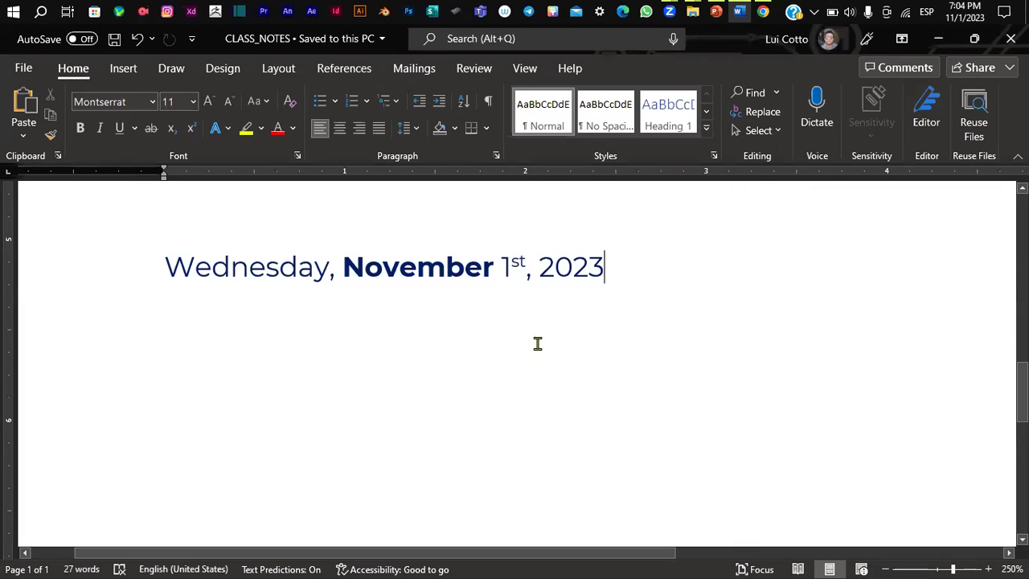
mouse_move(691, 14)
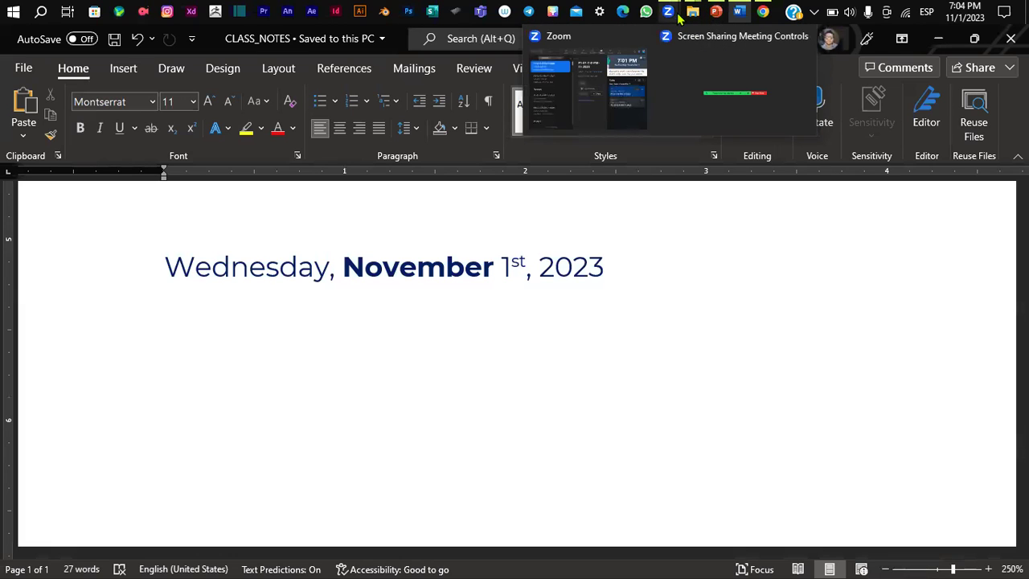
left_click(716, 14)
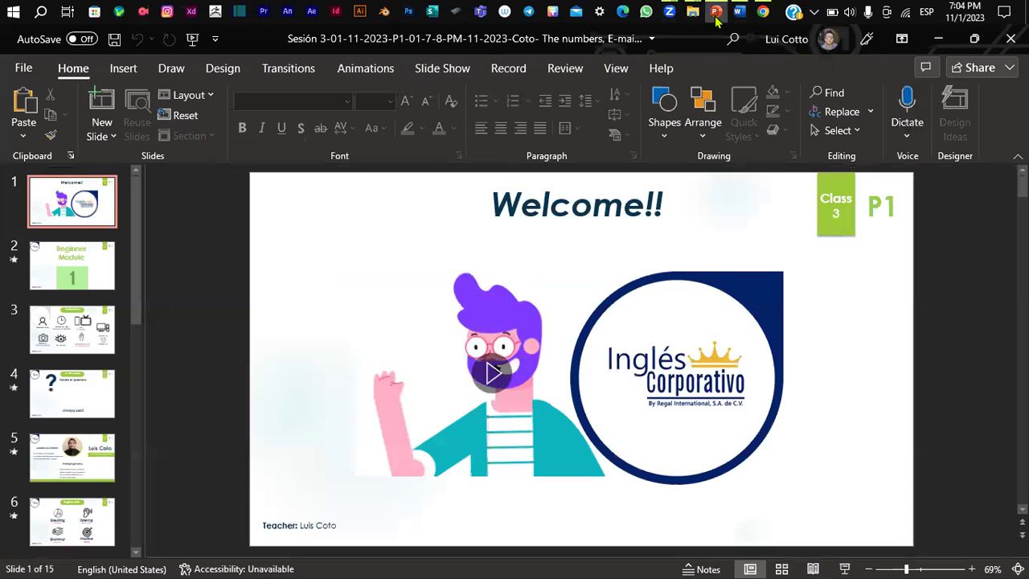
right_click(715, 15)
left_click(826, 459)
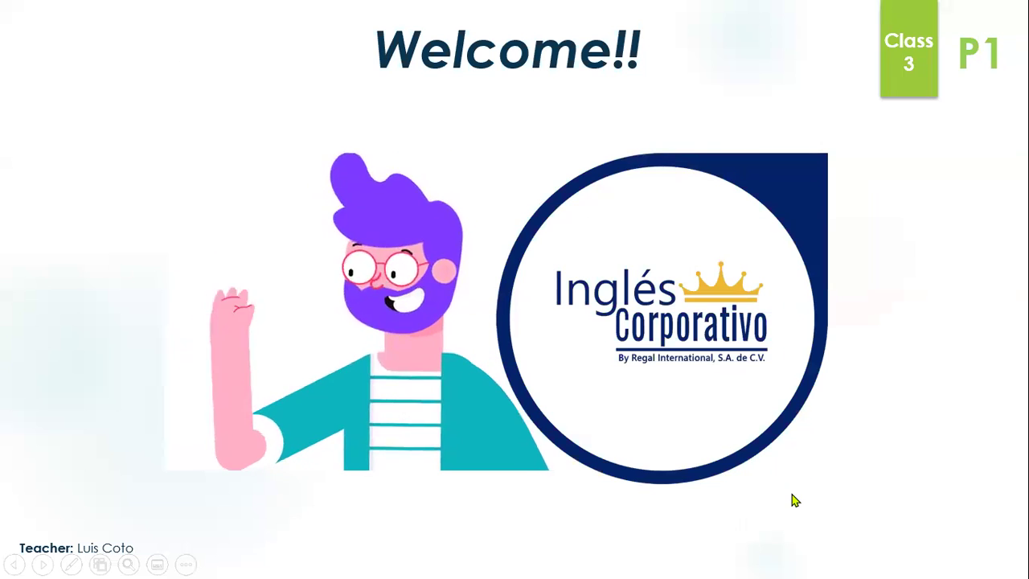
Advance to the Indications slide, zoom in on it, then return to full view.
left_click(794, 500)
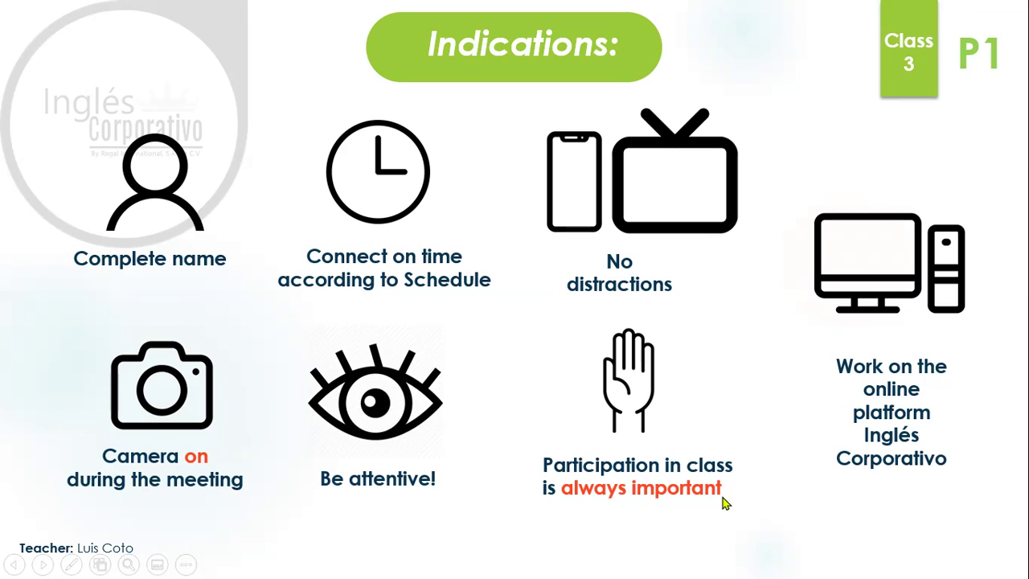
scroll(898, 404, "up", 2)
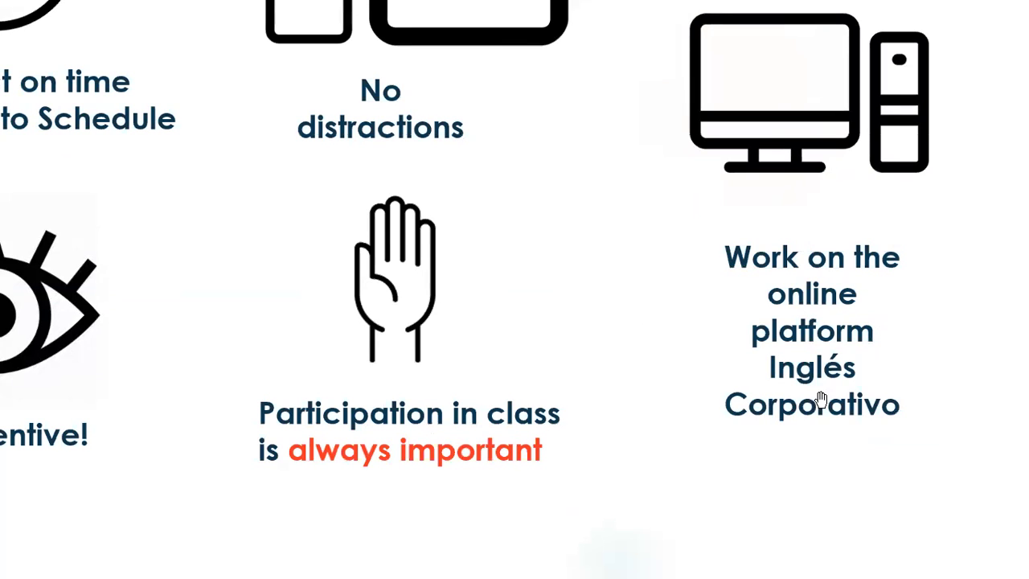
key("Escape")
Go through Doubts or questions, its question mark animation and the instructor slide to English skills.
left_click(570, 380)
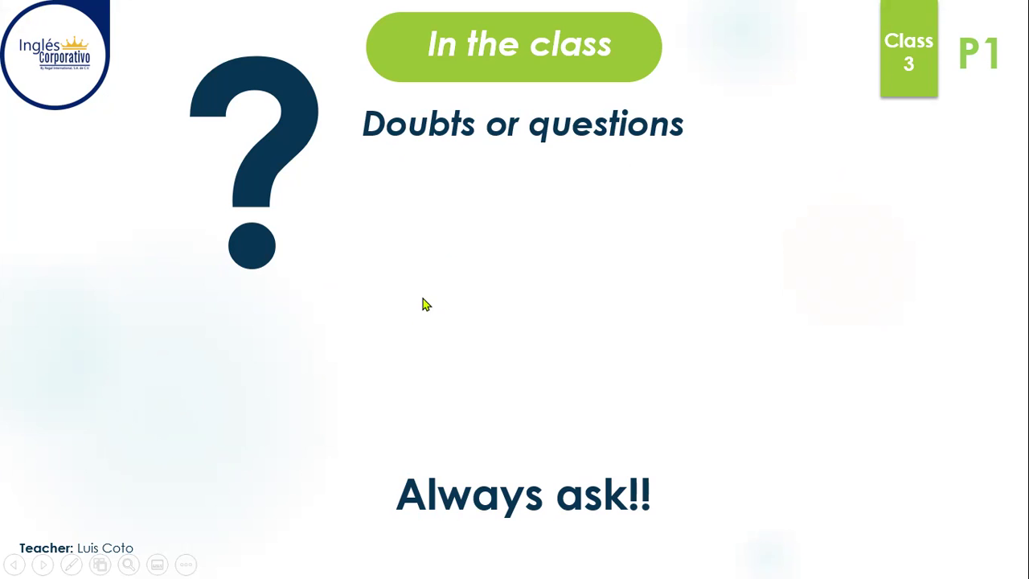
left_click(488, 302)
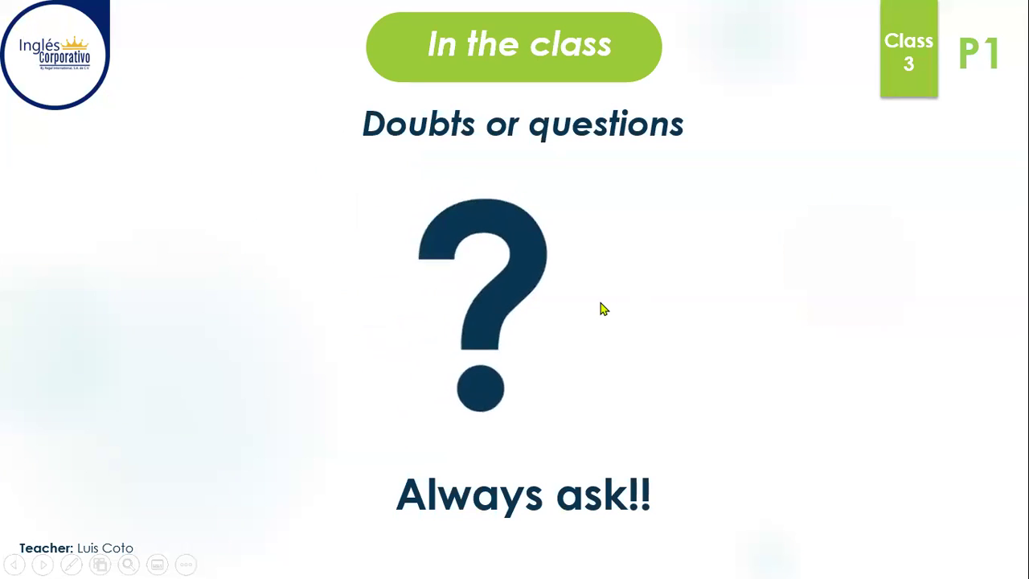
left_click(627, 328)
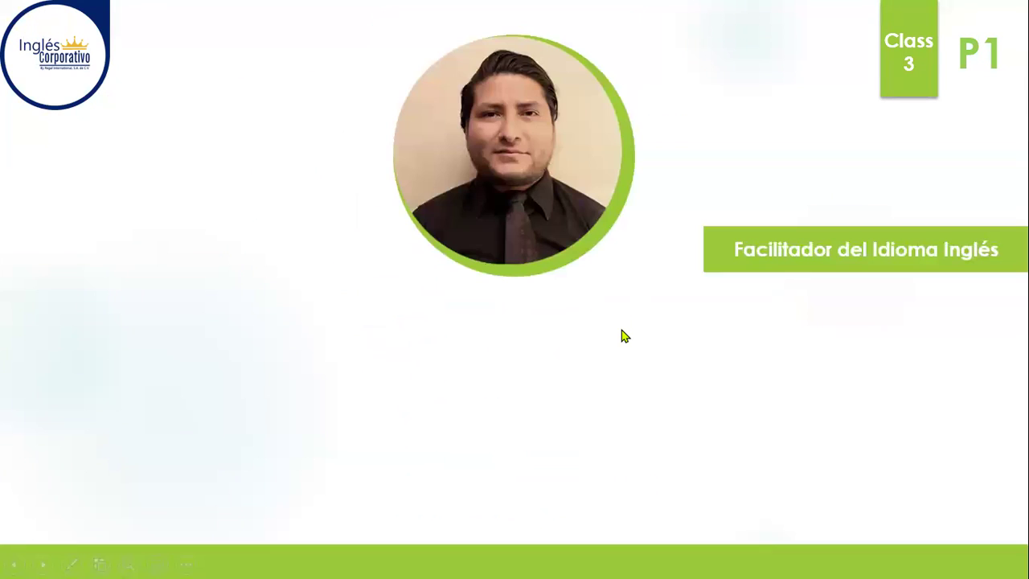
left_click(561, 335)
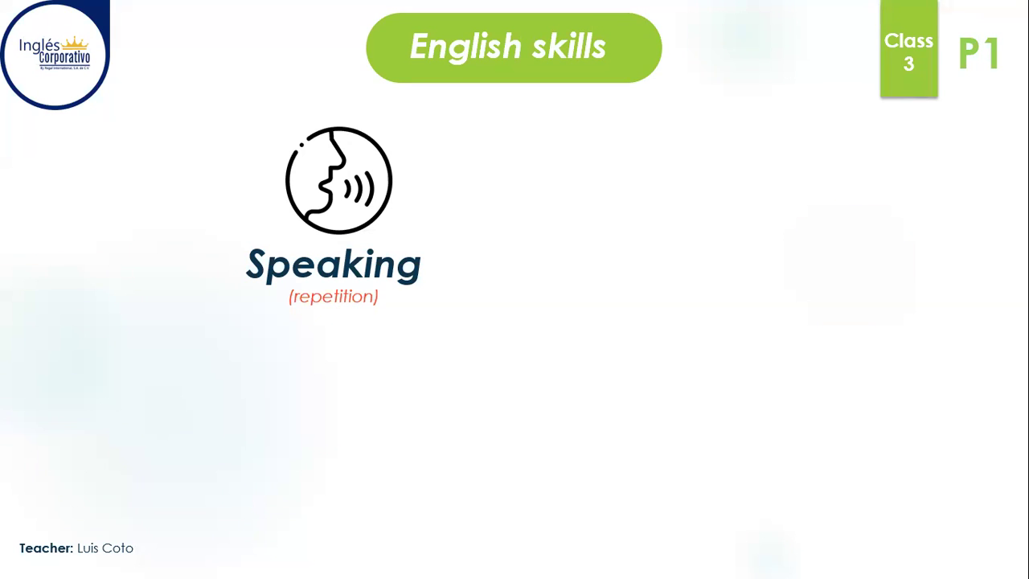
Reveal Listening, Grammar and Practice, then advance to the Tools slide.
left_click(492, 288)
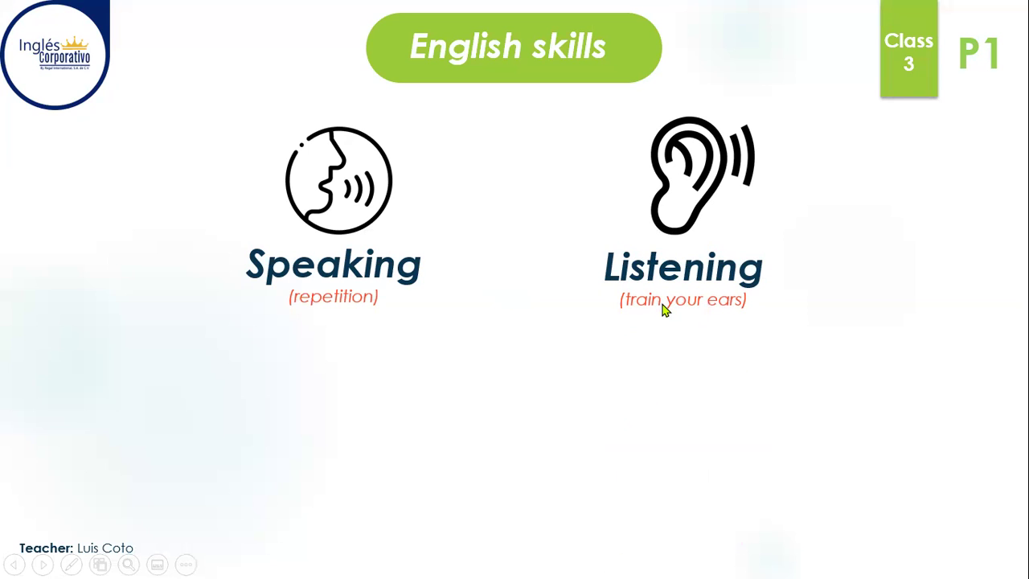
left_click(529, 336)
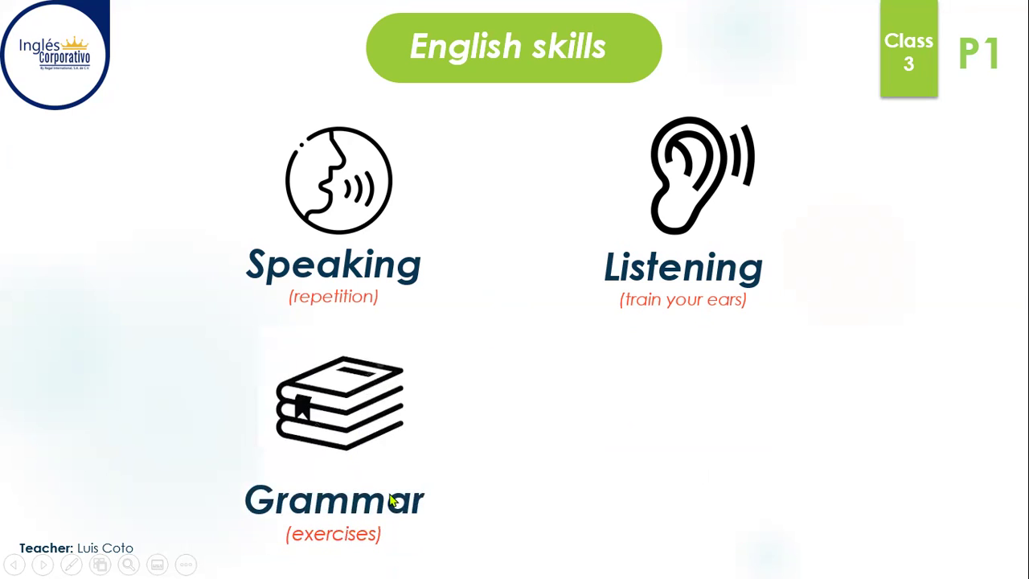
left_click(666, 478)
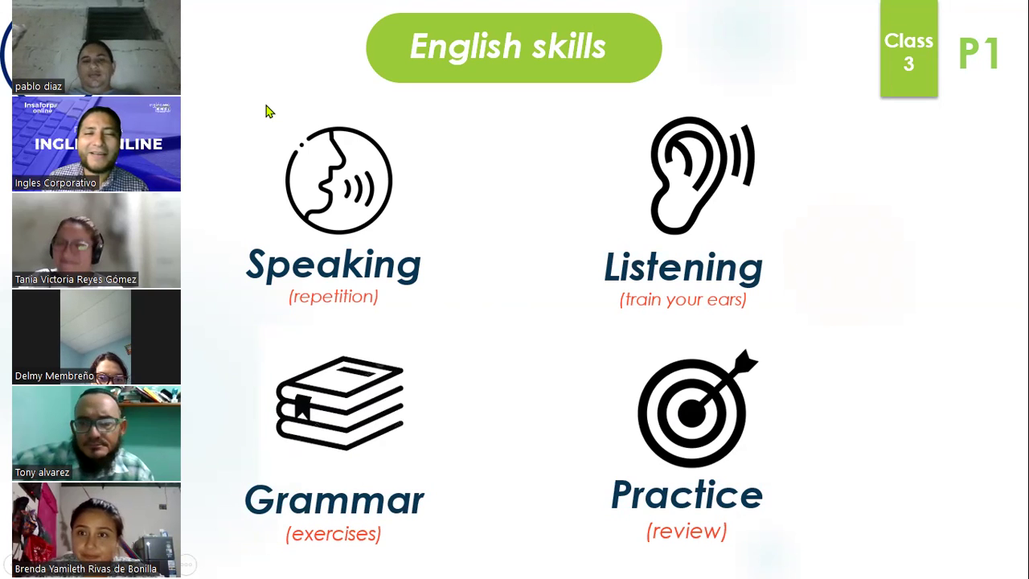
left_click(555, 314)
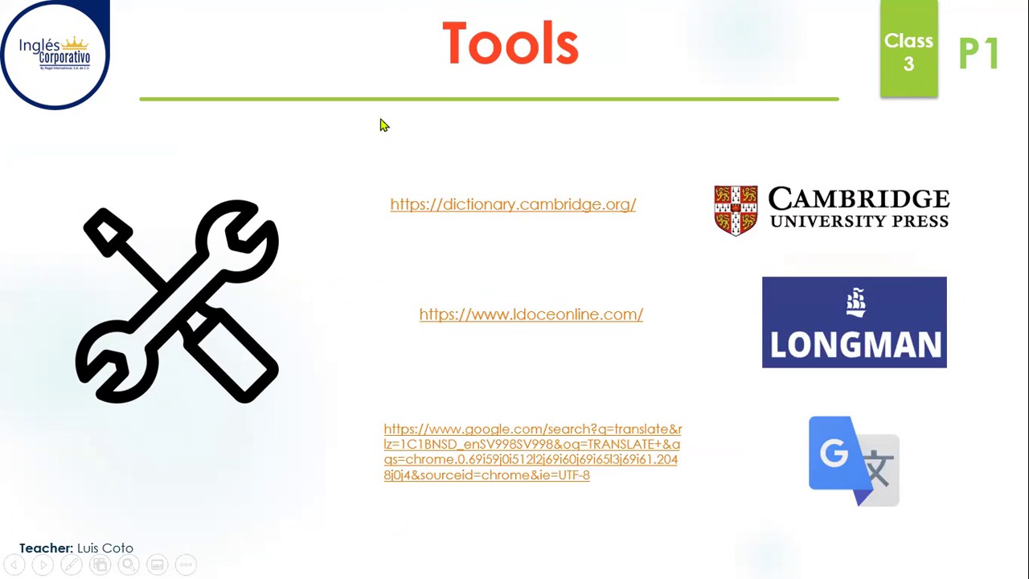
Advance through Beginner Module to the 'What phone do you have?' slide.
left_click(534, 297)
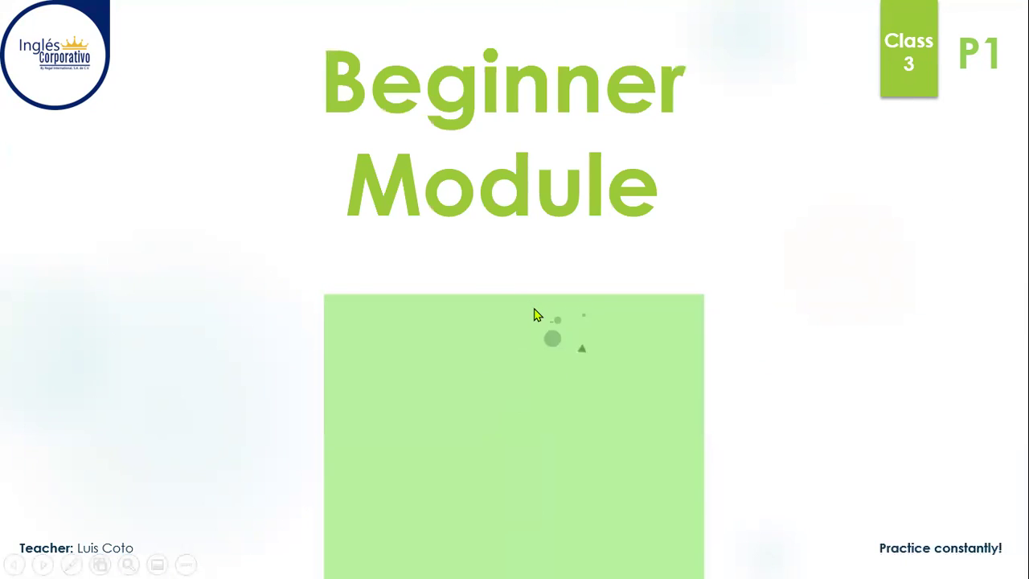
left_click(549, 362)
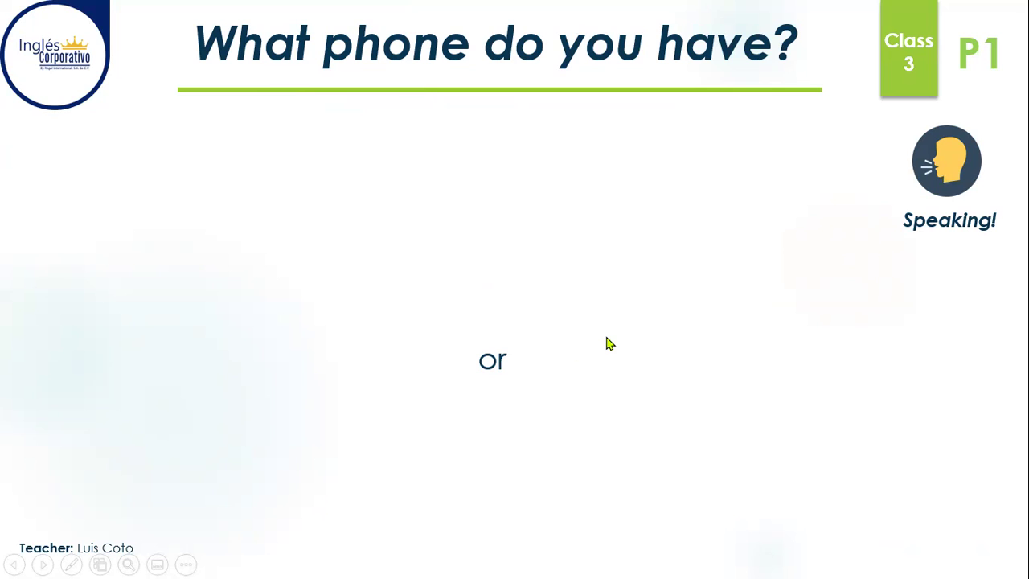
left_click(585, 350)
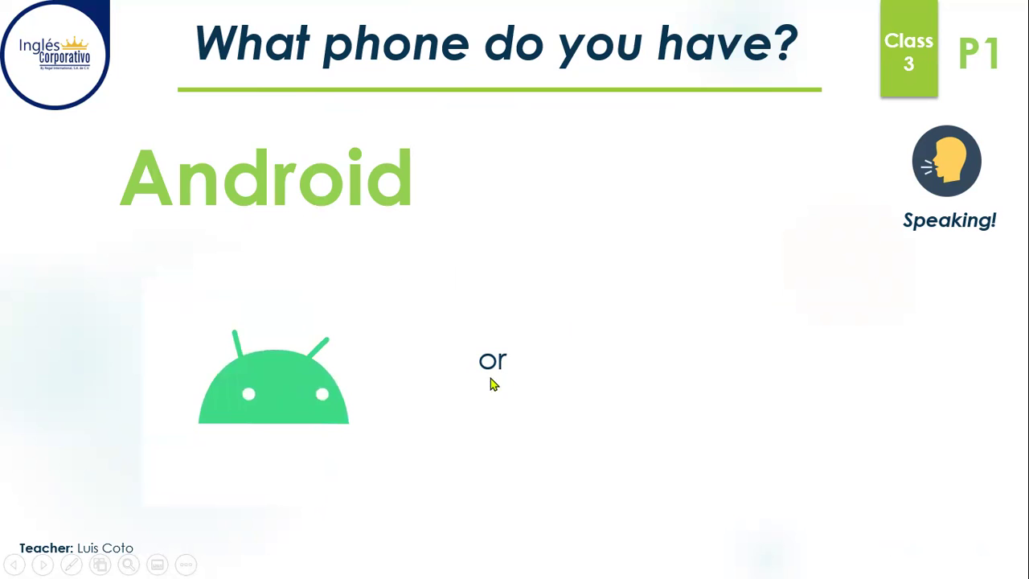
left_click(624, 381)
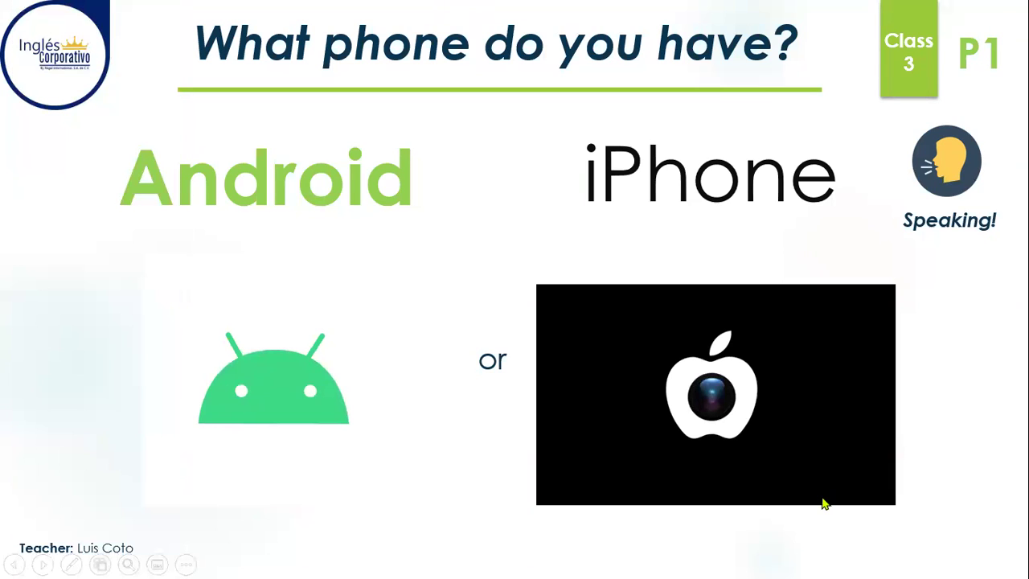
Advance to the empty 'What phone model do you have?' slide.
left_click(517, 392)
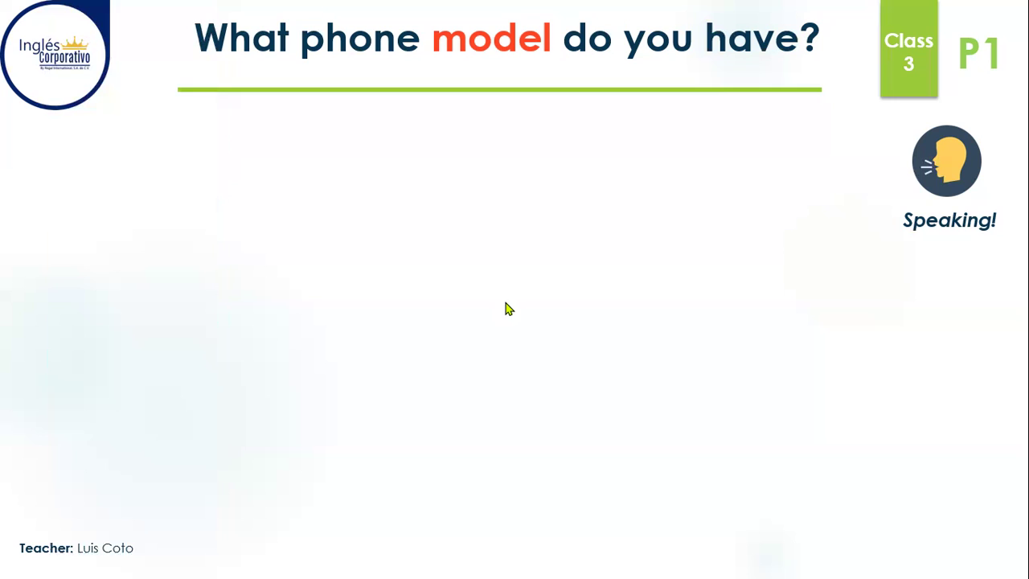
Reveal the iPhone and Samsung Galaxy S7 pictures, then exit the slide show.
left_click(426, 342)
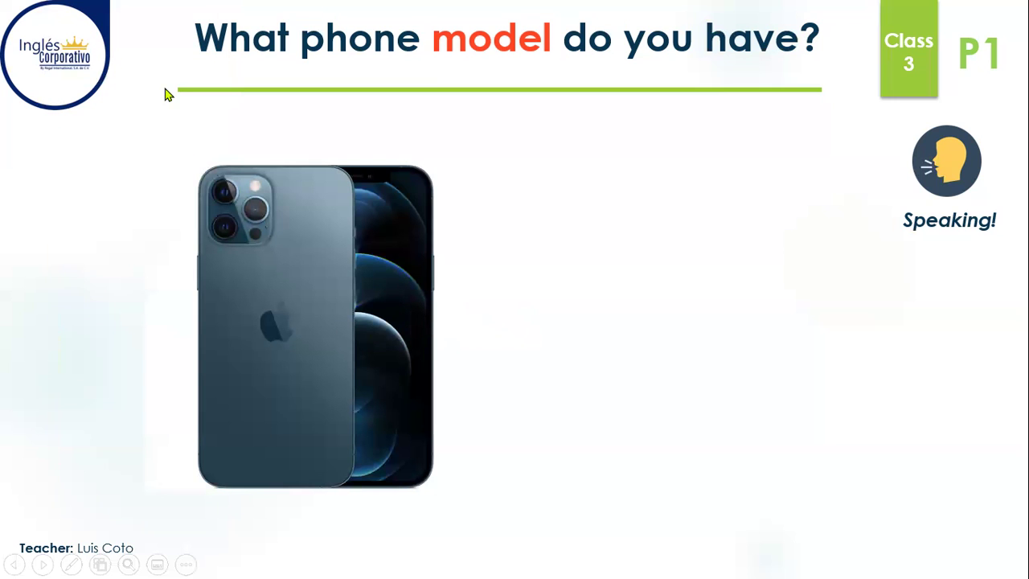
left_click(357, 252)
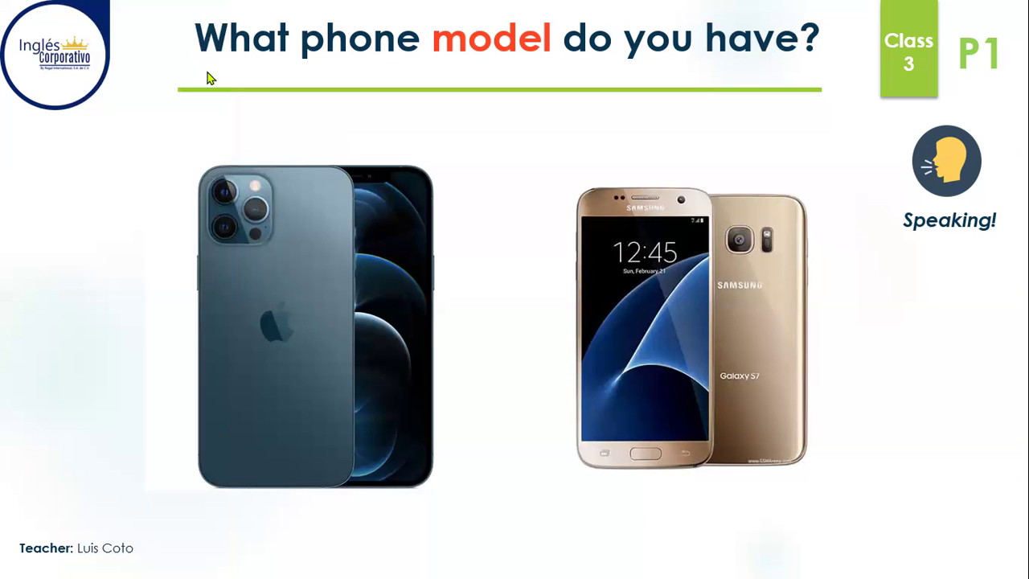
key("Escape")
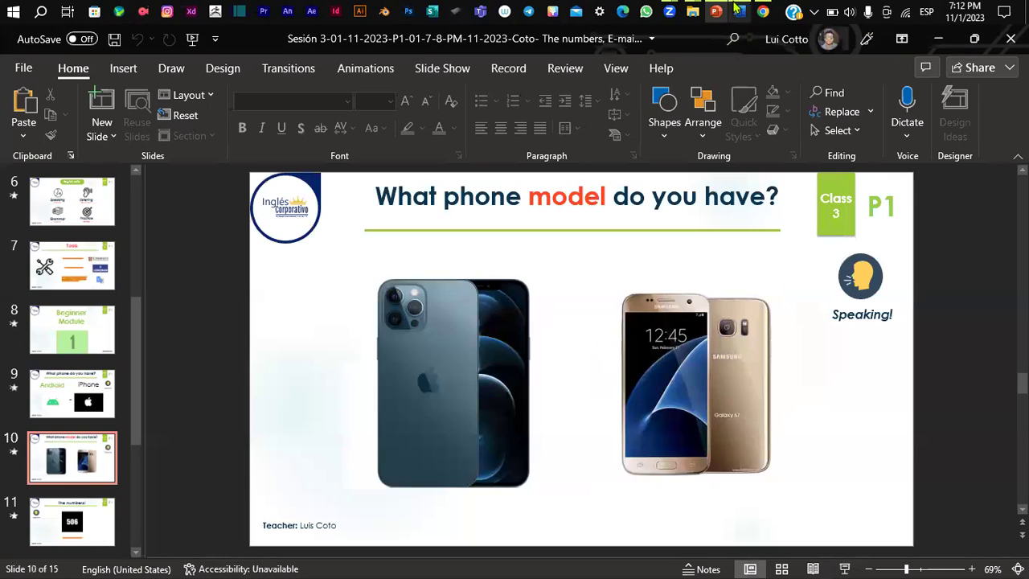
Add 'Honor phones are good!' on a new line below the November 1st, 2023 date.
left_click(738, 10)
key("Return")
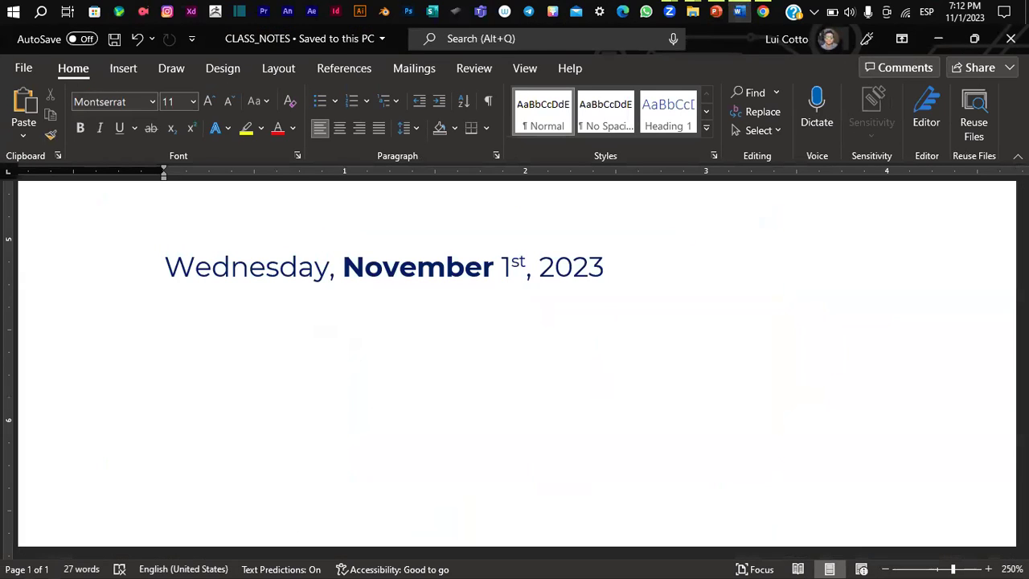
scroll(271, 459, "up", 6)
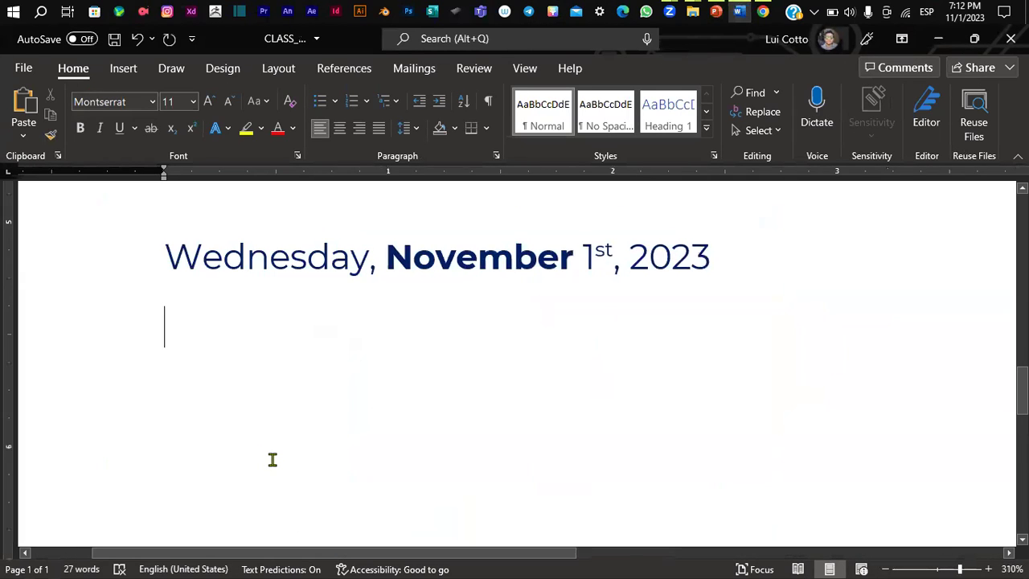
scroll(273, 459, "up", 1)
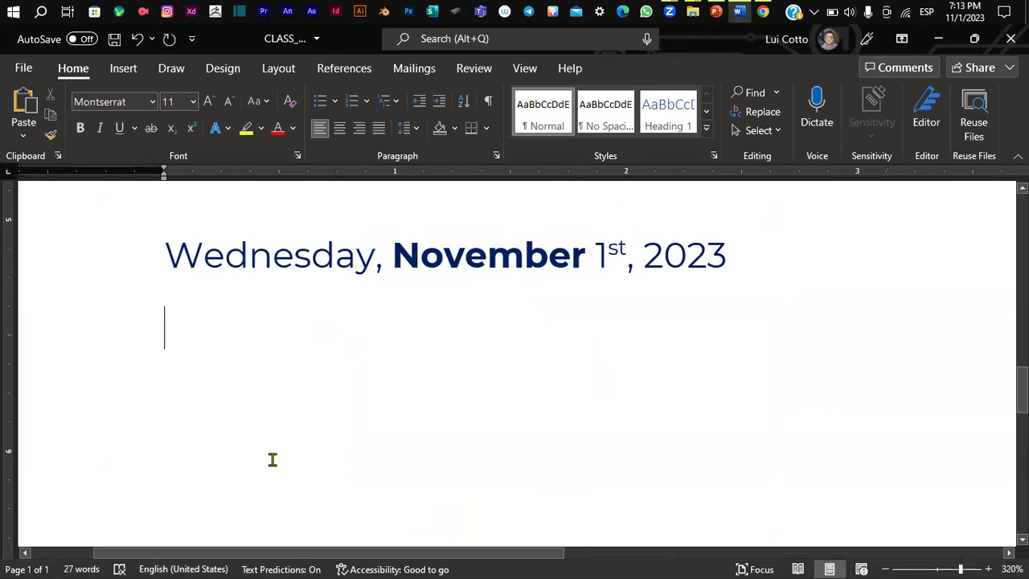
type("Honor ")
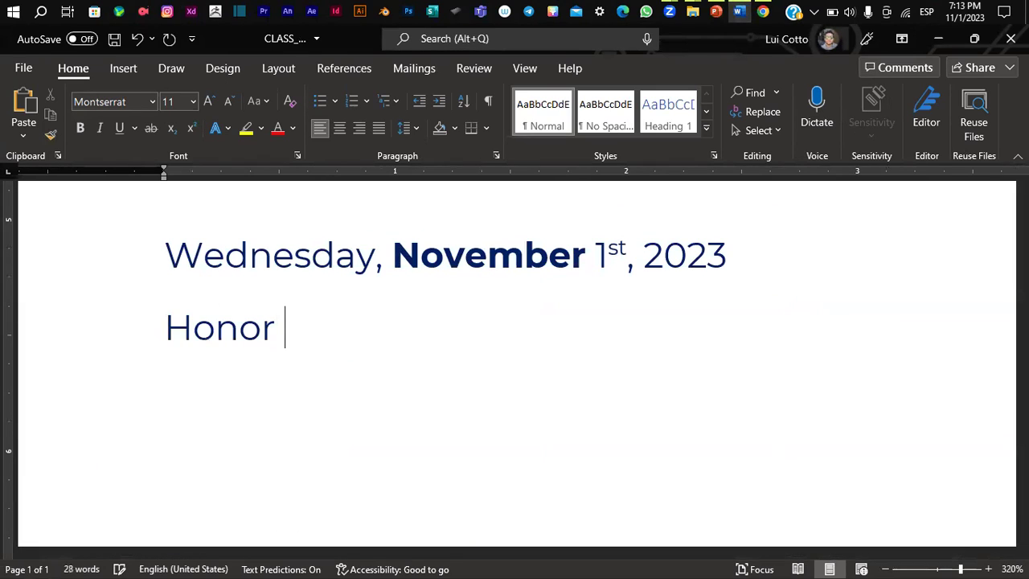
type("phones are good!")
Check the words of the new sentence and save the class notes with Ctrl+S.
scroll(272, 459, "up", 5, "ctrl")
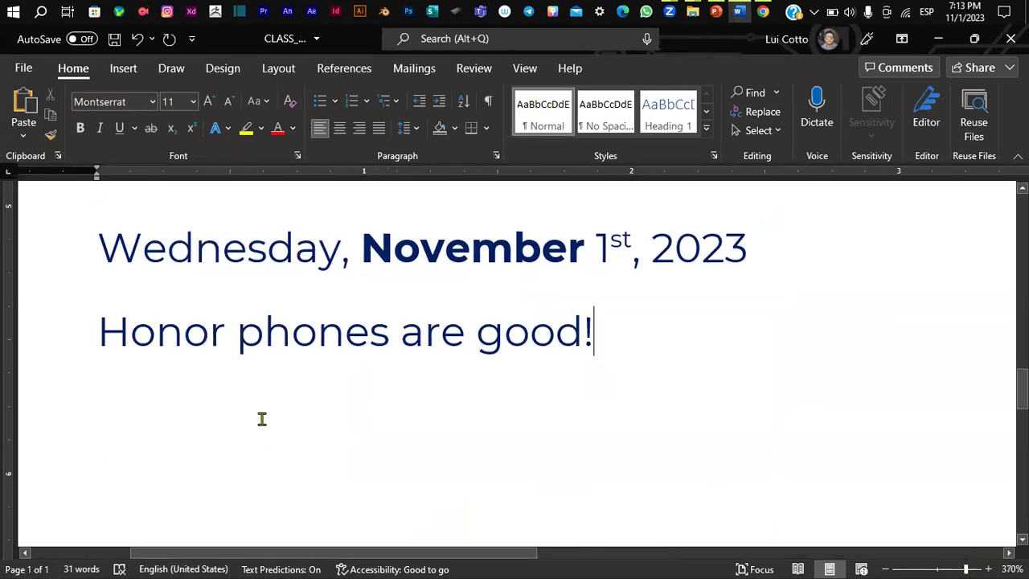
double_click(183, 331)
left_click(245, 347)
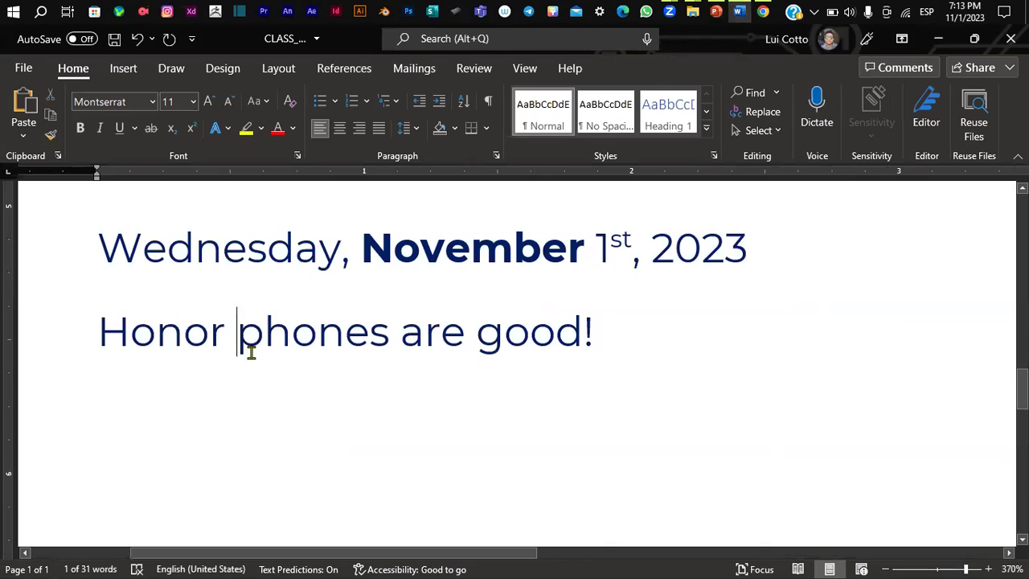
left_click(399, 339, "shift")
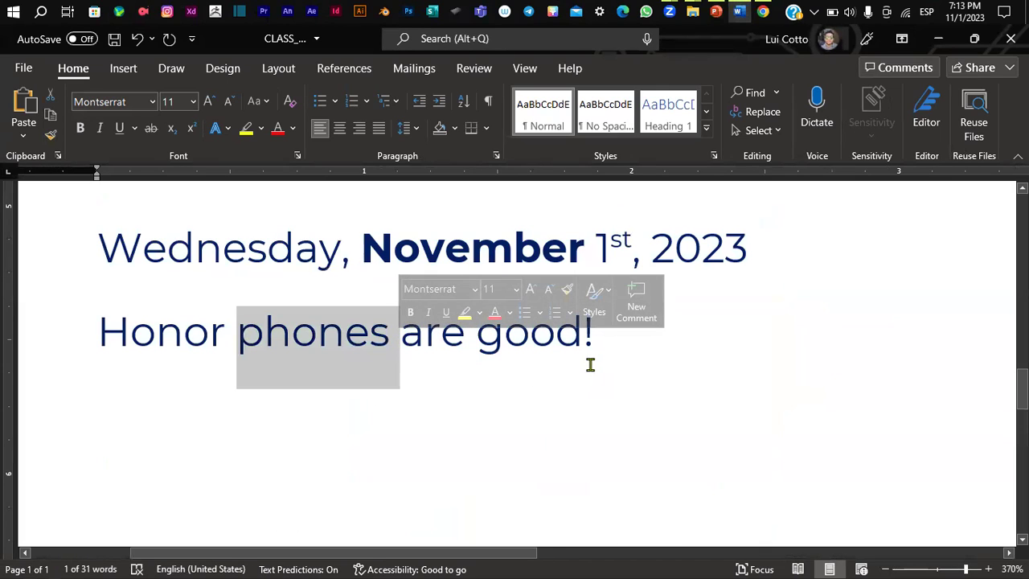
left_click(590, 365)
key("ctrl+s")
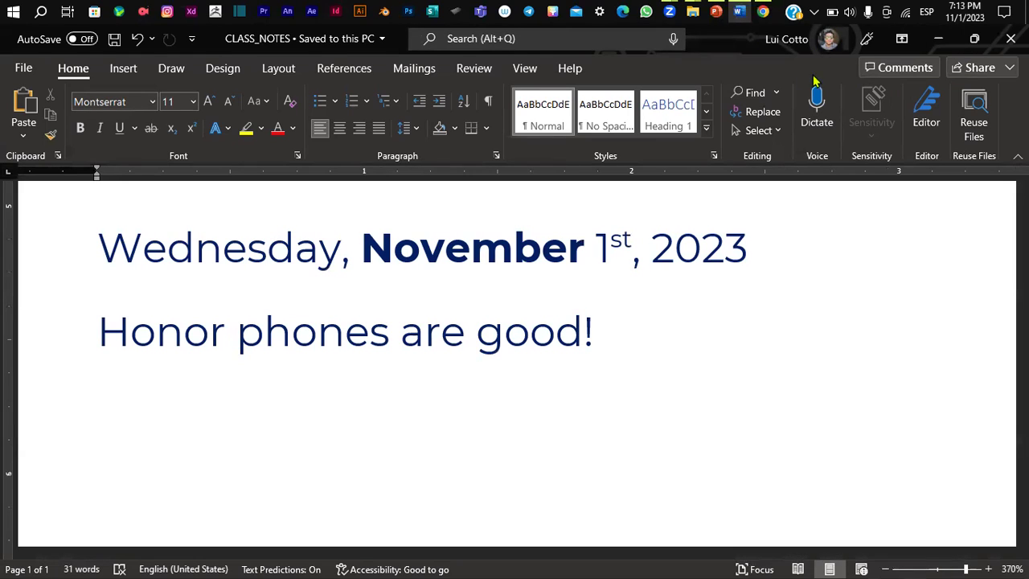
Hide Word, start the slide show from the current slide, and advance to 'The numbers!'.
left_click(936, 40)
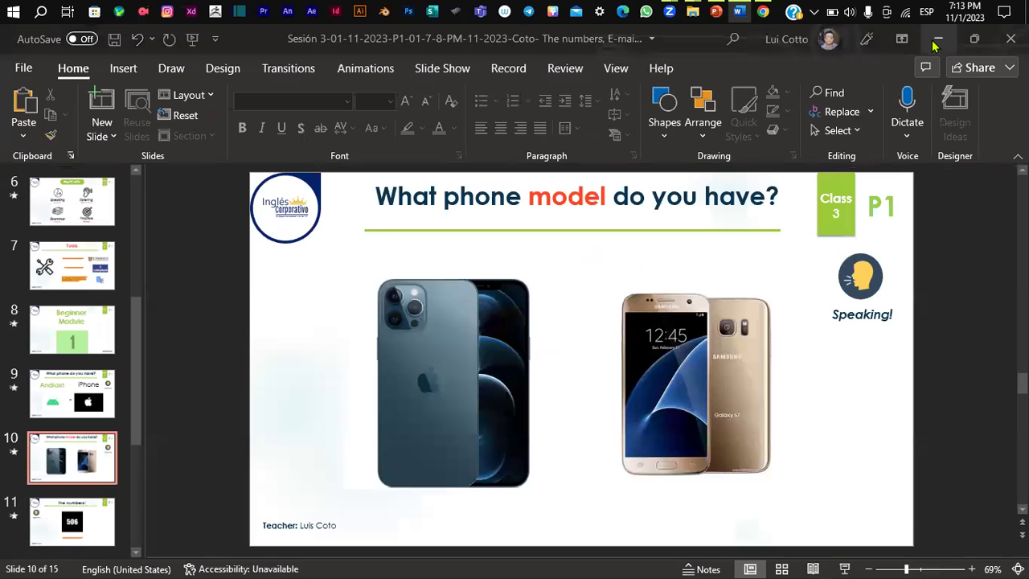
left_click(844, 568)
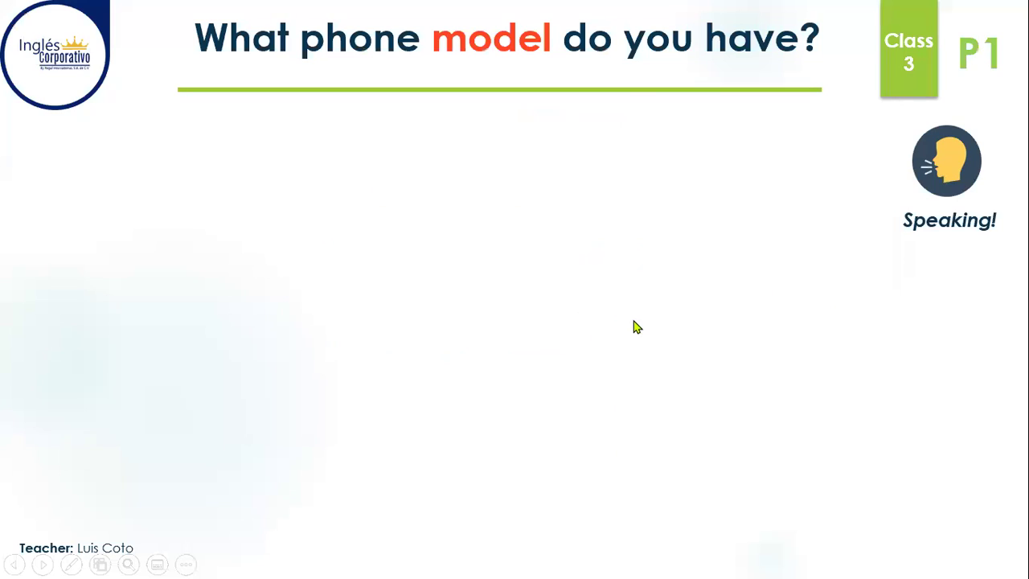
left_click(601, 353)
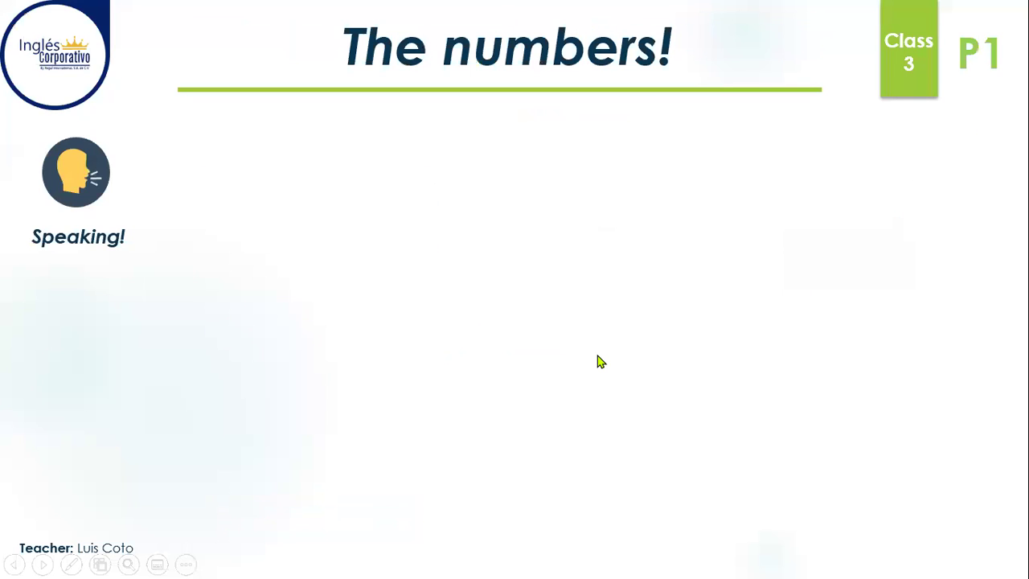
scroll(599, 360, "up", 1)
scroll(598, 358, "down", 1)
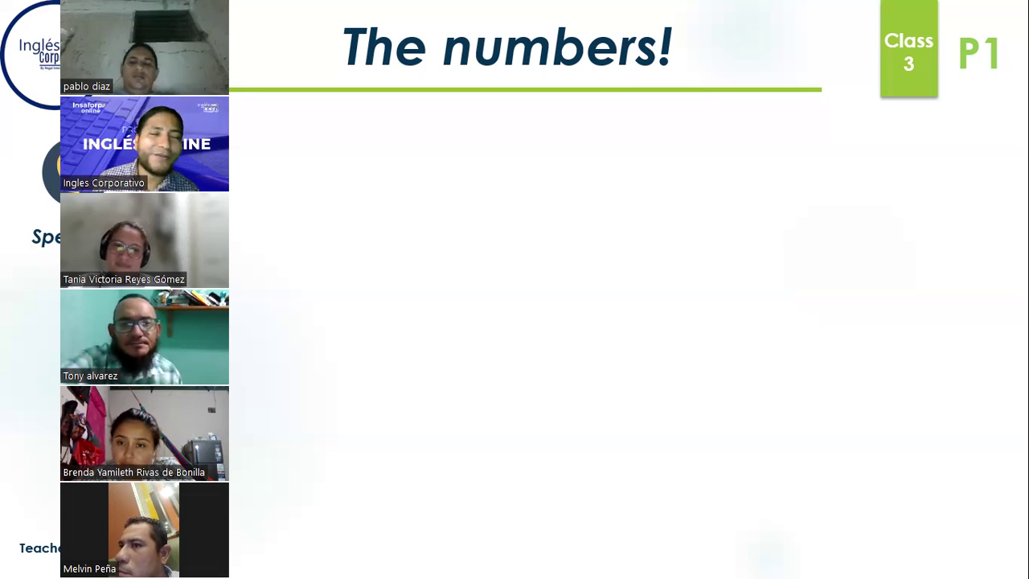
Play the numbers video, then follow the languageguide.org link to open it in Chrome.
left_click(482, 336)
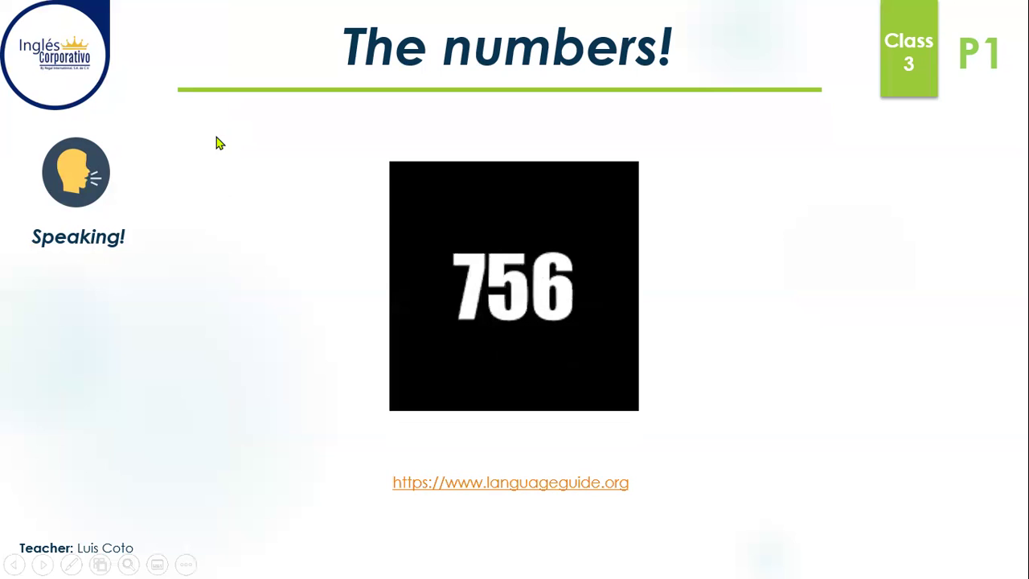
left_click(545, 483)
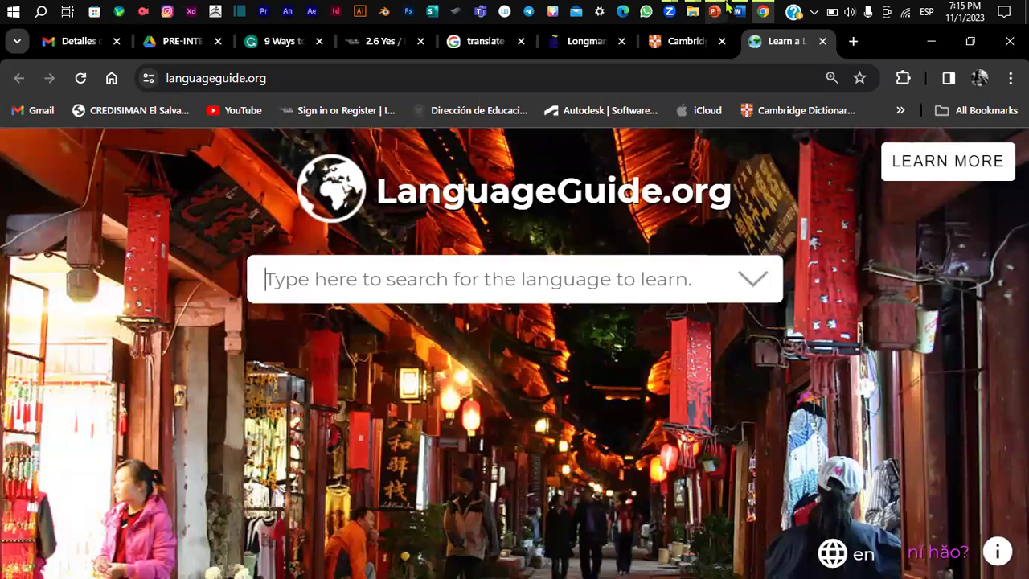
Go back to the slide show, reopen the LanguageGuide.org link, and show the language list.
mouse_move(716, 12)
left_click(796, 80)
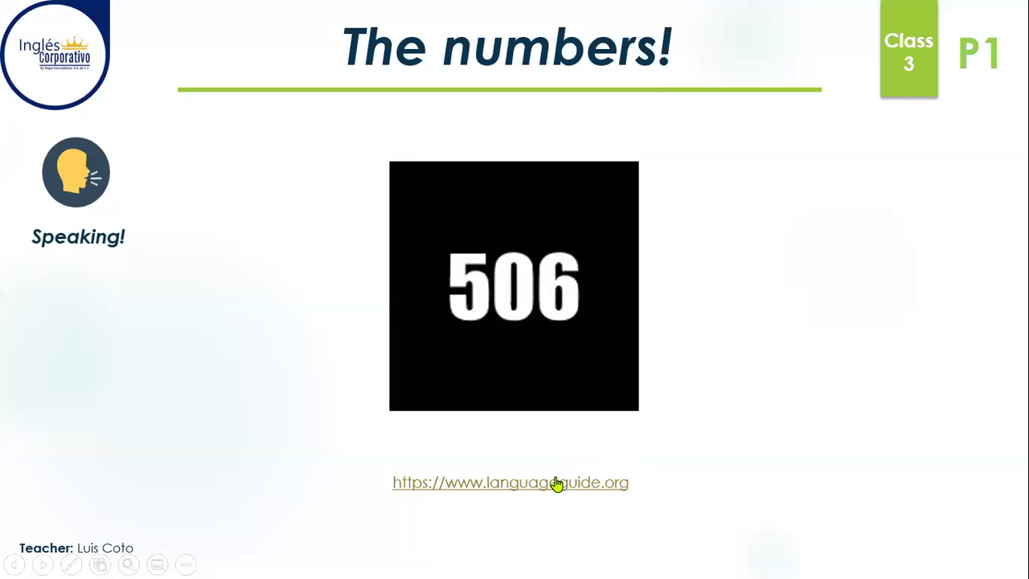
left_click(604, 467)
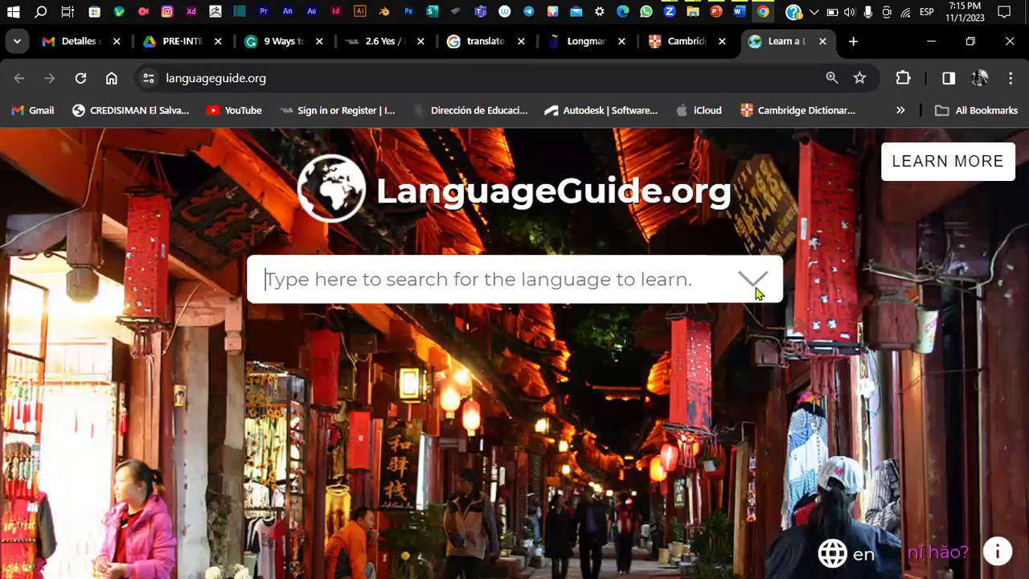
left_click(753, 282)
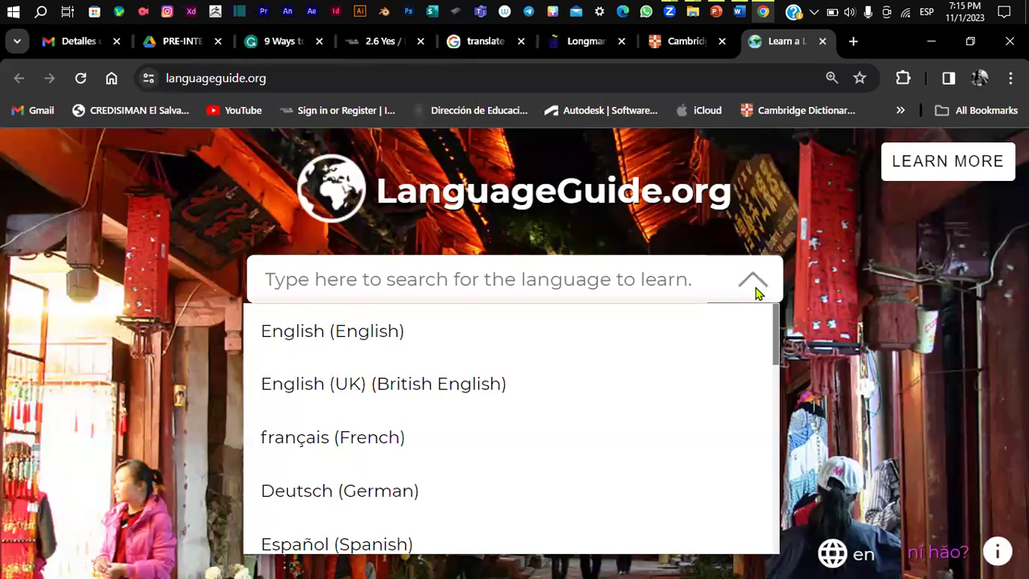
mouse_move(776, 347)
left_mouse_down()
mouse_move(782, 457)
mouse_move(773, 338)
left_mouse_up()
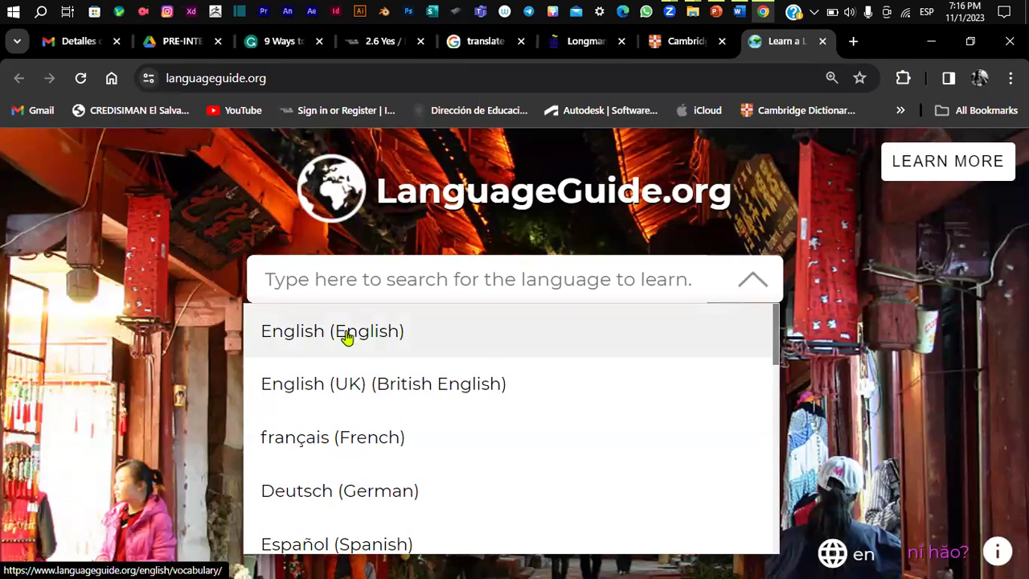
Choose English to open its Vocabulary page and scroll to the Numbers topic.
left_click(318, 331)
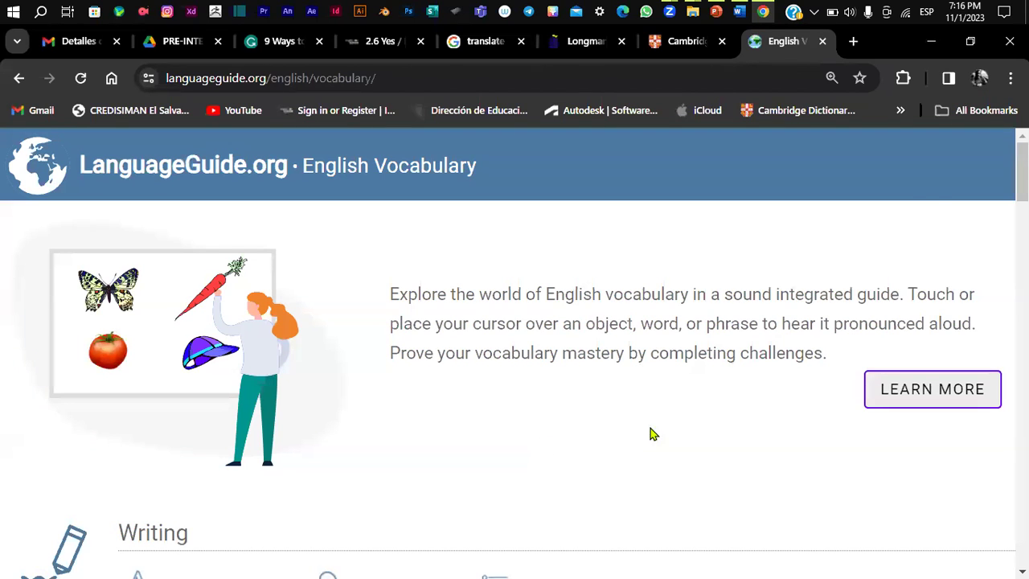
scroll(653, 434, "down", 1)
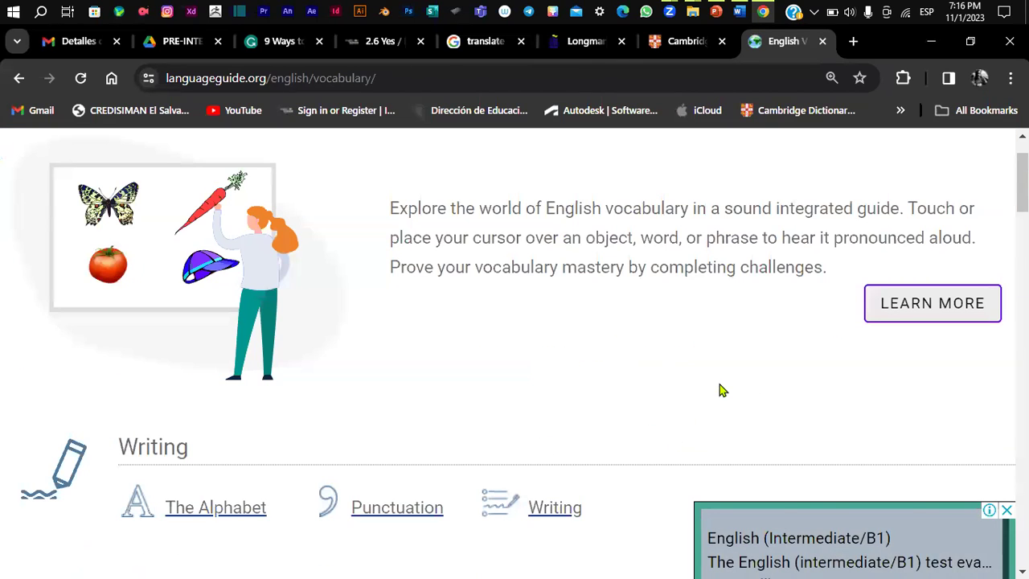
scroll(720, 390, "down", 2)
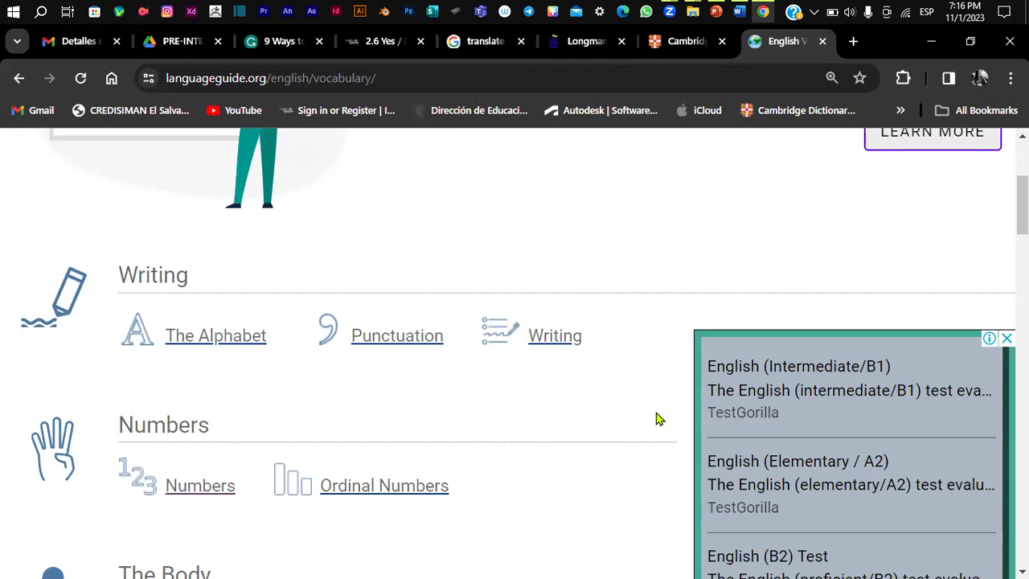
scroll(659, 418, "down", 1)
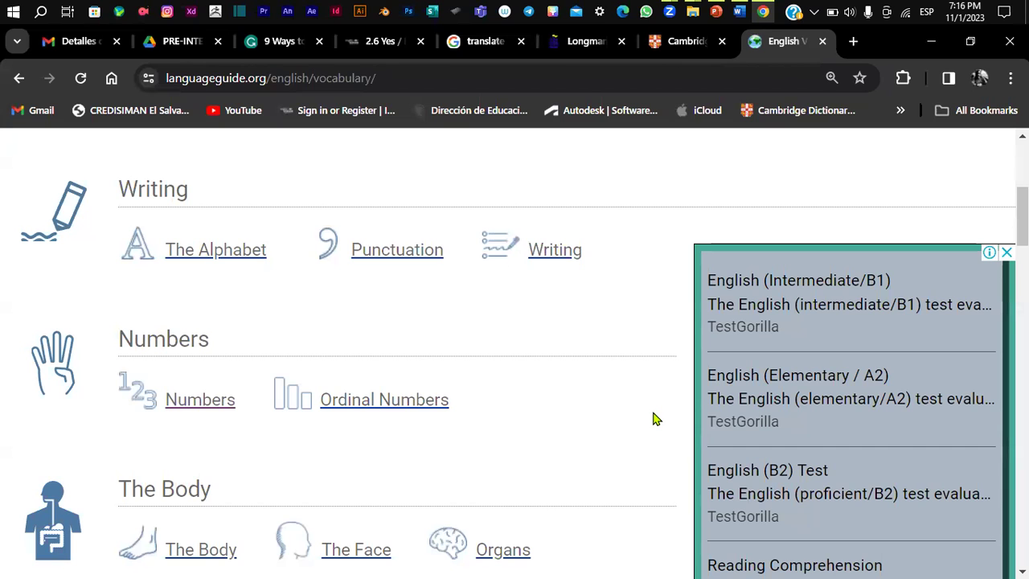
scroll(13, 411, "down", 1)
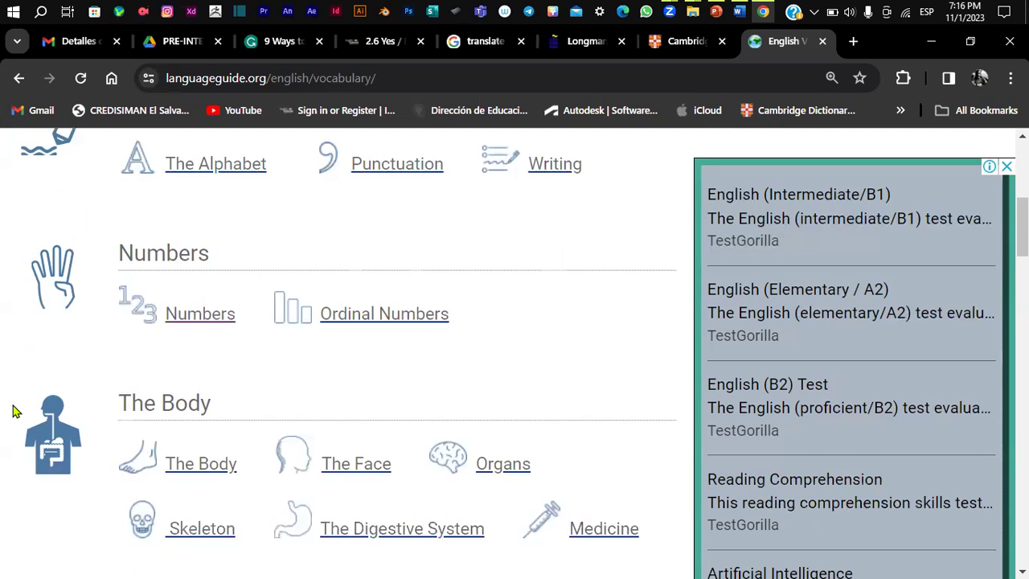
scroll(212, 310, "up", 1)
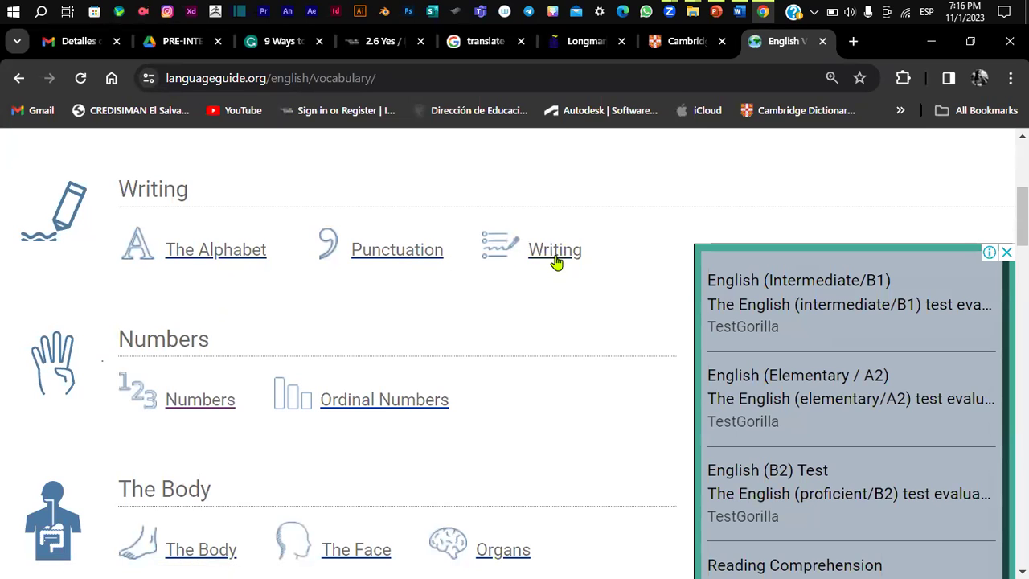
scroll(518, 441, "down", 1)
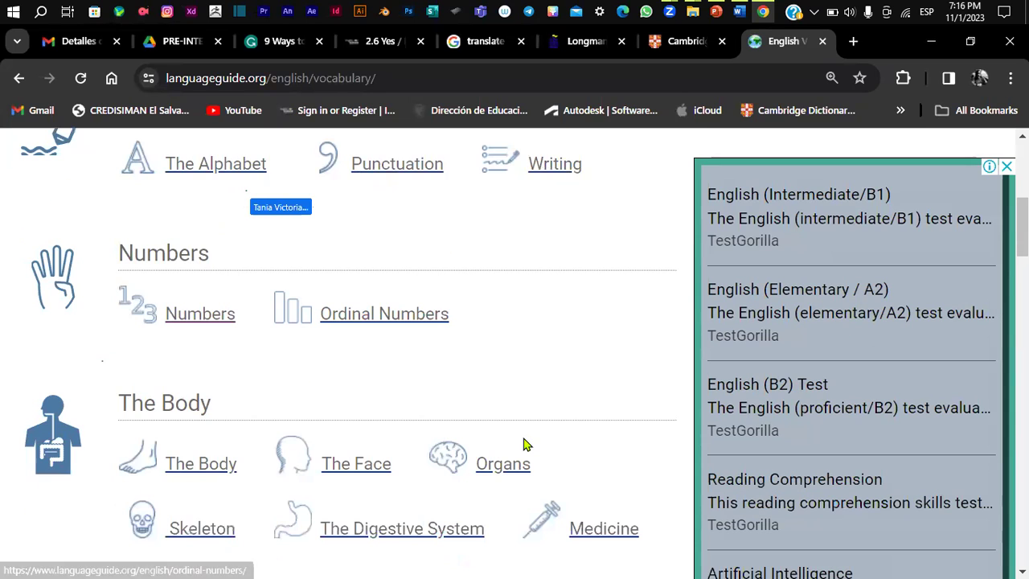
scroll(526, 358, "down", 2)
scroll(554, 435, "down", 2)
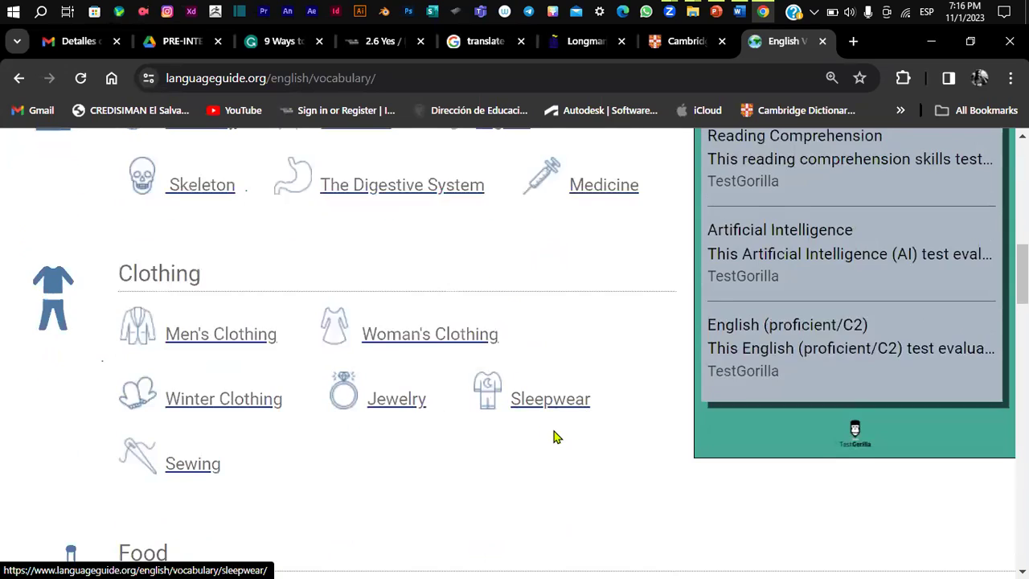
scroll(554, 432, "up", 4)
scroll(557, 431, "up", 1)
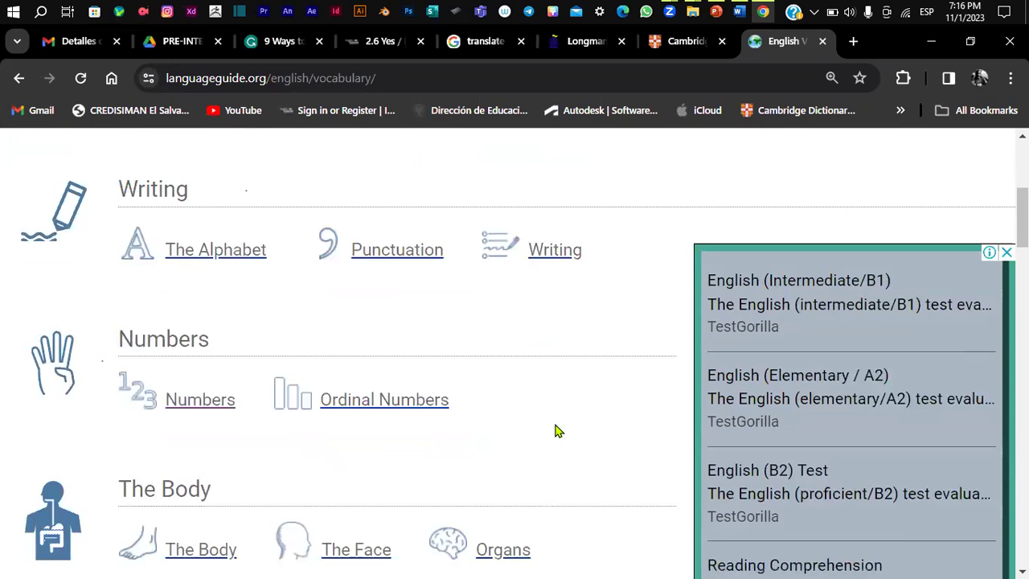
Open the Numbers page, dismiss the ad, raise the volume, and hear 0, 1 and 2 pronounced.
left_click(188, 411)
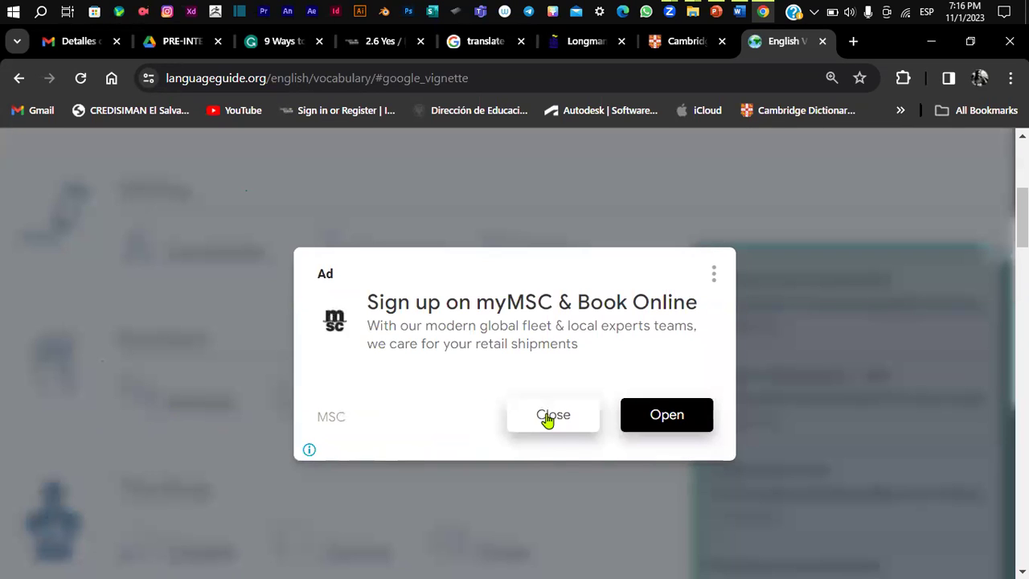
left_click(548, 417)
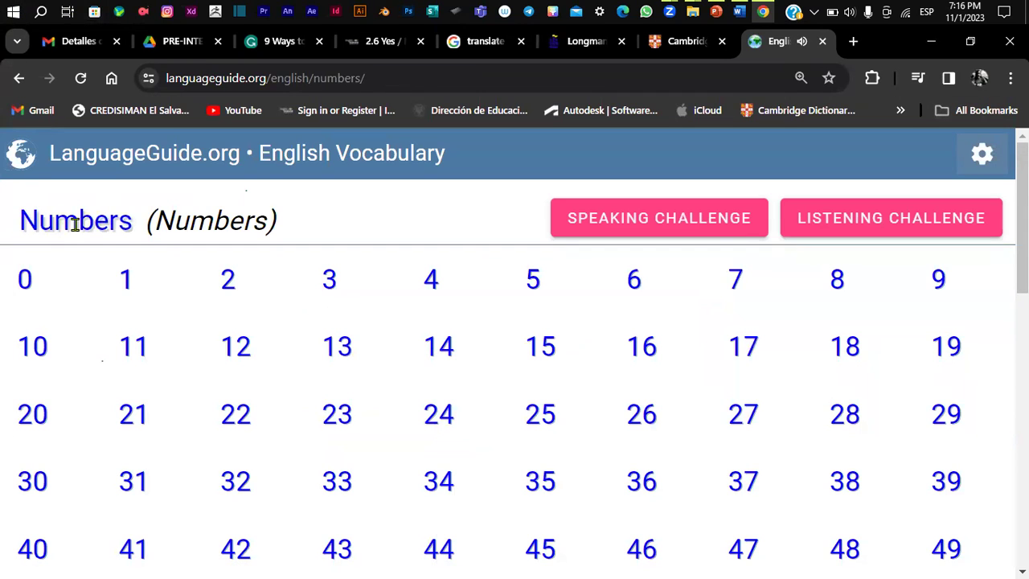
key("XF86AudioRaiseVolume")
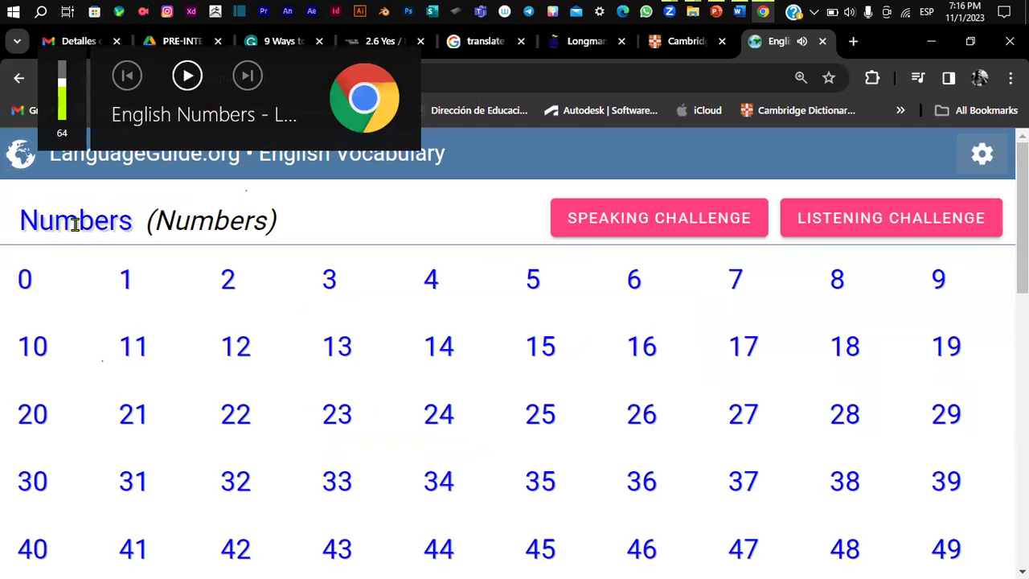
key("XF86AudioRaiseVolume")
key("XF86AudioRaiseVolume")
key("XF86AudioRaiseVolume")
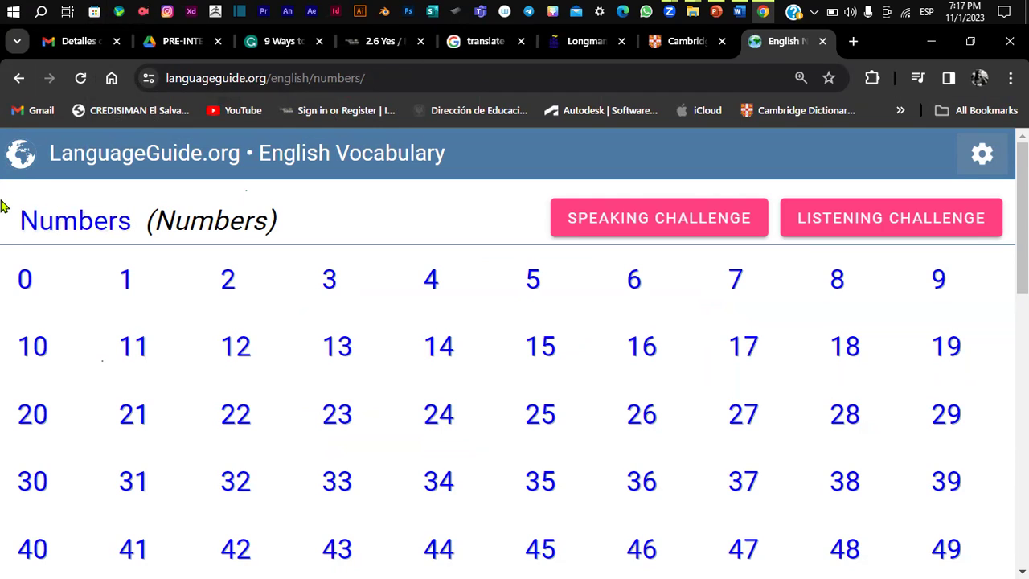
mouse_move(24, 277)
mouse_move(126, 278)
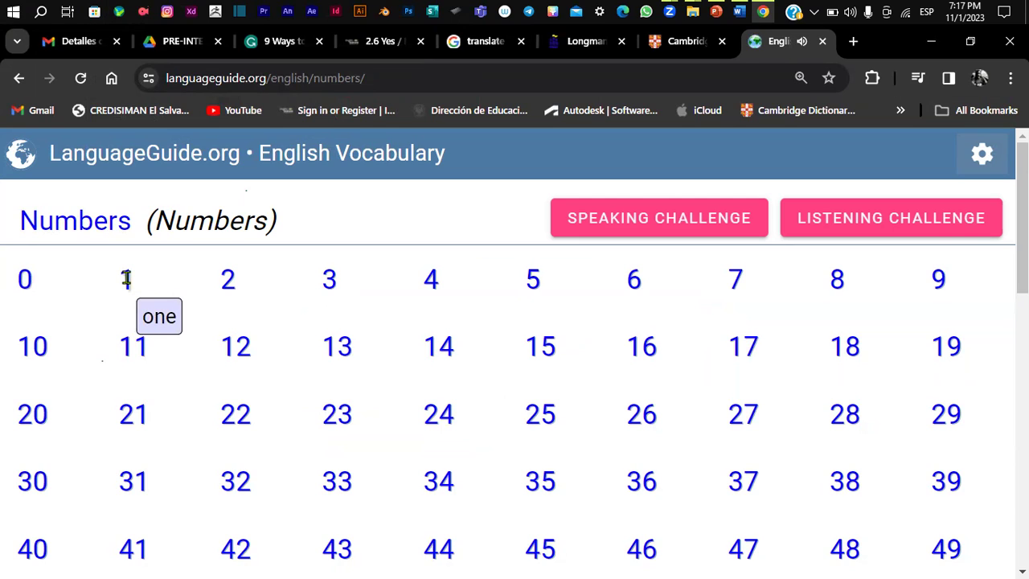
mouse_move(233, 291)
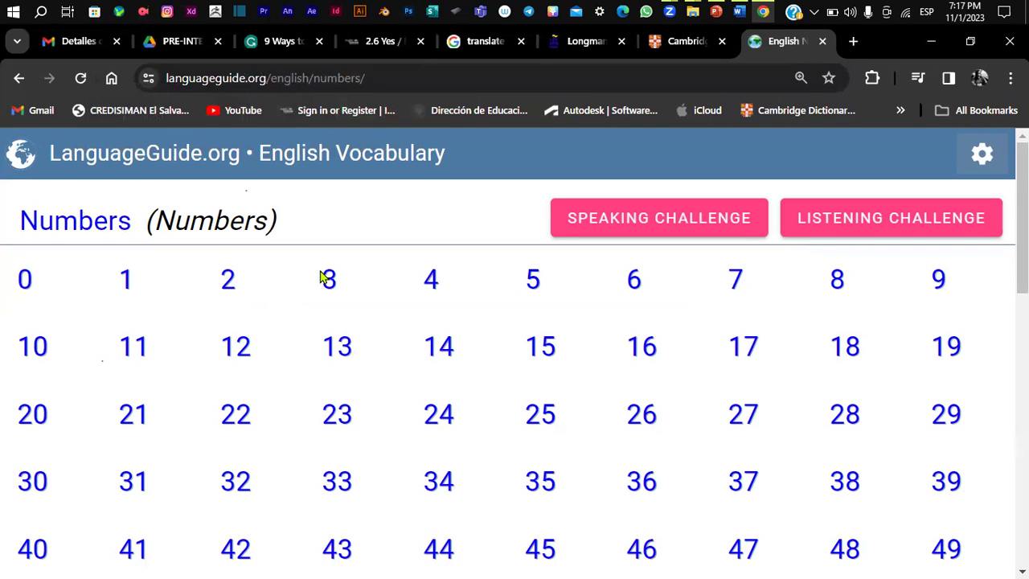
Add lowercase 'tree' under 'Honor phones are good!', select it, then return to the Numbers page.
mouse_move(329, 278)
key("XF86AudioRaiseVolume")
left_click(739, 12)
key("Return")
type("tree")
key("ctrl+z")
left_click(123, 424)
left_click_drag(122, 424, 230, 423)
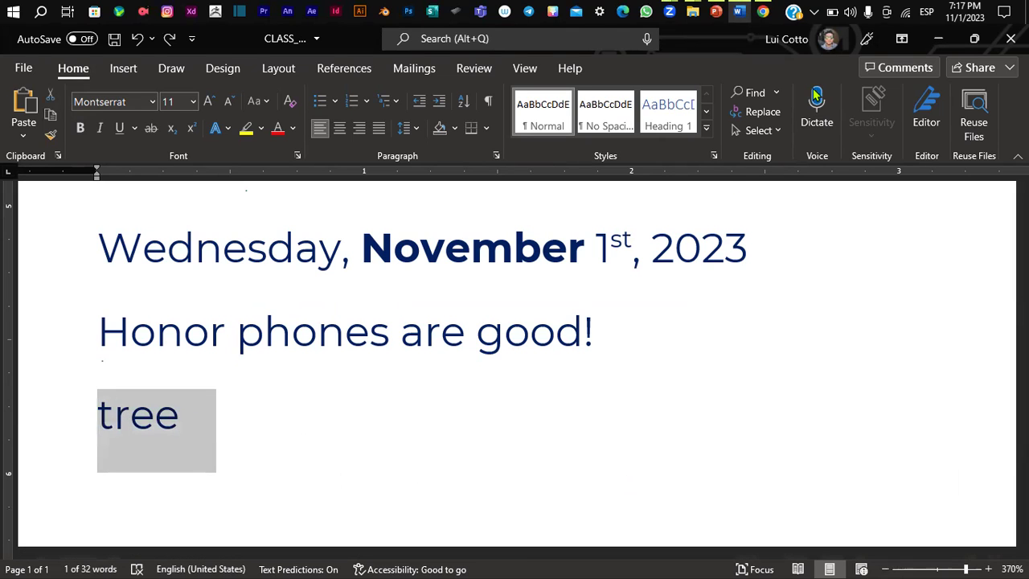
mouse_move(765, 16)
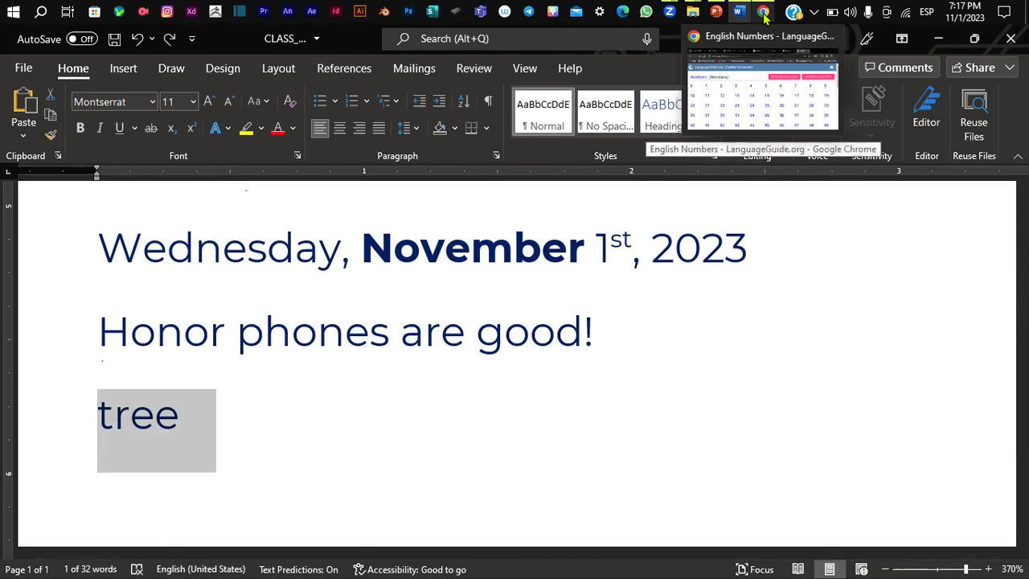
left_click(764, 16)
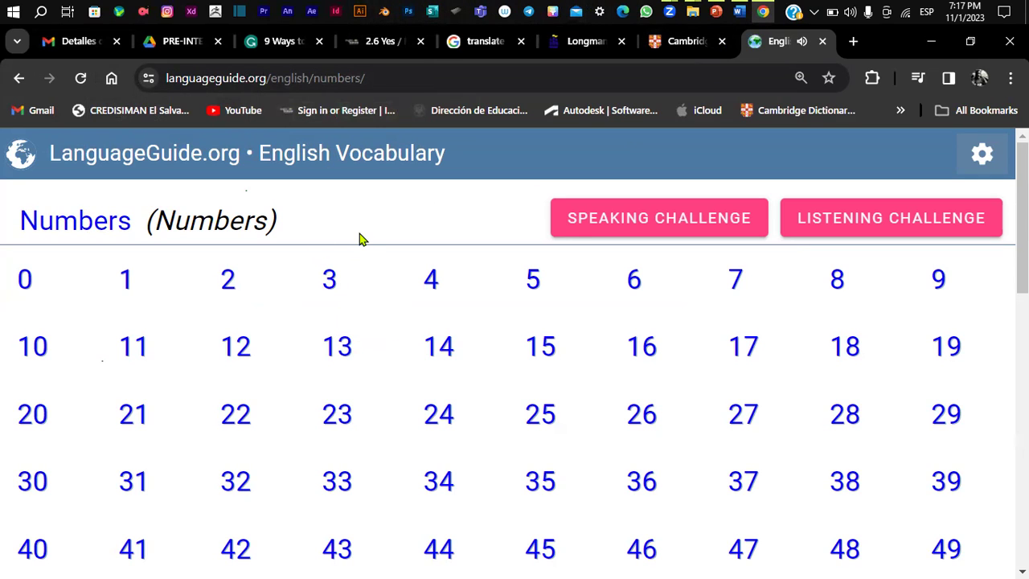
Play the spoken pronunciations of numbers 4 through 19 on the Numbers page.
mouse_move(433, 272)
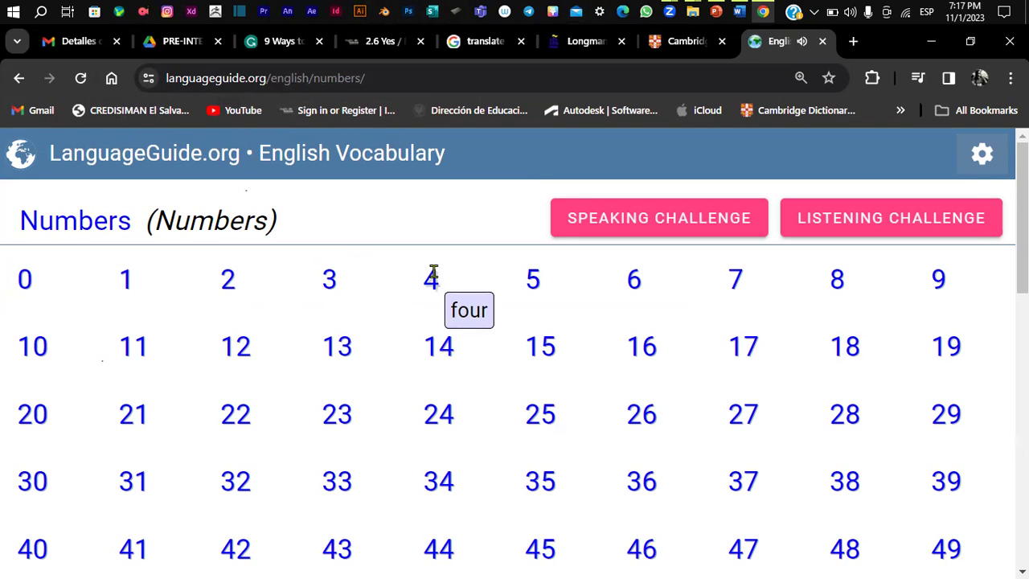
mouse_move(527, 278)
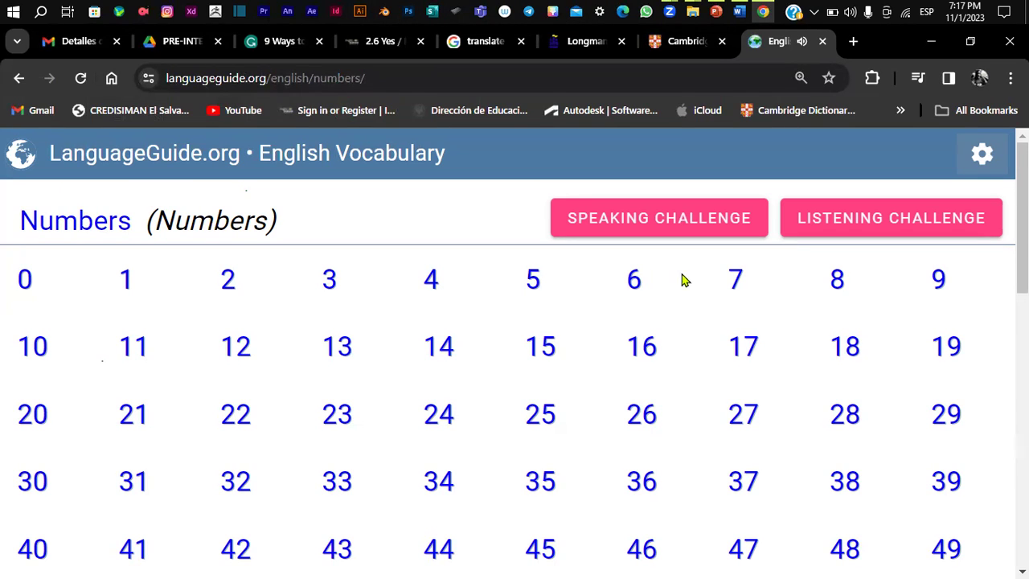
mouse_move(737, 278)
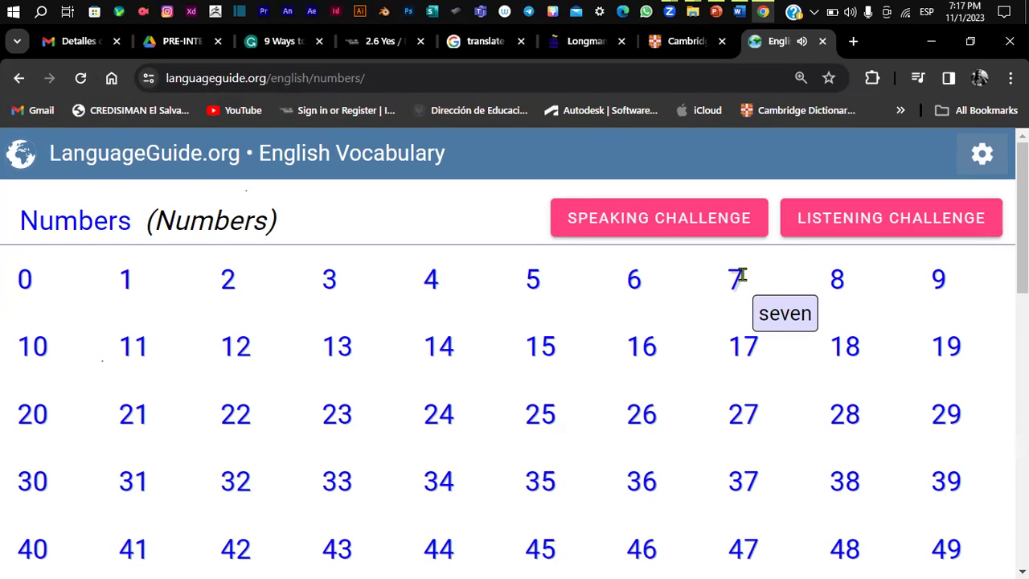
mouse_move(842, 281)
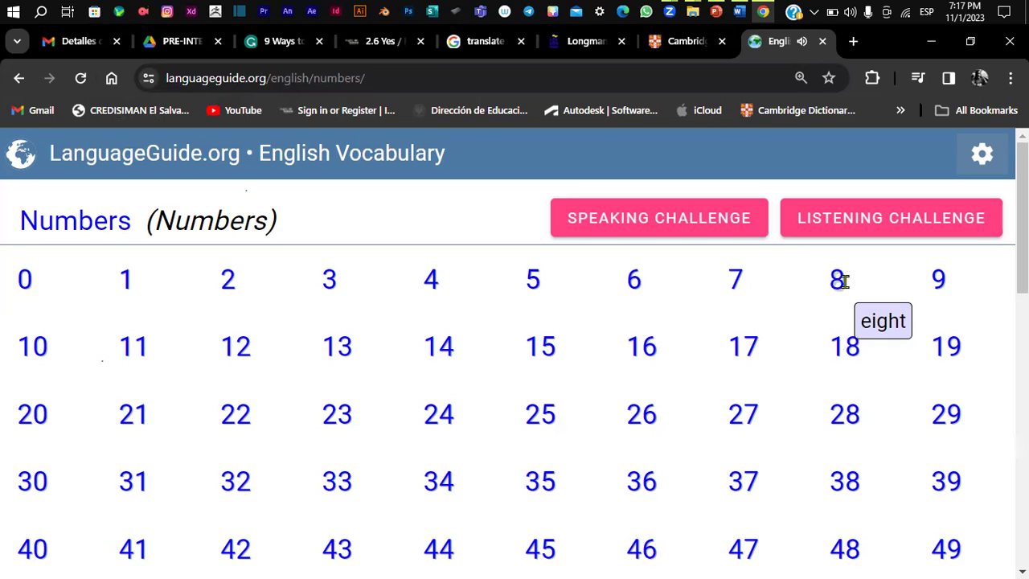
mouse_move(936, 280)
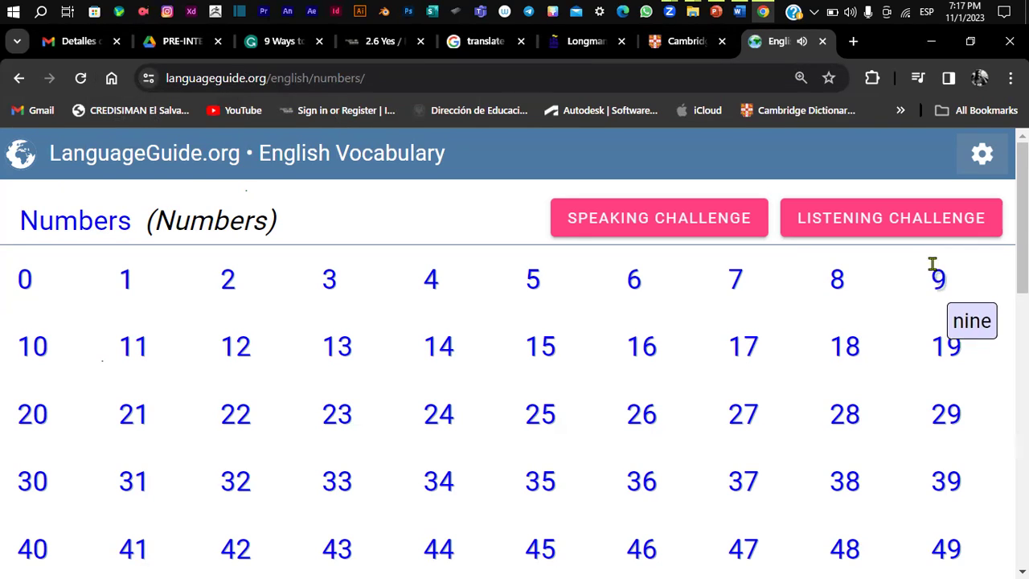
mouse_move(40, 352)
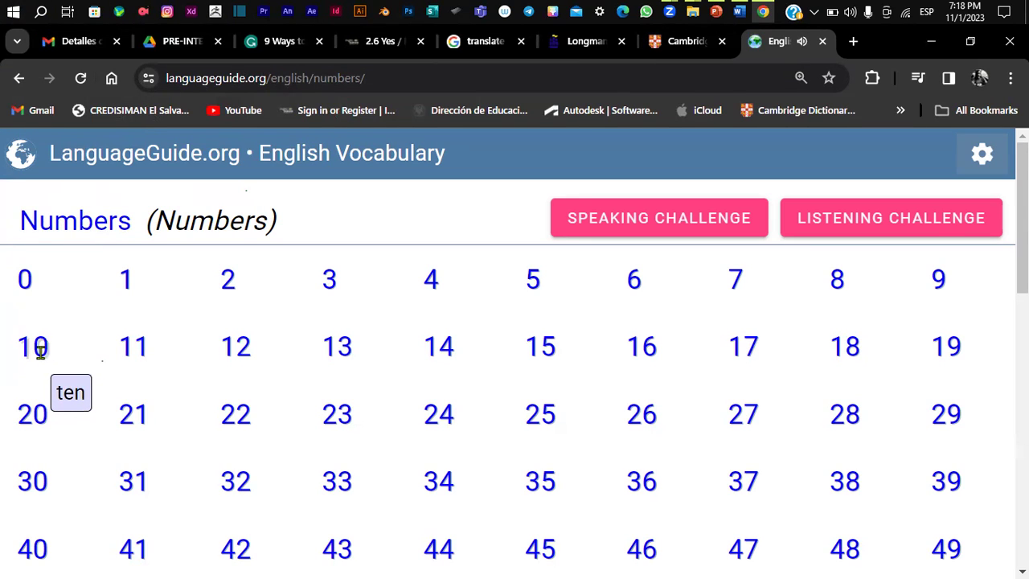
mouse_move(122, 345)
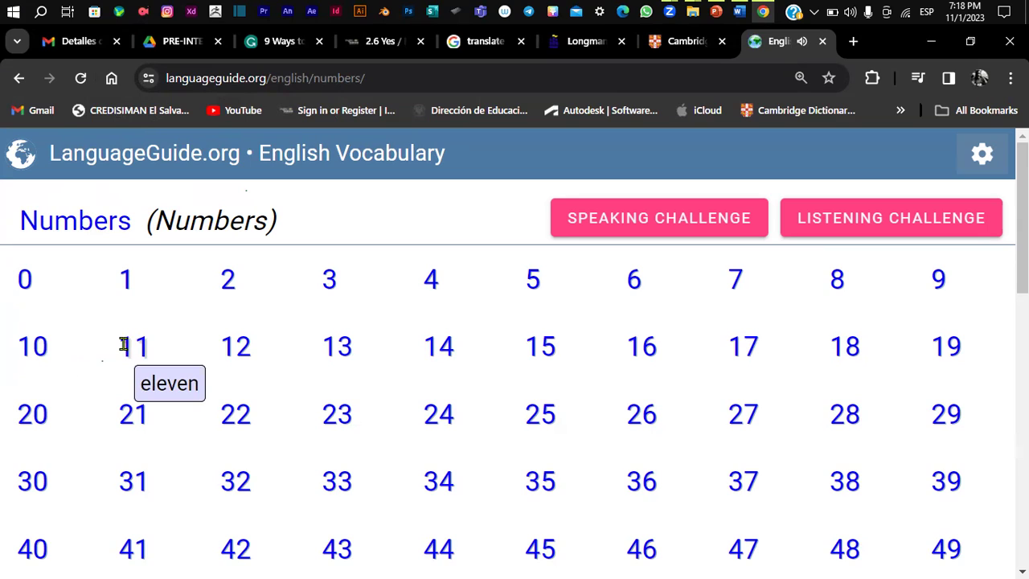
mouse_move(245, 345)
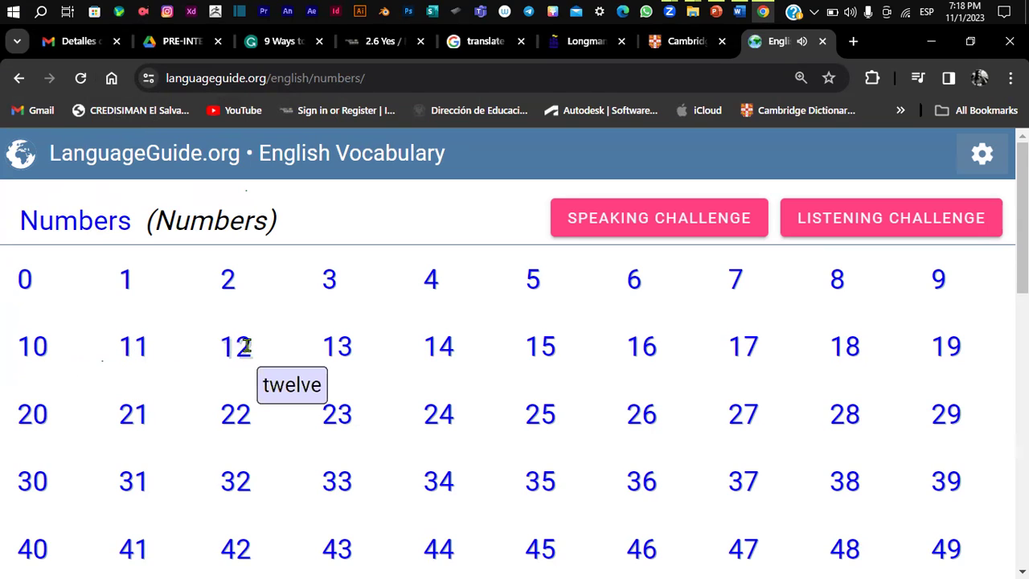
mouse_move(338, 345)
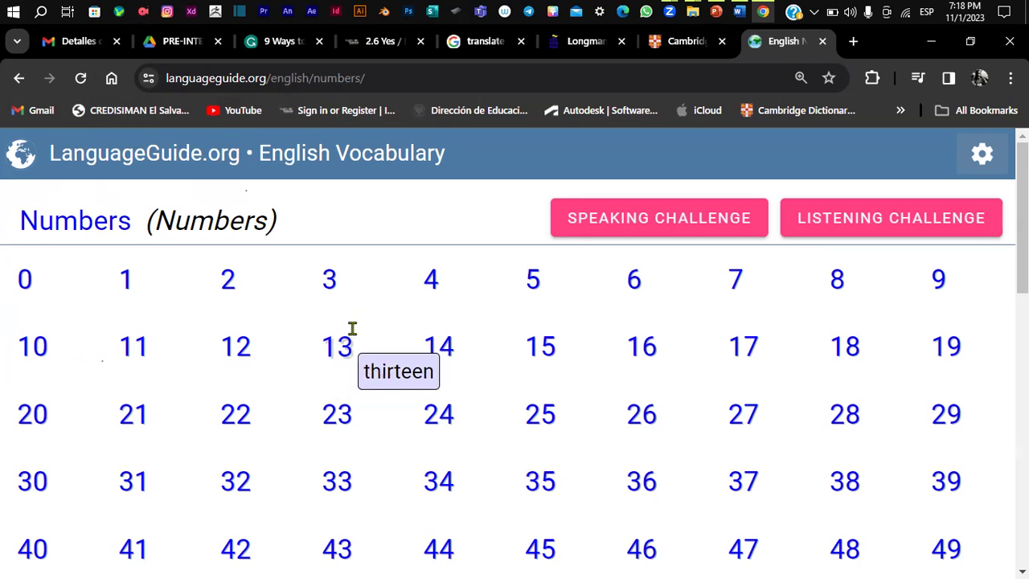
mouse_move(444, 344)
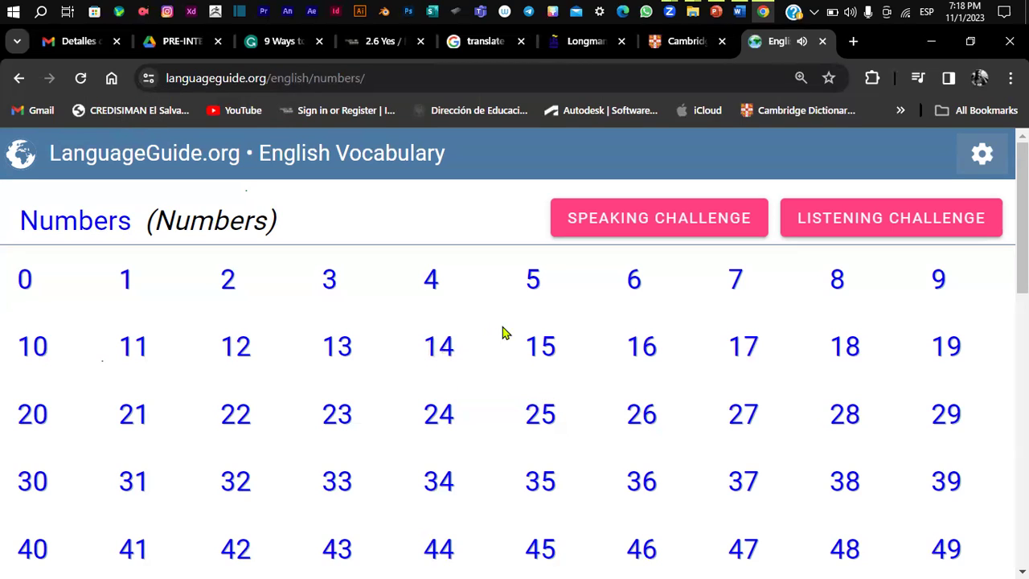
mouse_move(543, 344)
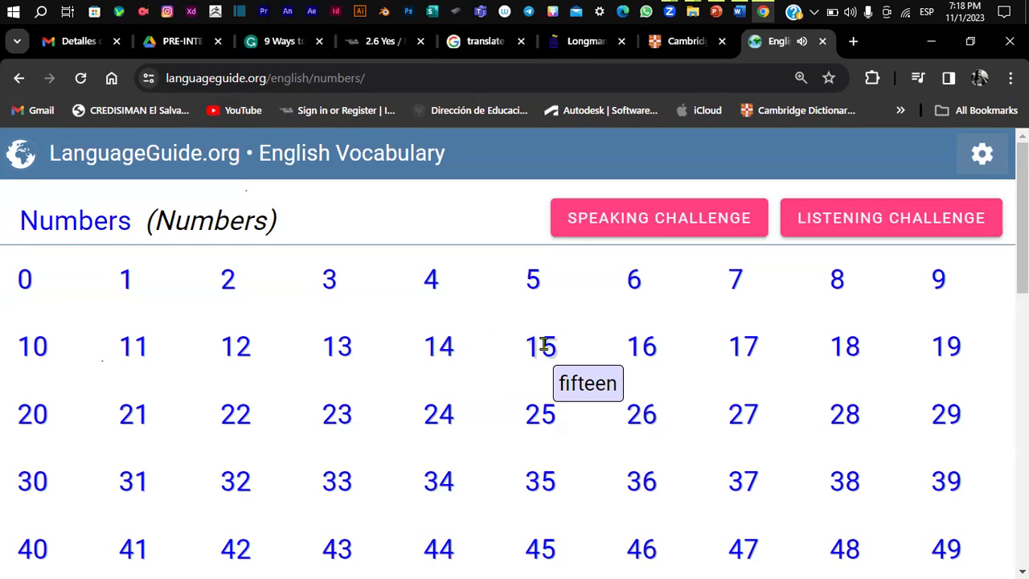
mouse_move(635, 340)
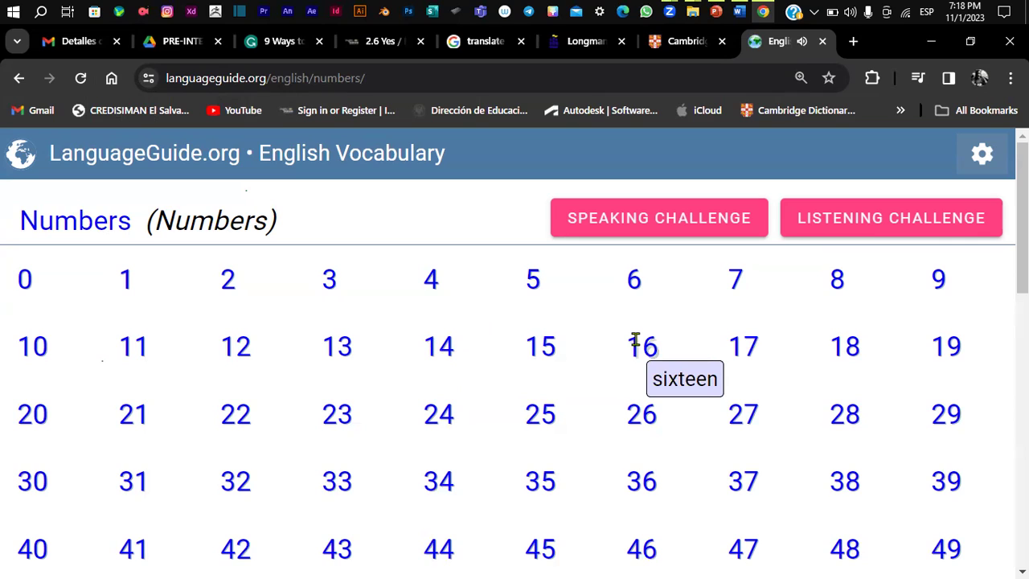
mouse_move(732, 336)
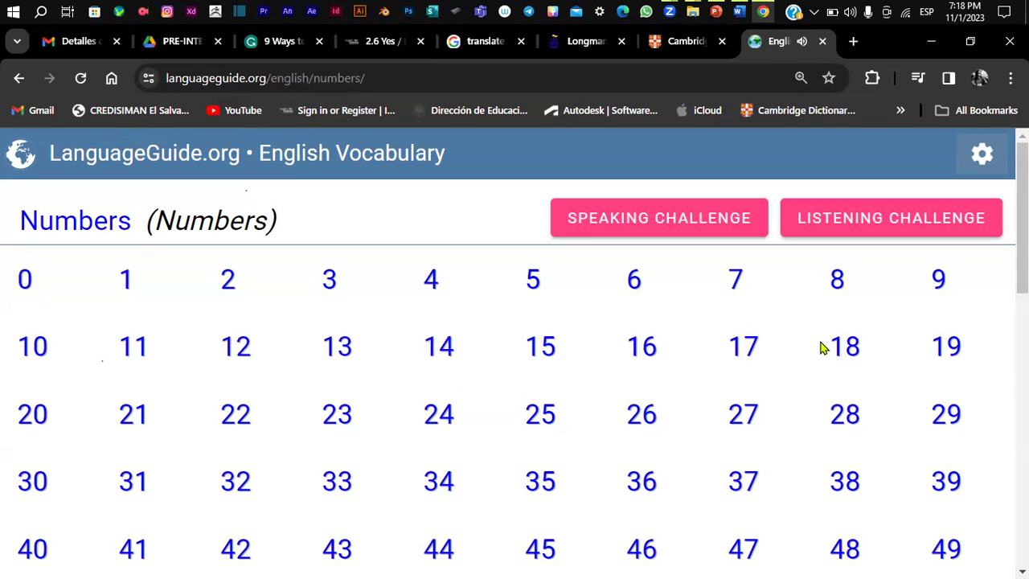
mouse_move(832, 344)
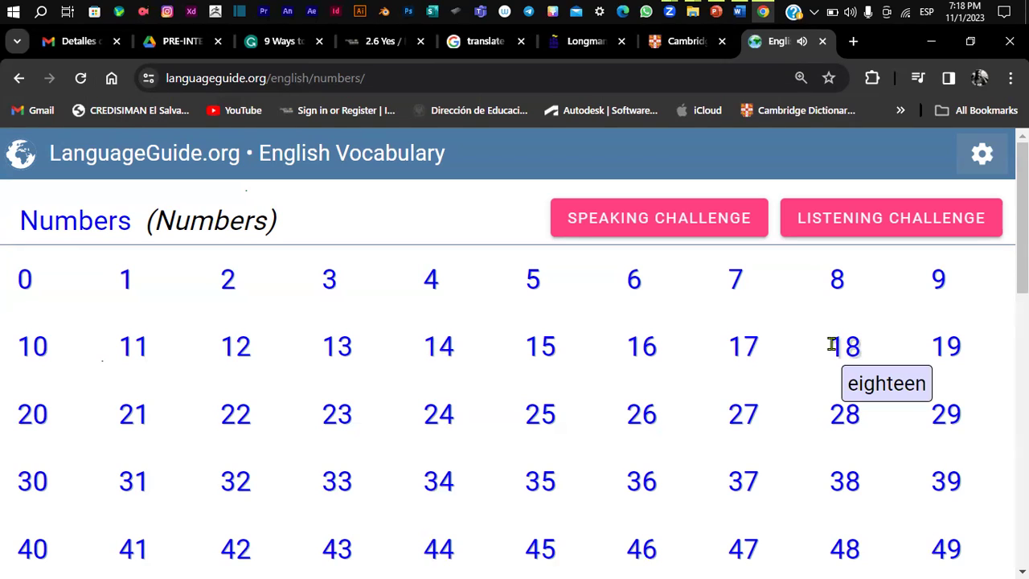
mouse_move(956, 334)
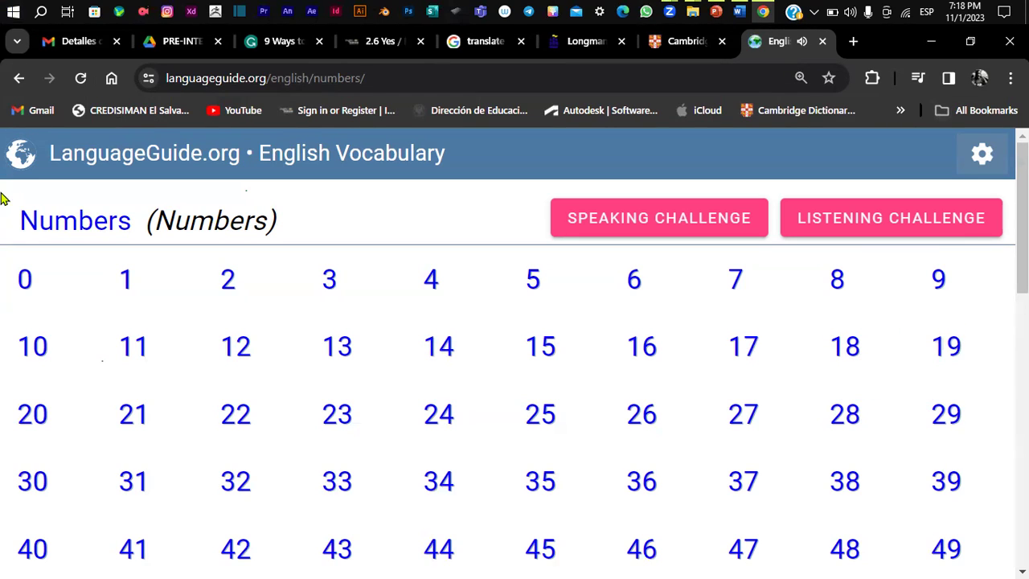
Hear the spoken names of numbers 24 through 30 and scroll further down the page.
mouse_move(35, 409)
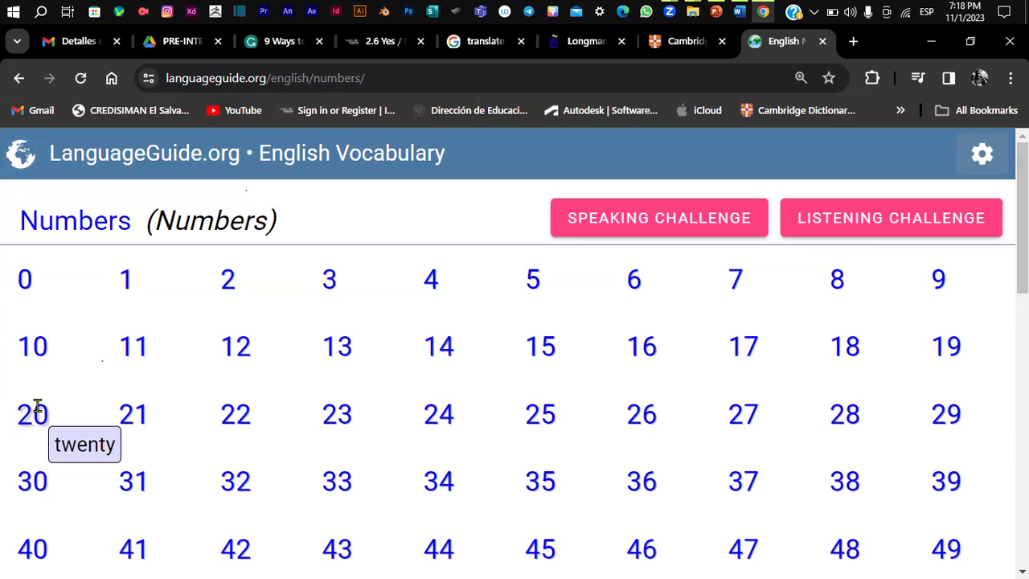
mouse_move(123, 419)
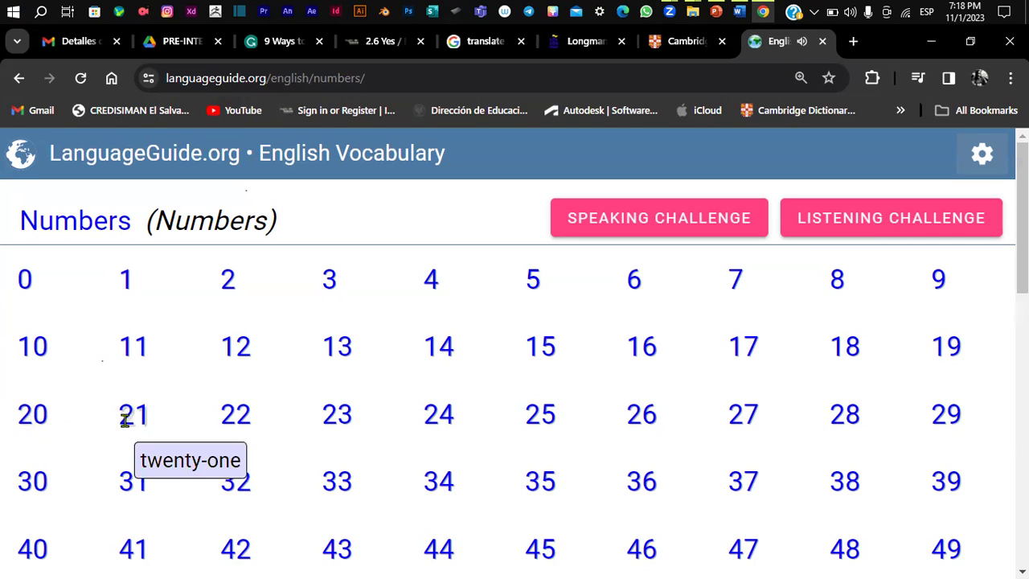
mouse_move(238, 415)
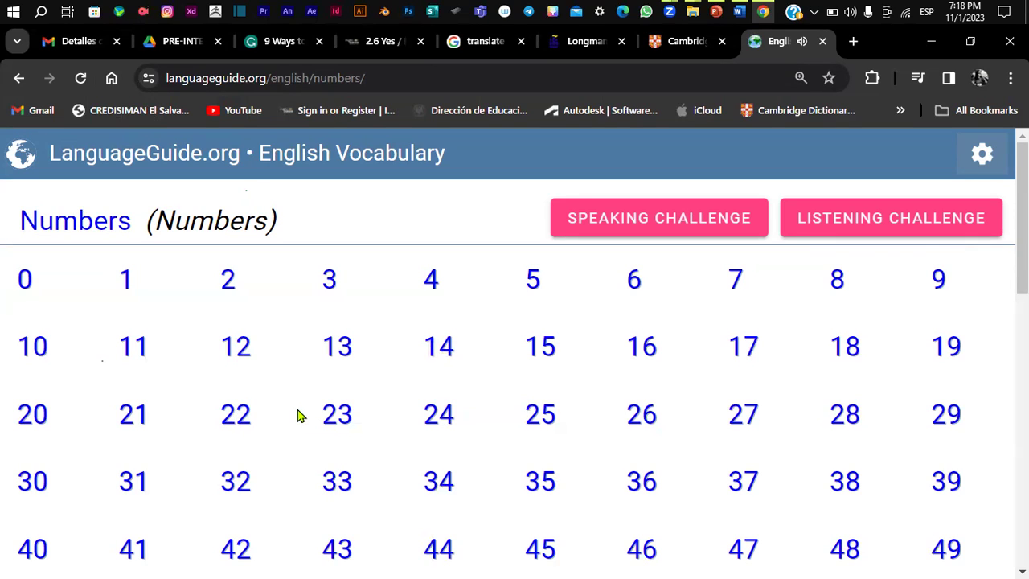
mouse_move(338, 411)
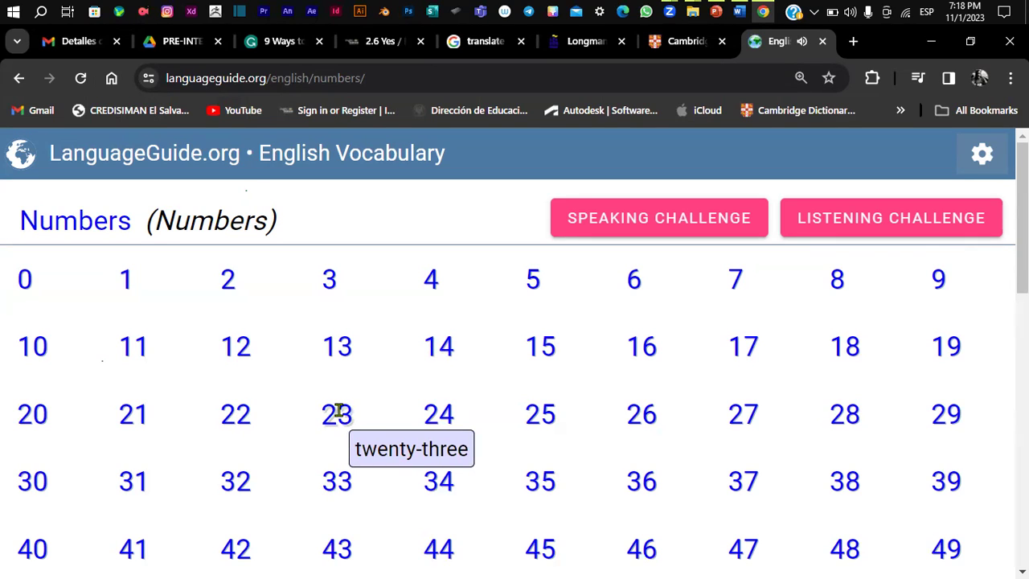
mouse_move(435, 399)
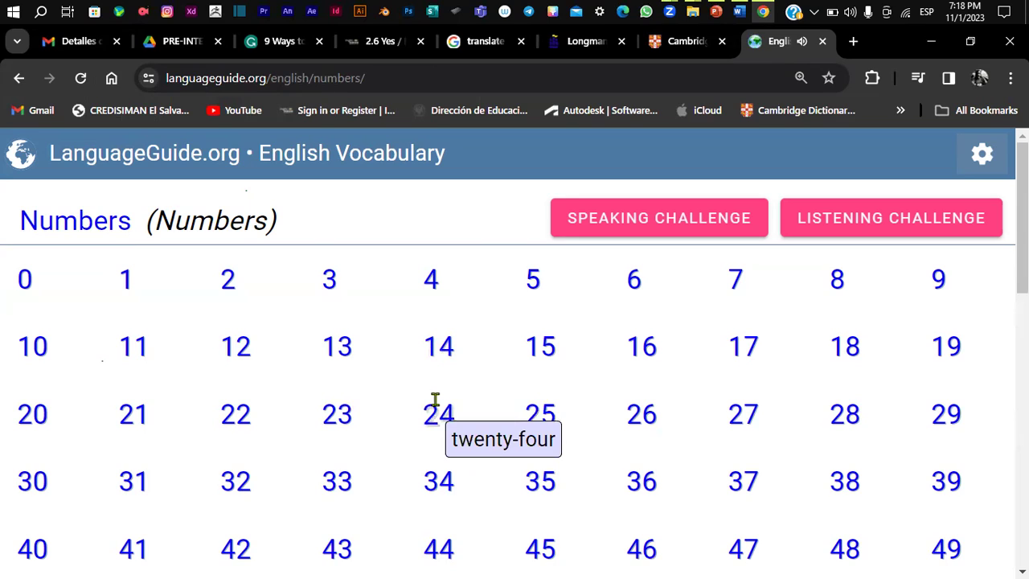
mouse_move(533, 402)
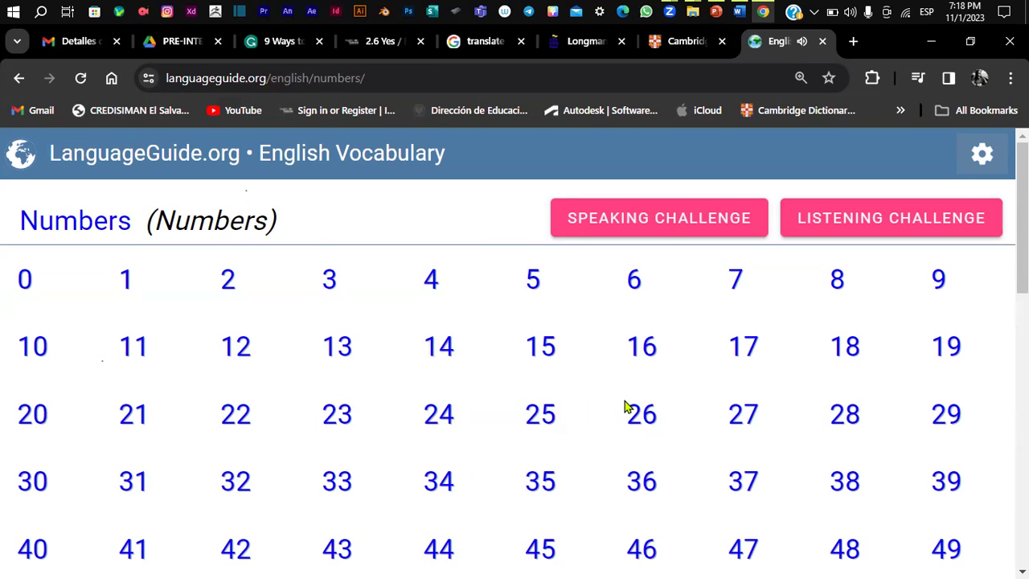
mouse_move(648, 407)
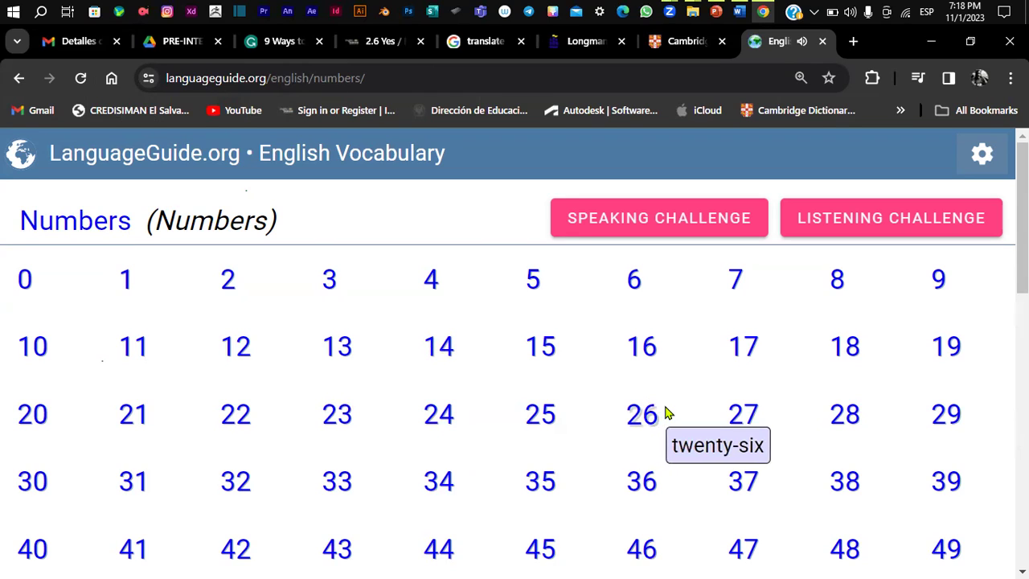
mouse_move(739, 416)
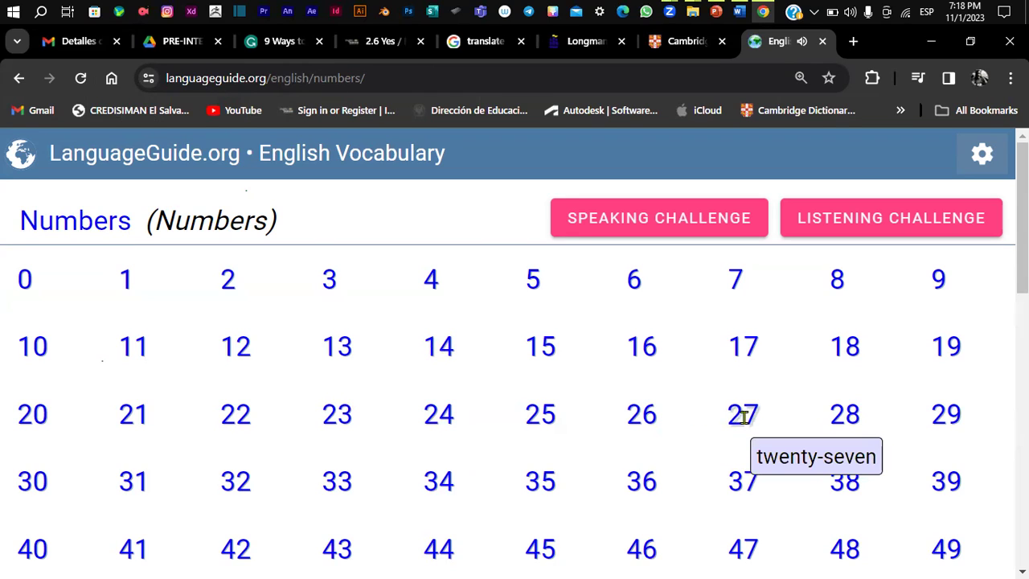
mouse_move(847, 416)
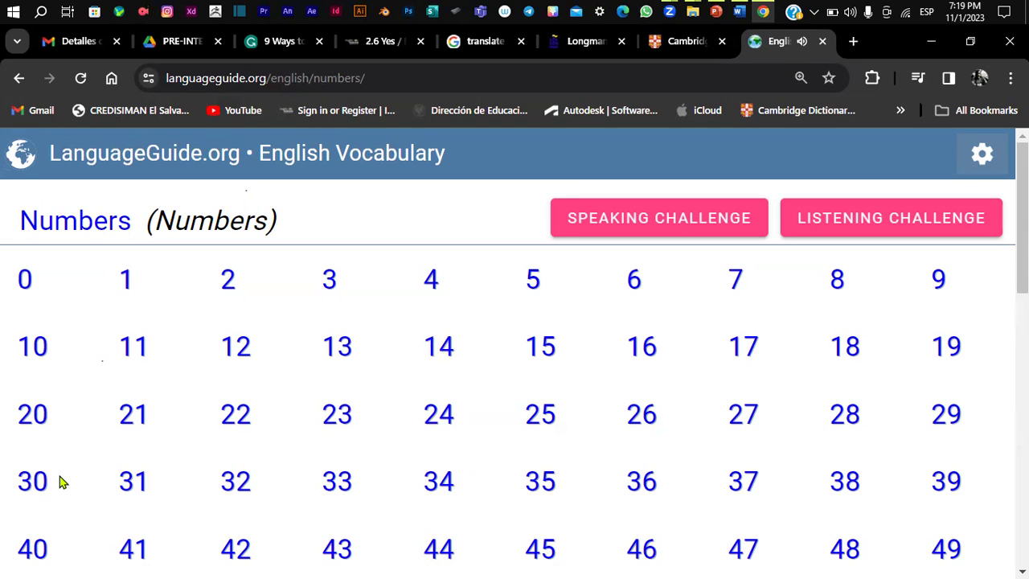
mouse_move(39, 477)
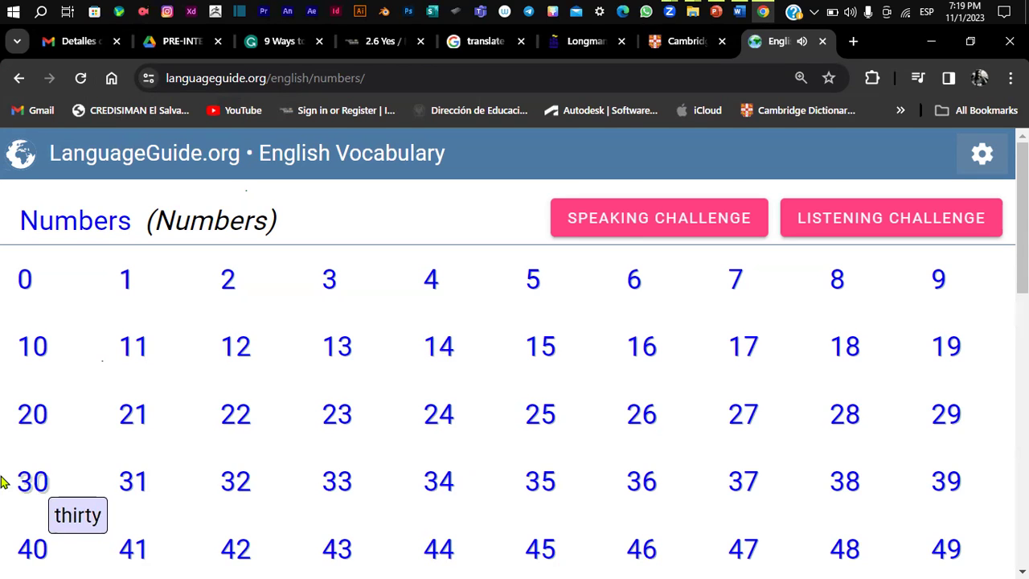
scroll(4, 473, "down", 1)
scroll(4, 471, "down", 1)
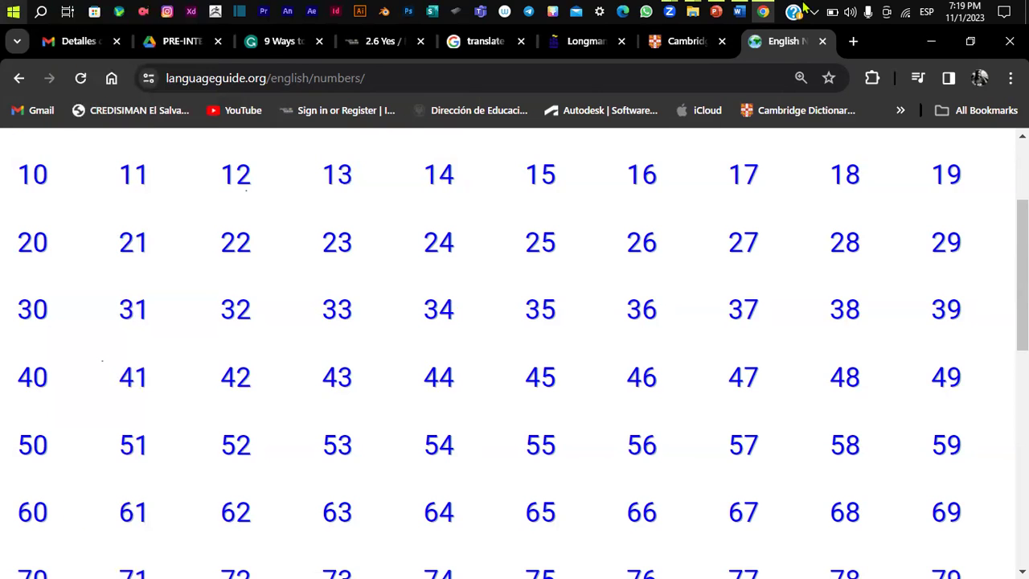
Return to the Word class notes and scroll to the final 'tree' line.
left_click(739, 11)
scroll(636, 381, "down", 3)
scroll(611, 378, "down", 3)
scroll(442, 337, "up", 3)
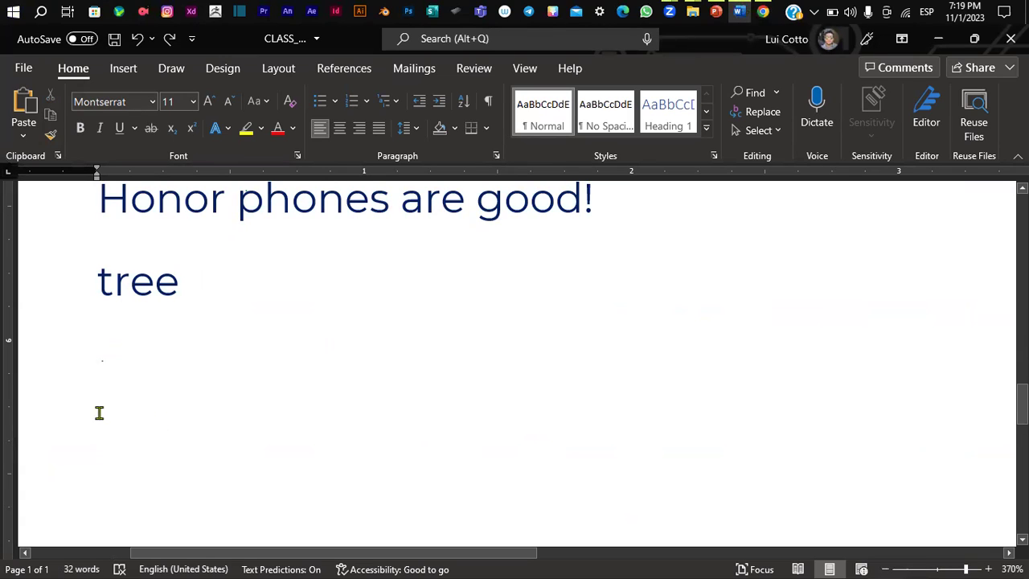
Zoom in and add a line reading 'S+V+C' below 'tree'.
scroll(177, 423, "up", 2, "ctrl")
scroll(178, 427, "up", 2, "ctrl")
scroll(181, 435, "up", 1, "ctrl")
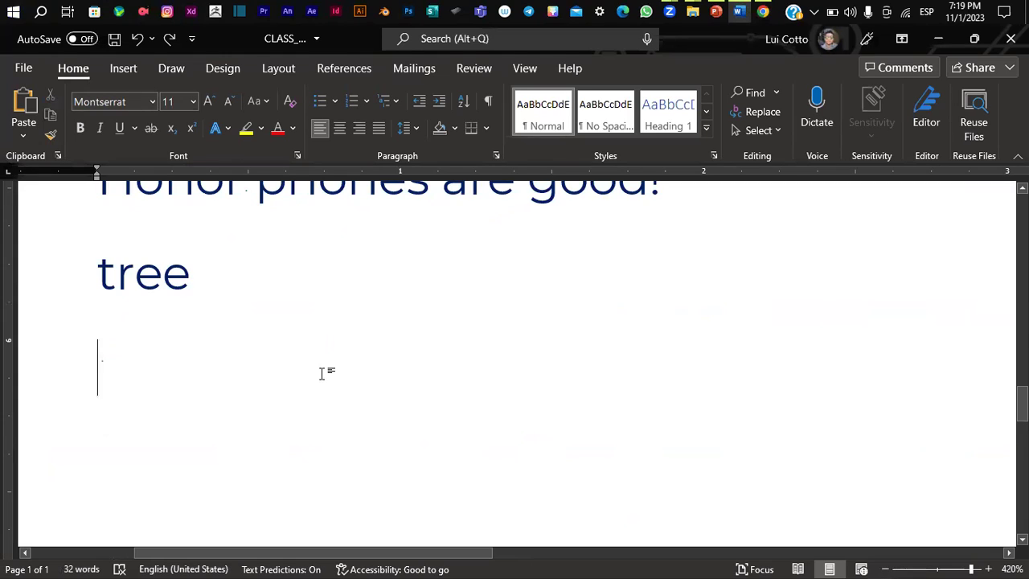
type("S+V+C+")
key("BackSpace")
key("Return")
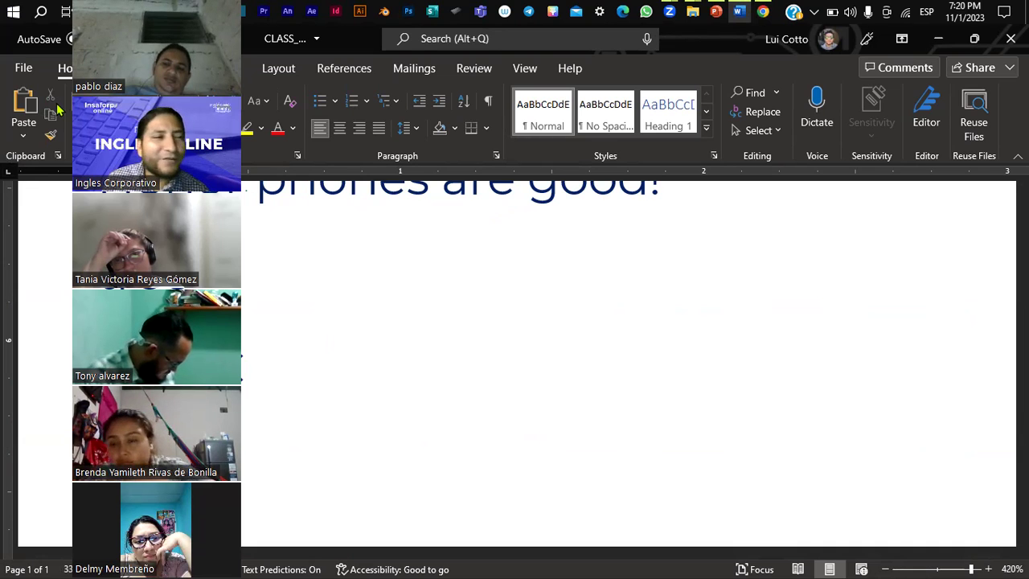
Start a new line beneath 'S+V+C' reading 'My phone is'.
left_click(319, 383)
key("Return")
type("My phone")
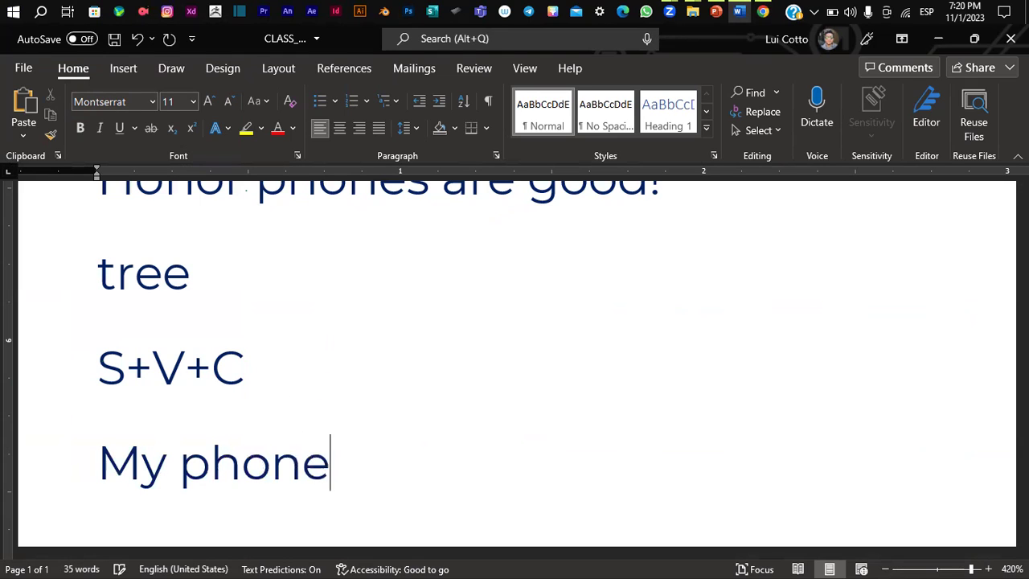
scroll(324, 362, "down", 2)
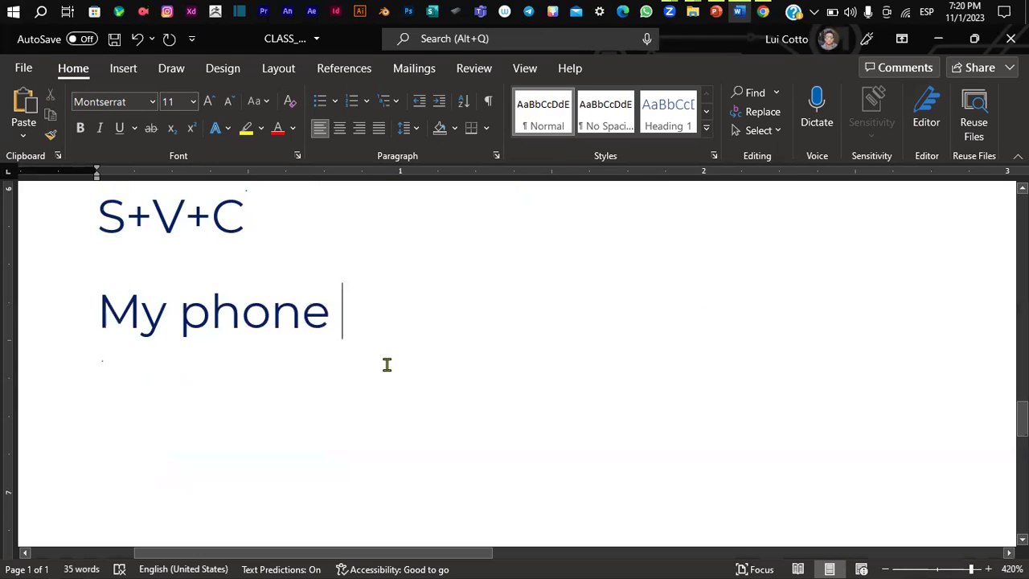
type("is")
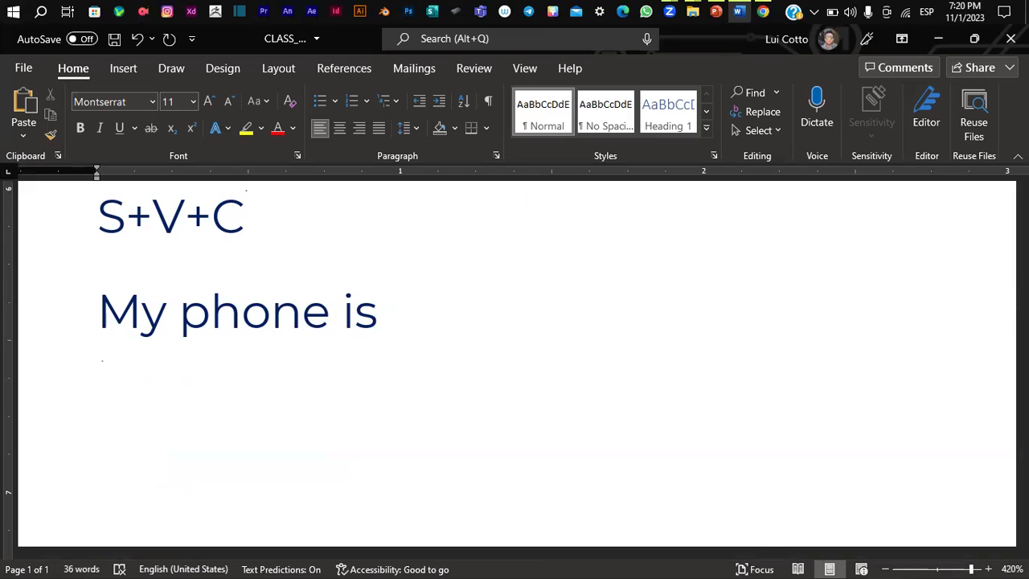
double_click(344, 305)
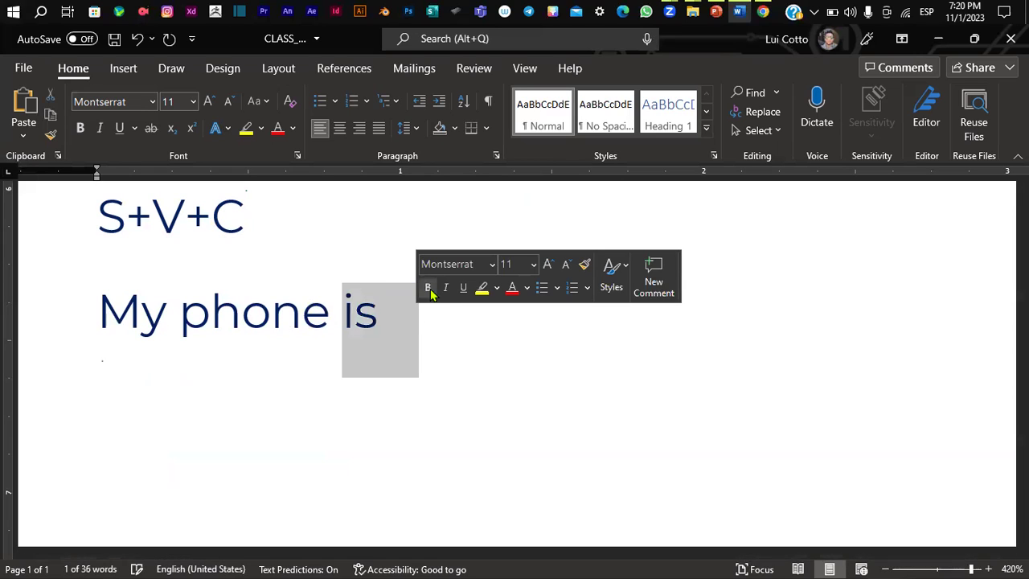
left_click(427, 288)
left_click(425, 326)
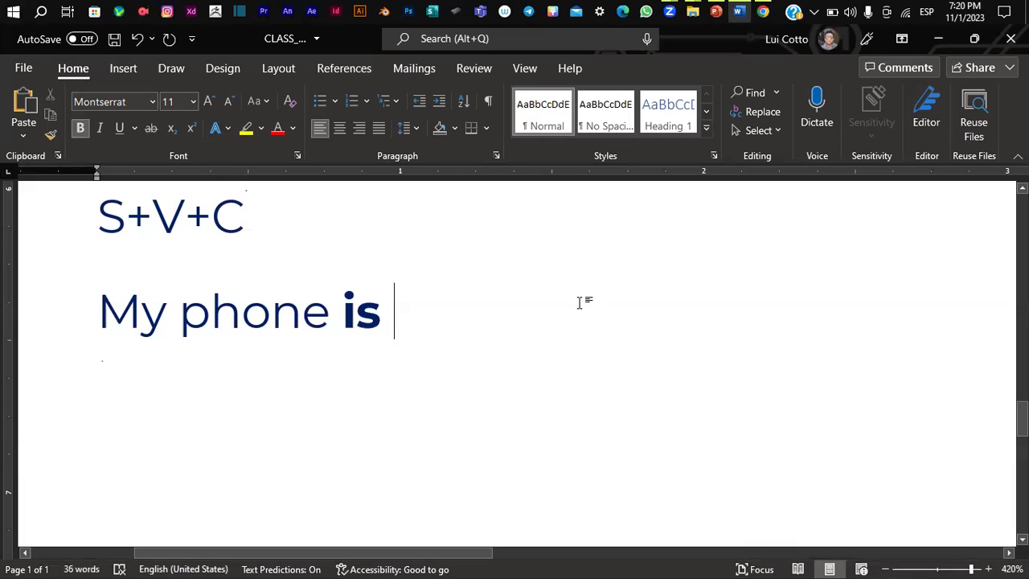
left_click(332, 308)
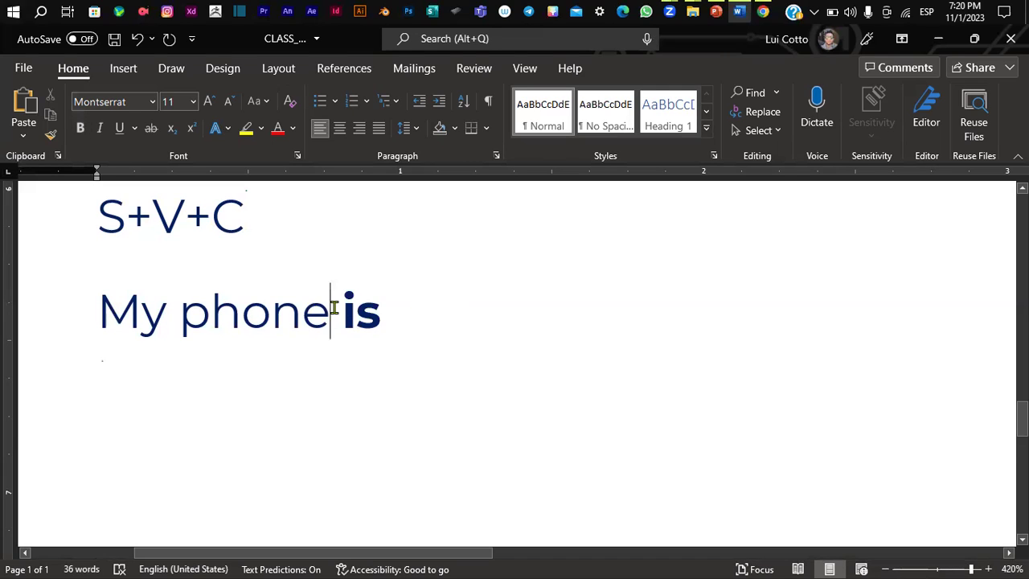
type("number")
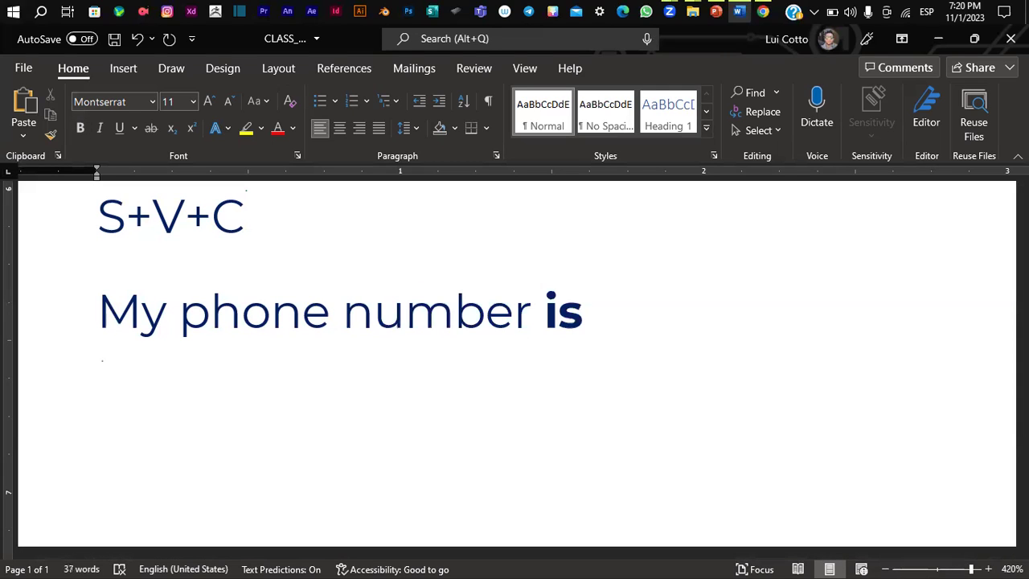
left_click(664, 301)
type(": ")
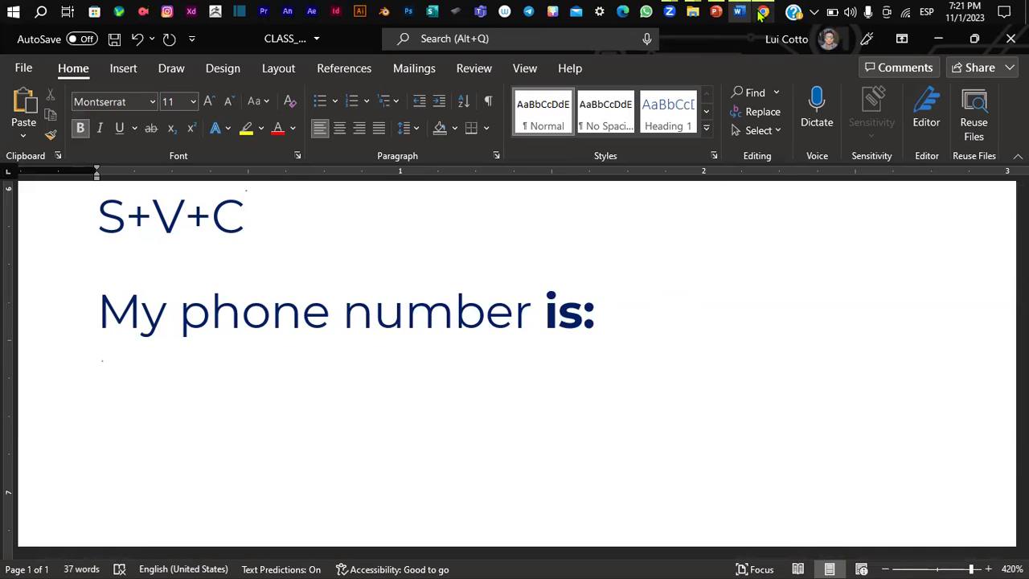
type("7")
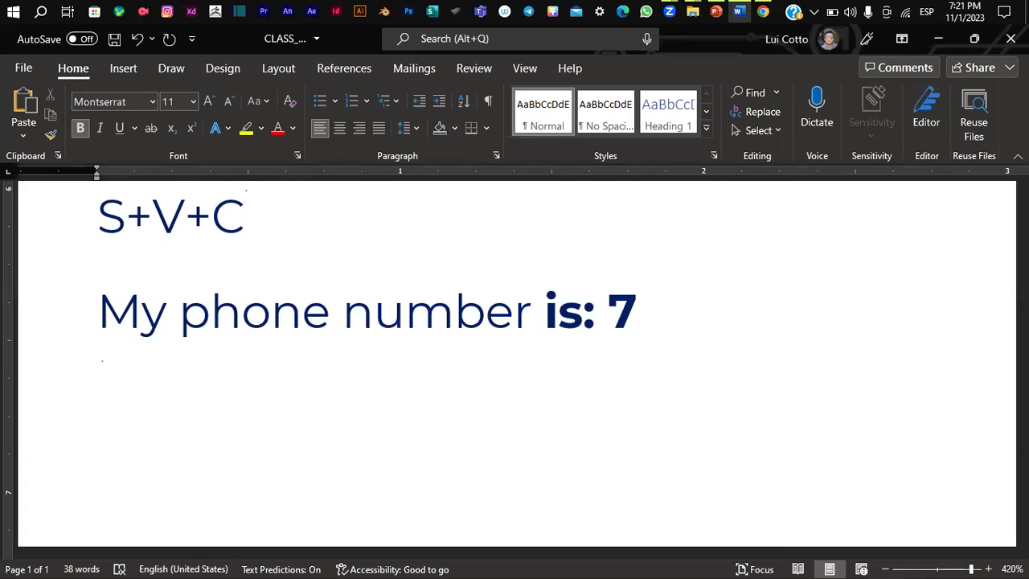
type("8")
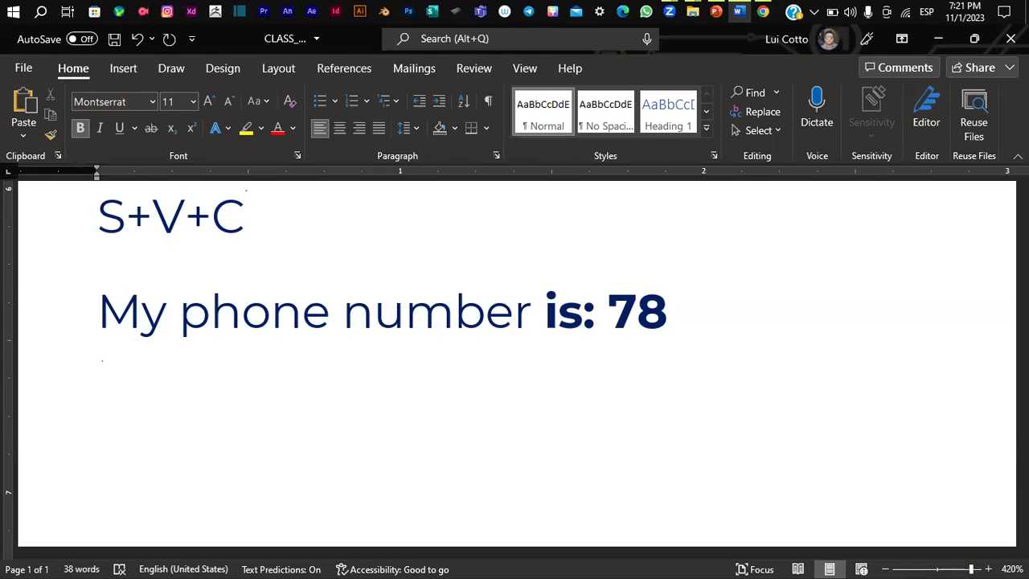
type("5")
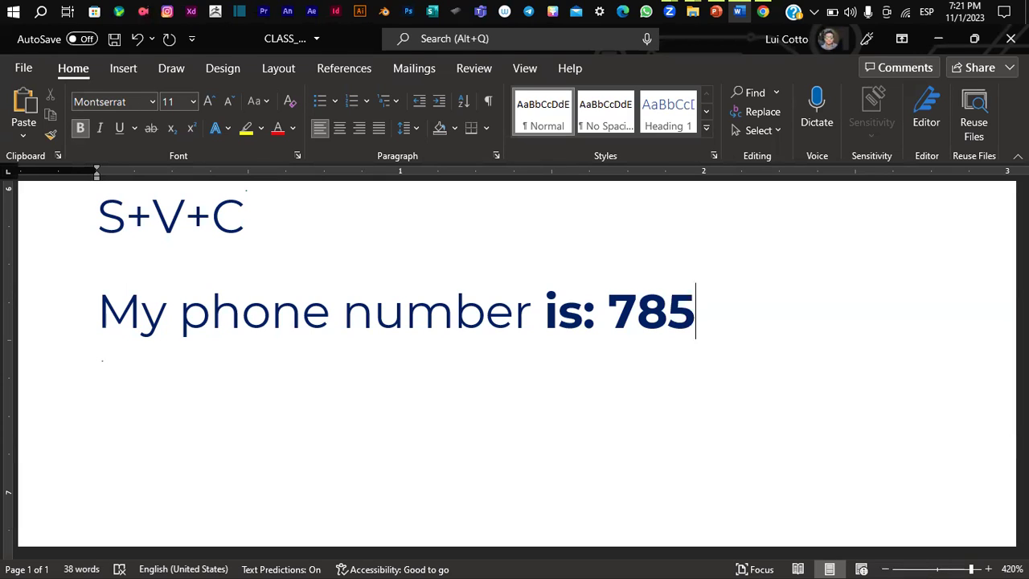
type("8")
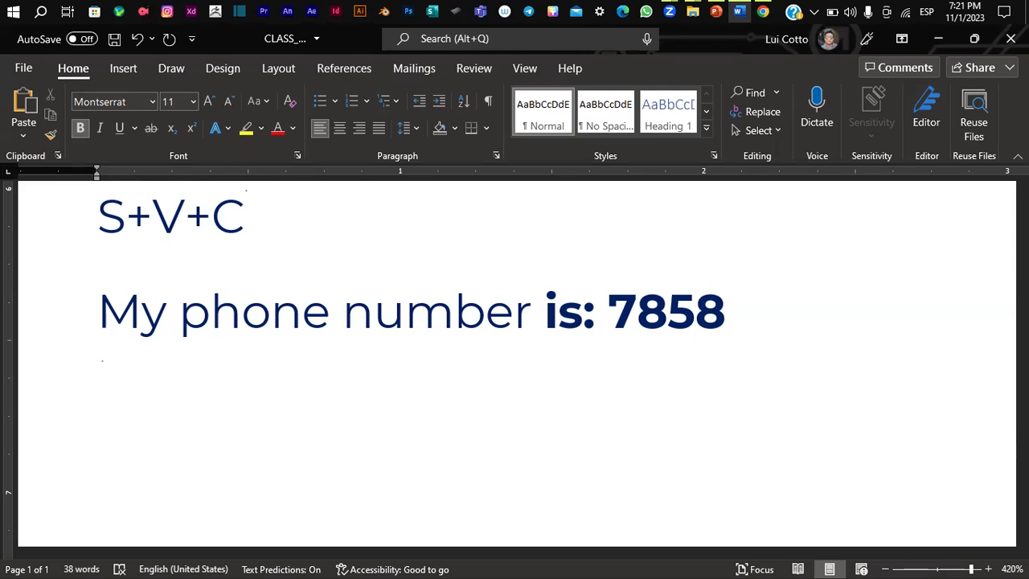
type("-")
type("6")
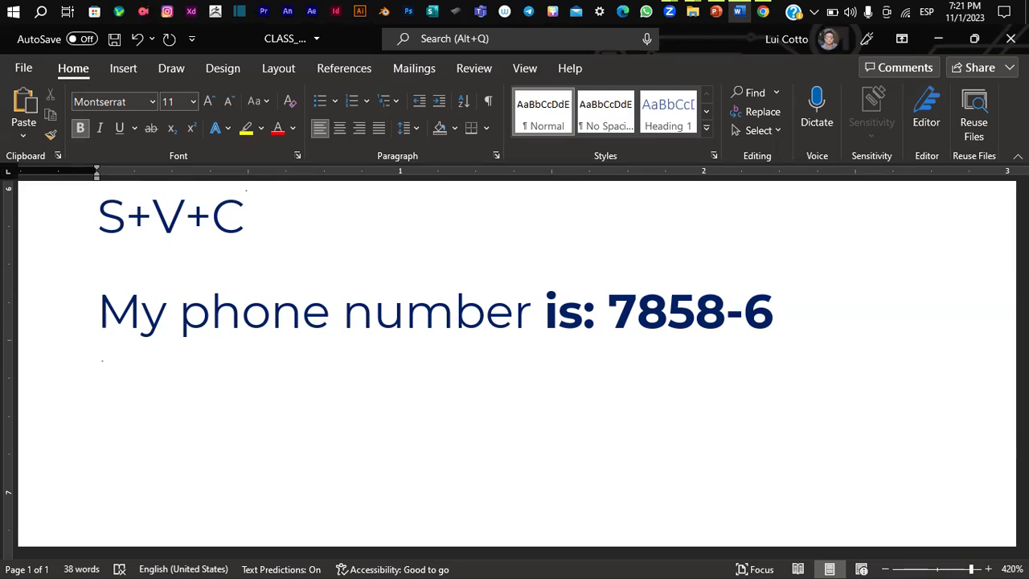
type("7")
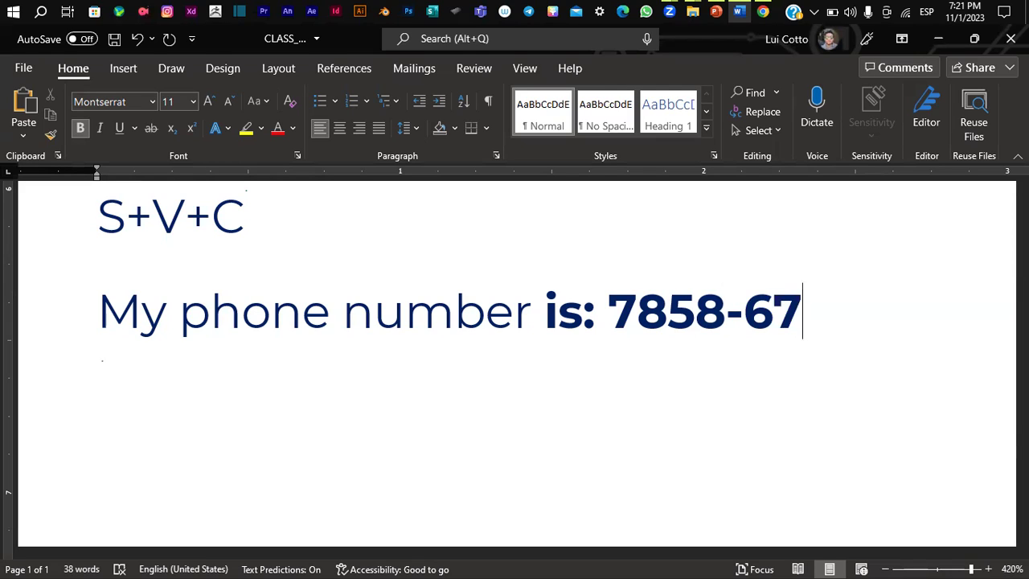
type("6")
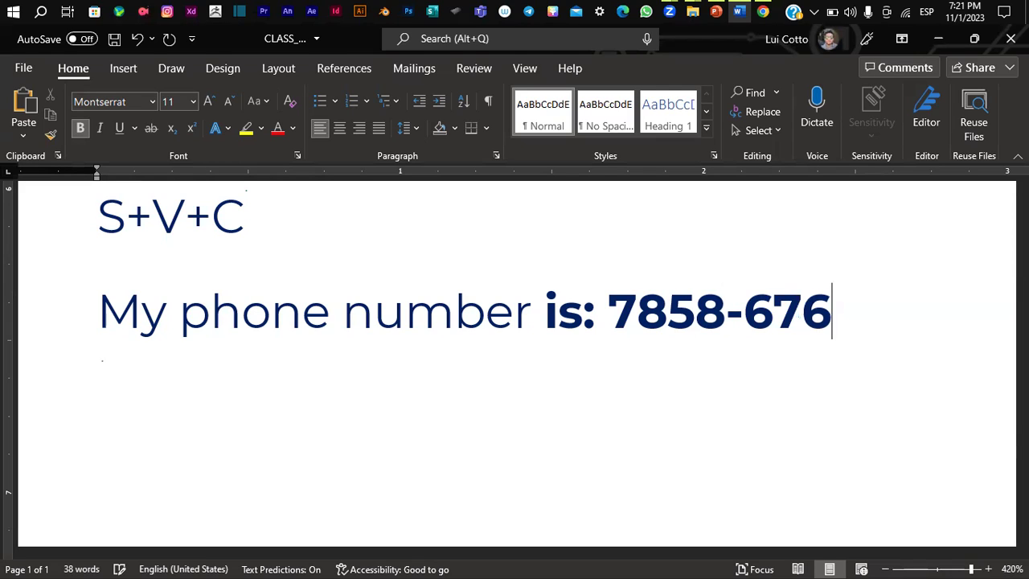
type("1")
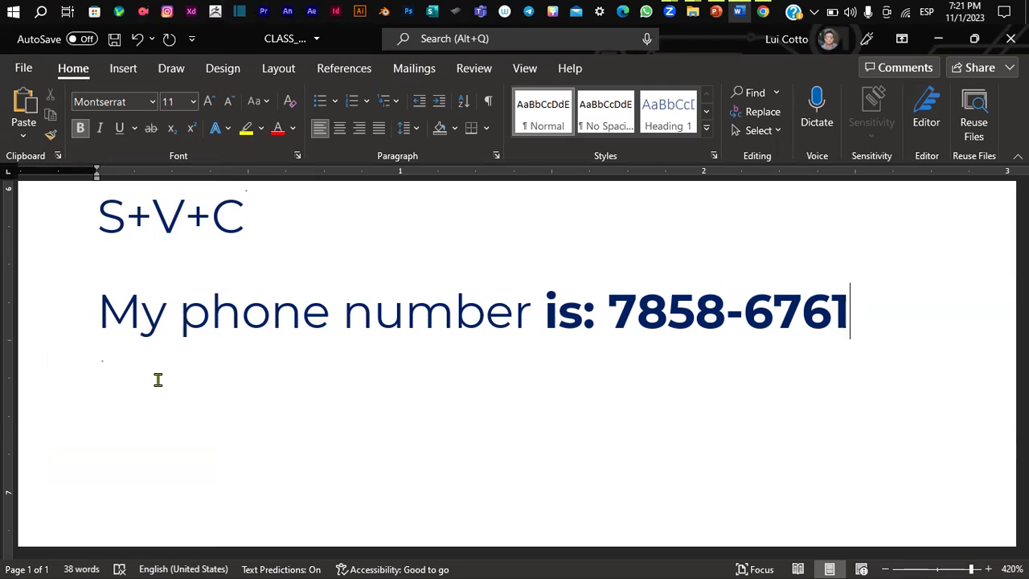
Minimize the PowerPoint lesson slides so the Word notes are in front.
left_click(716, 10)
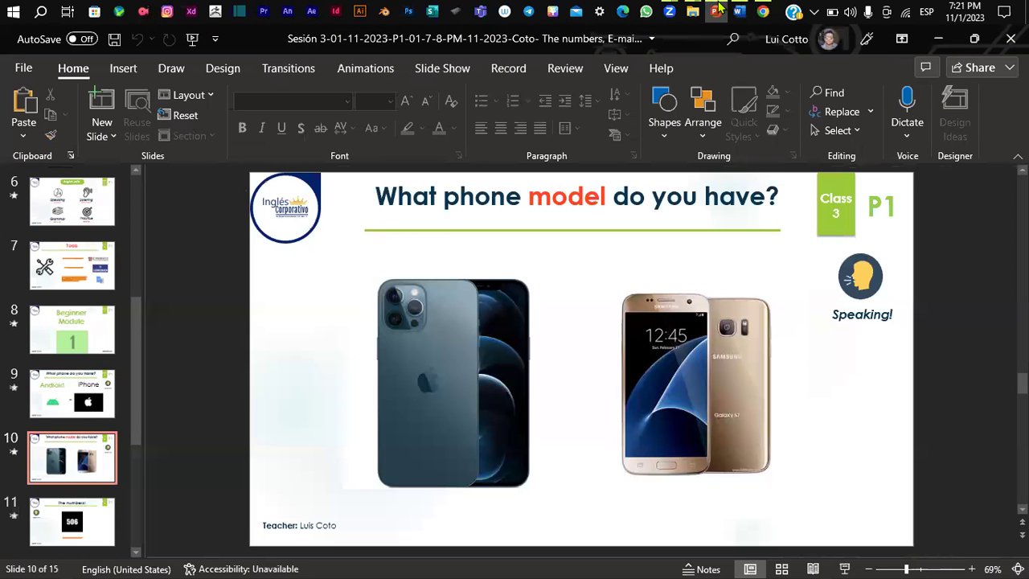
scroll(617, 295, "down", 1)
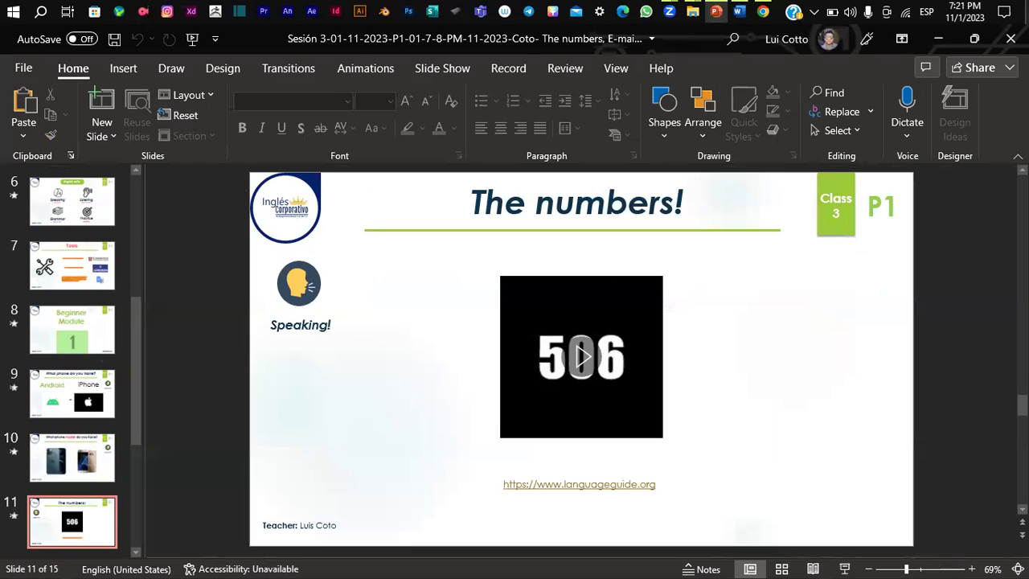
left_click(939, 40)
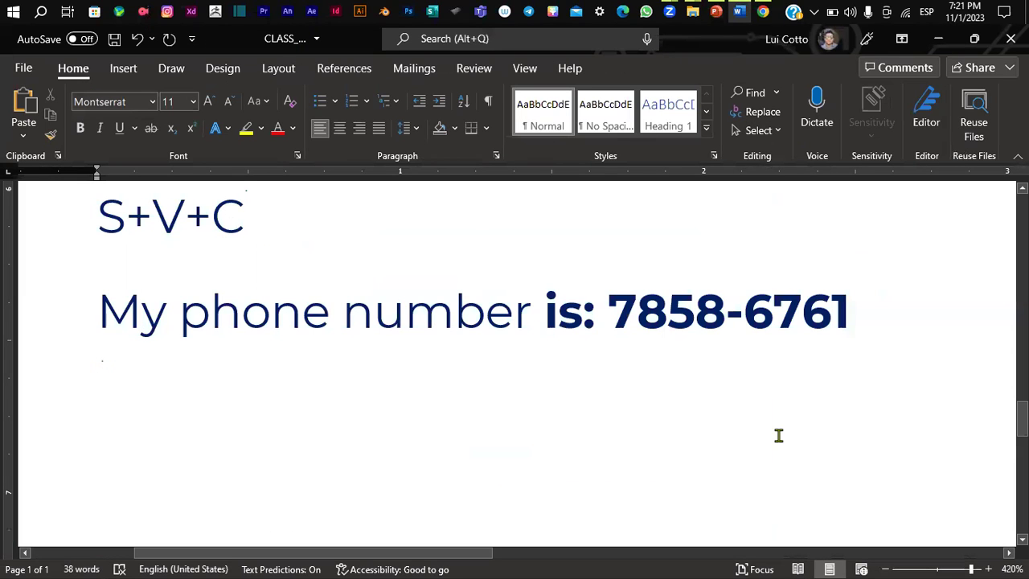
left_click(876, 363)
key("Return")
left_click(615, 314)
key("Return")
scroll(586, 432, "down", 2)
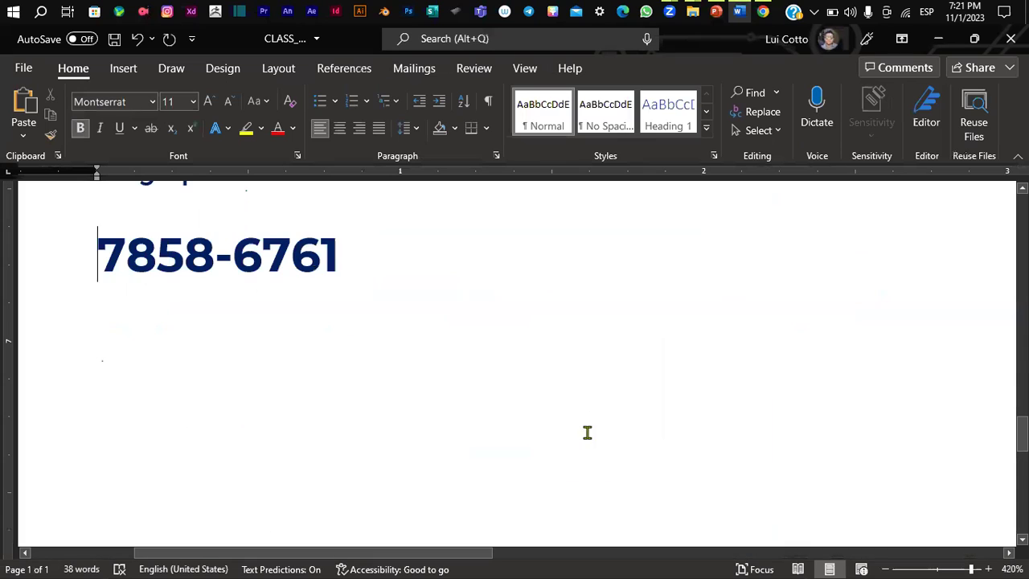
left_click(423, 274)
Type 7215-5971 on the next line and start a new empty line below it.
scroll(173, 384, "up", 3)
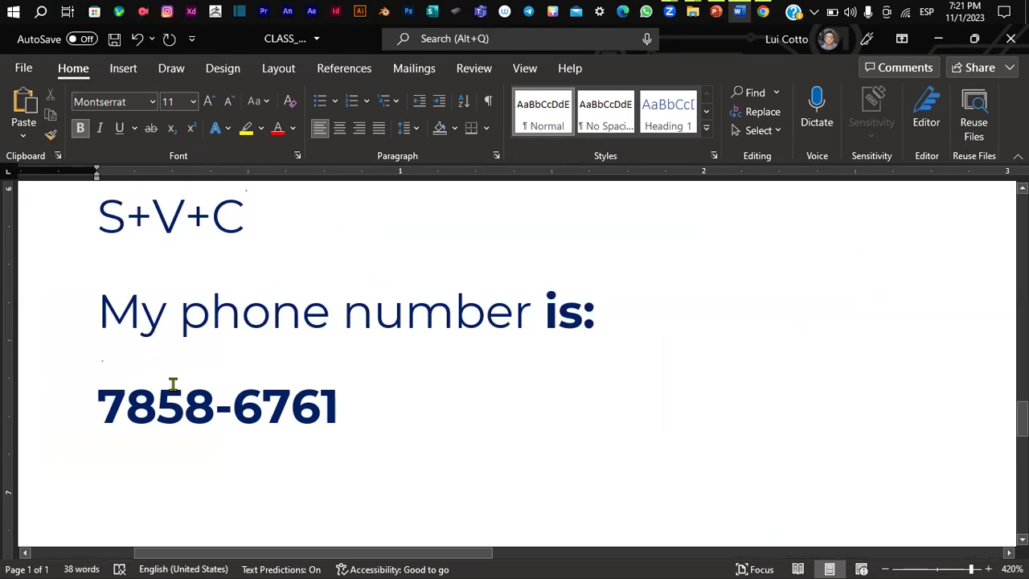
scroll(173, 385, "down", 3)
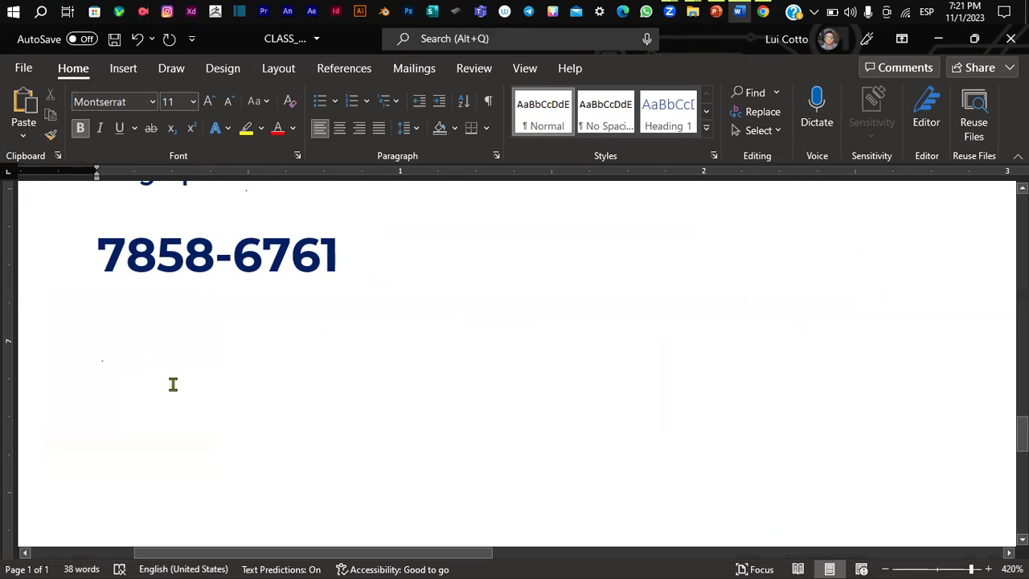
type("7")
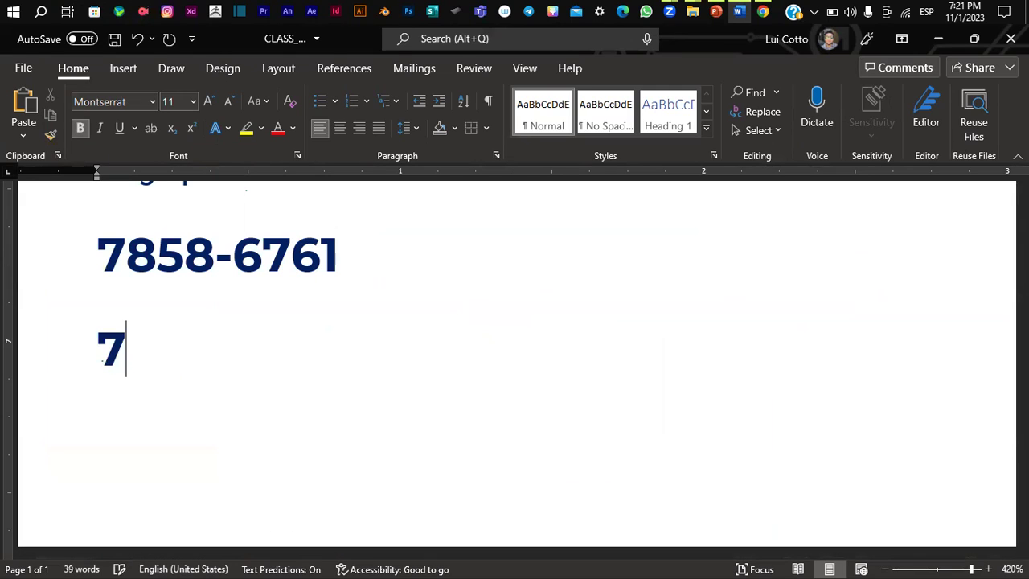
type("215-5971")
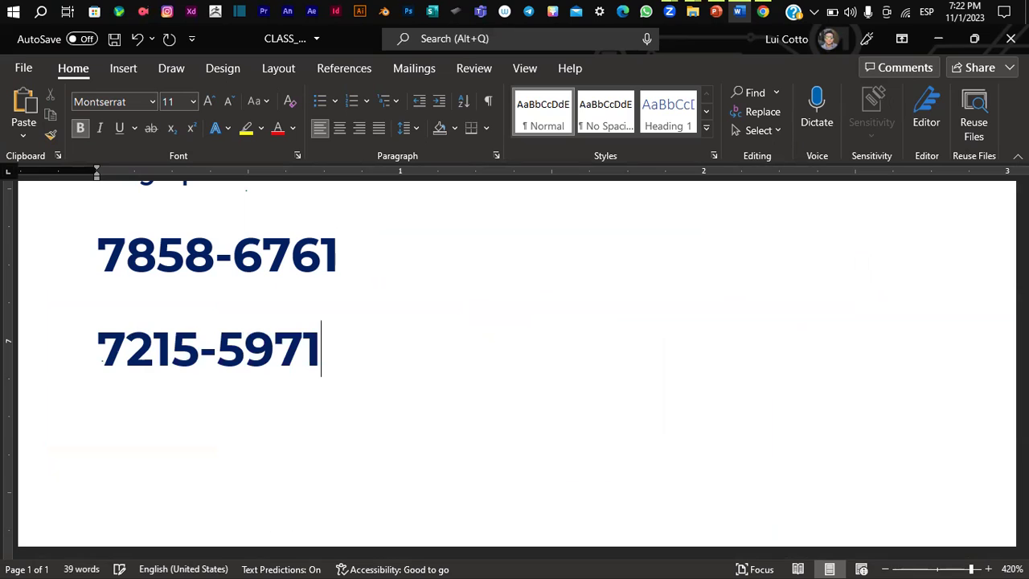
left_click_drag(92, 351, 332, 355)
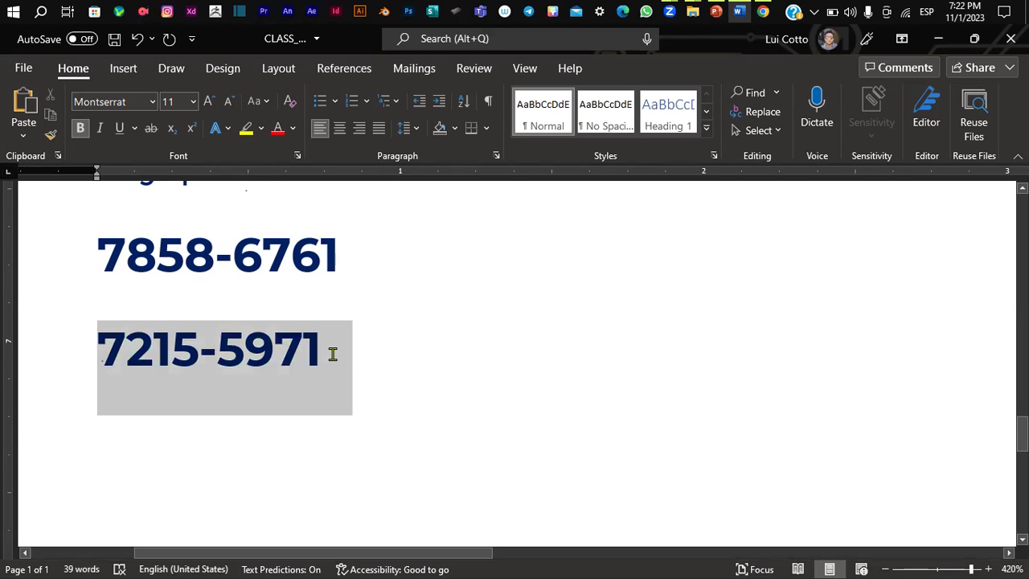
left_click(367, 369)
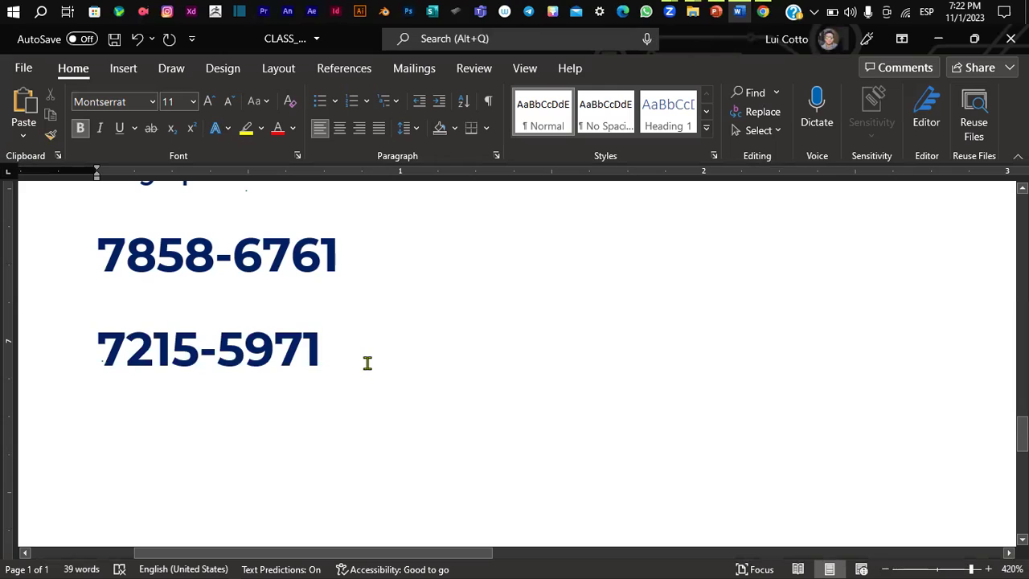
key("Return")
scroll(471, 428, "down", 2)
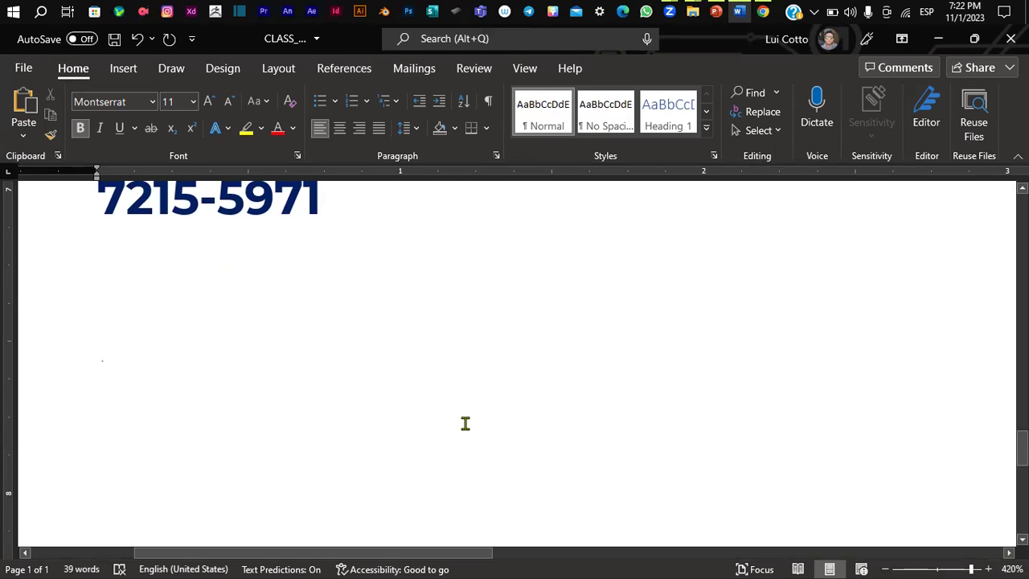
type("64")
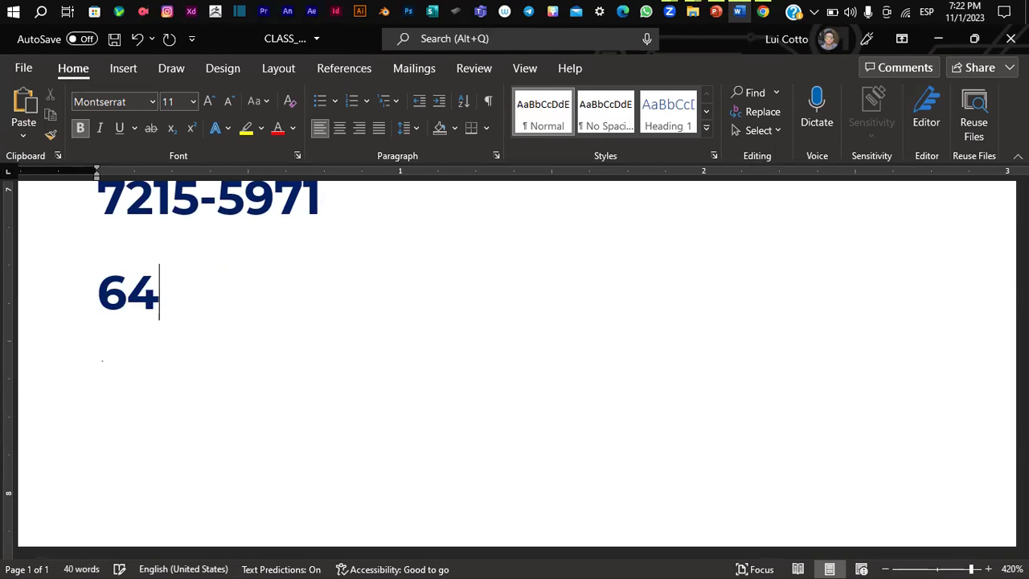
type("3")
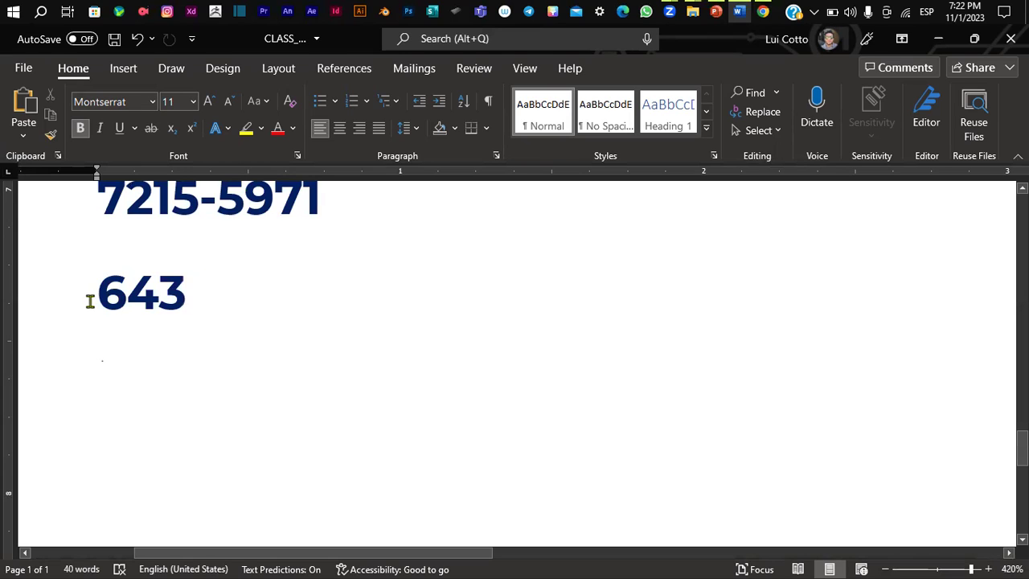
type("8")
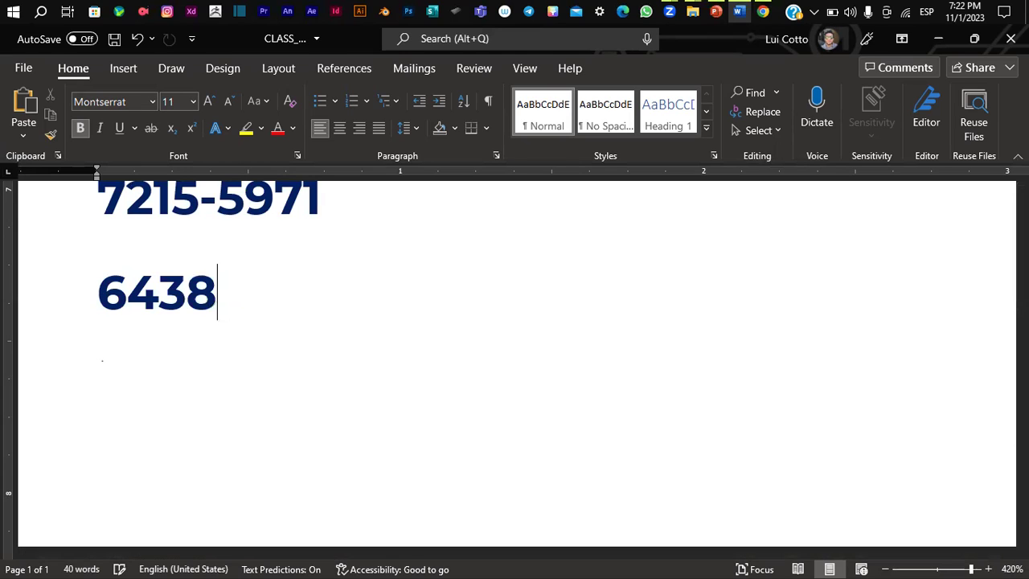
type("-")
type("9")
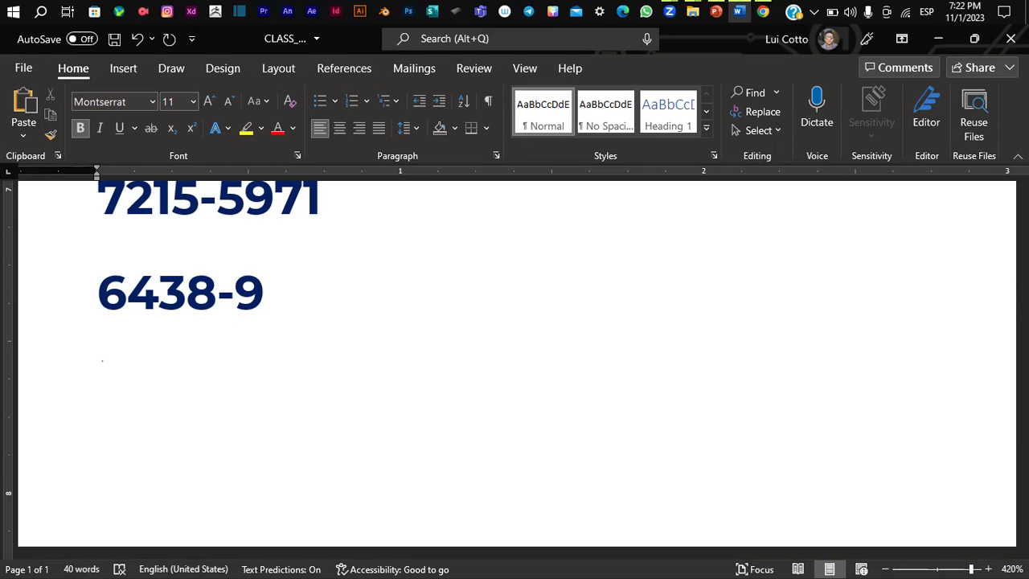
type("0")
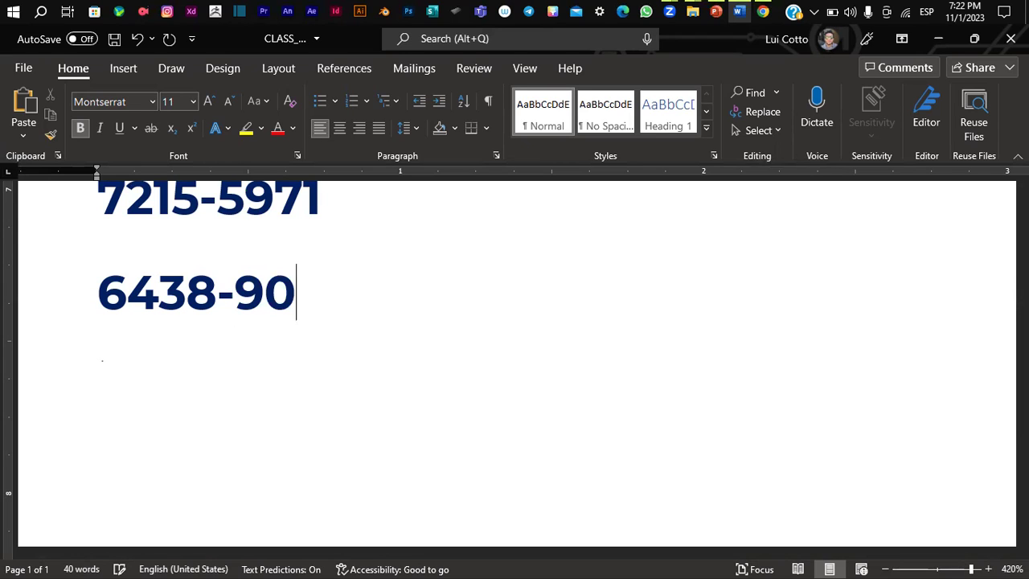
type("0")
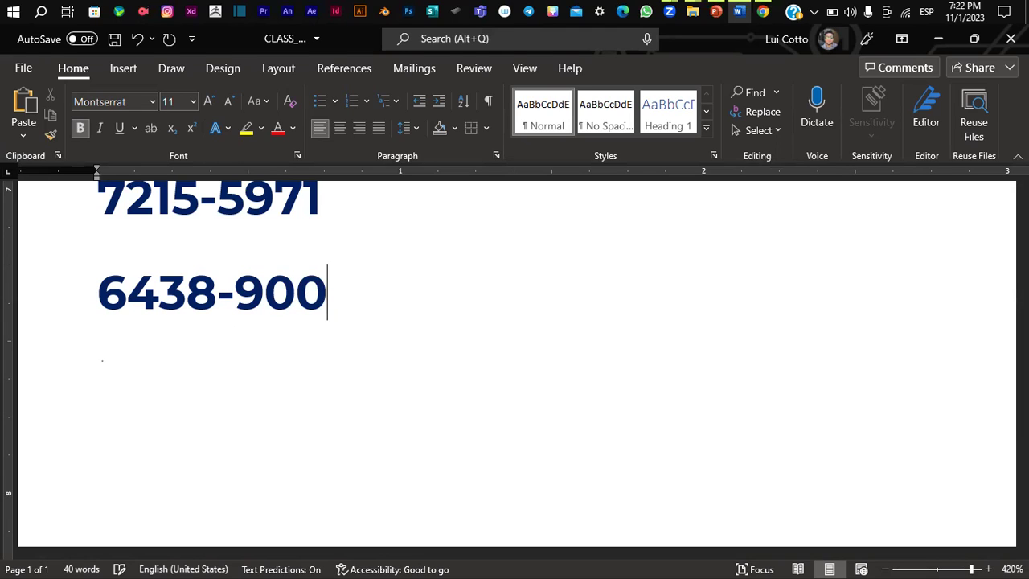
type("9")
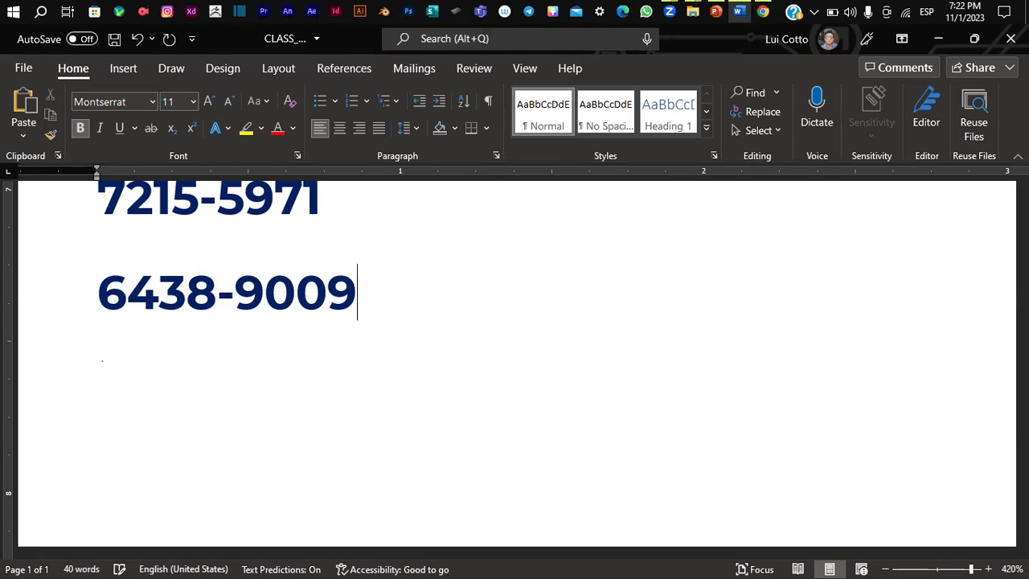
left_click_drag(266, 281, 284, 295)
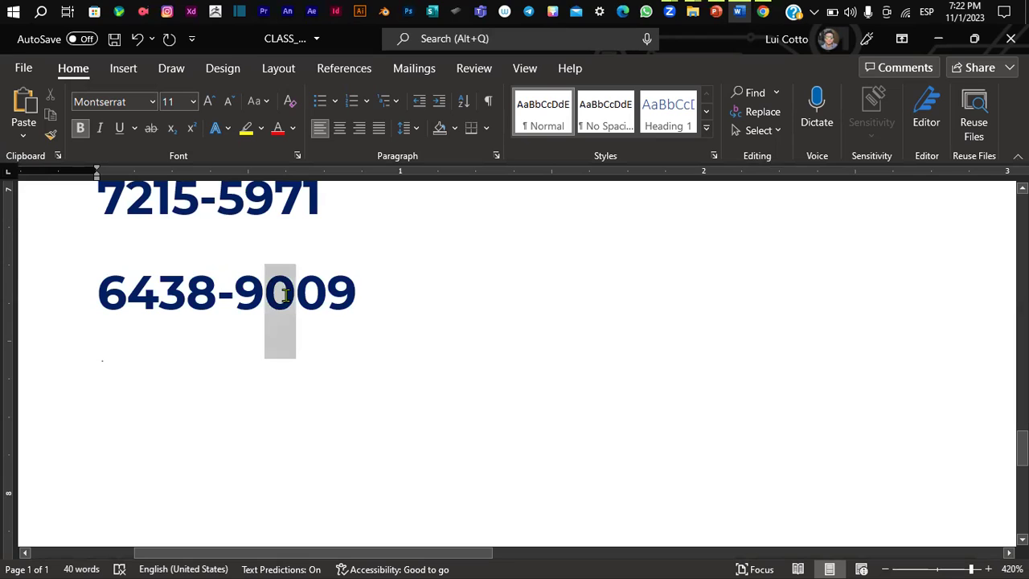
mouse_move(349, 320)
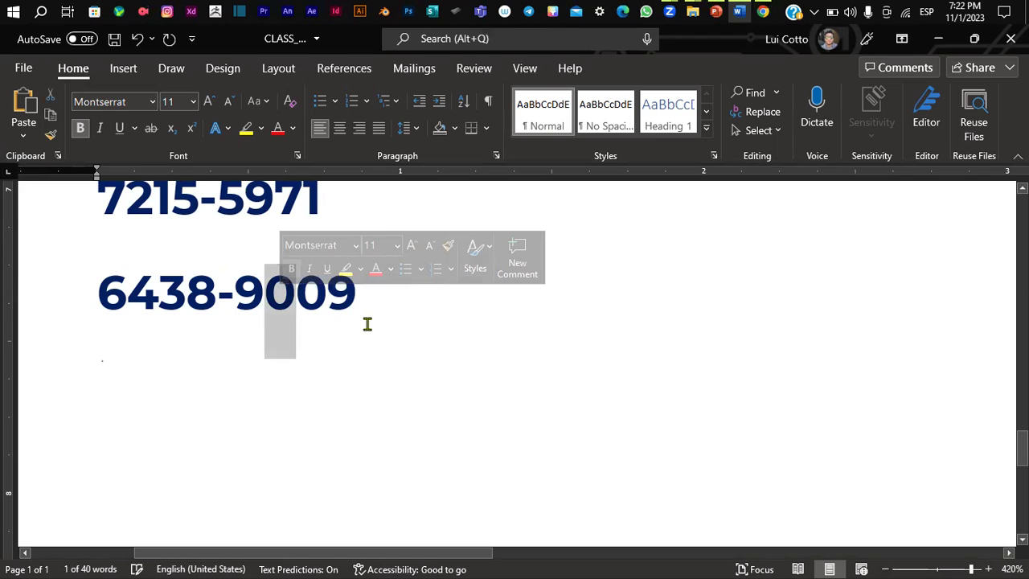
left_click(274, 296)
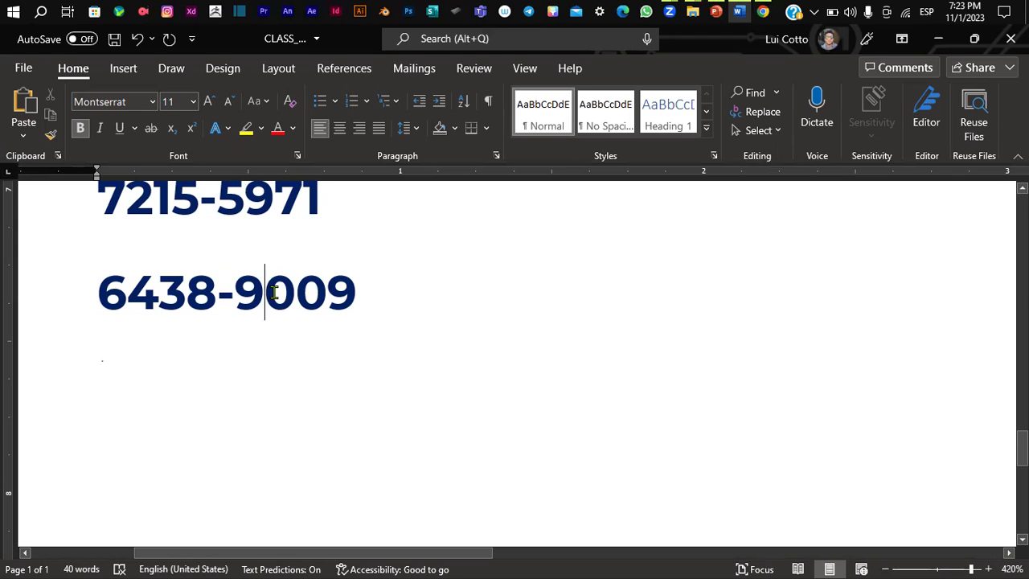
left_click_drag(273, 294, 297, 294)
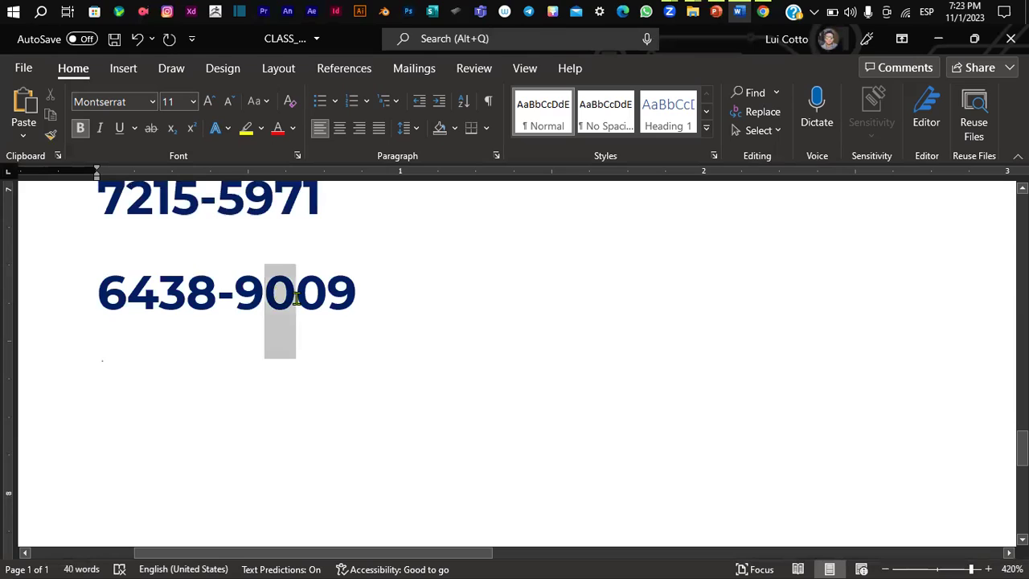
left_click(368, 320)
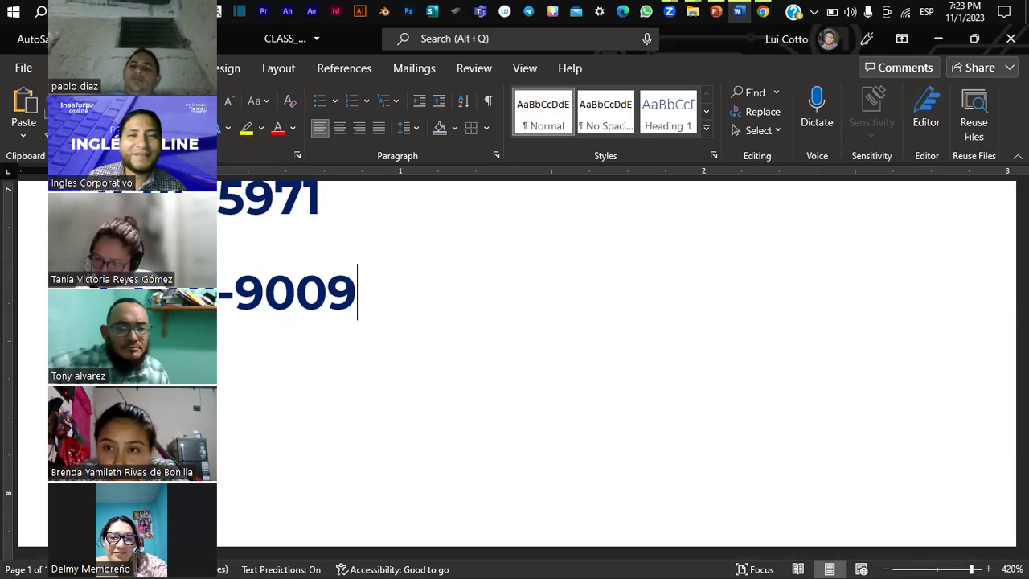
Add 7279-6246 and 7388-1083 below 6438-9009, fixing a typo, then start a new line.
left_click(380, 367)
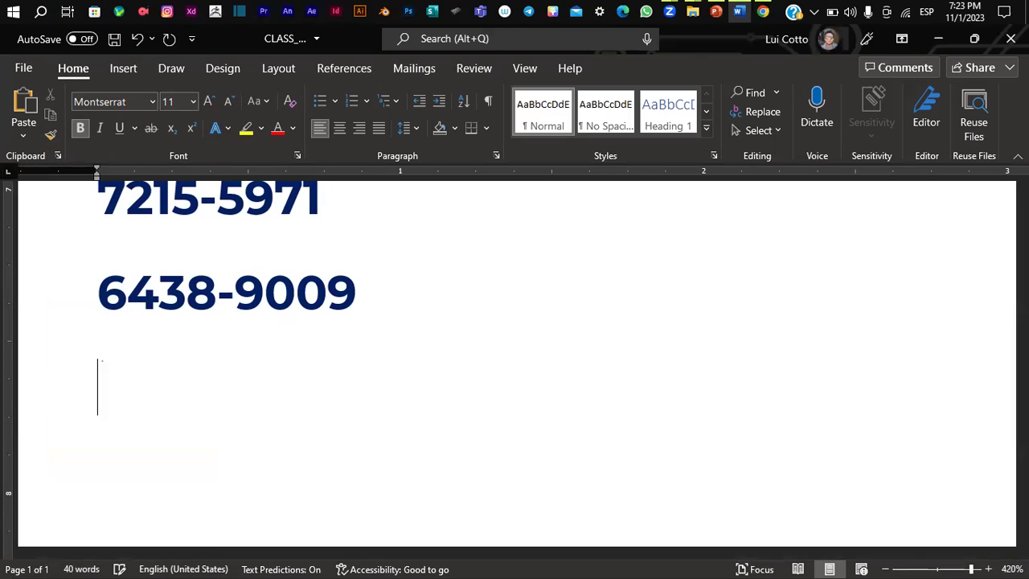
scroll(383, 357, "down", 2)
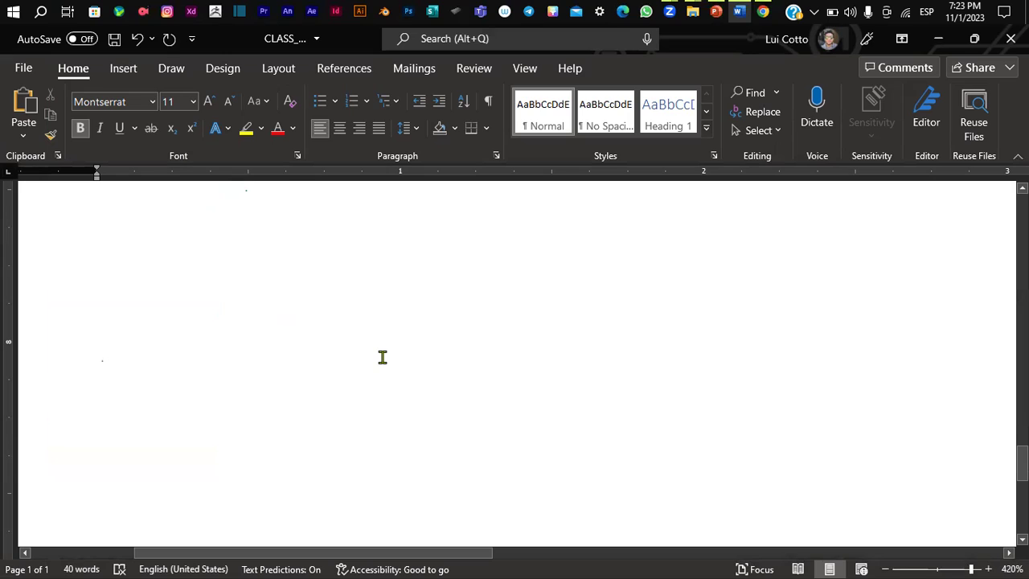
type("72")
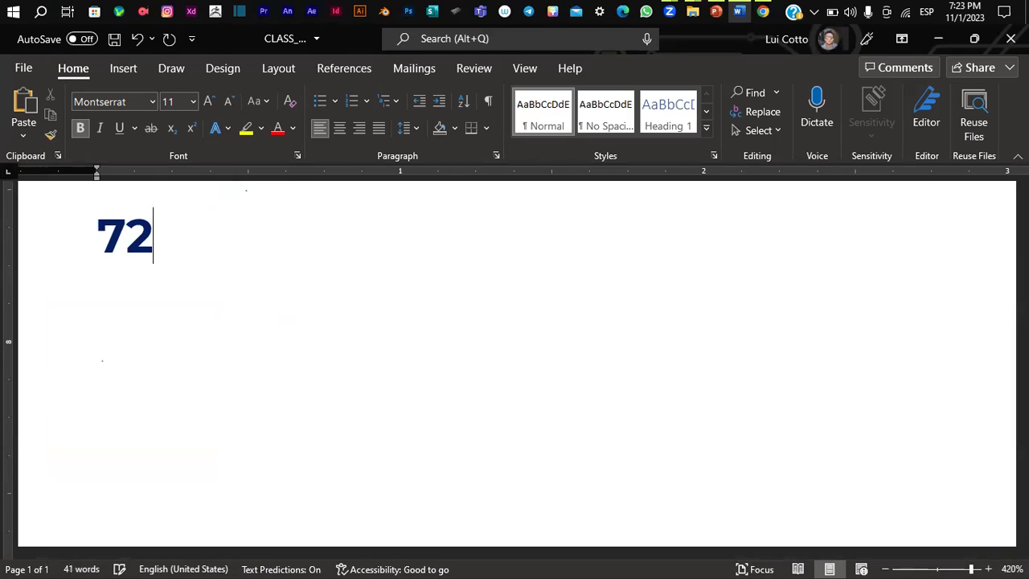
type("79-6")
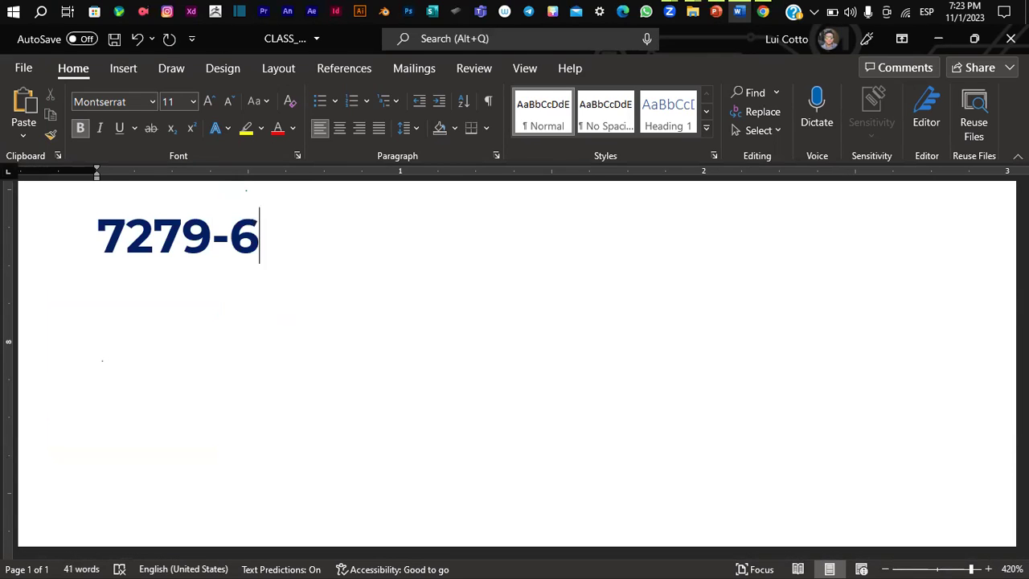
type("246")
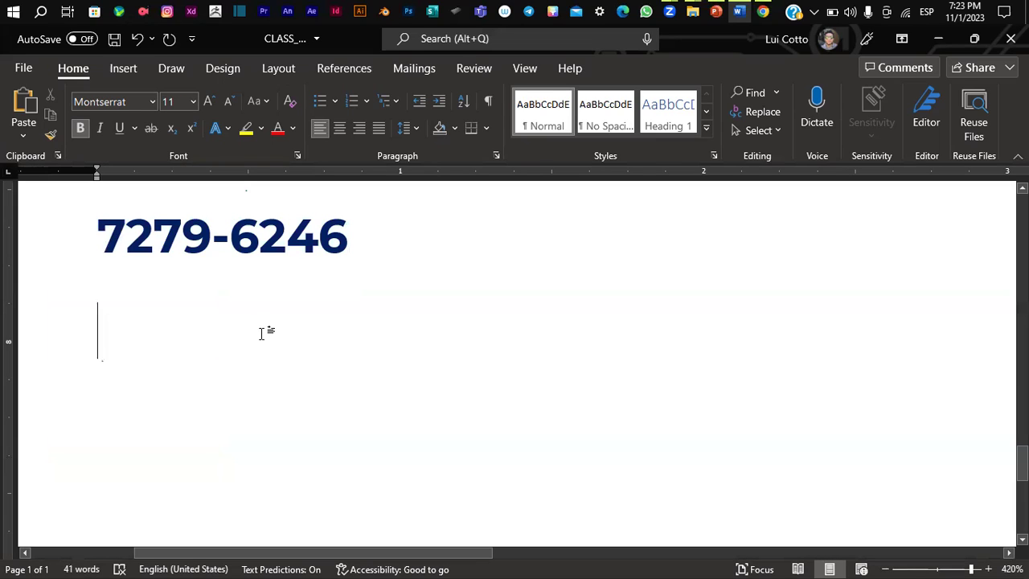
type("83")
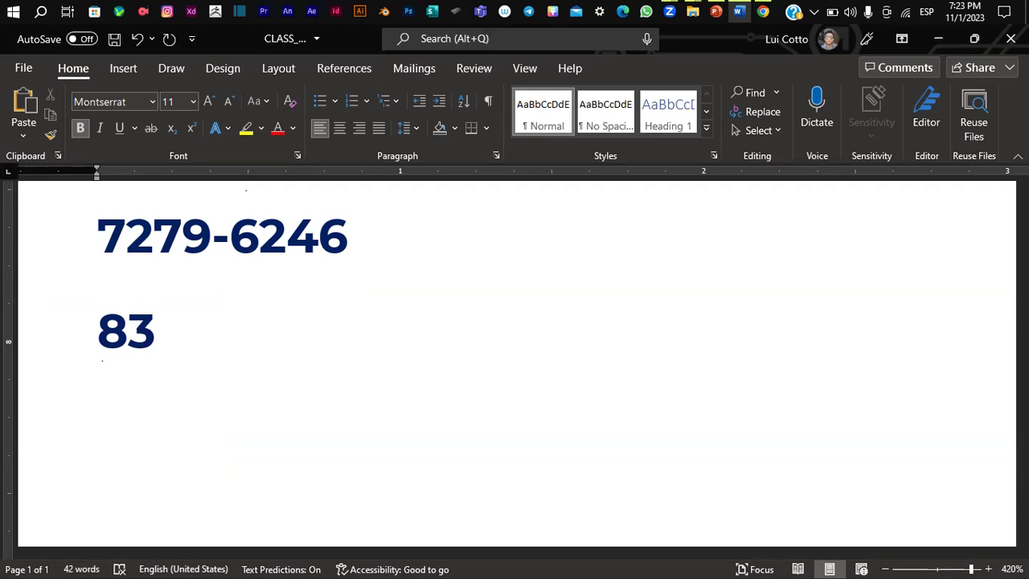
key("BackSpace")
key("BackSpace")
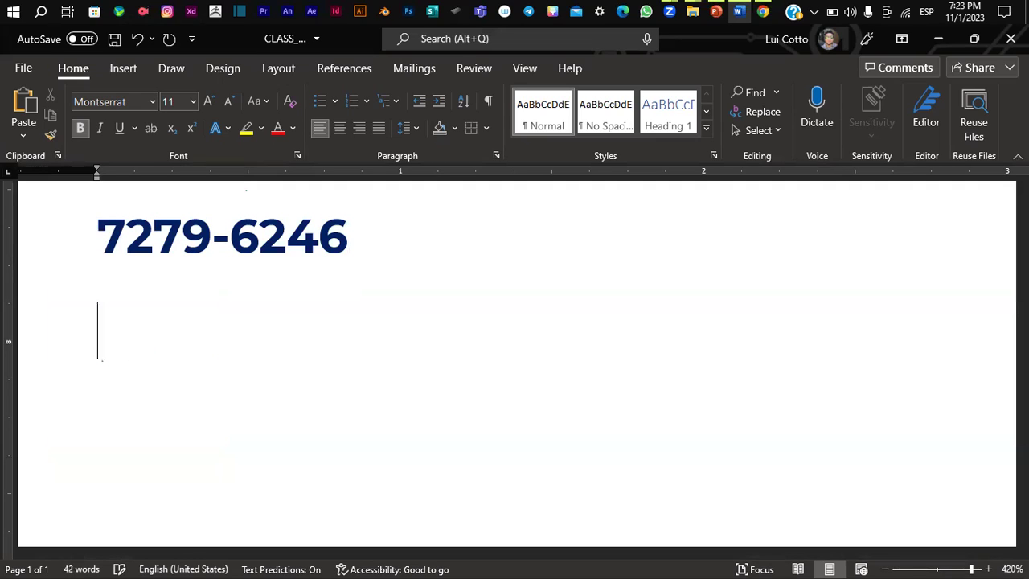
type("73")
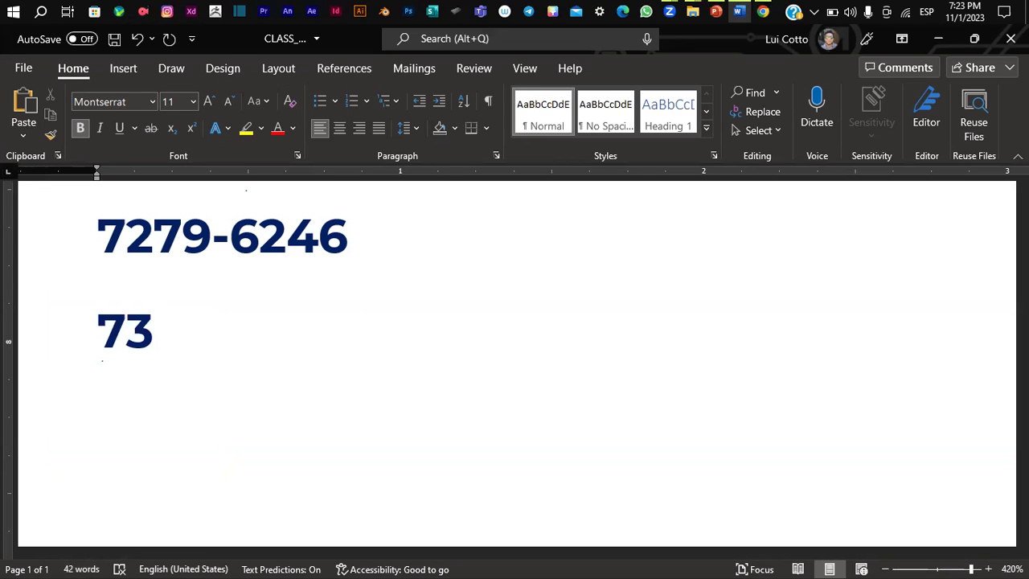
type("88-")
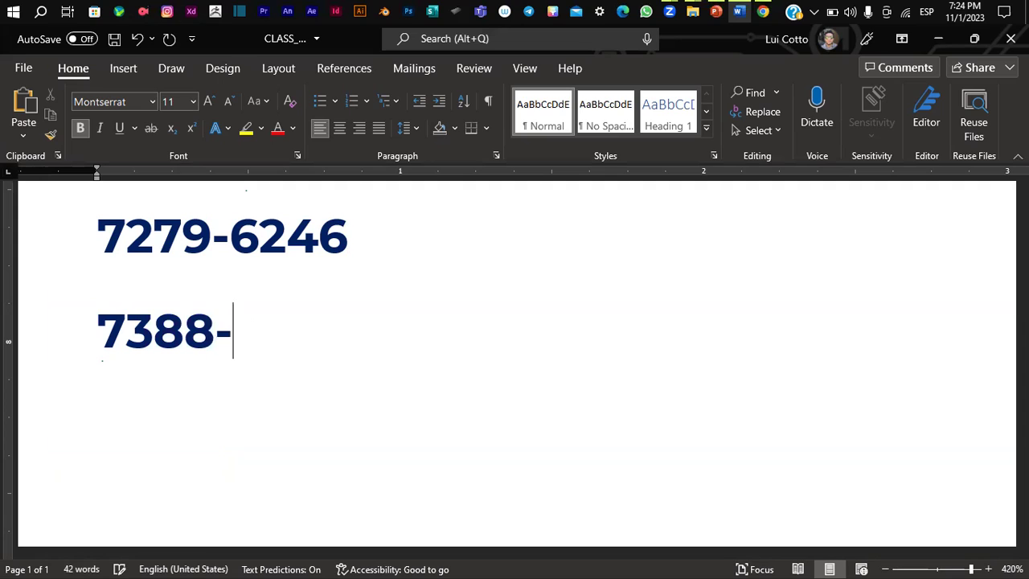
type("1")
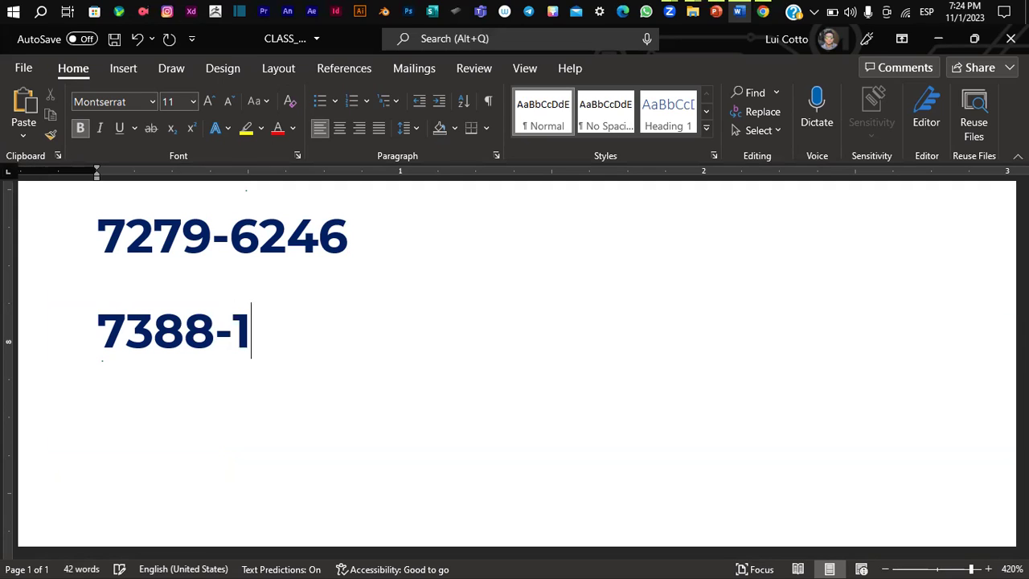
type("0")
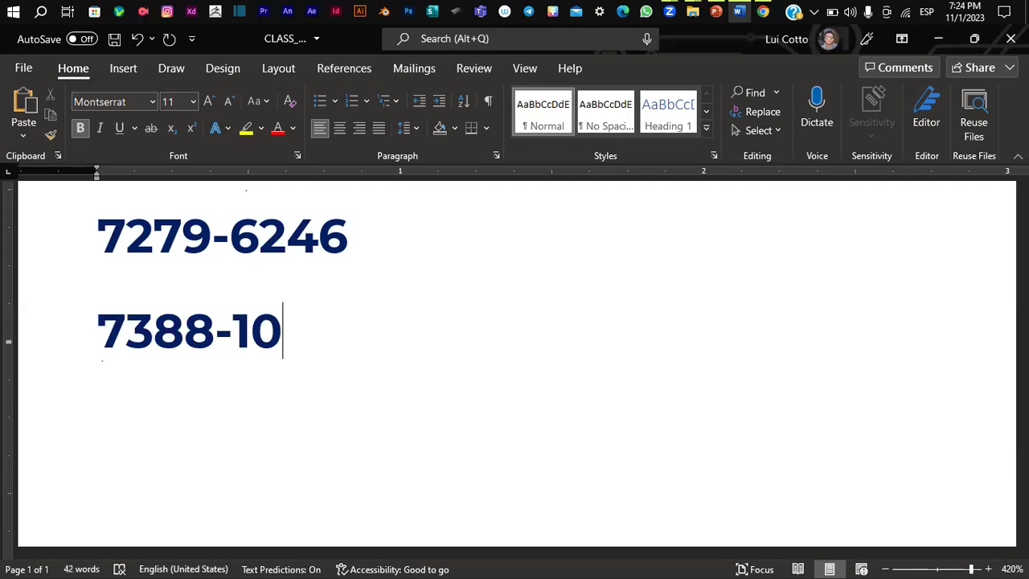
type("83")
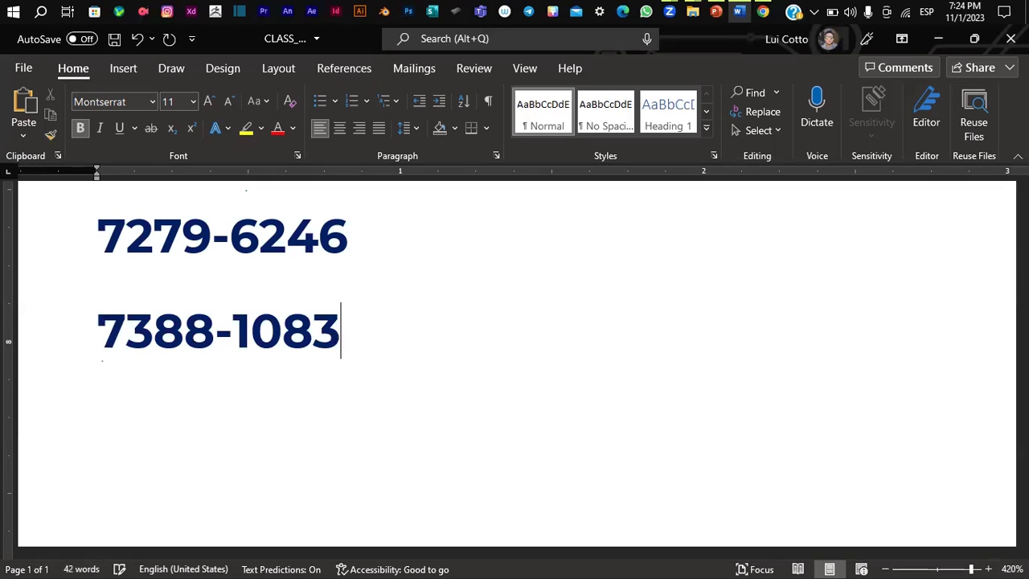
key("Return")
Type 7624-0024 on its own line, start a new line, and save CLASS_NOTES.
scroll(232, 424, "down", 2)
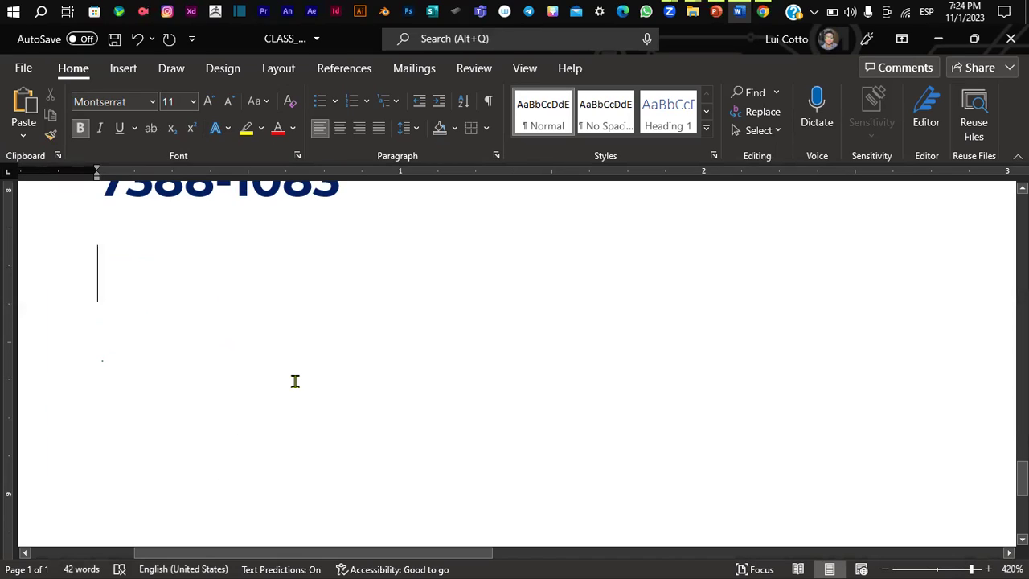
type("7")
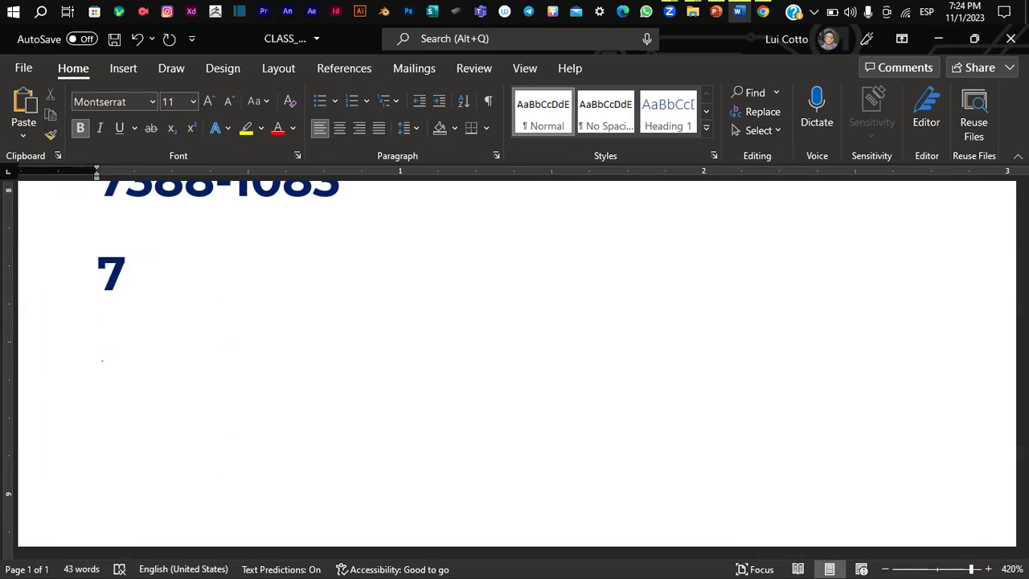
type("6")
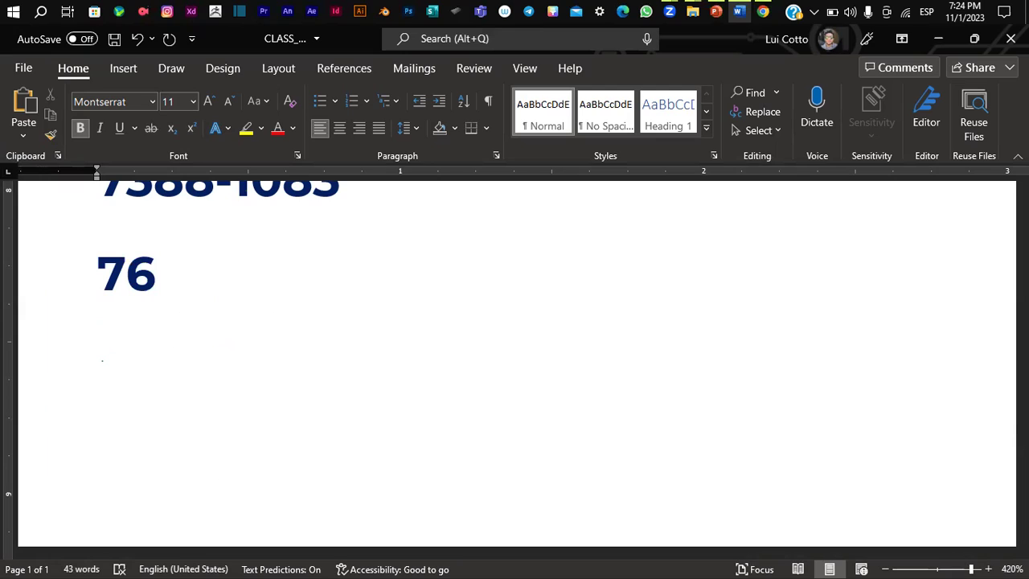
type("2")
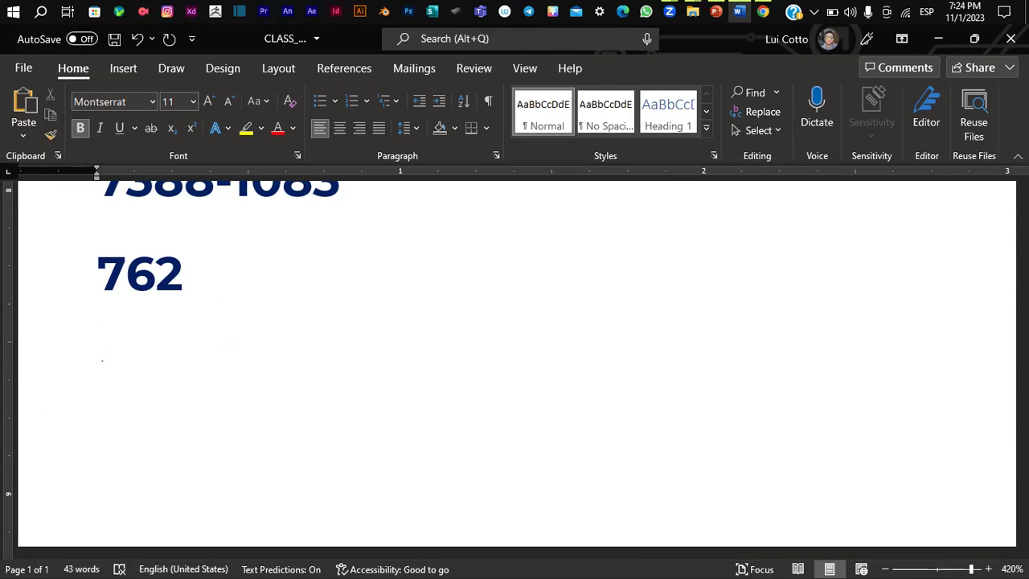
type("4-00")
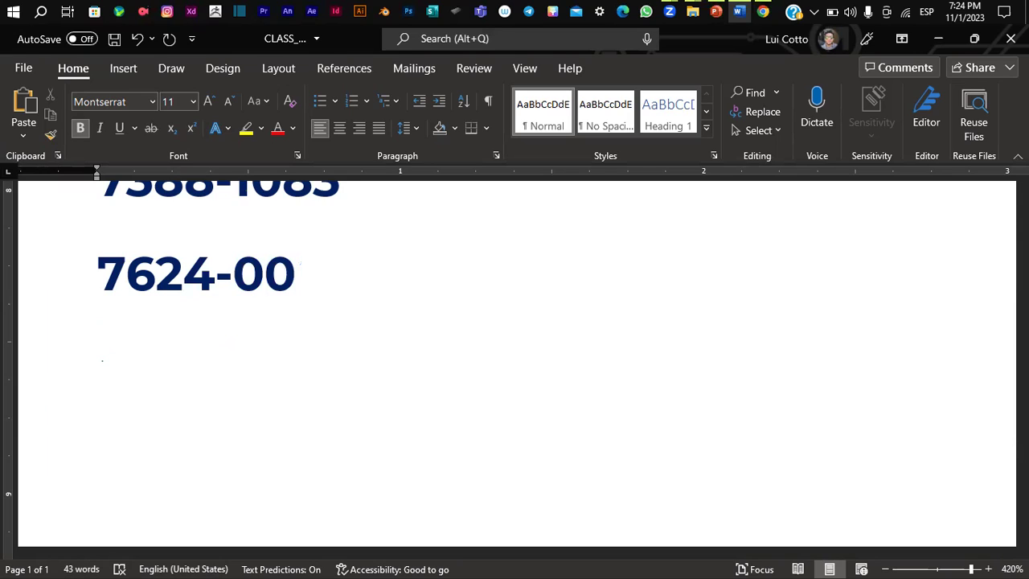
type("24")
key("Return")
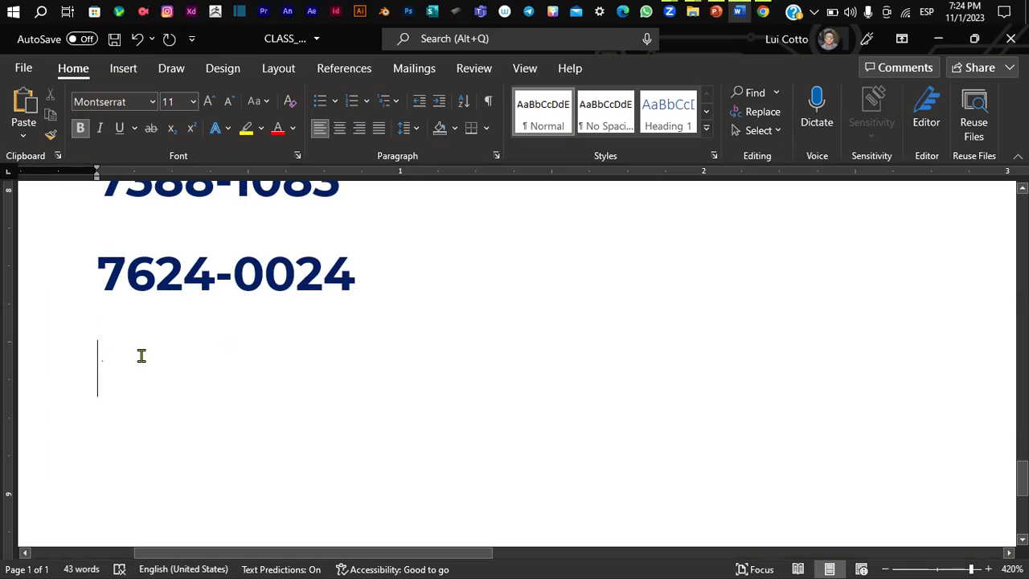
key("ctrl+s")
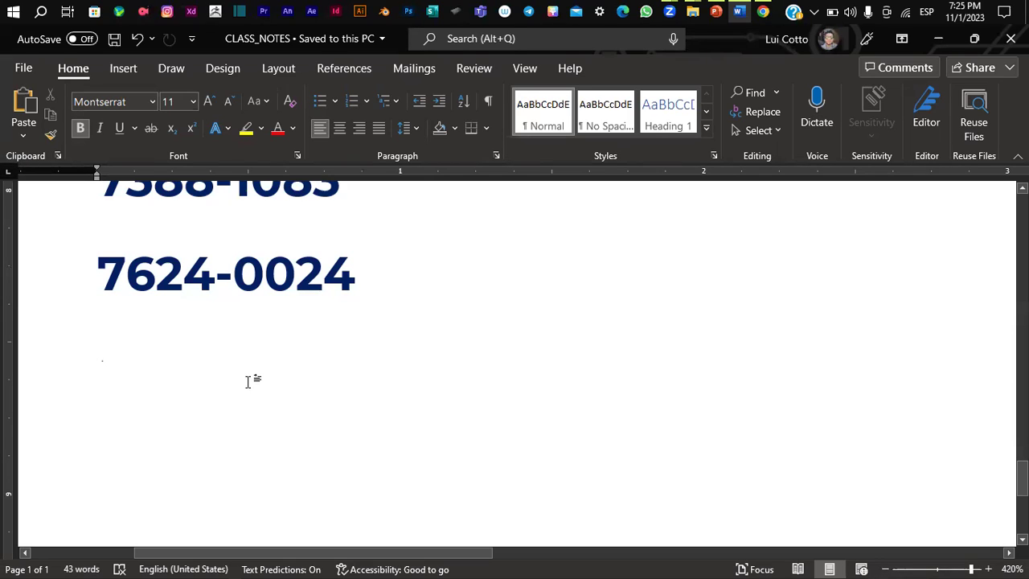
type("I eat")
key("BackSpace")
type("at Sus")
key("BackSpace")
type("Sus")
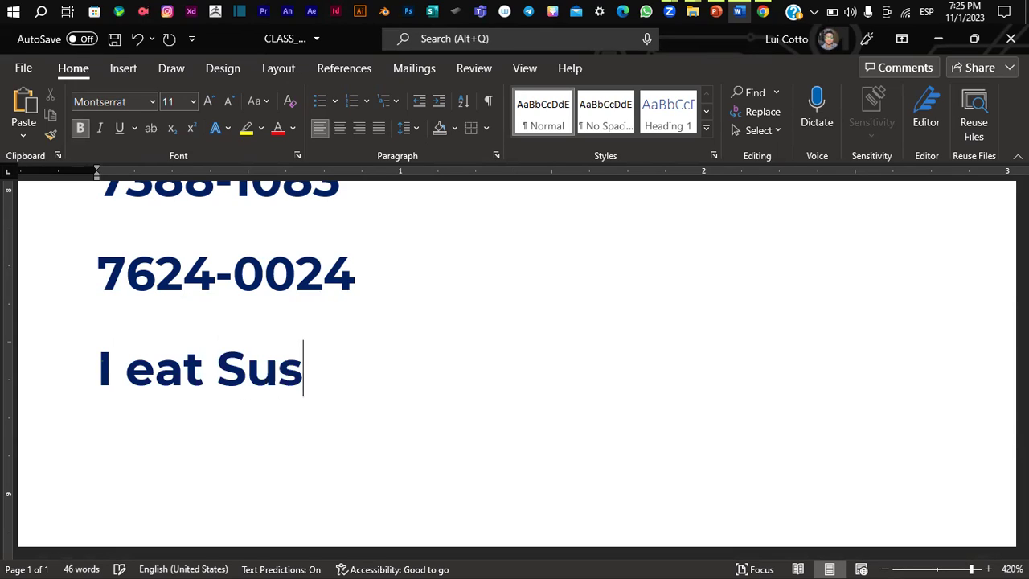
type("hu")
key("BackSpace")
type("i.")
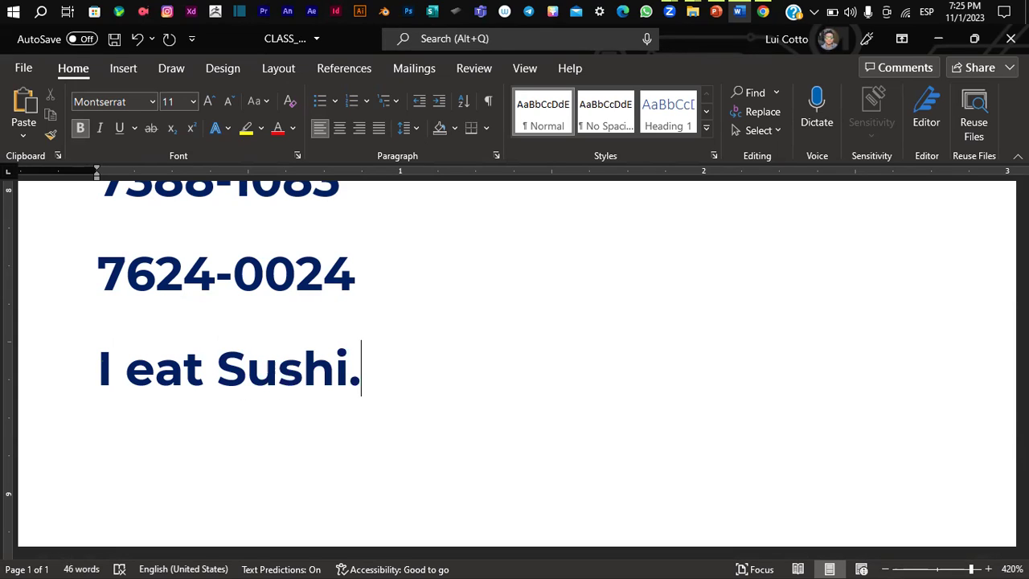
key("Return")
type("me")
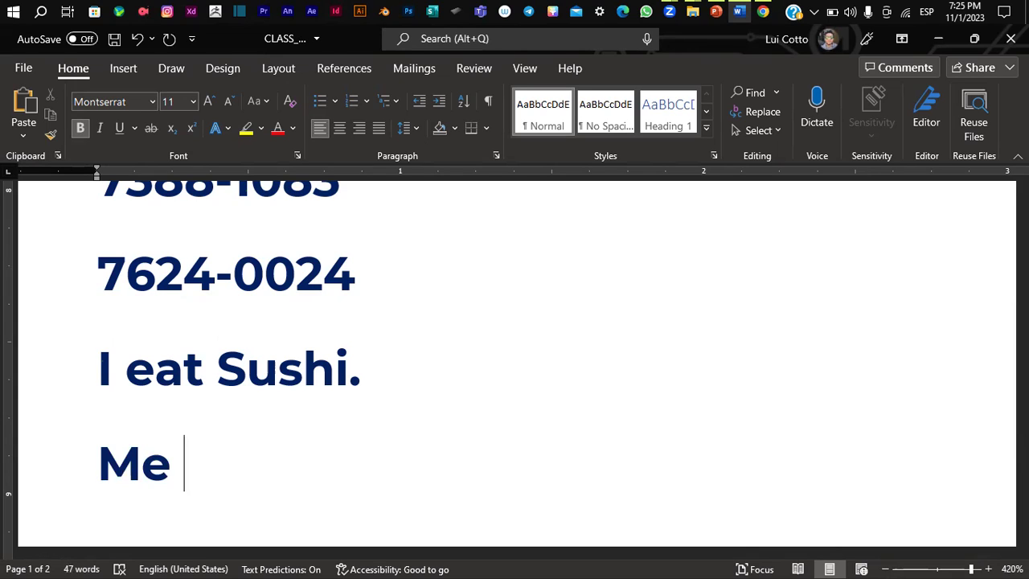
type(" Lui.")
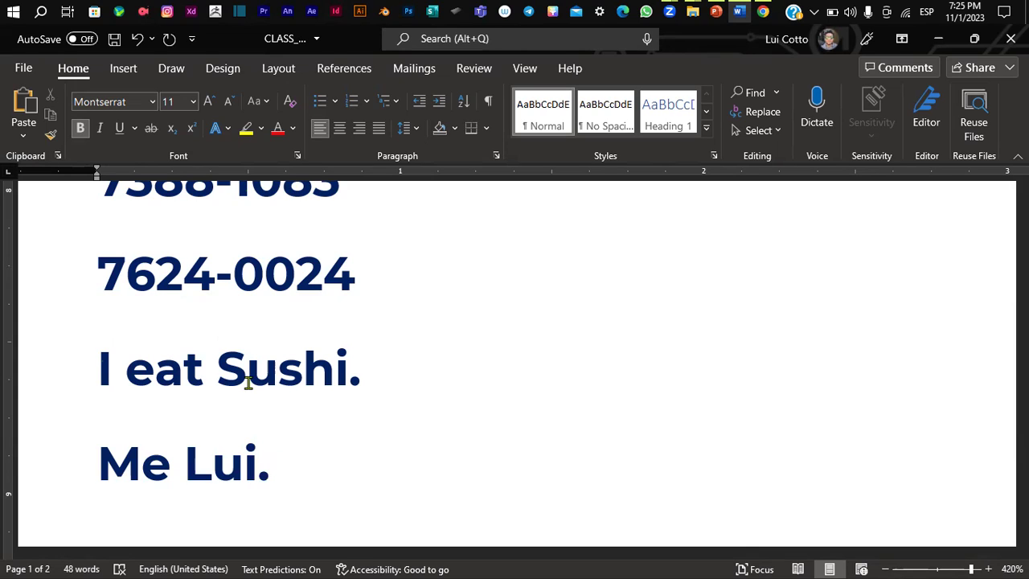
key("BackSpace")
key("BackSpace")
key("BackSpace")
key("BackSpace")
key("BackSpace")
key("BackSpace")
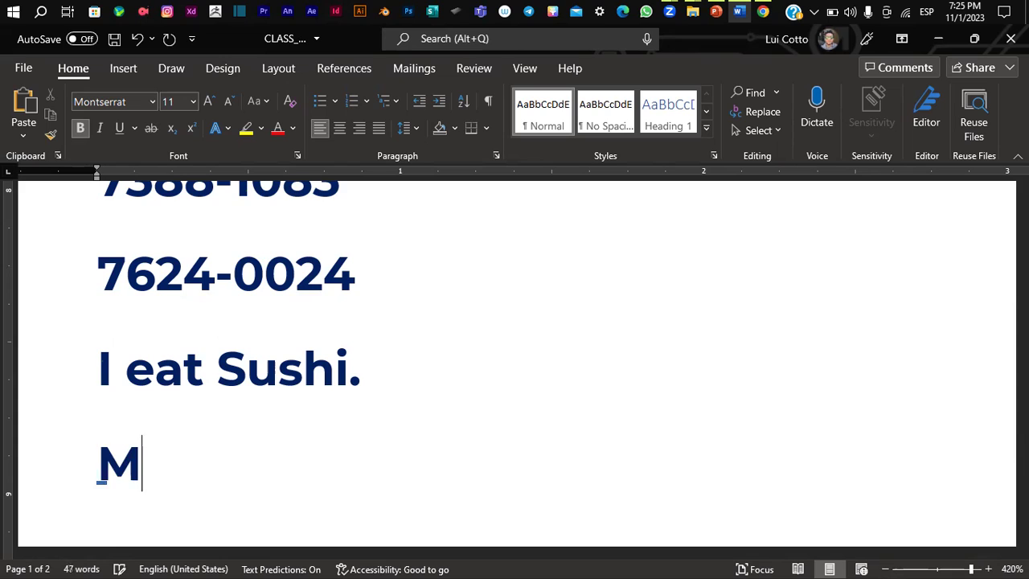
key("BackSpace")
key("BackSpace")
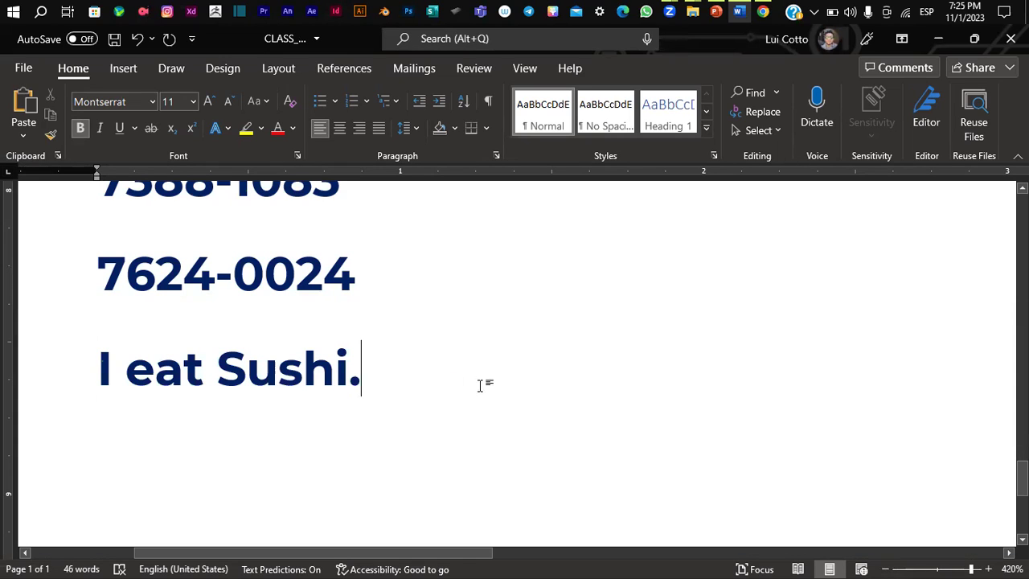
left_click_drag(482, 384, 104, 379)
key("BackSpace")
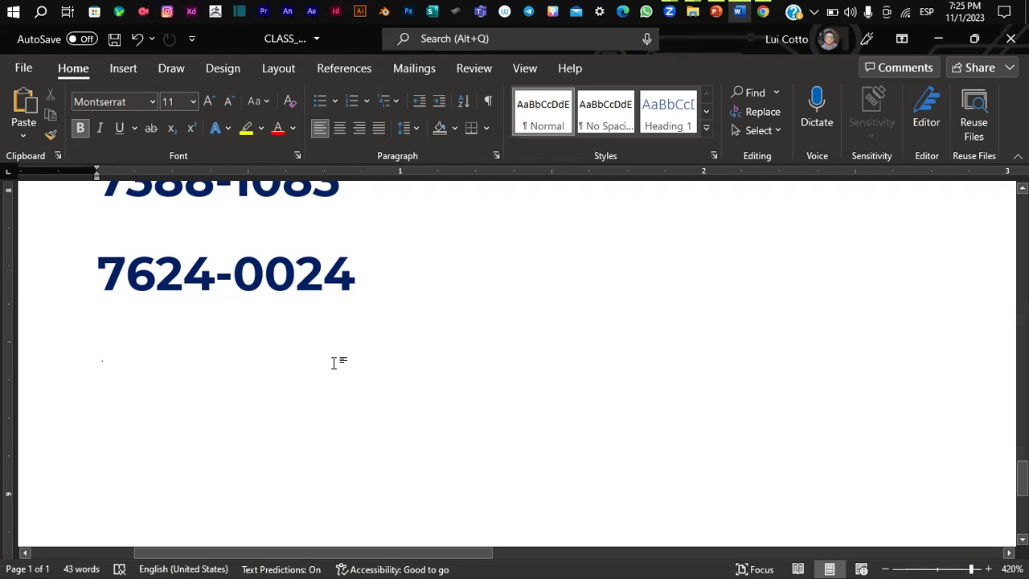
type("7")
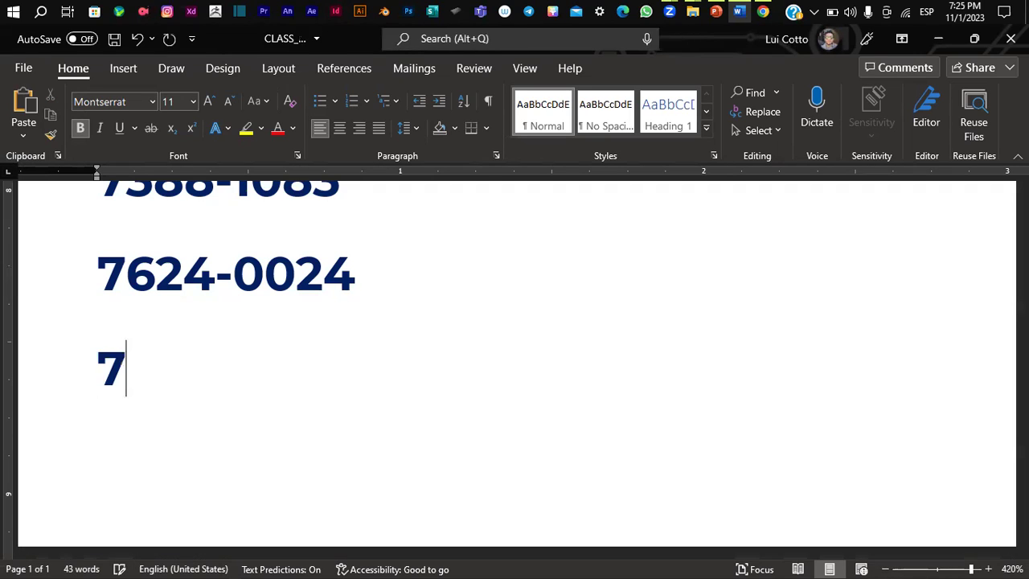
type("59")
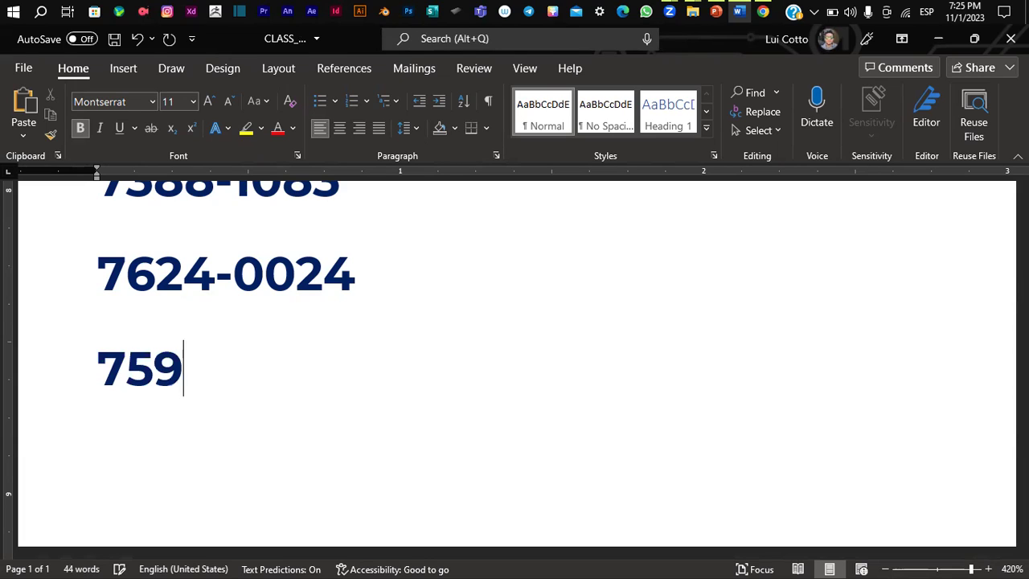
type("5-")
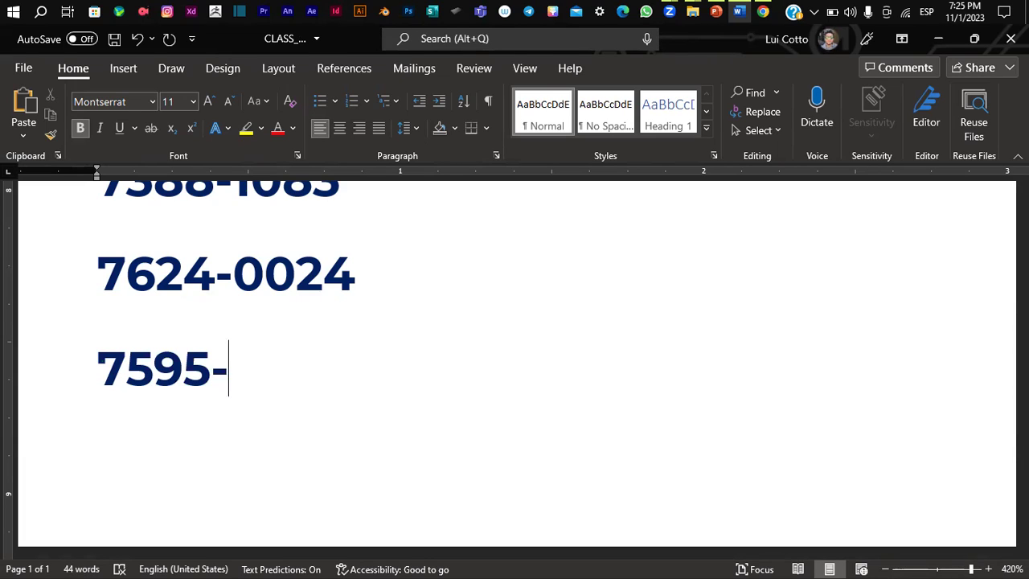
type("6378")
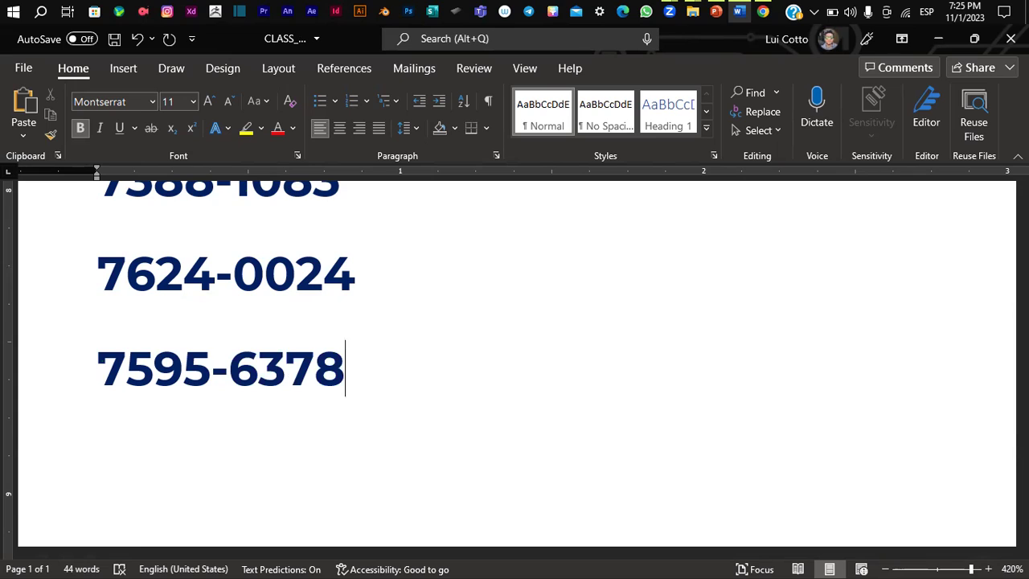
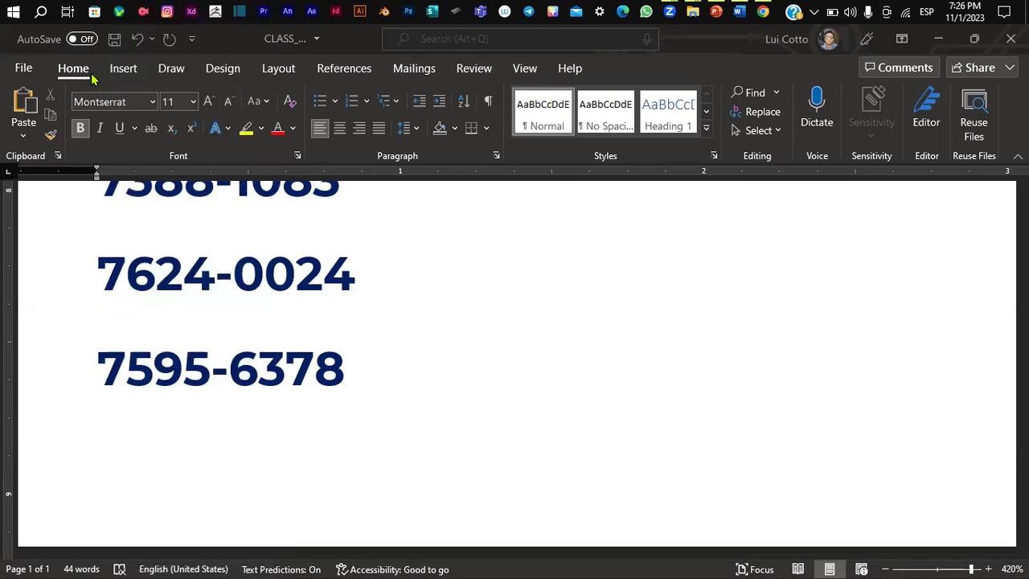
Switch to the PowerPoint deck and present 'The numbers!' slide as a full-screen slideshow.
mouse_move(726, 22)
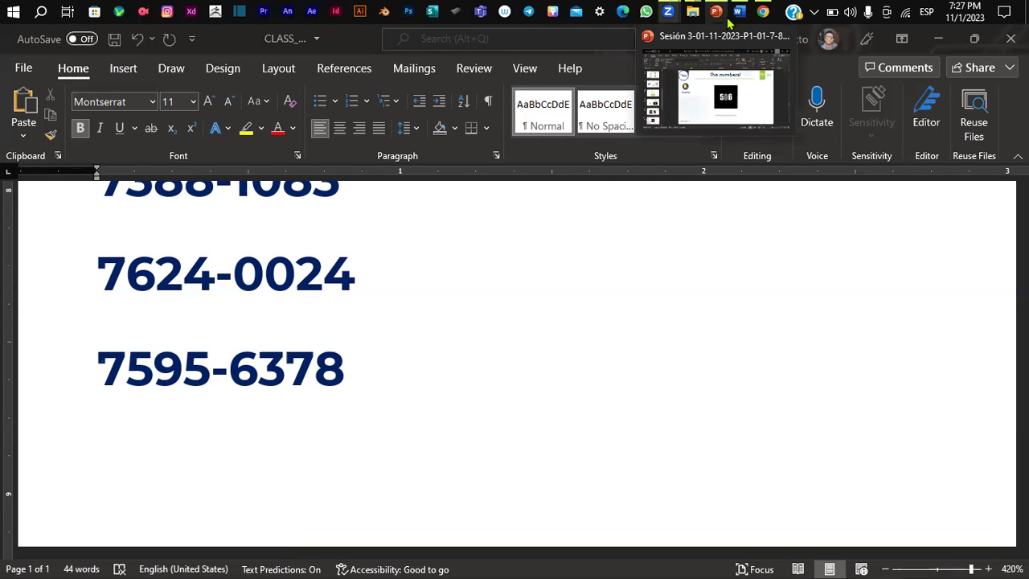
left_click(713, 73)
left_click(844, 568)
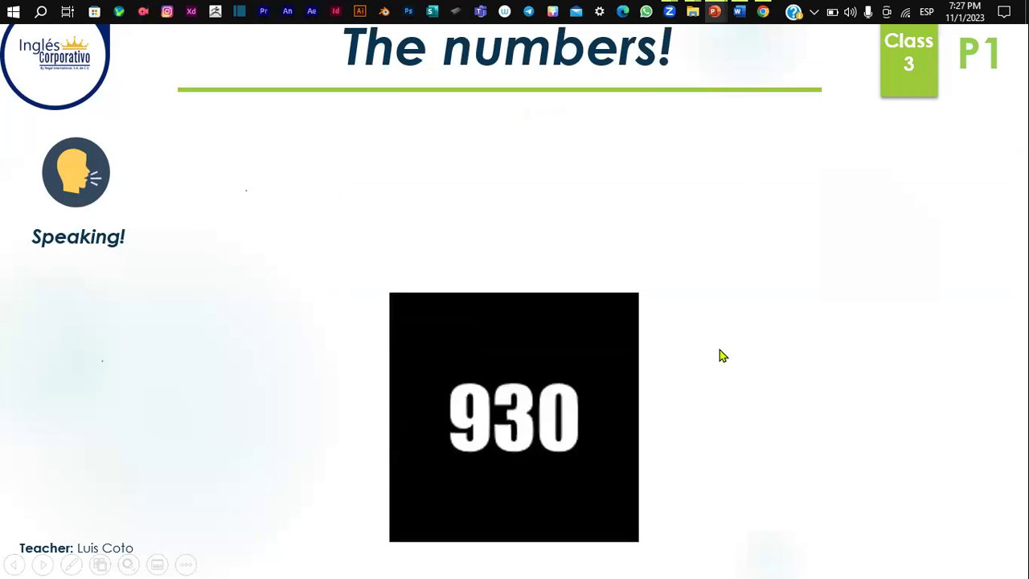
Bring the English Numbers page forward and listen to the first large numbers.
left_click(762, 9)
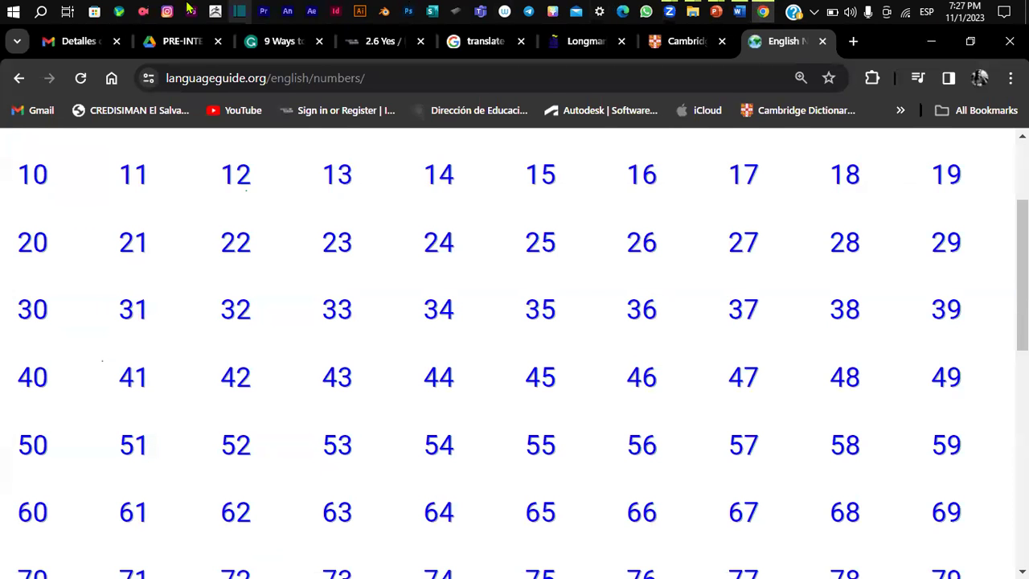
scroll(4, 317, "down", 5)
scroll(2, 324, "down", 3)
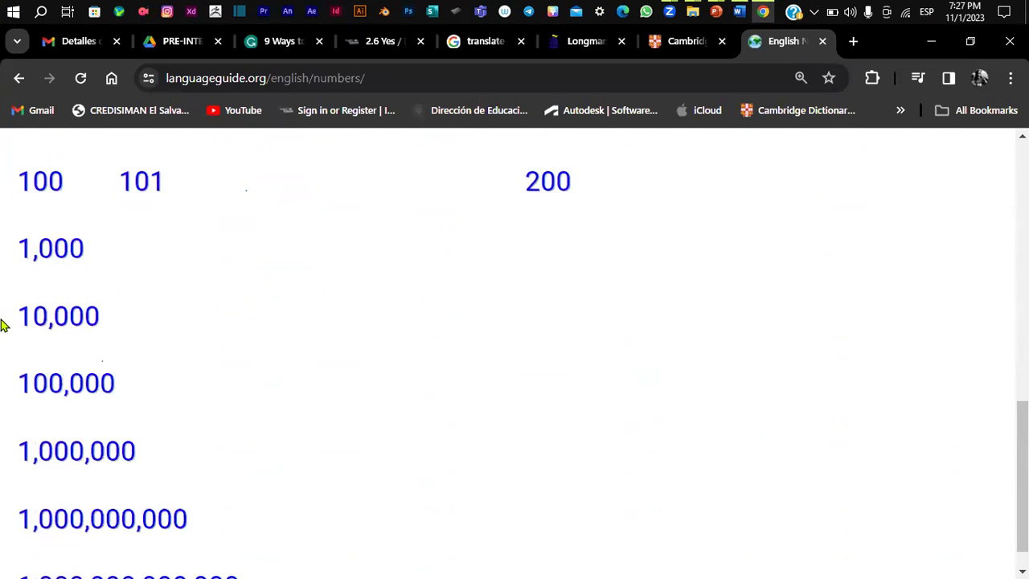
scroll(3, 299, "up", 2)
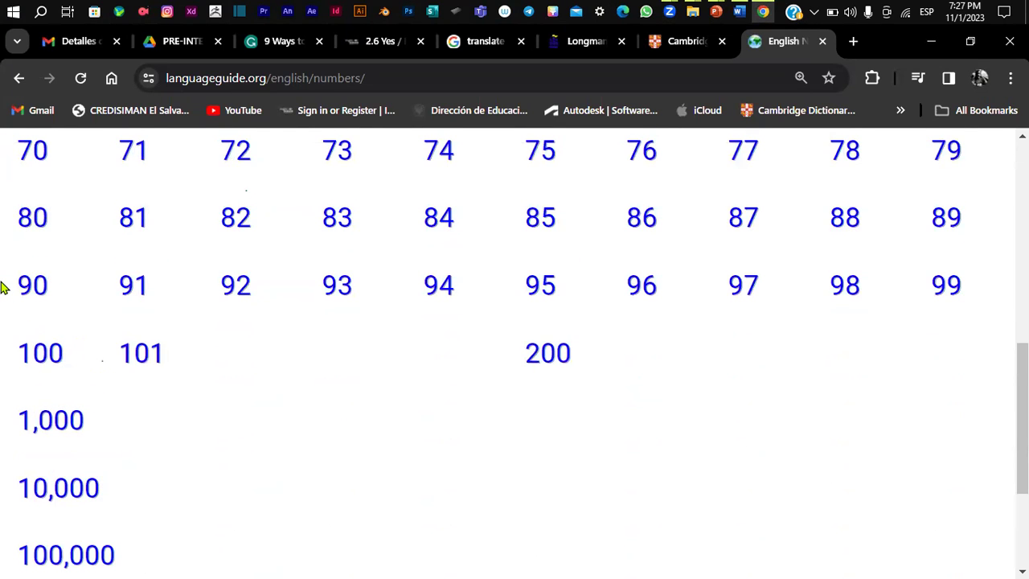
scroll(4, 286, "down", 1)
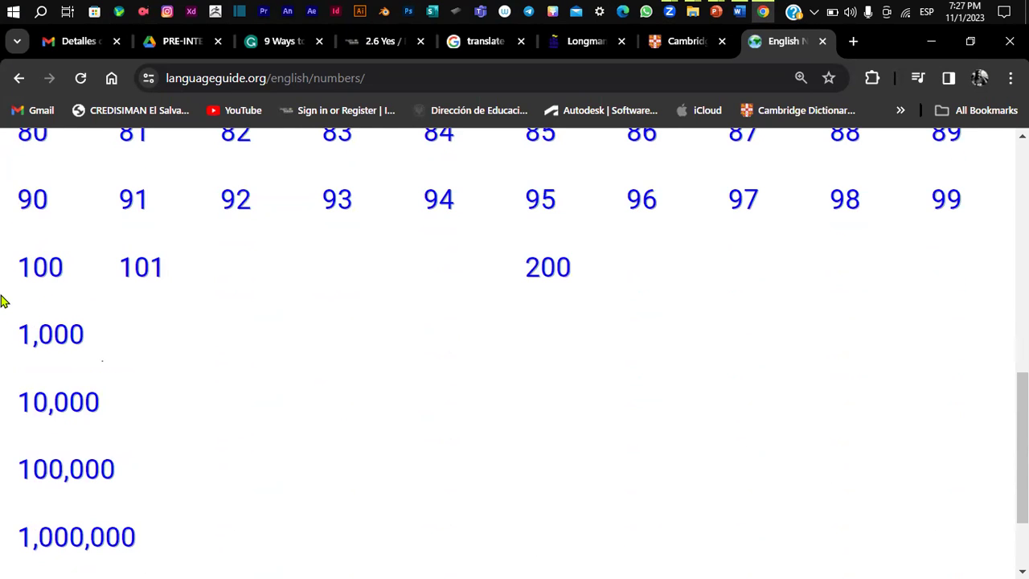
mouse_move(49, 270)
scroll(2, 335, "down", 1)
mouse_move(76, 258)
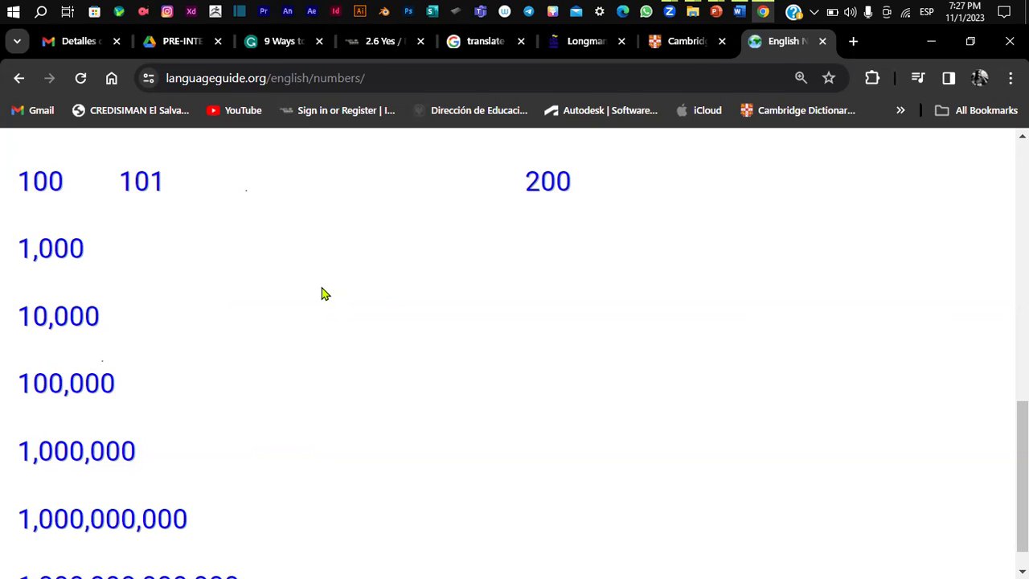
scroll(322, 292, "down", 1)
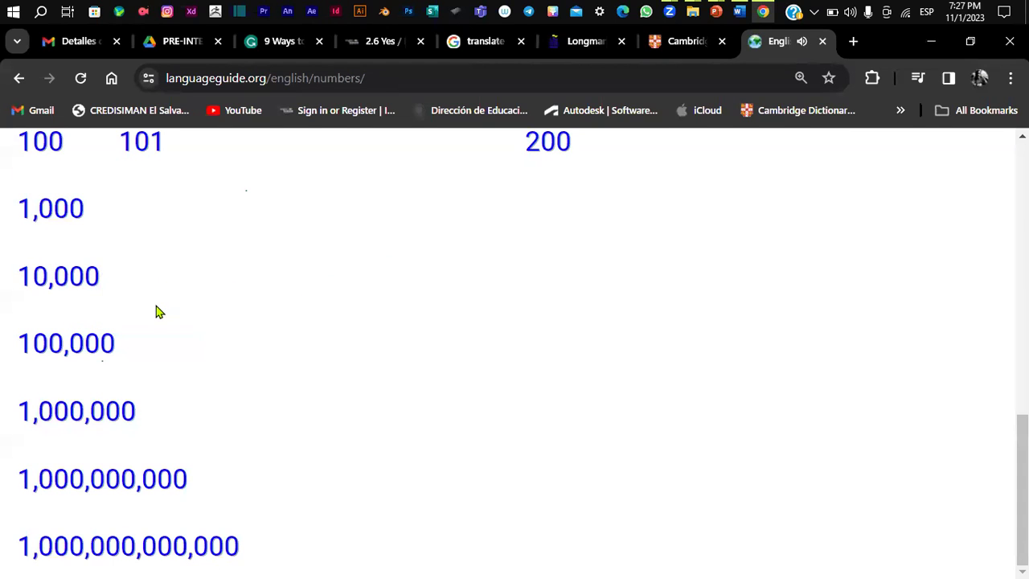
mouse_move(85, 333)
Hear the larger numbers up to one trillion, then close the English Numbers page.
mouse_move(129, 405)
mouse_move(179, 465)
mouse_move(248, 495)
scroll(514, 354, "up", 2)
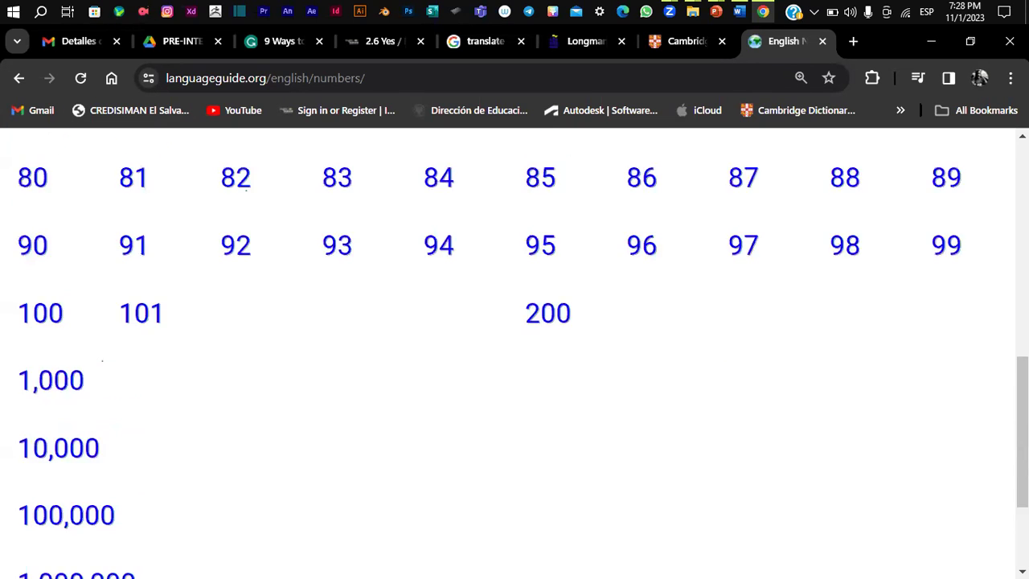
scroll(514, 354, "up", 3)
scroll(444, 264, "up", 5)
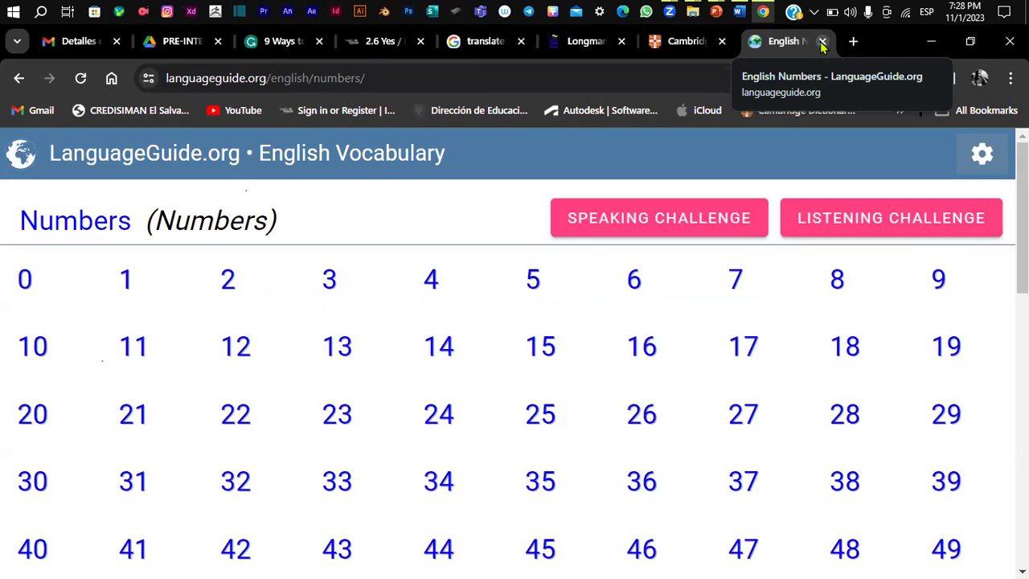
left_click(823, 42)
Resume the slideshow, view the phone number and e-mail slides, then return to 'The numbers!'.
mouse_move(724, 10)
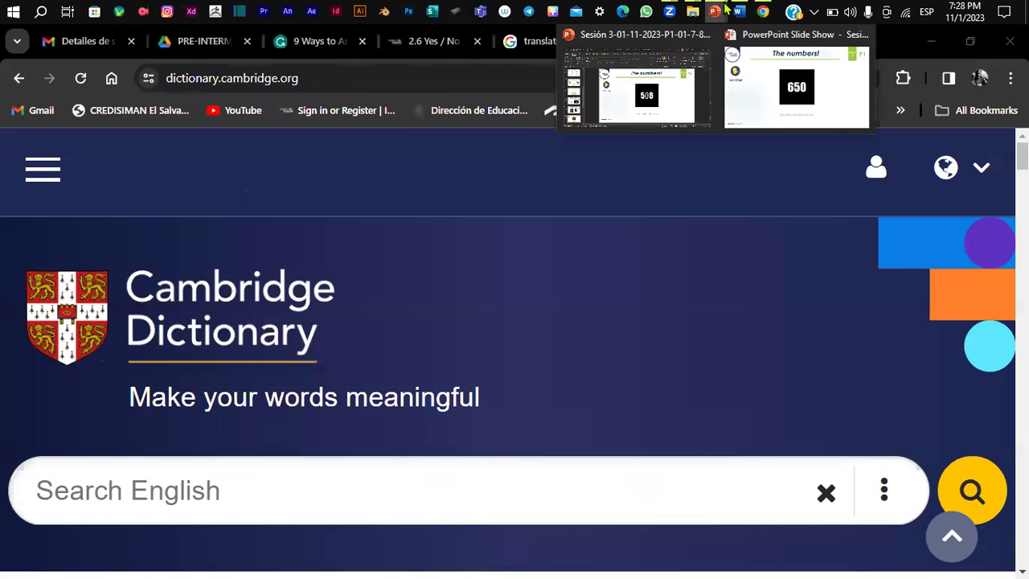
left_click(796, 84)
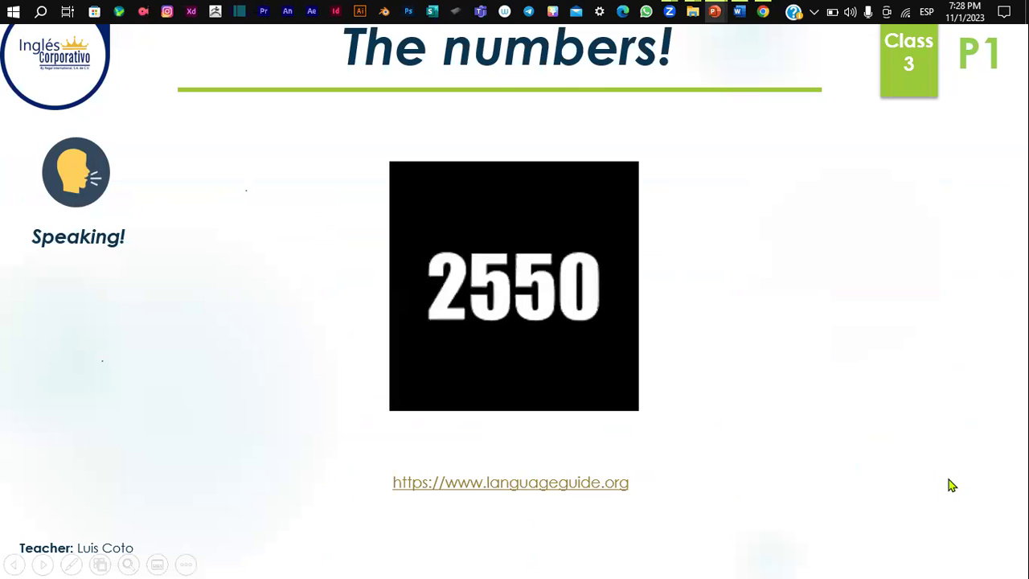
left_click(949, 480)
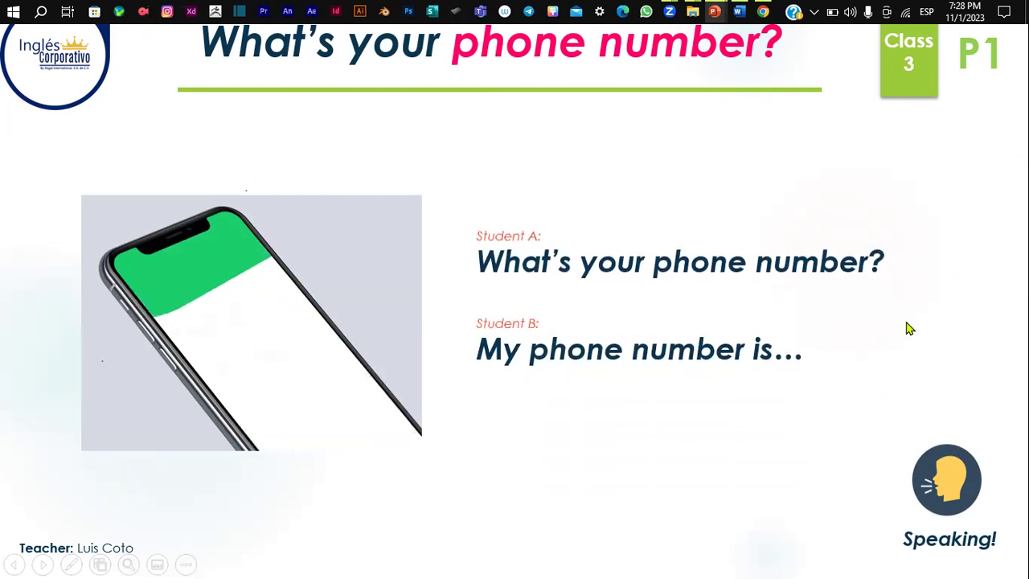
left_click(840, 332)
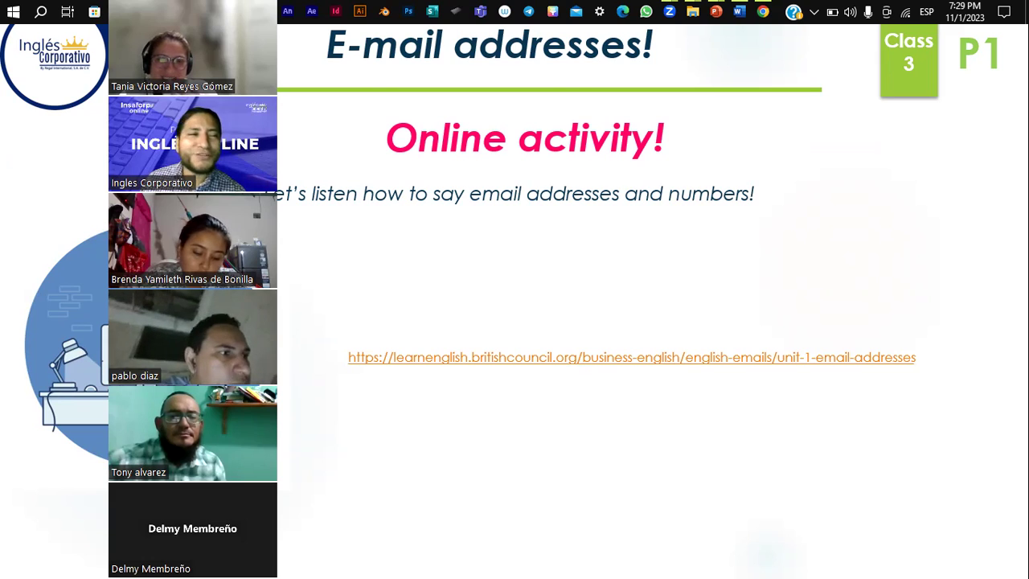
left_click(172, 113)
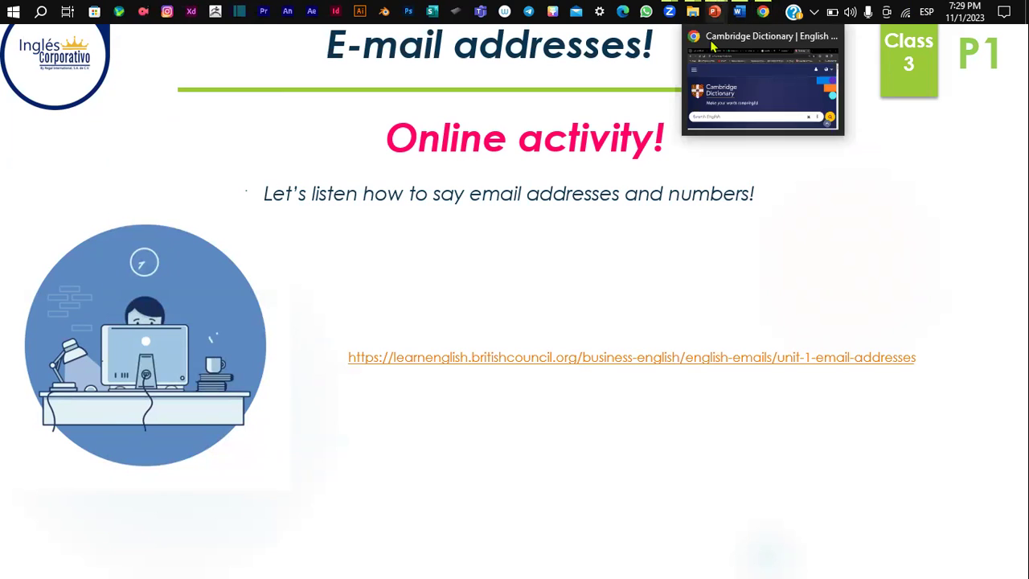
left_click(774, 224)
left_click(774, 218)
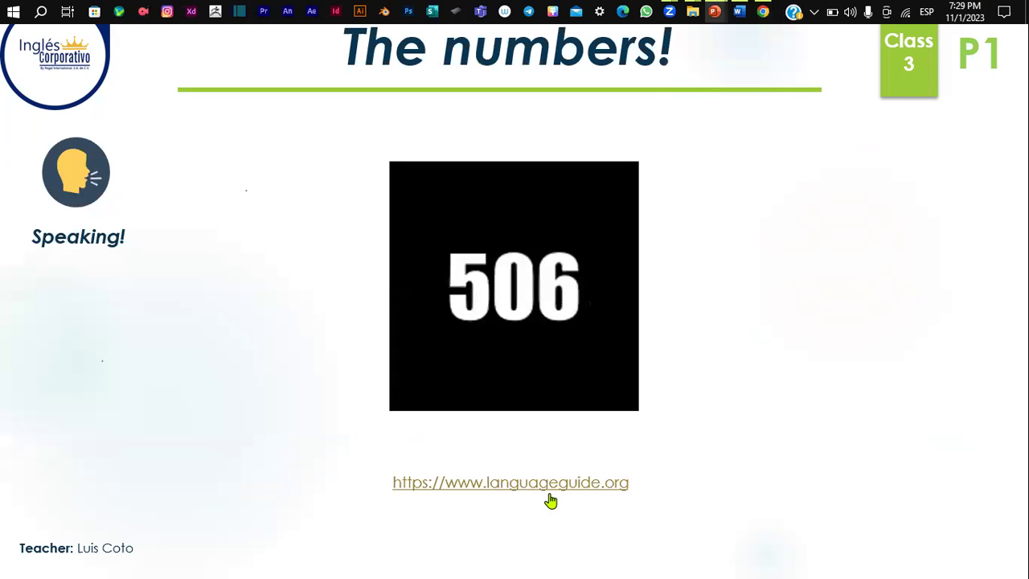
Open languageguide.org from the slide, choose English, and go to the Numbers vocabulary page.
left_click(505, 487)
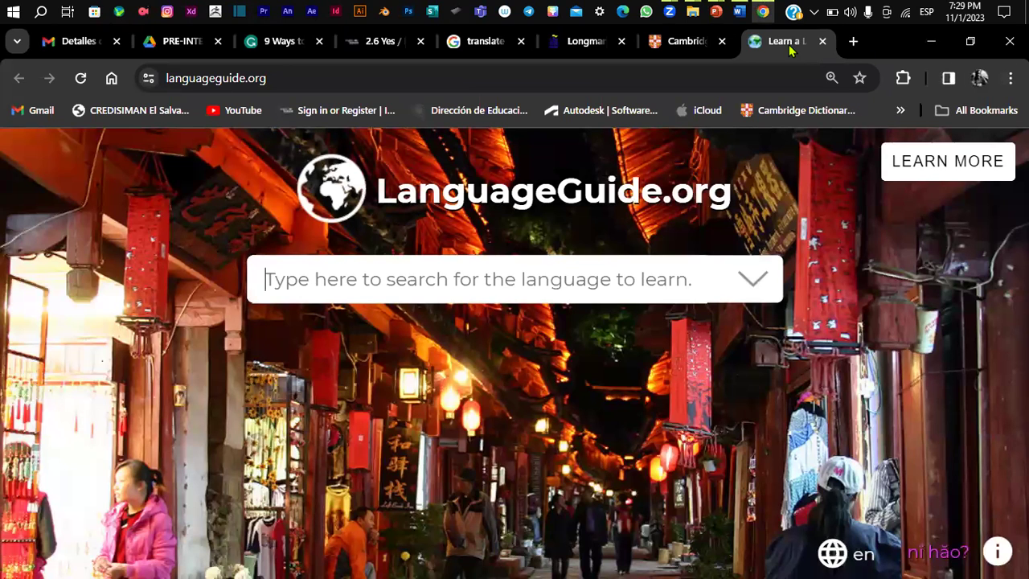
left_click(731, 277)
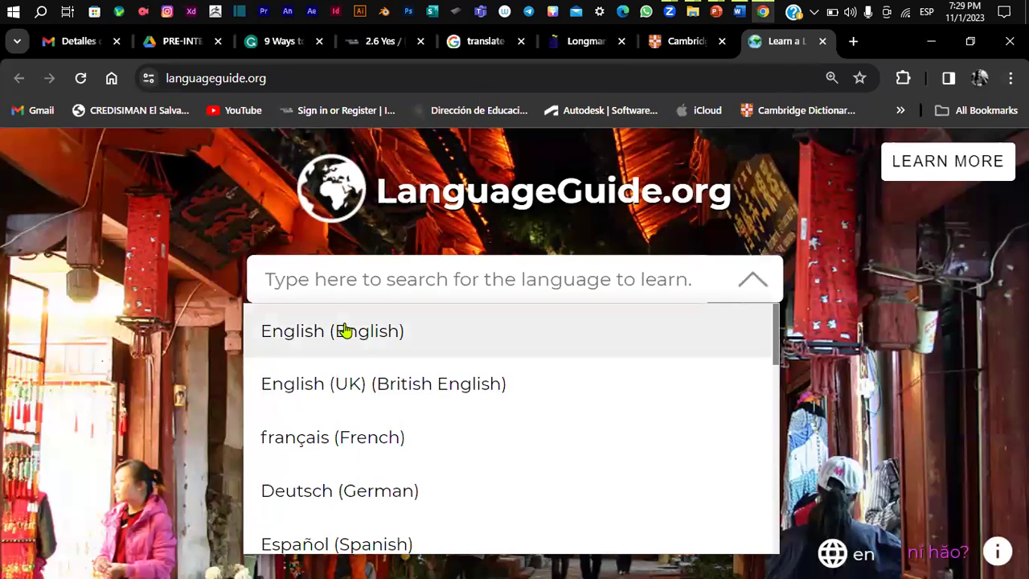
left_click(344, 329)
scroll(4, 302, "down", 3)
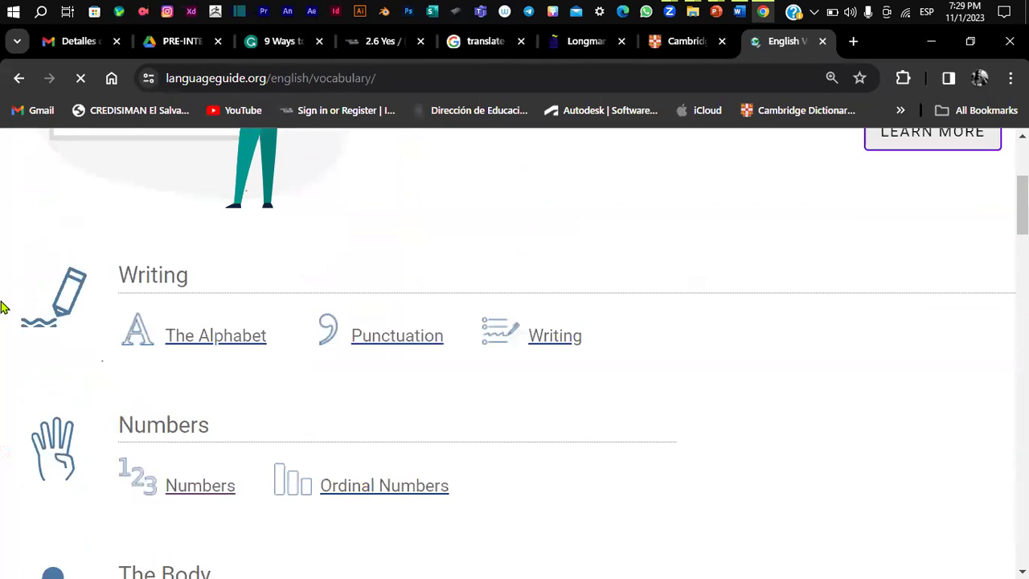
left_click(188, 492)
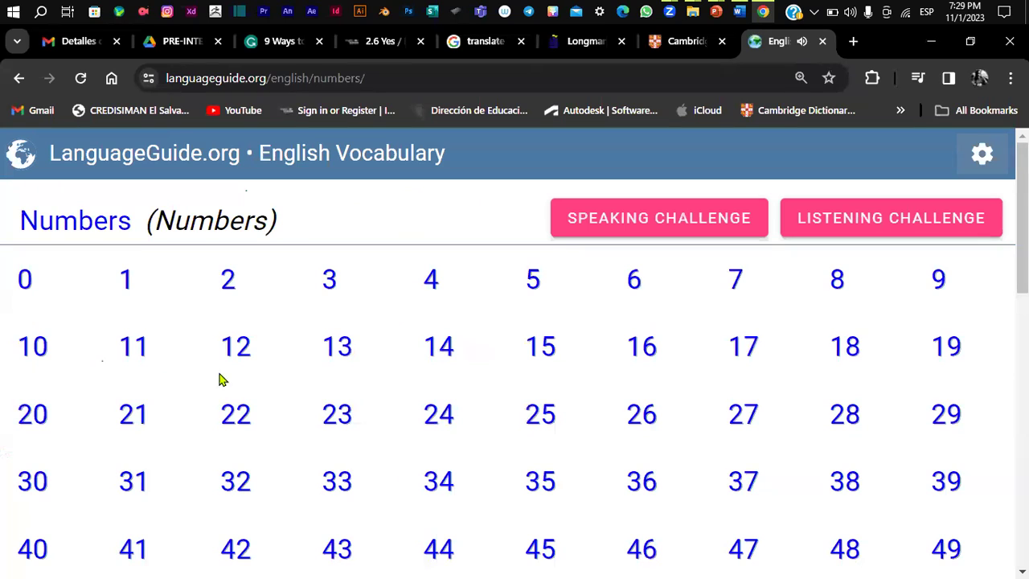
mouse_move(344, 352)
Start a new line in the notes reading 'from 13 to', keeping 'from' lowercase.
left_click(738, 11)
key("Return")
type("from")
key("ctrl+z")
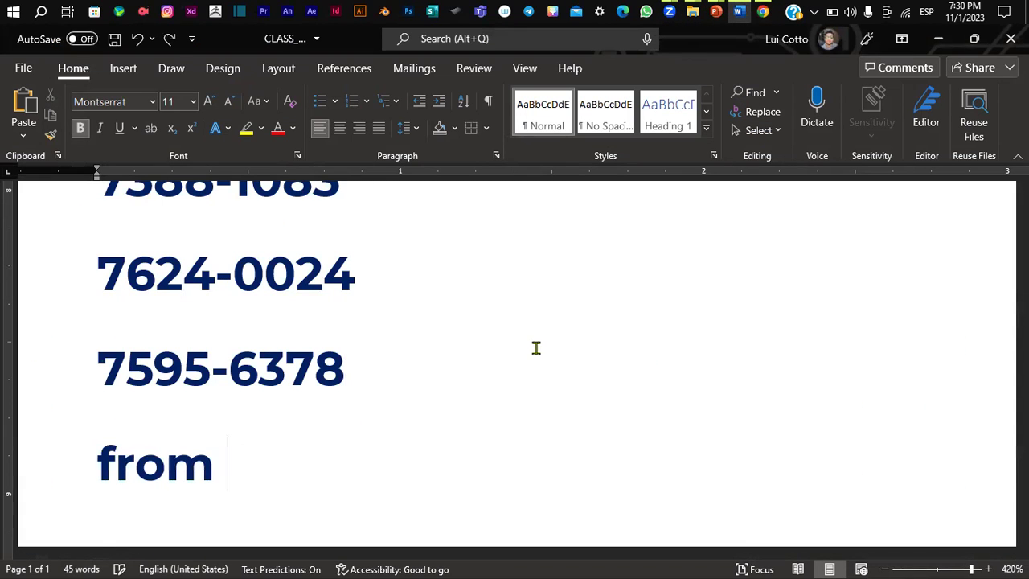
type("13 ")
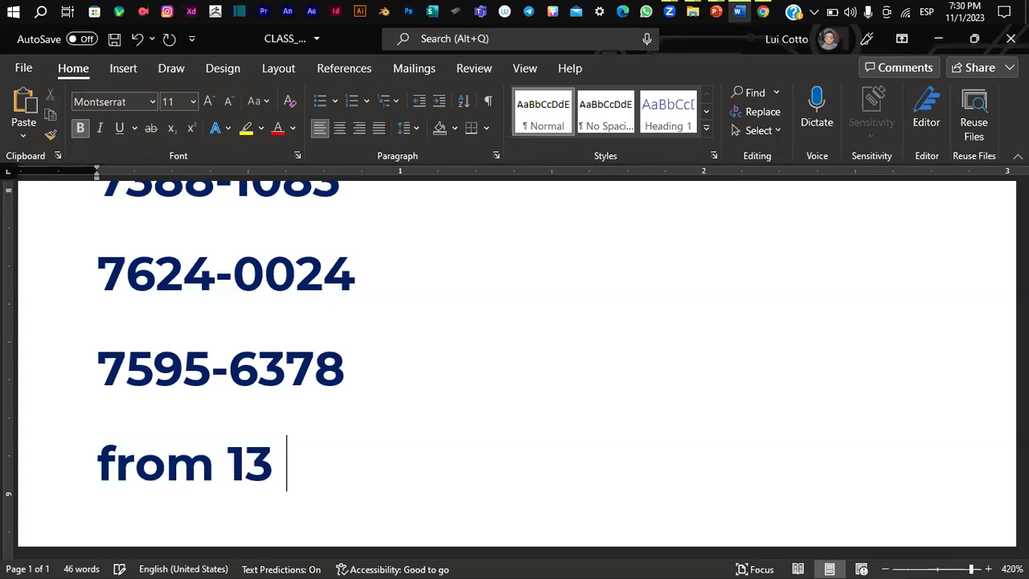
type("to")
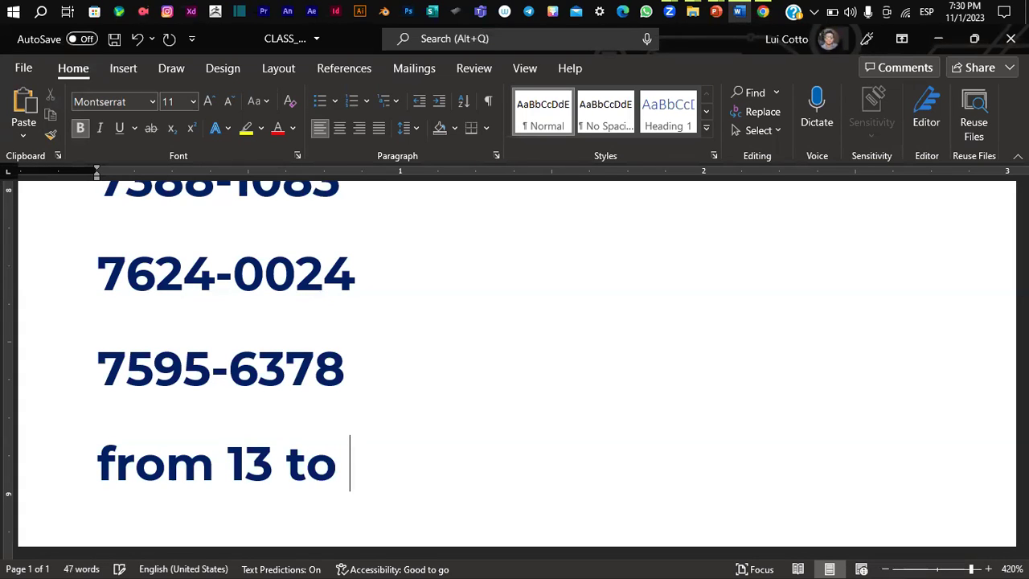
Check the numbers page, then finish the line with 19 and save the notes.
left_click(938, 38)
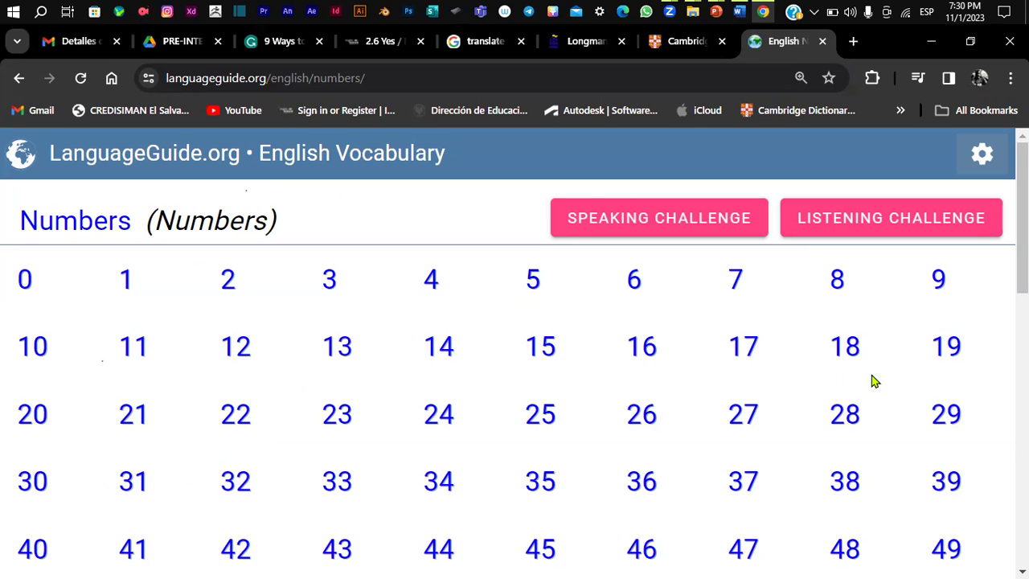
mouse_move(935, 350)
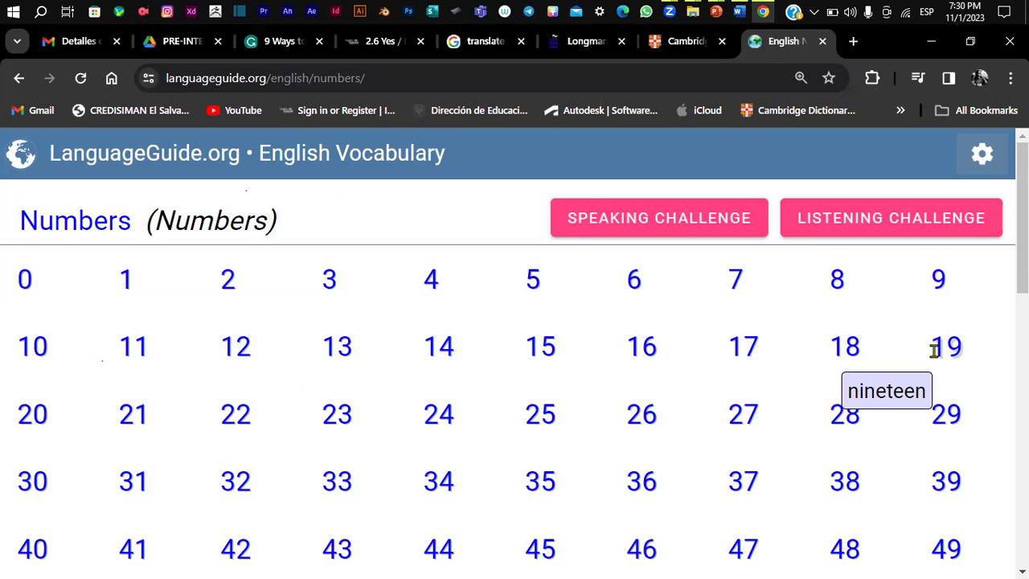
left_click(738, 11)
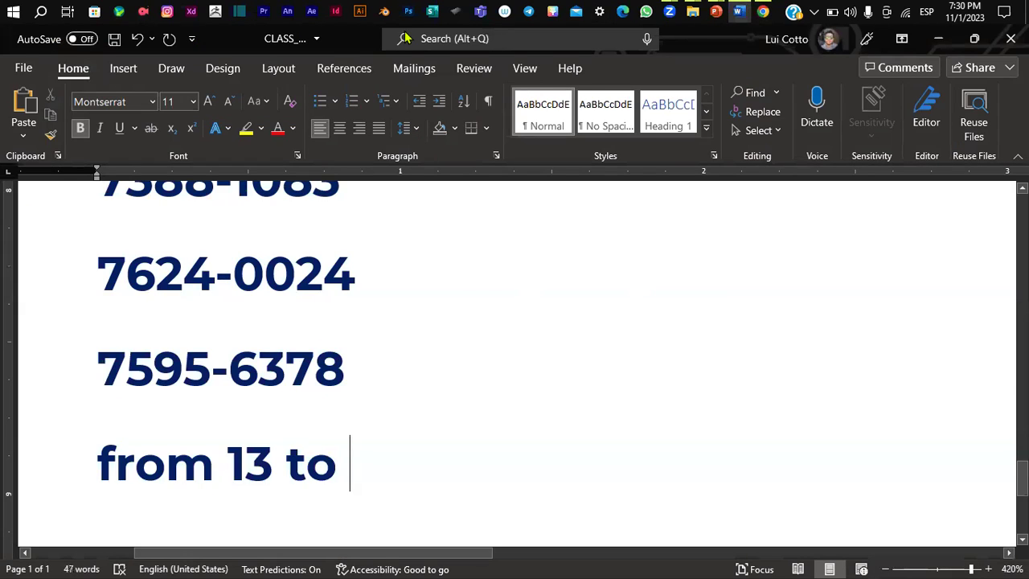
scroll(342, 436, "down", 2)
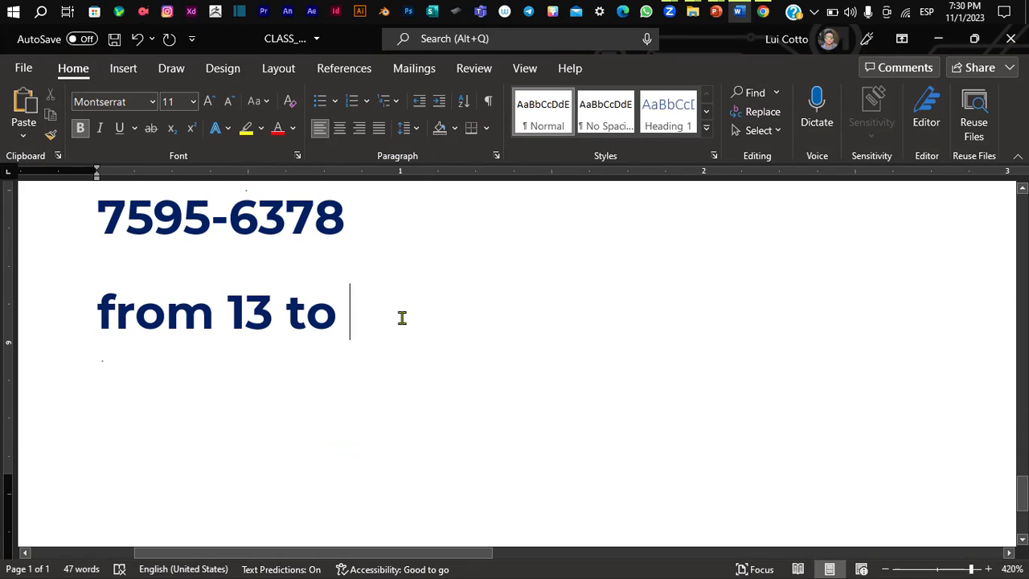
type("19")
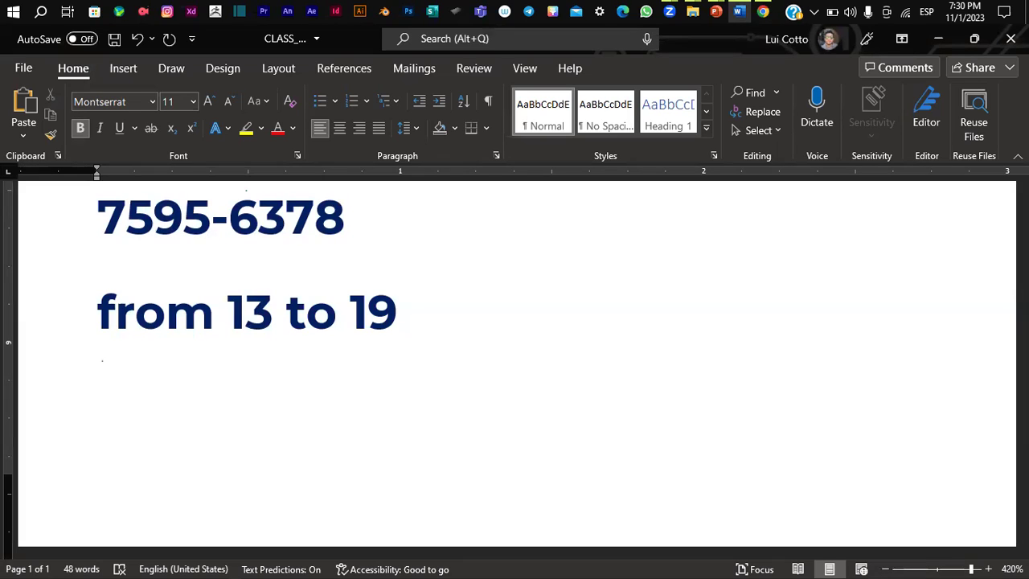
key("ctrl+s")
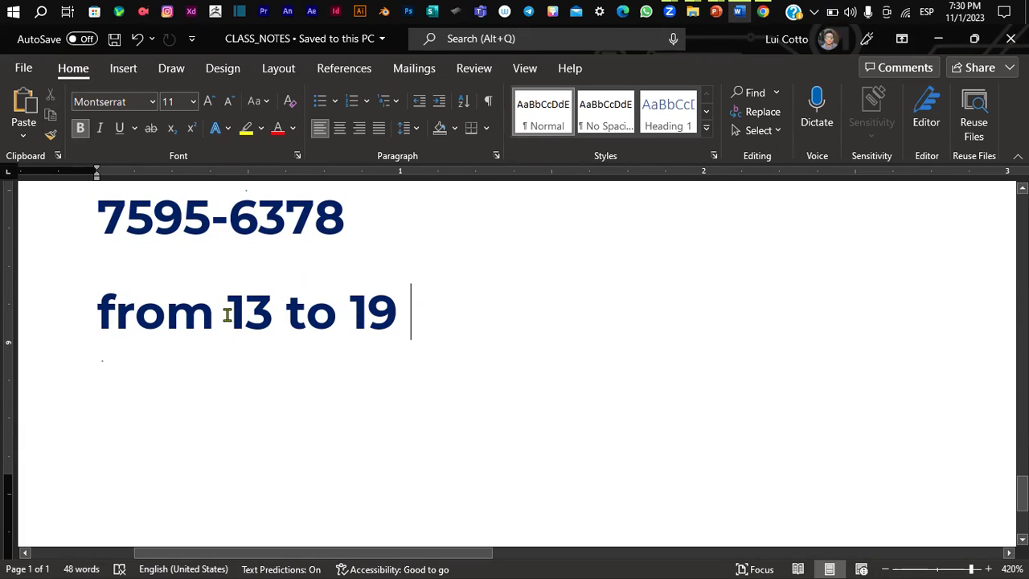
Highlight 13 and 19, then append '- teen' after 19.
left_click_drag(228, 315, 273, 330)
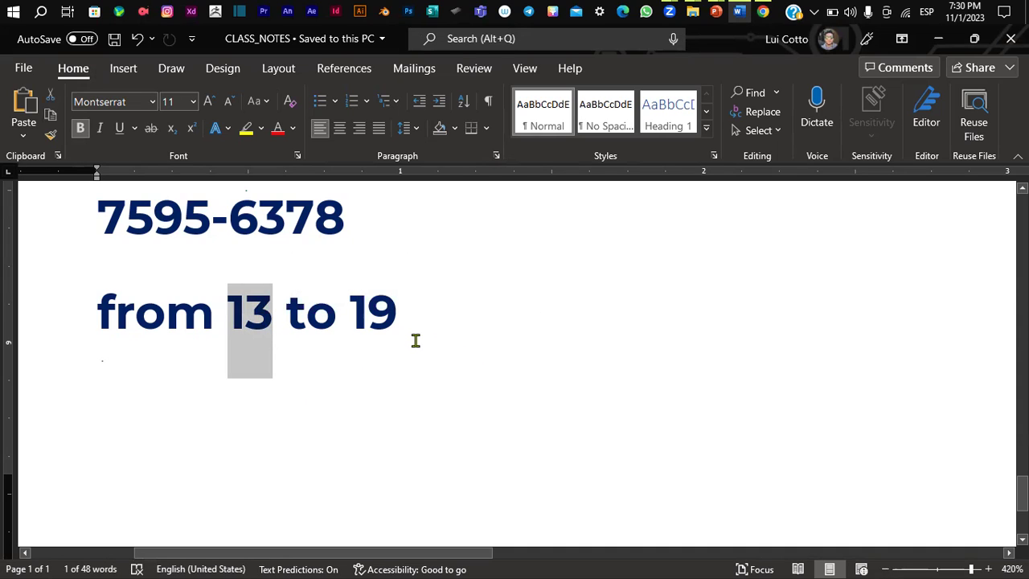
left_click_drag(351, 320, 420, 319)
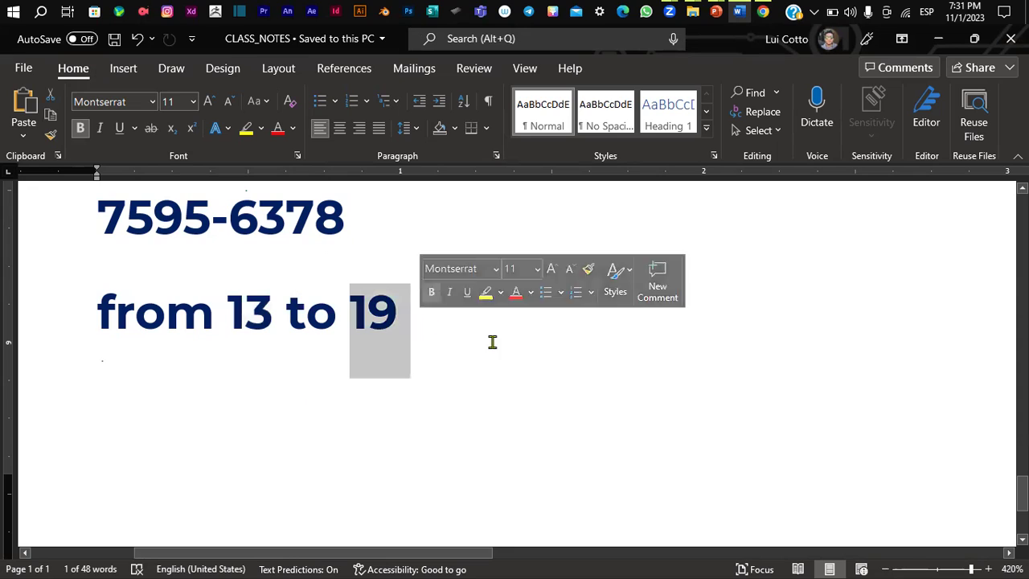
left_click(534, 319)
type("- ")
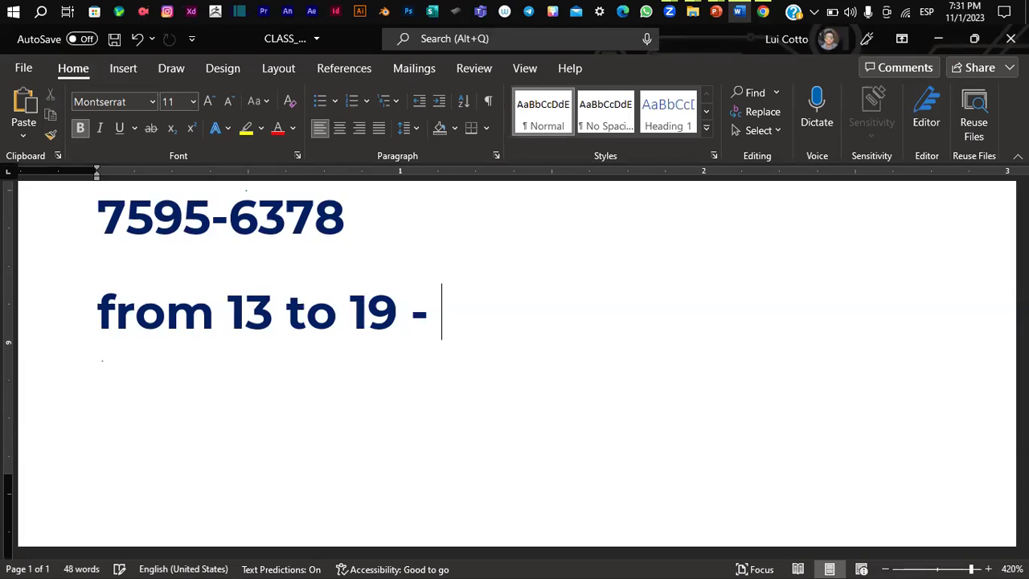
type("teen")
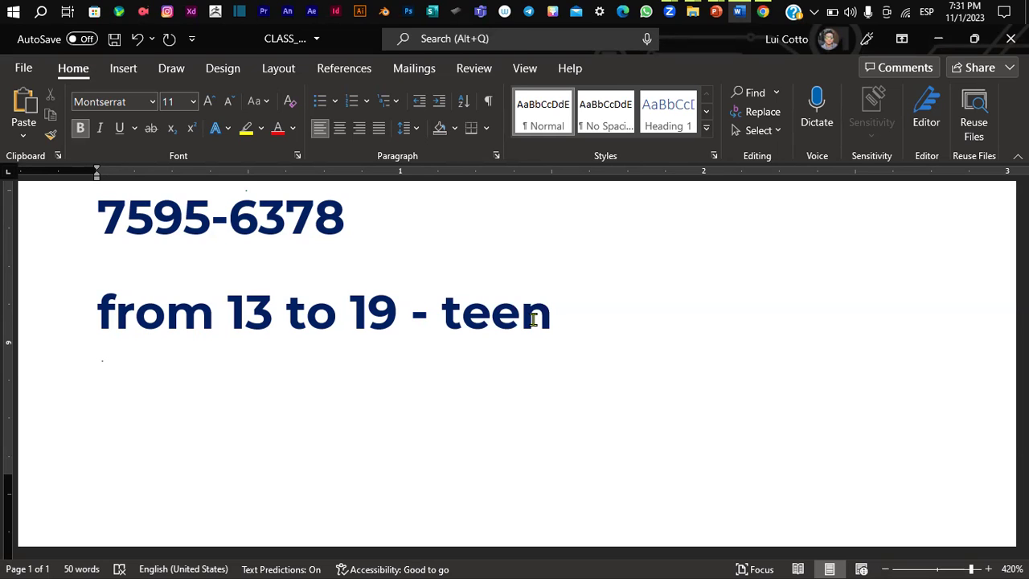
Listen to the spoken numbers 13 through 19, then 30, on the numbers page.
left_click(763, 11)
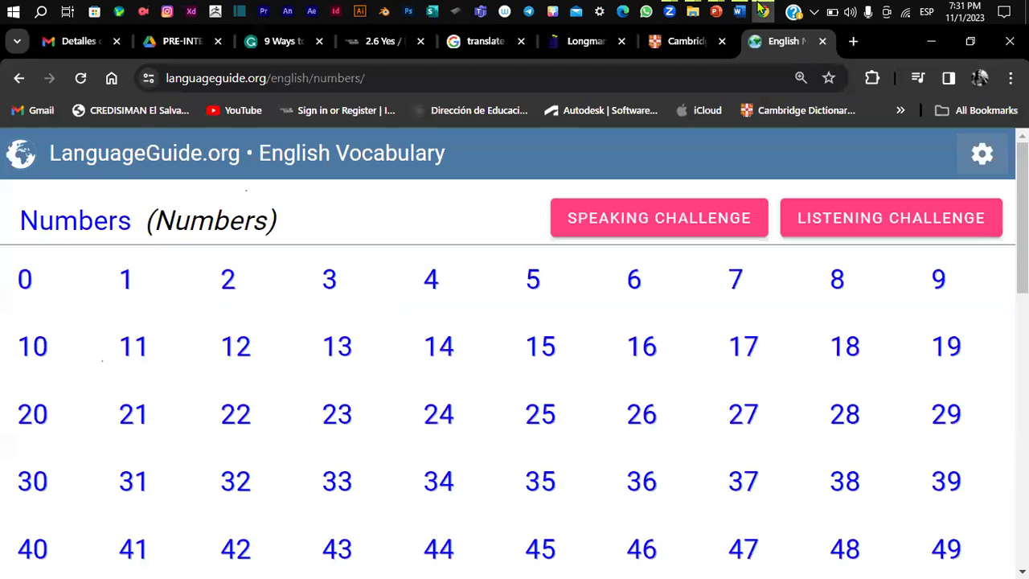
mouse_move(346, 343)
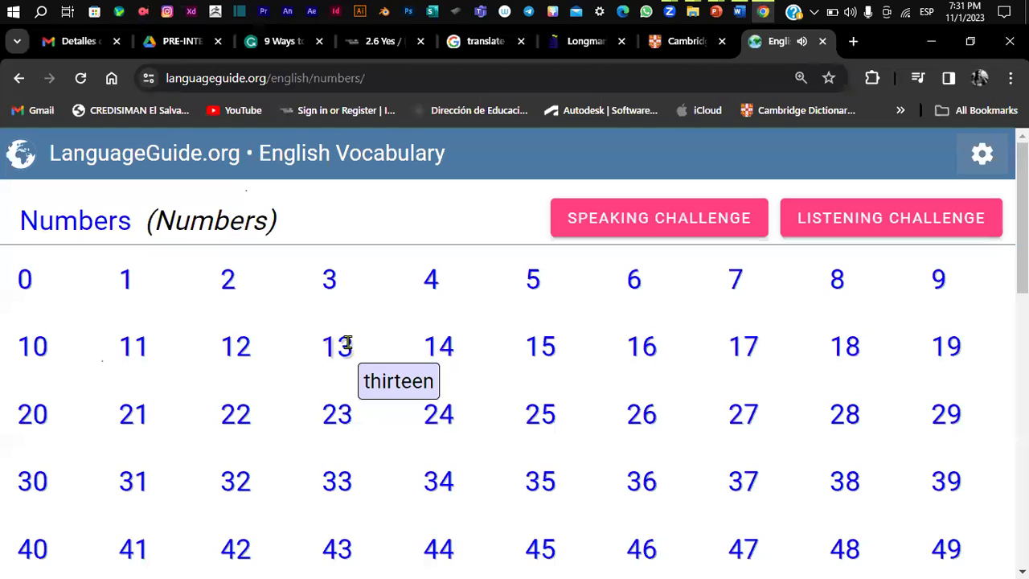
mouse_move(432, 346)
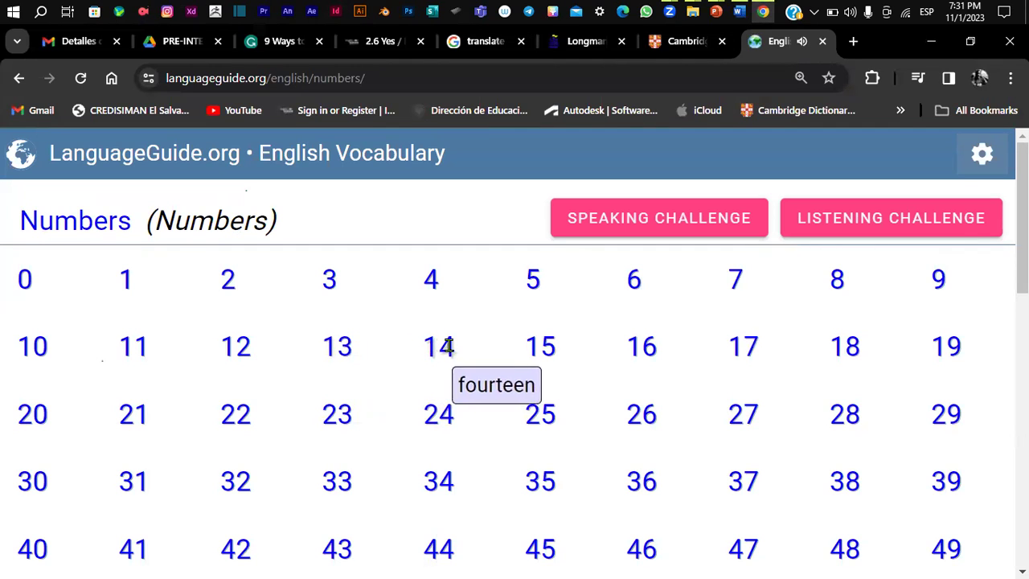
mouse_move(534, 347)
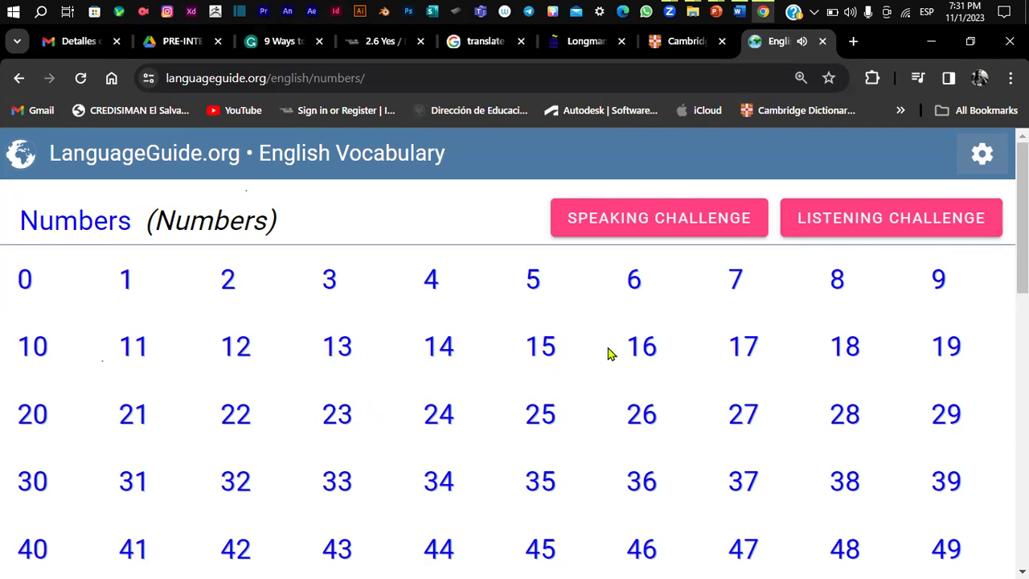
mouse_move(639, 349)
mouse_move(738, 349)
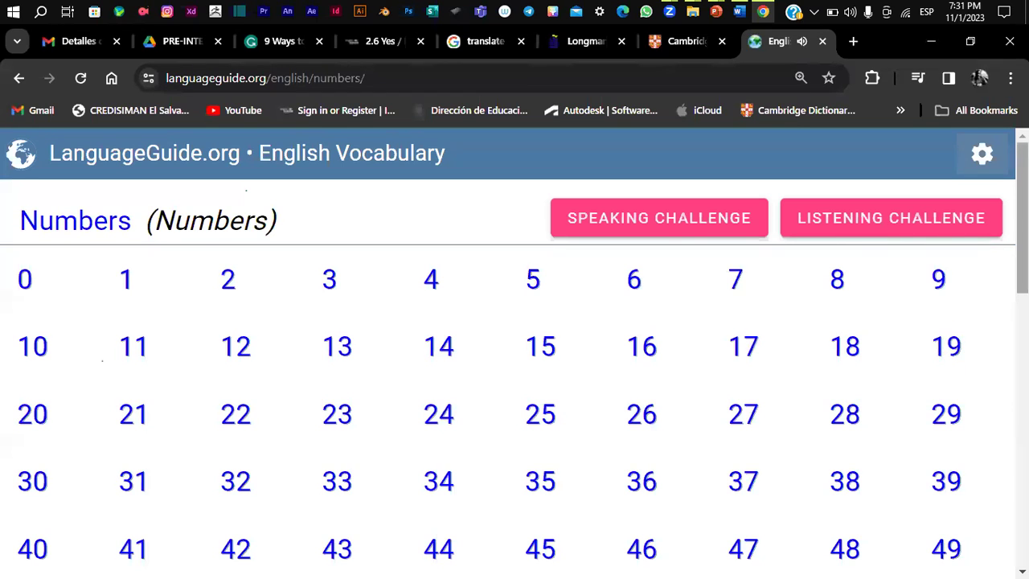
scroll(514, 354, "down", 1)
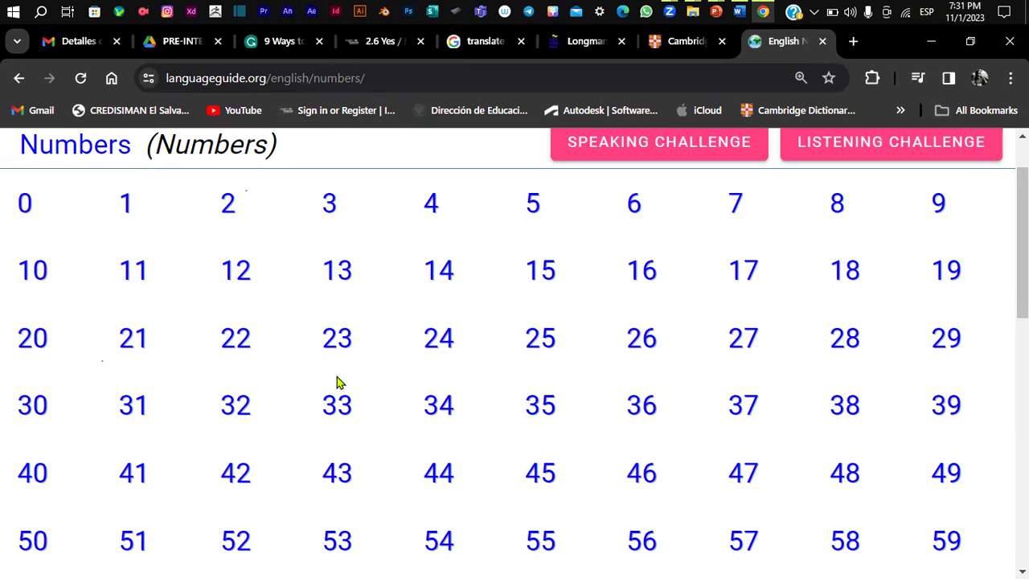
mouse_move(27, 403)
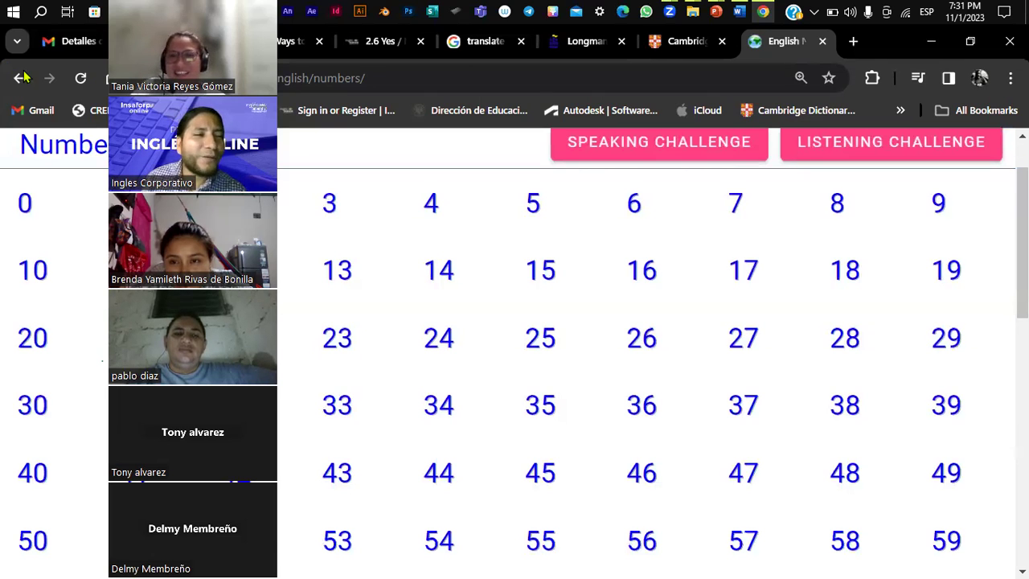
Type the sentence pattern 'S+V+C' on a new line below the teen note.
left_click(739, 11)
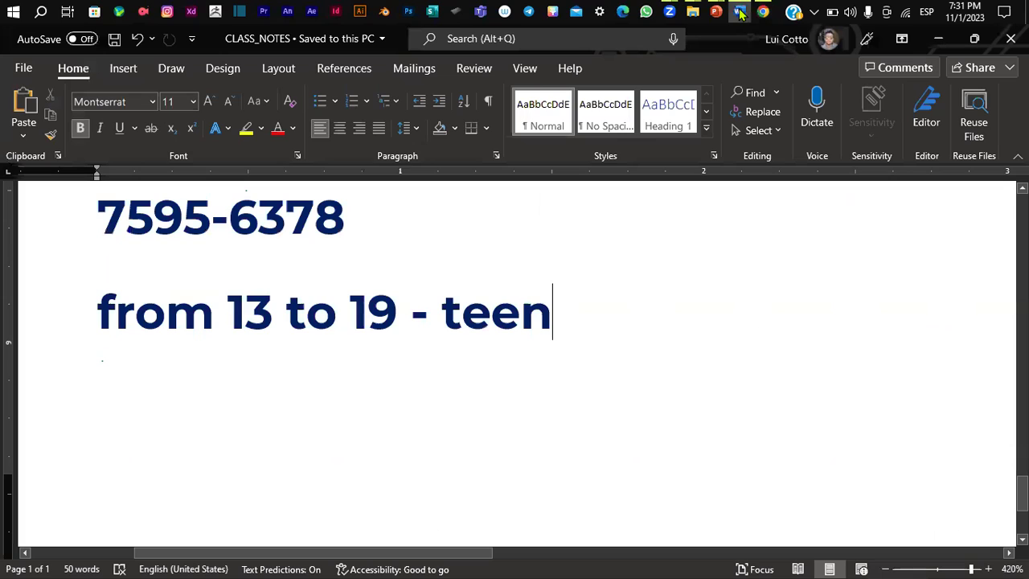
key("Return")
type("C")
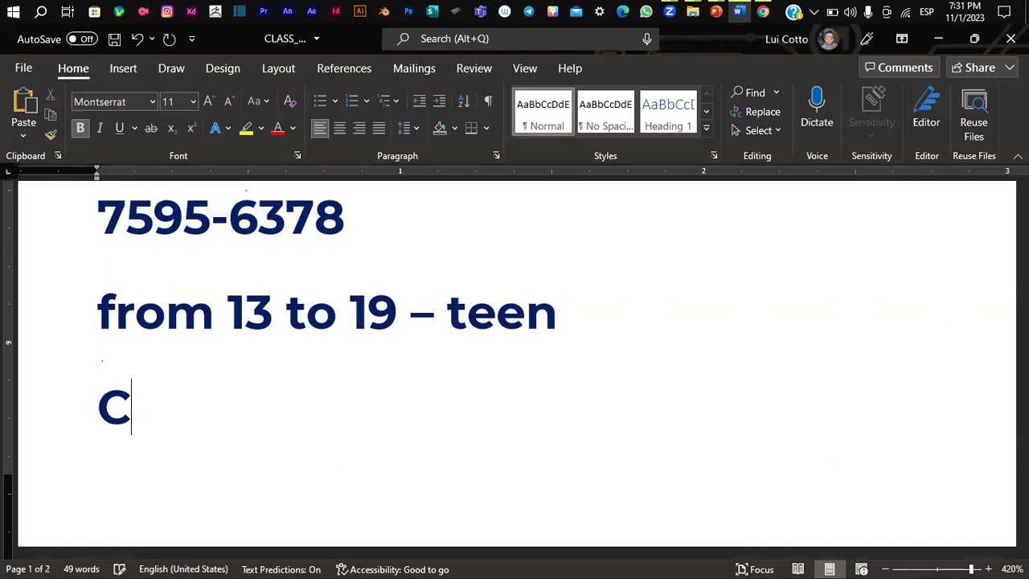
left_click(95, 410)
type("S+V+")
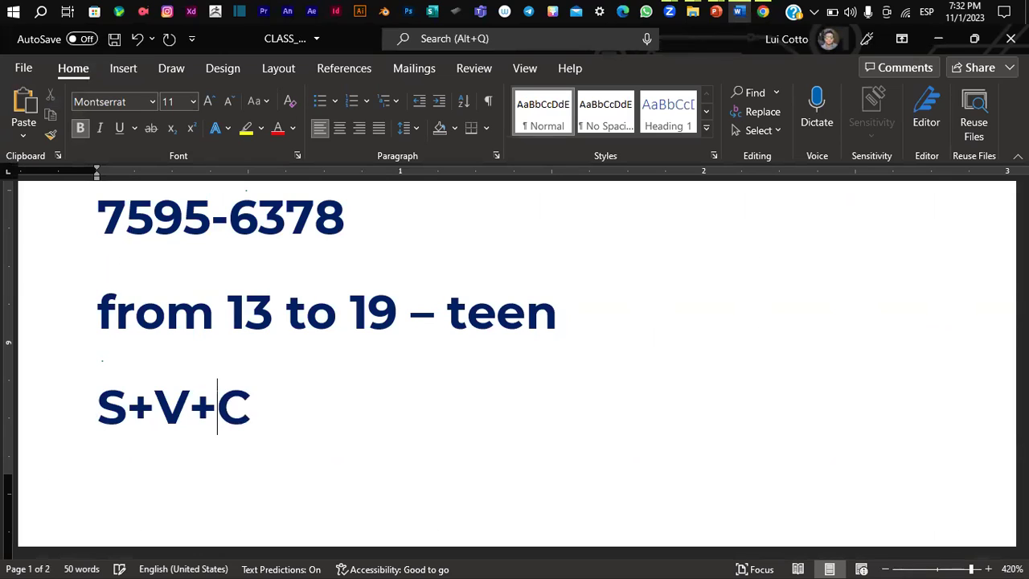
scroll(180, 374, "down", 2)
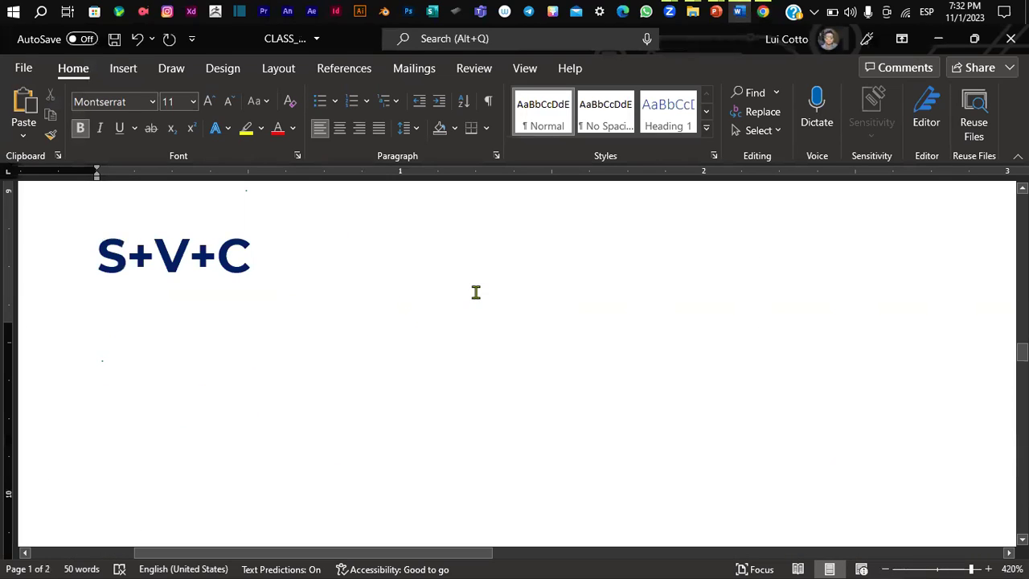
Type the example sentence 'I am thirty years old!' on a new line below S+V+C.
key("Home")
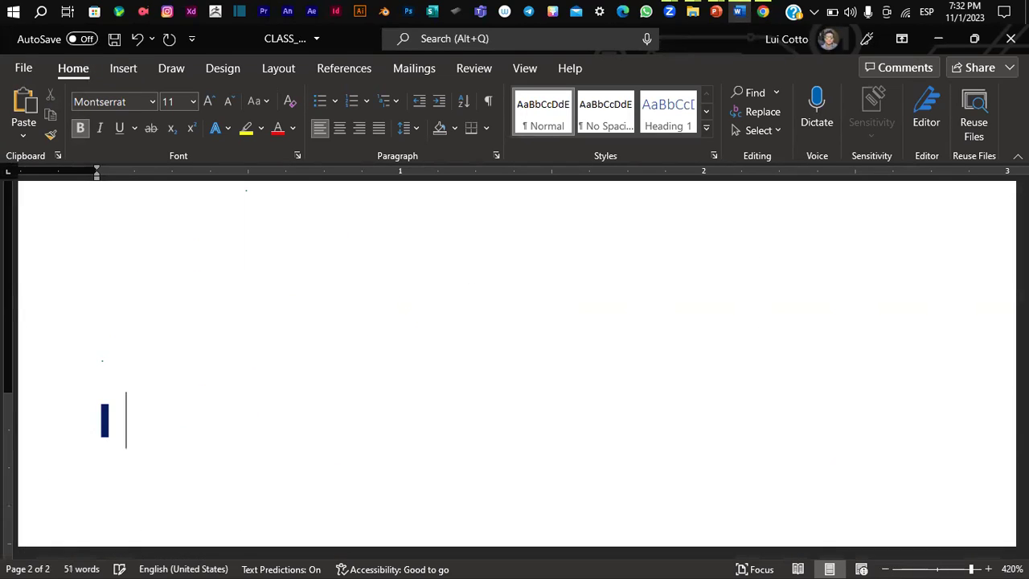
scroll(478, 319, "down", 2)
type("I")
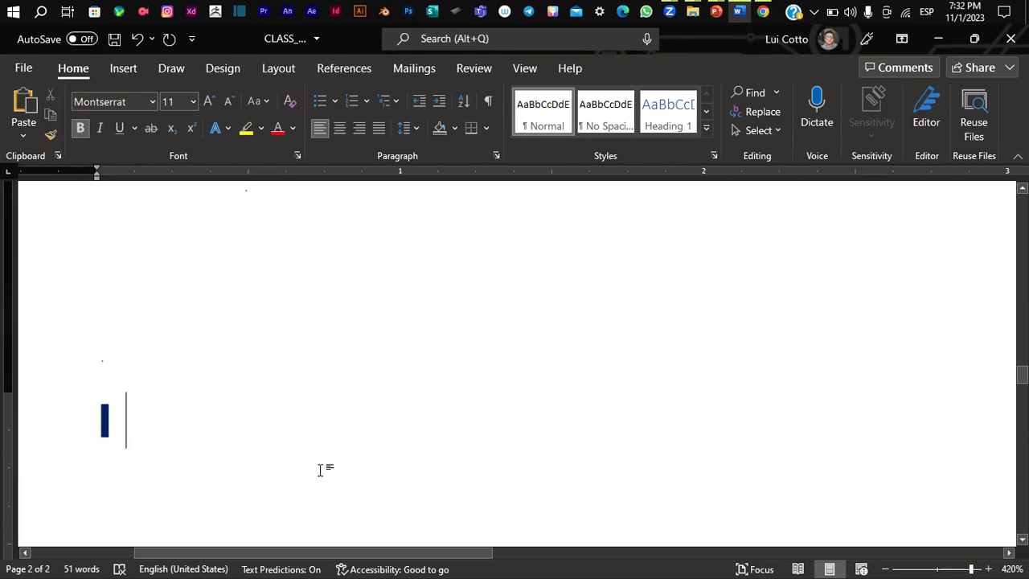
key("ctrl+z")
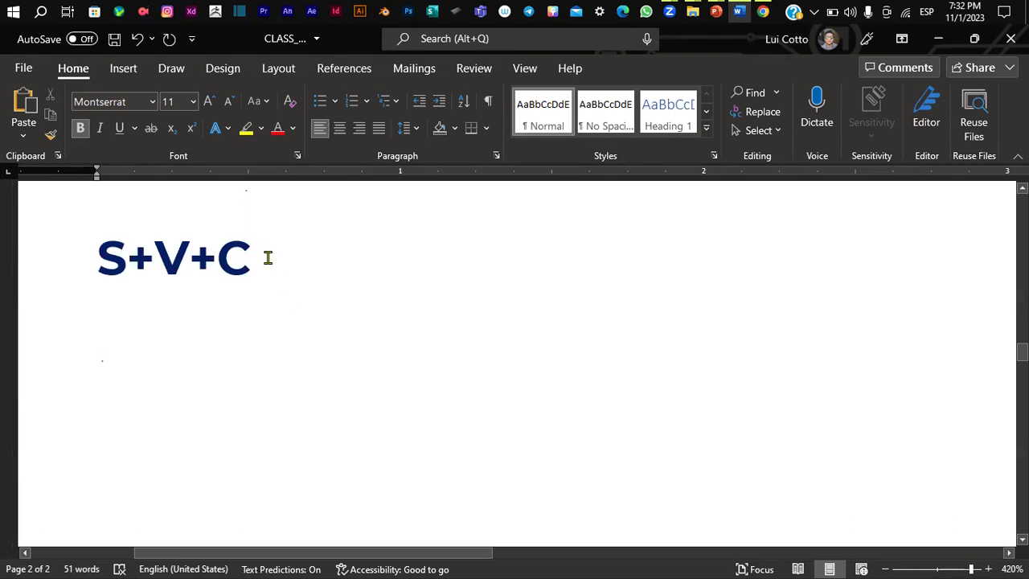
key("Up")
key("Up")
left_click(593, 355)
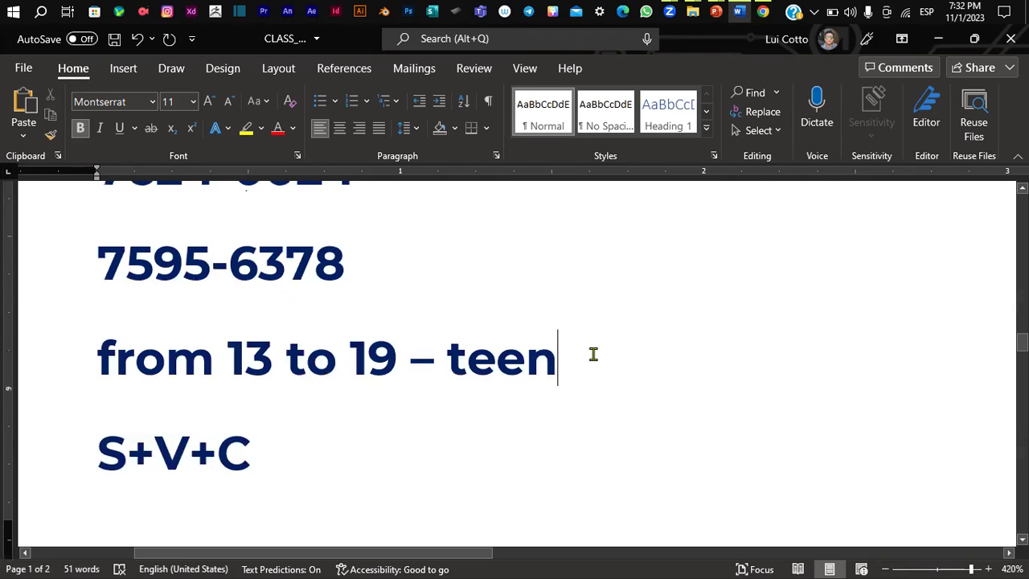
key("ctrl+y")
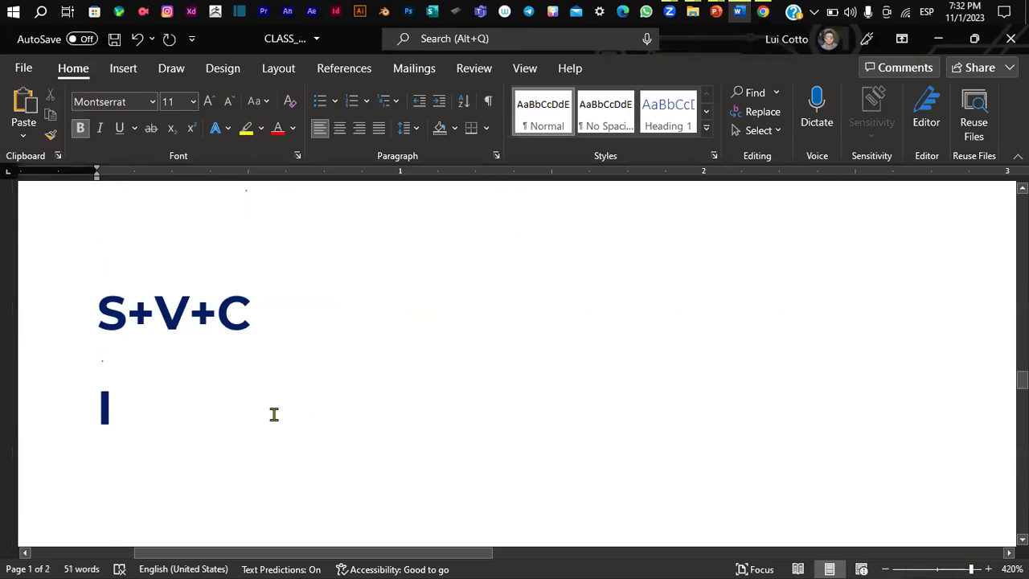
type("am ")
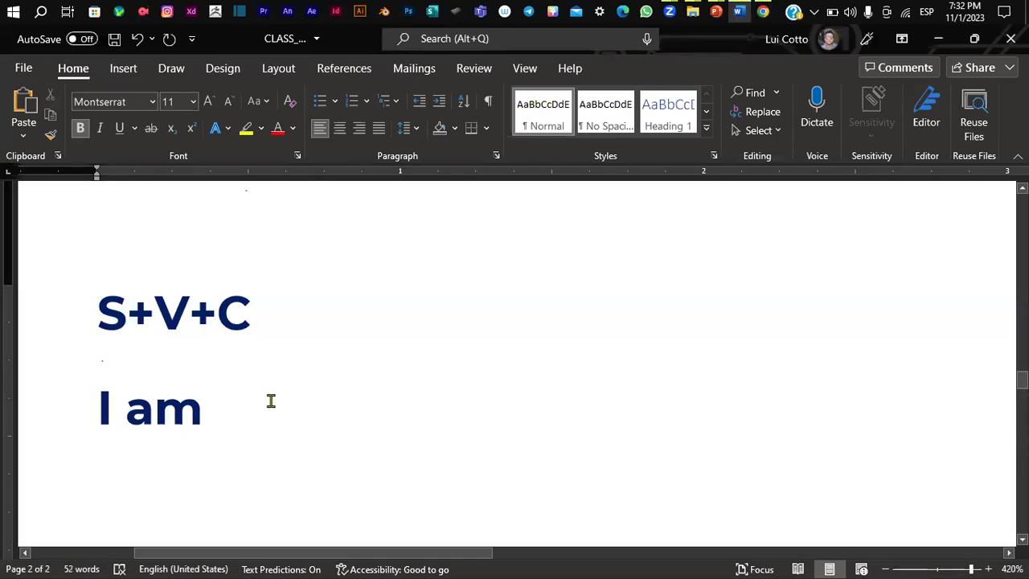
type("thirty")
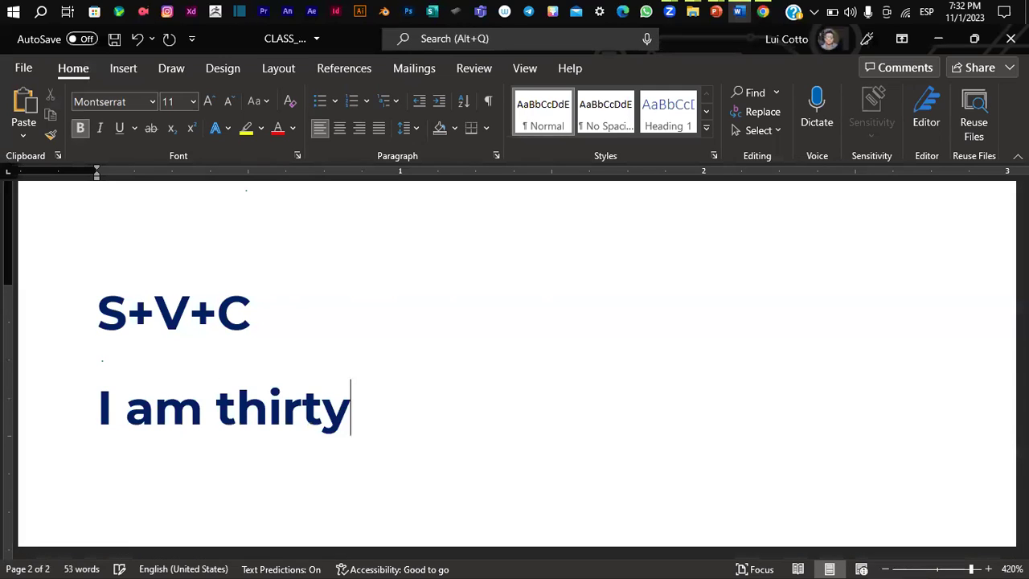
type(" years")
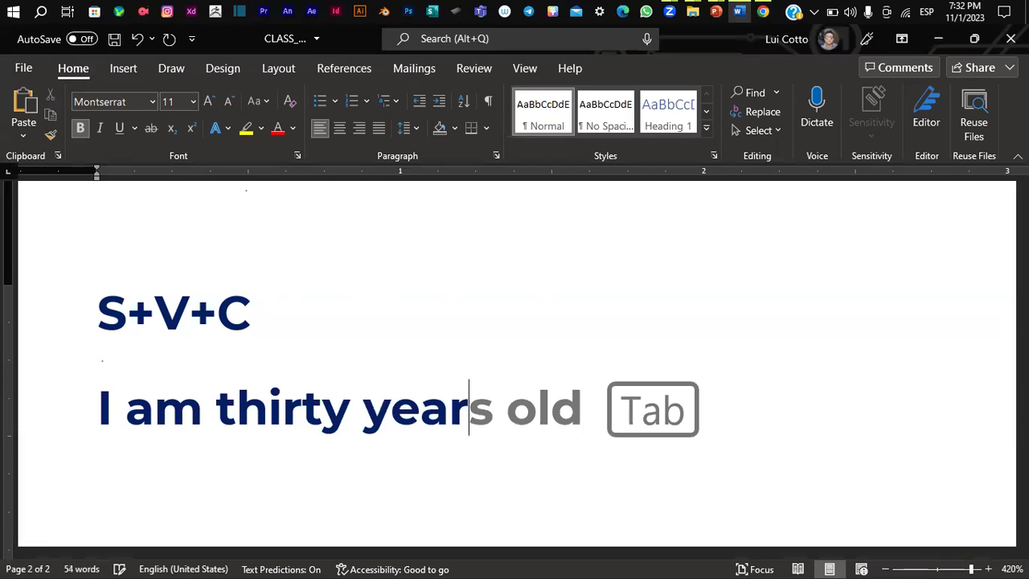
key("Tab")
type("!")
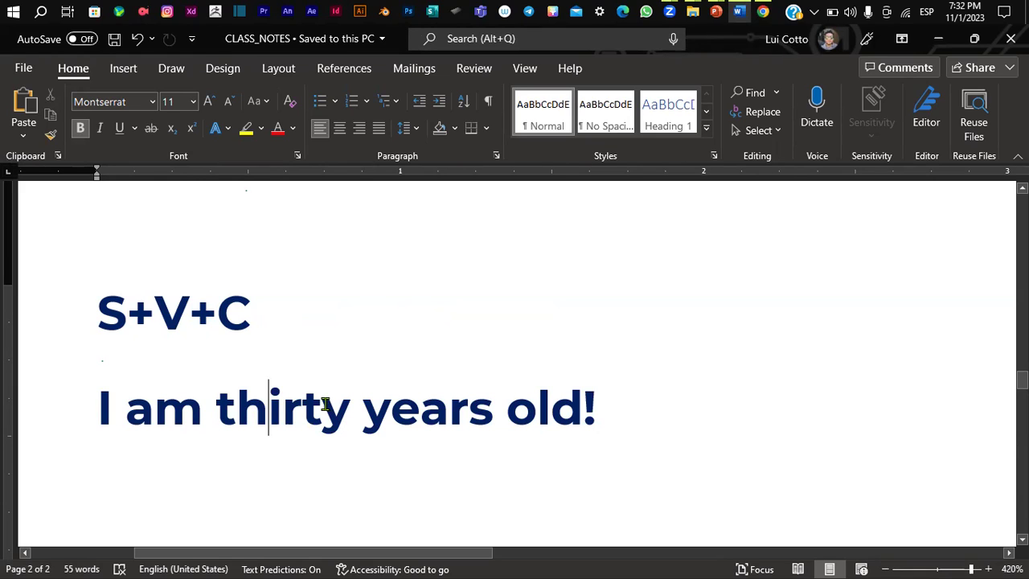
Start a new paragraph after the sentence and type 'sadly'.
left_click(666, 408)
scroll(662, 435, "down", 3)
key("Return")
type("sadly")
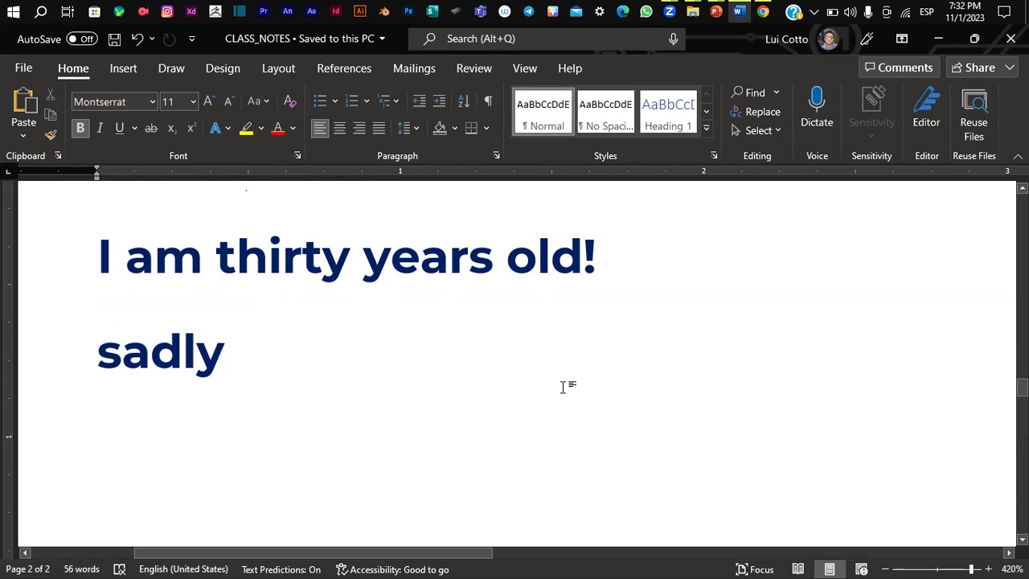
Add a blank line below 'sadly', undo its auto-capital, and minimize Word to show the numbers page.
left_click(581, 315)
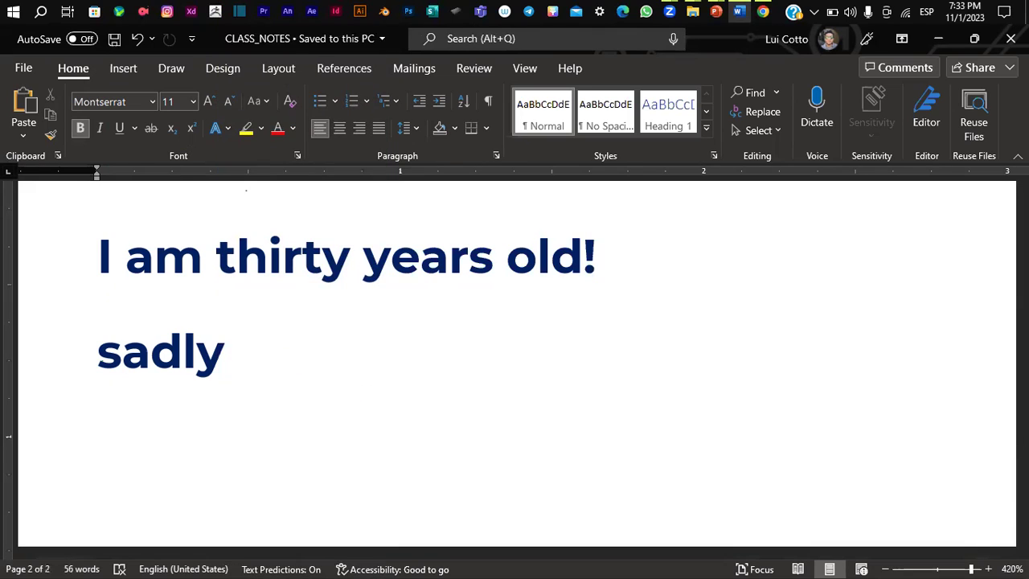
key("Return")
key("ctrl+z")
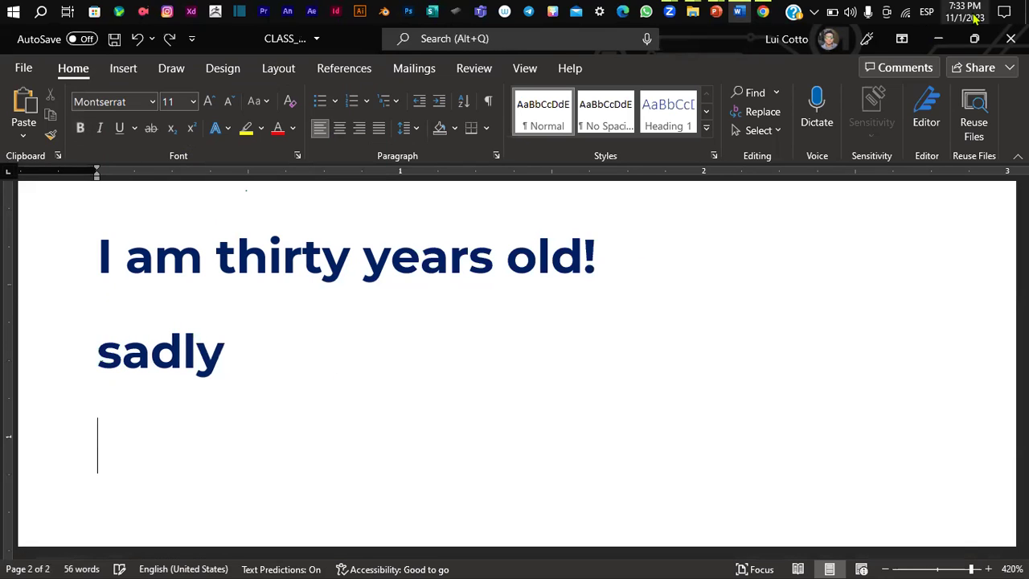
left_click(938, 40)
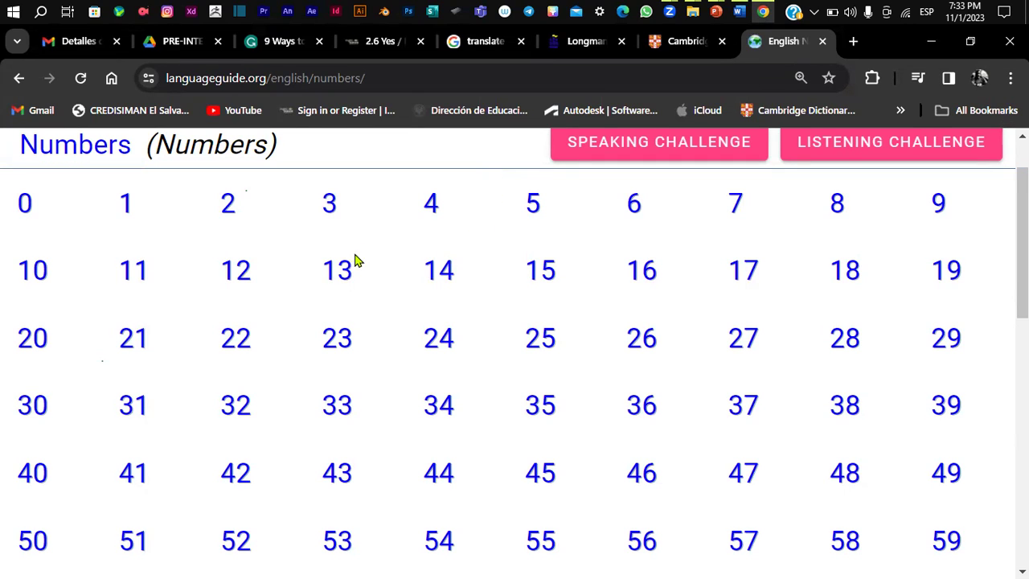
Hear 'thirteen' again, close the English Numbers tab, and return to the class slideshow.
mouse_move(339, 267)
left_click(821, 41)
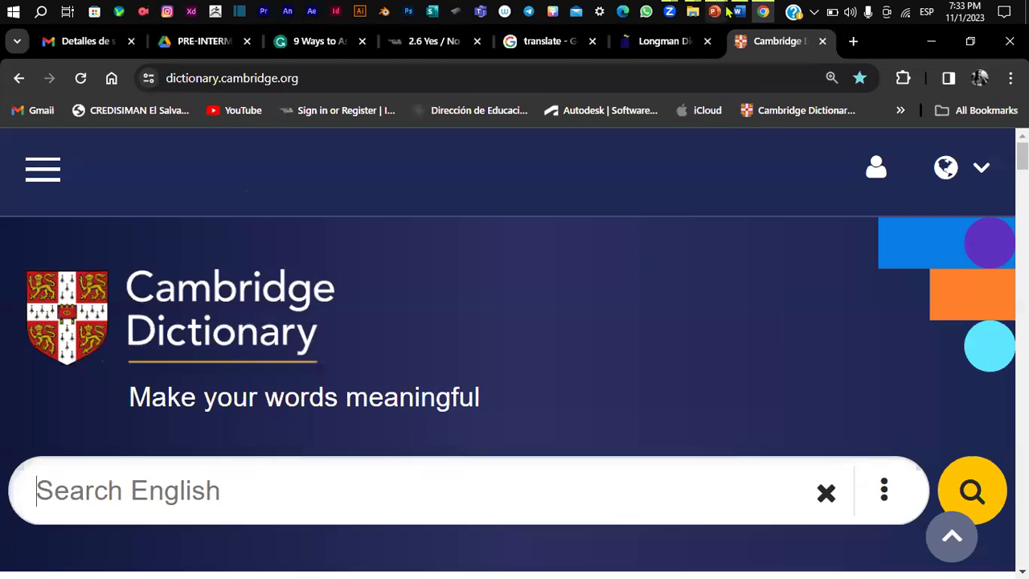
mouse_move(714, 11)
left_click(766, 74)
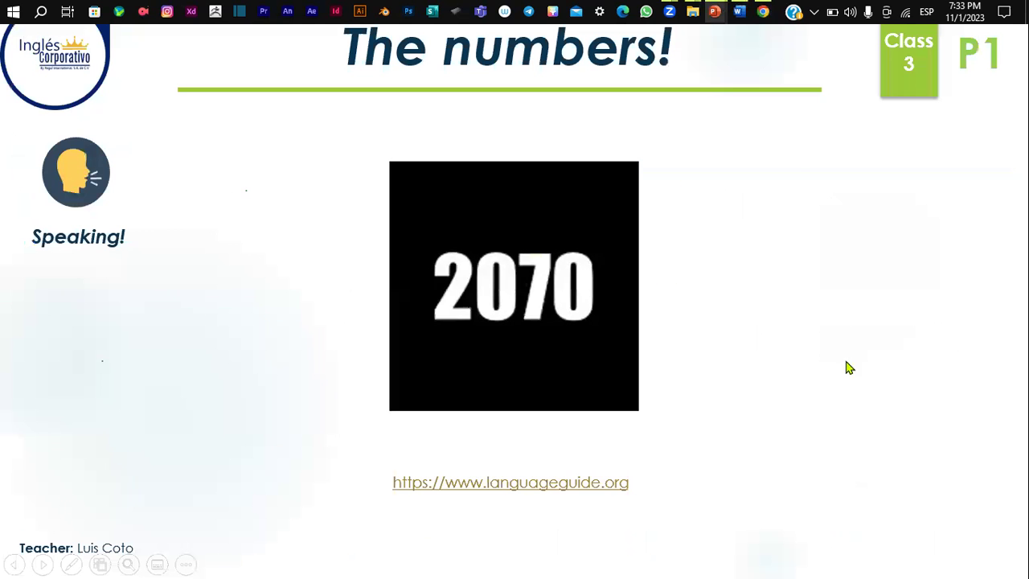
Advance past the numbers clip to the 'E-mail addresses!' slide and zoom in on its title.
left_click(786, 366)
left_click(788, 367)
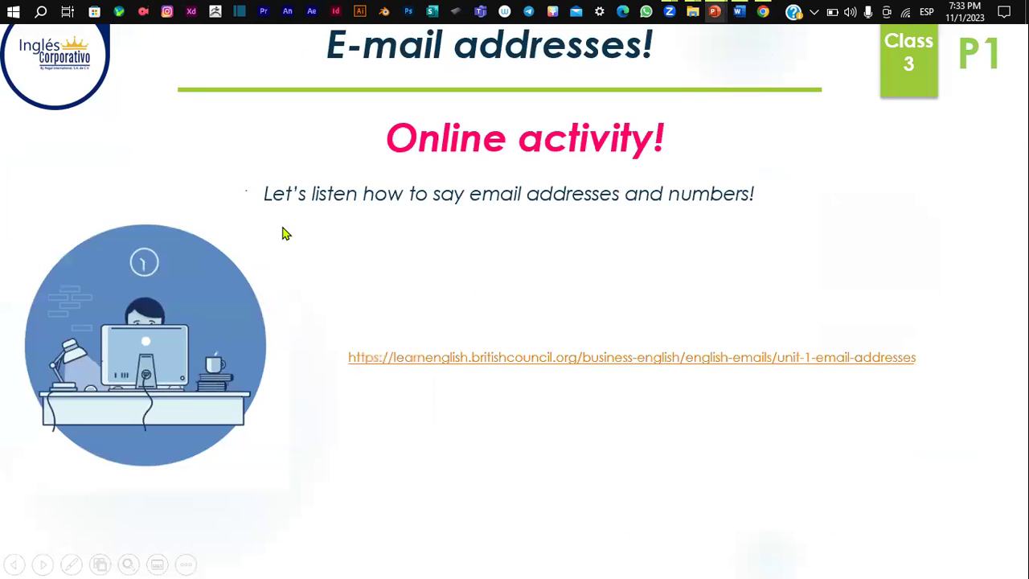
scroll(356, 233, "up", 1)
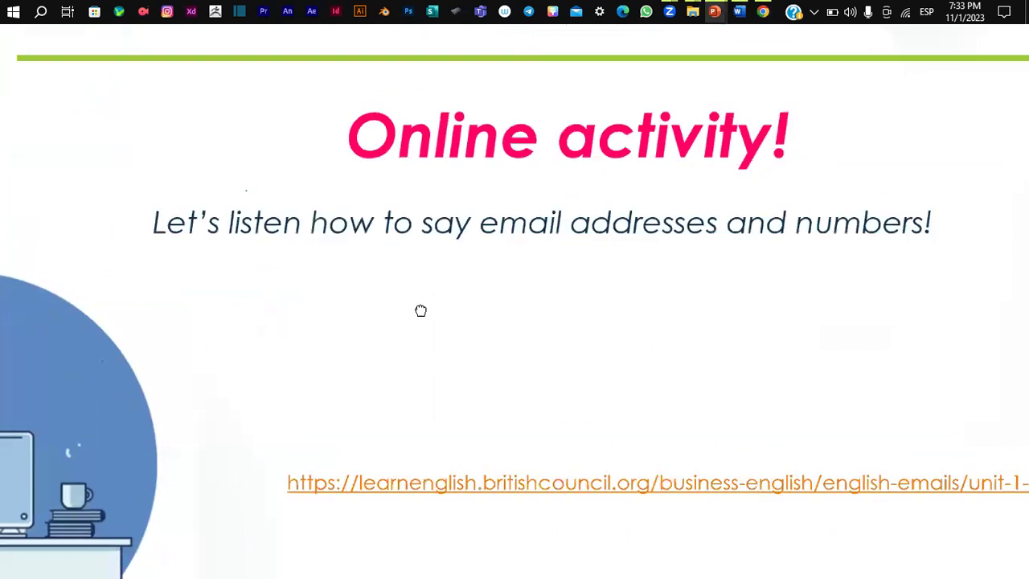
left_click_drag(356, 234, 393, 365)
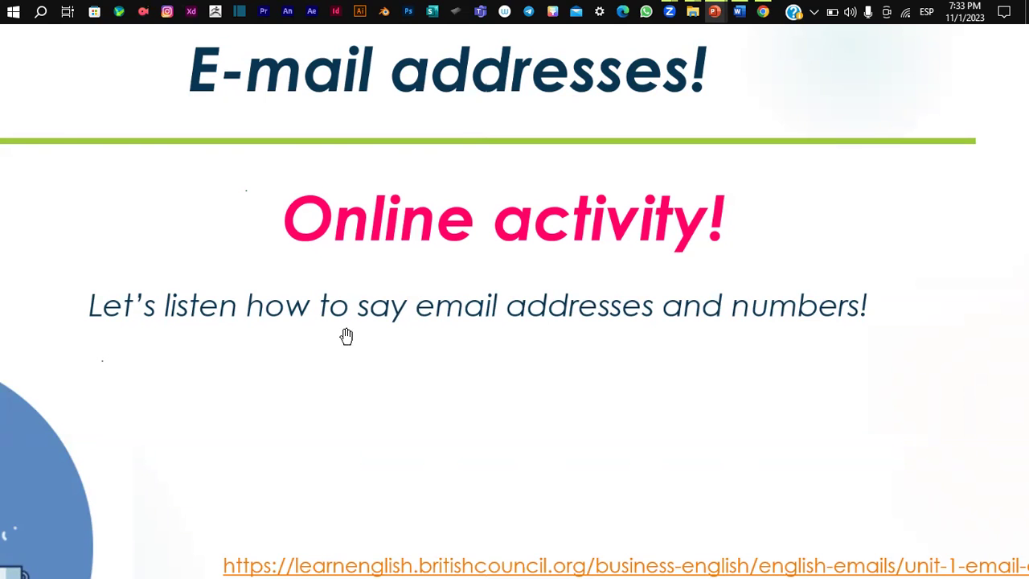
scroll(379, 324, "down", 1)
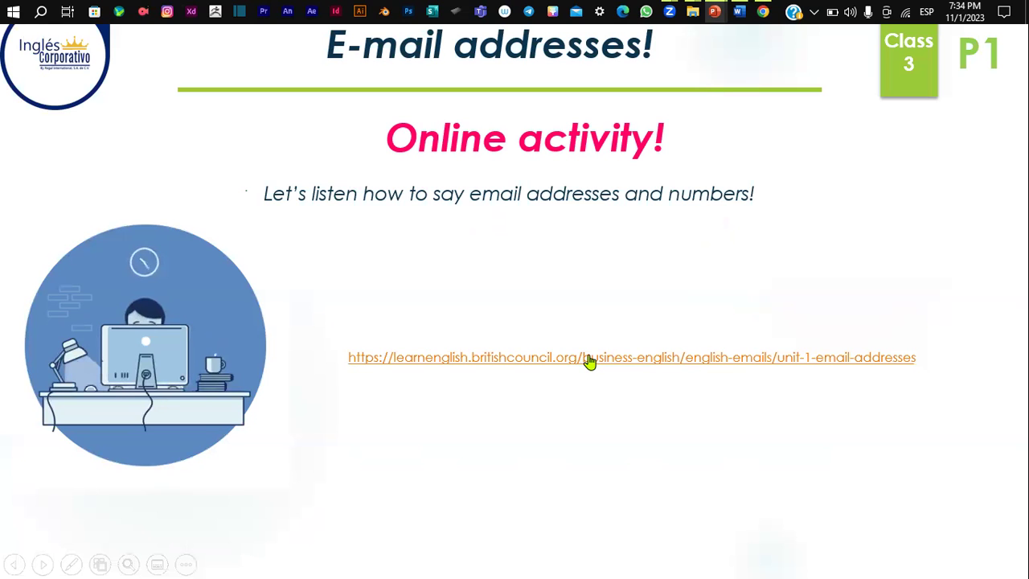
Open the slide's British Council link and scroll to the Email addresses section.
left_click(620, 369)
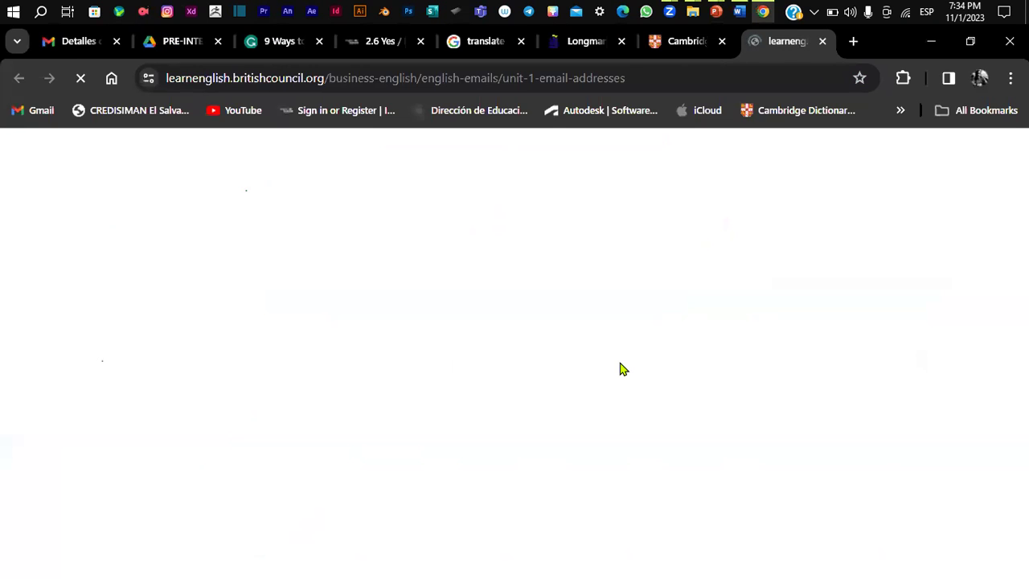
scroll(11, 335, "down", 1)
left_click_drag(14, 276, 455, 273)
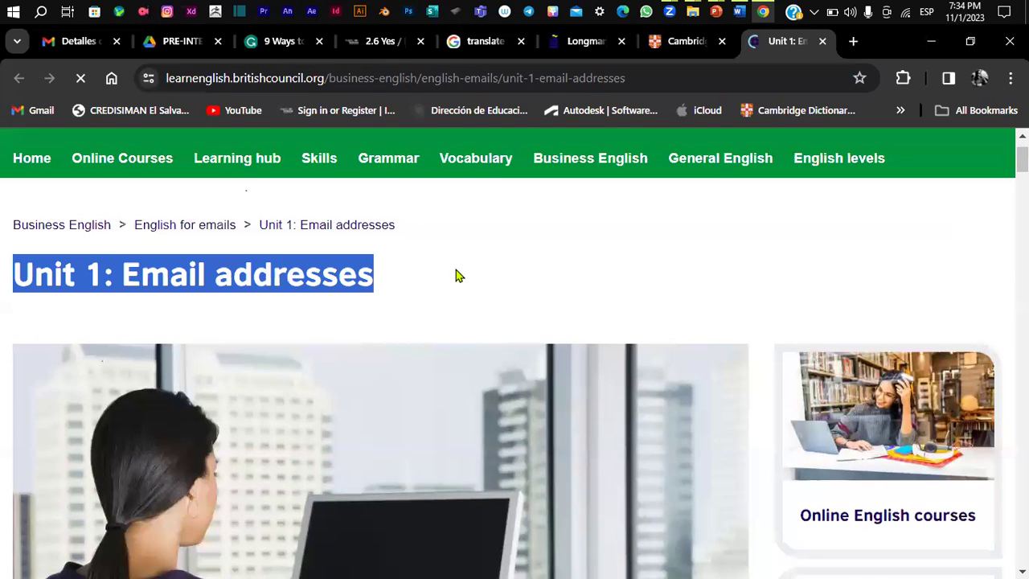
scroll(453, 274, "down", 2)
scroll(423, 248, "down", 3)
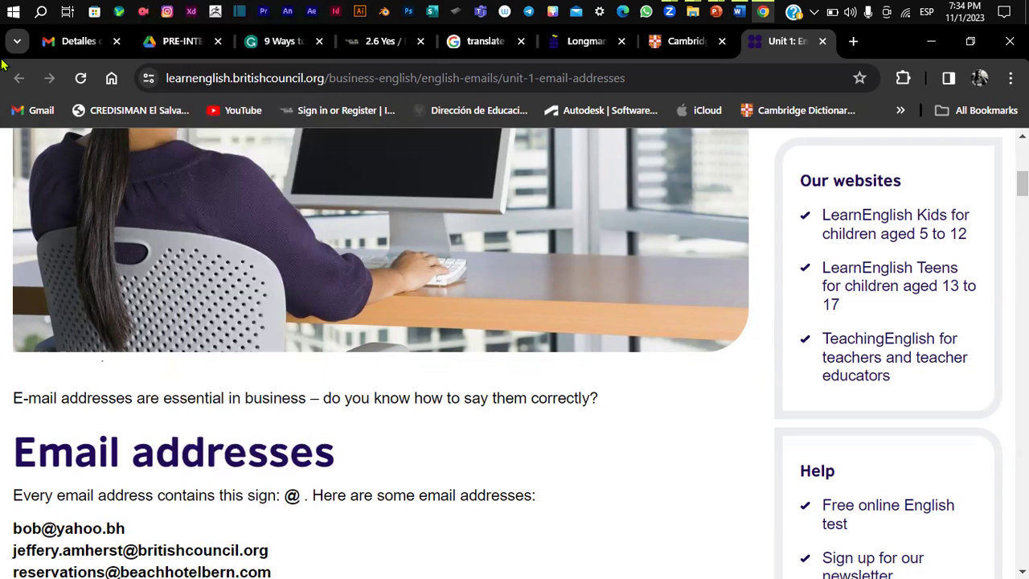
Zoom the lesson page to 150% so the sample email addresses are readable.
key("ctrl+plus")
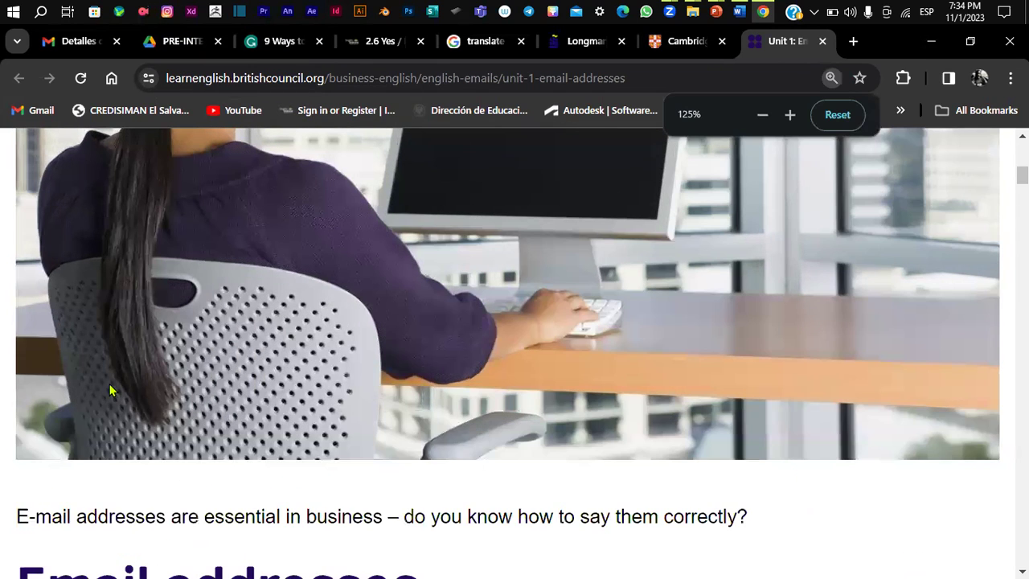
key("ctrl+plus")
scroll(113, 358, "down", 5)
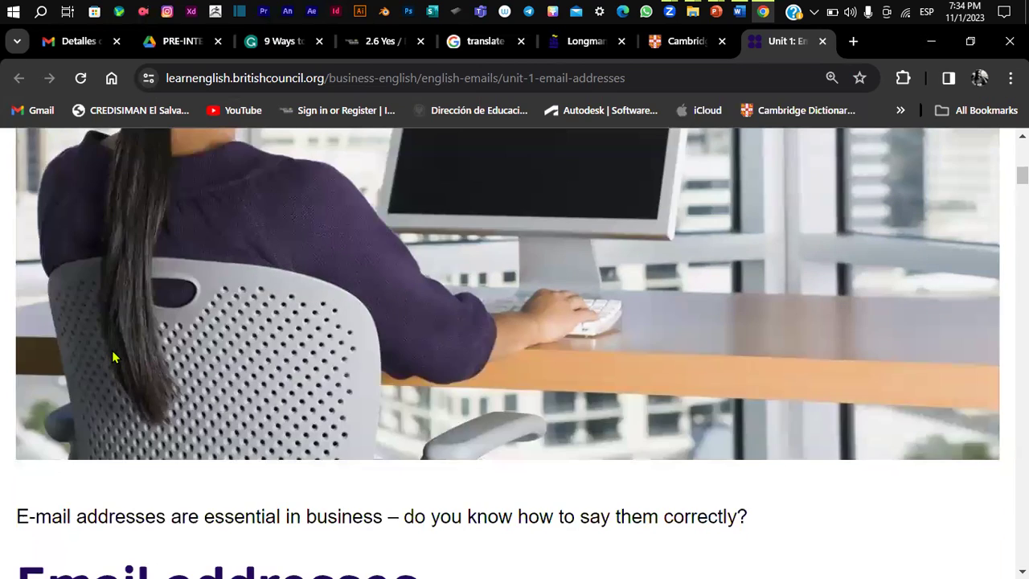
scroll(112, 358, "up", 6)
scroll(113, 358, "down", 2)
scroll(112, 358, "down", 4)
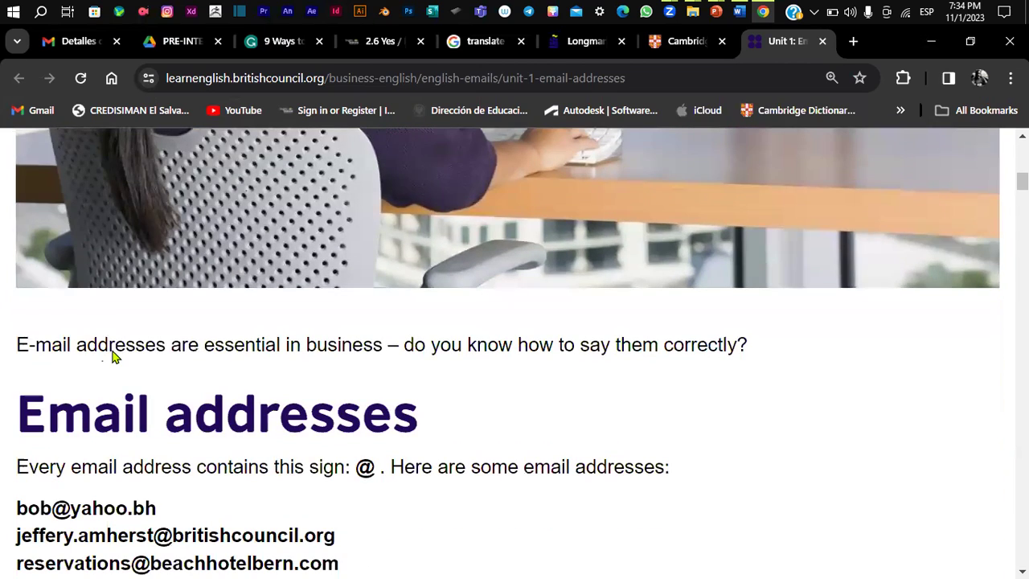
key("ctrl+plus")
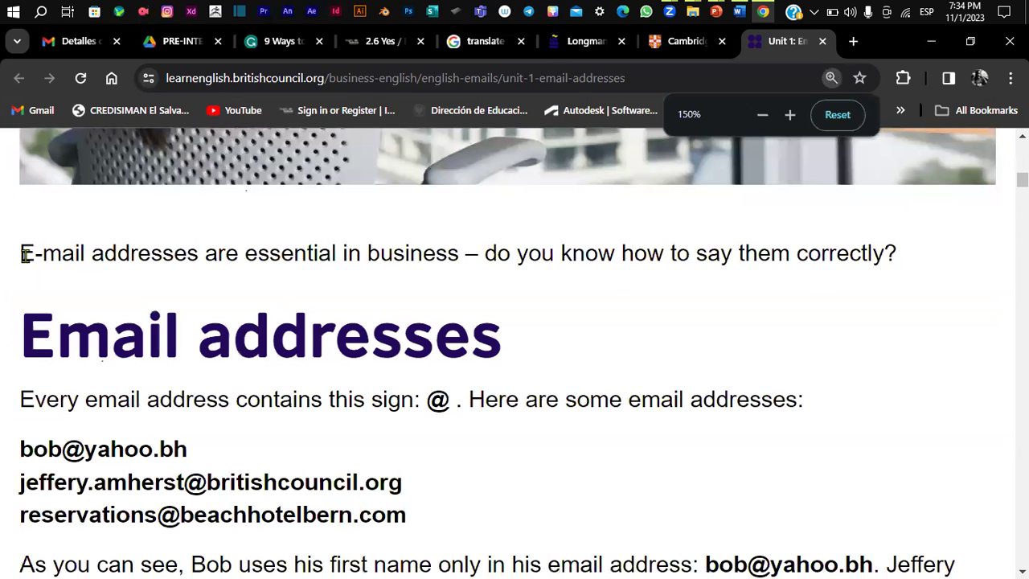
left_click_drag(21, 254, 86, 254)
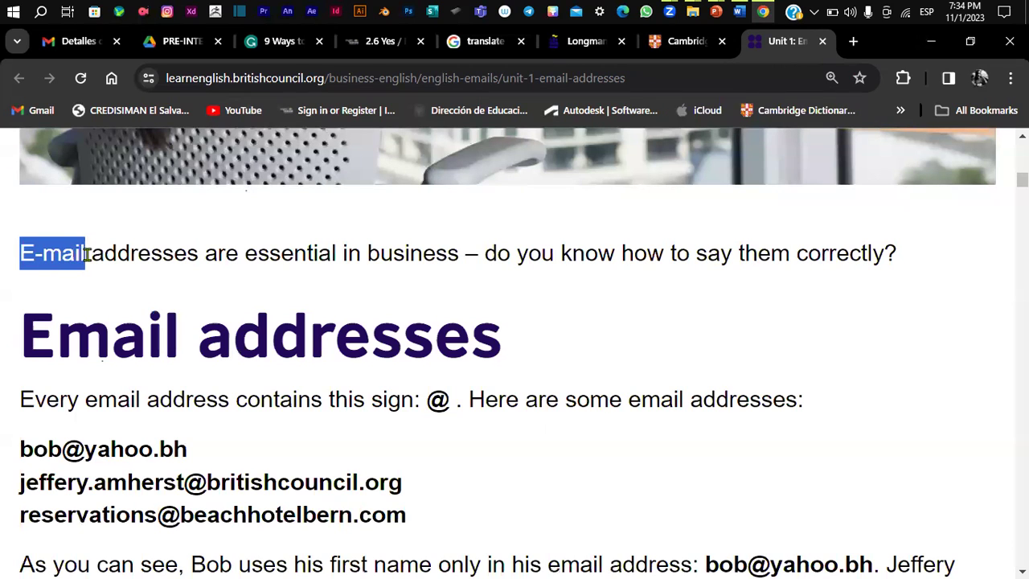
left_click_drag(2, 266, 81, 255)
left_click_drag(21, 254, 70, 256)
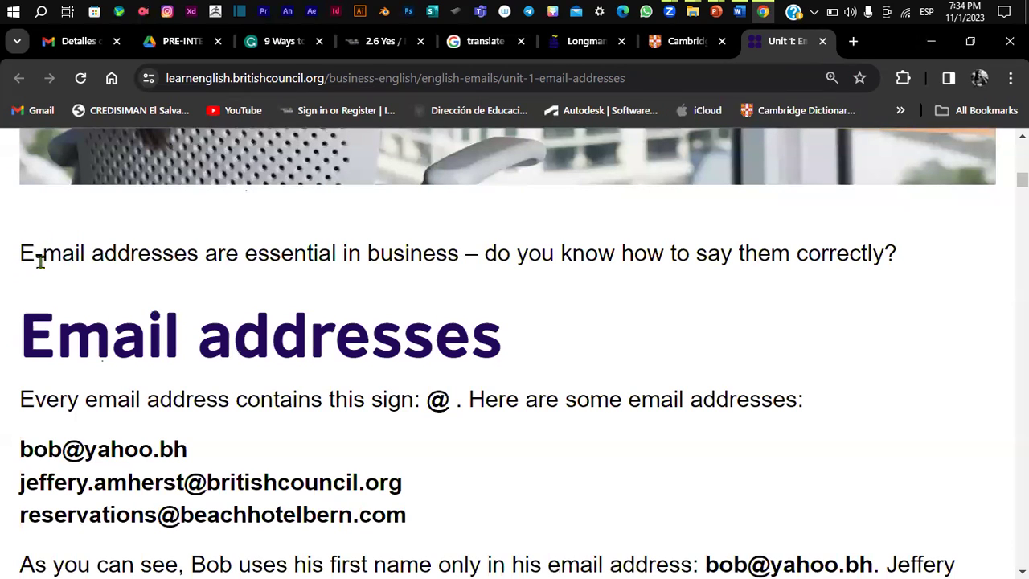
left_click(103, 259)
left_click_drag(22, 254, 196, 255)
left_click(96, 256)
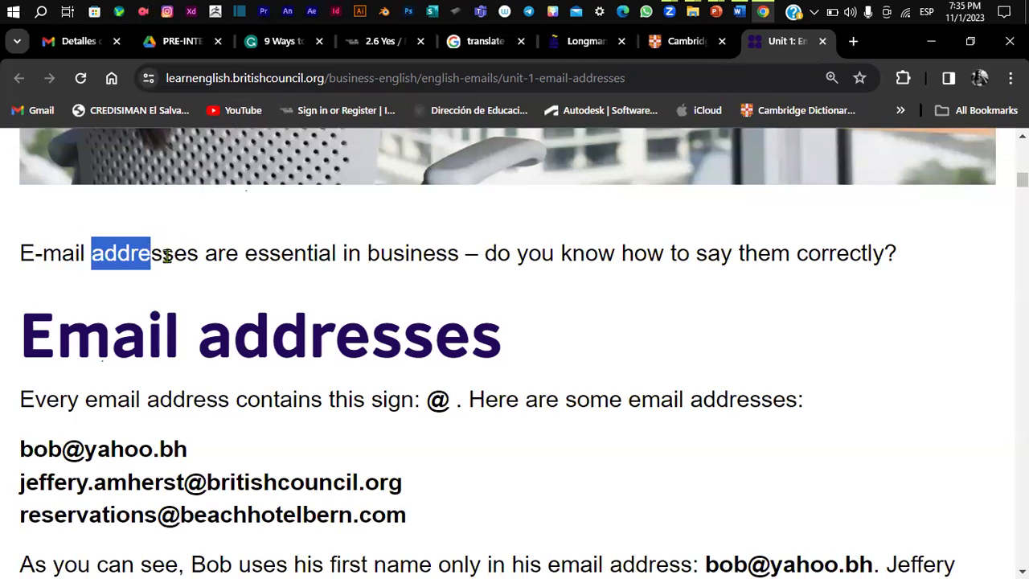
left_click(267, 264)
left_click_drag(23, 258, 730, 258)
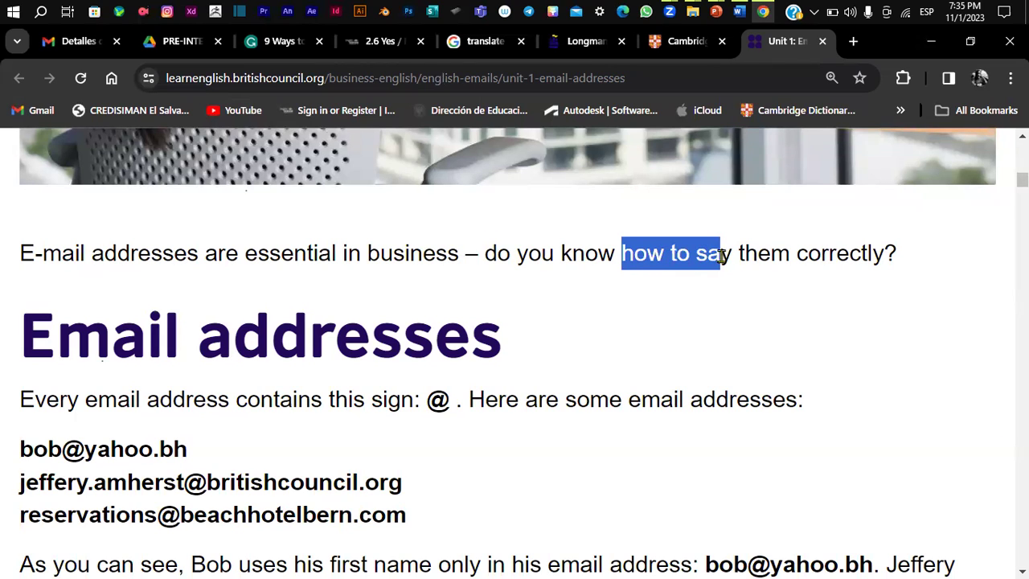
left_click_drag(730, 259, 981, 283)
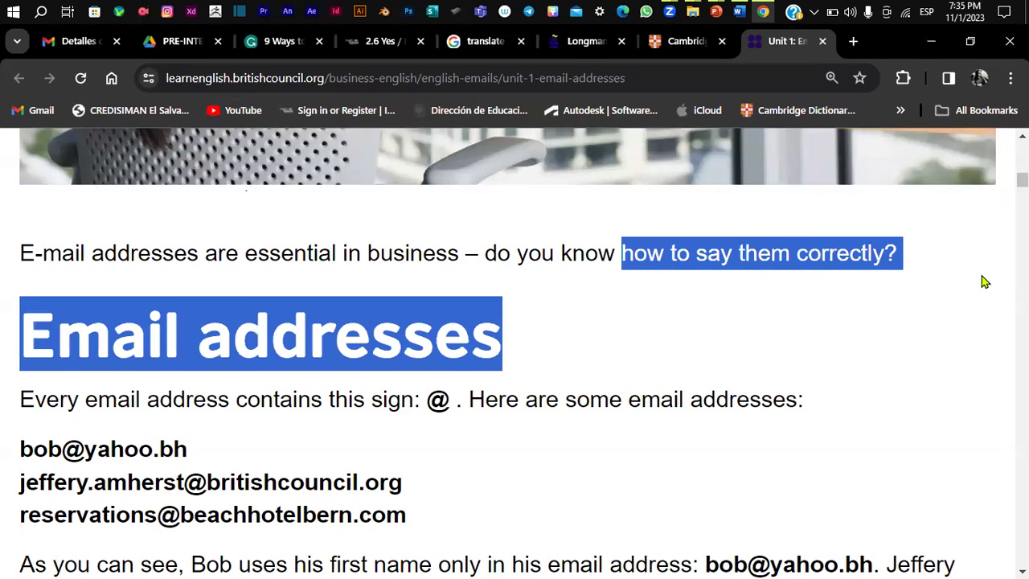
left_click(684, 305)
scroll(685, 390, "up", 1)
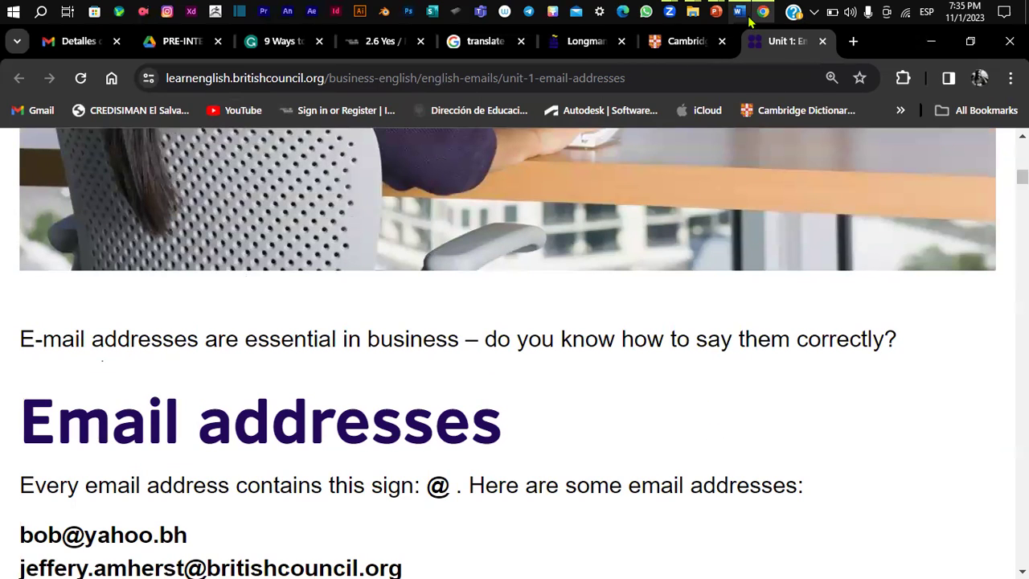
Bring the Beginner Module 1 folder window forward and open the Class 3 document.
mouse_move(741, 19)
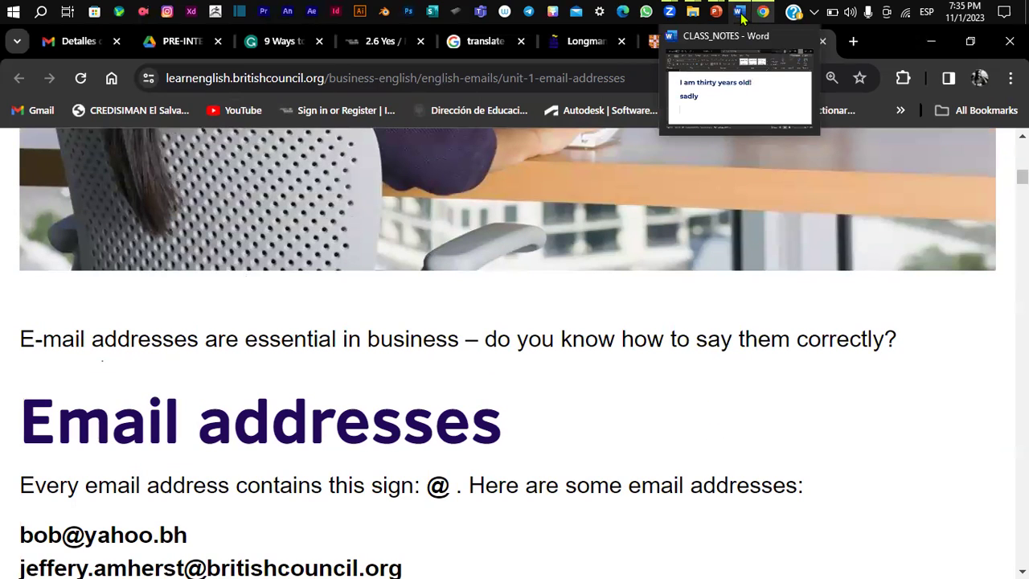
mouse_move(693, 14)
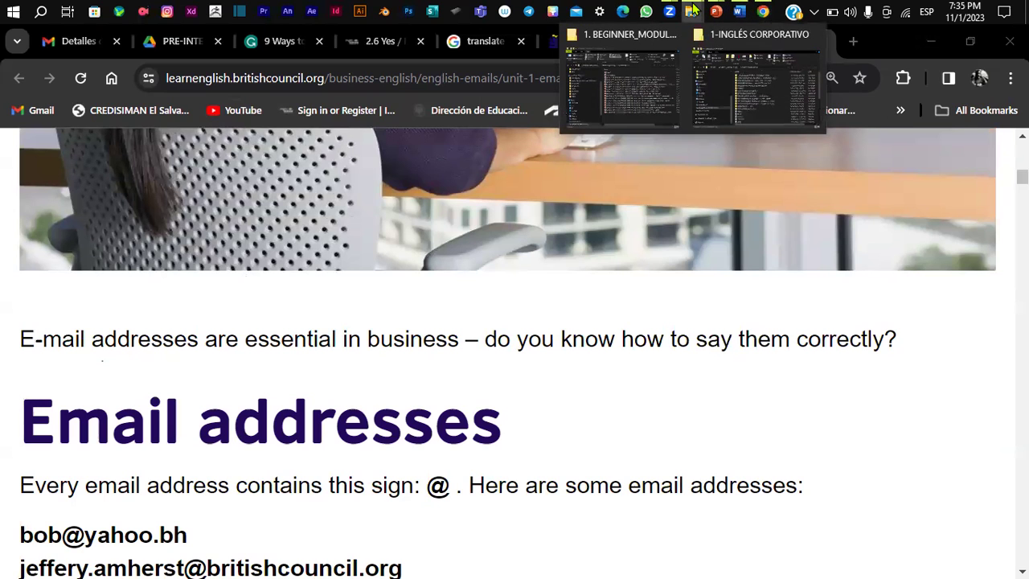
left_click(632, 48)
left_click(392, 200)
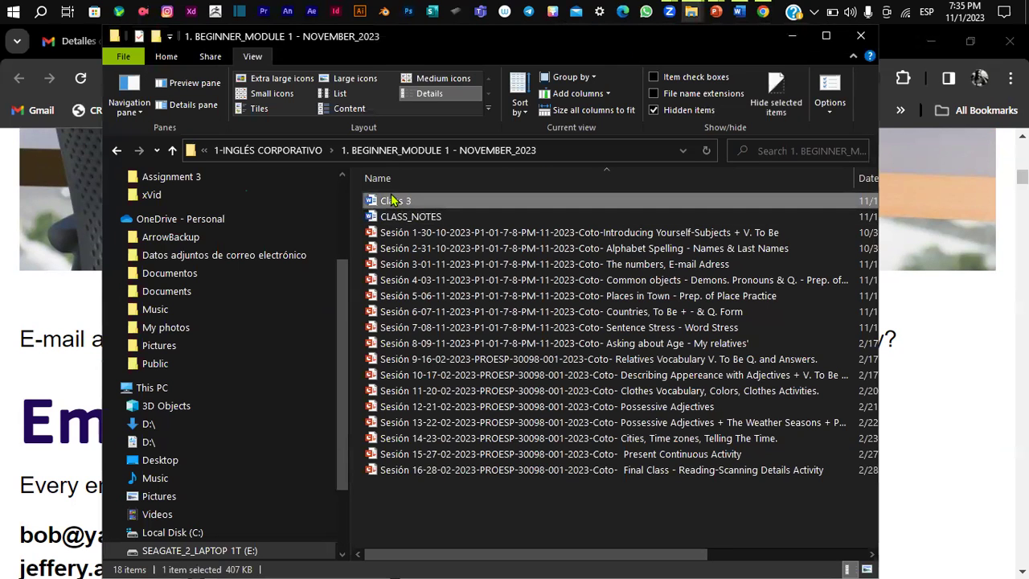
double_click(392, 200)
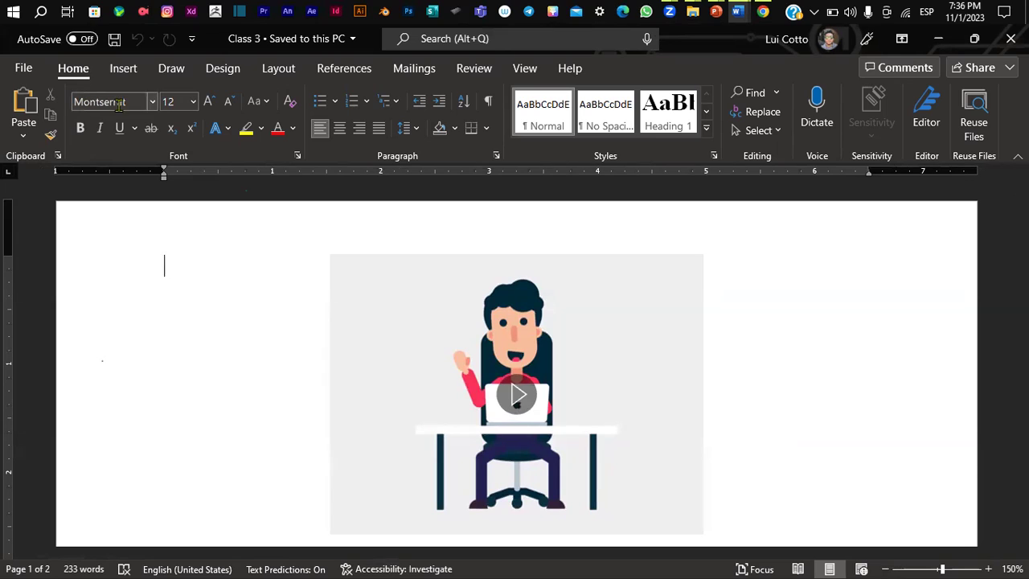
scroll(282, 331, "down", 3)
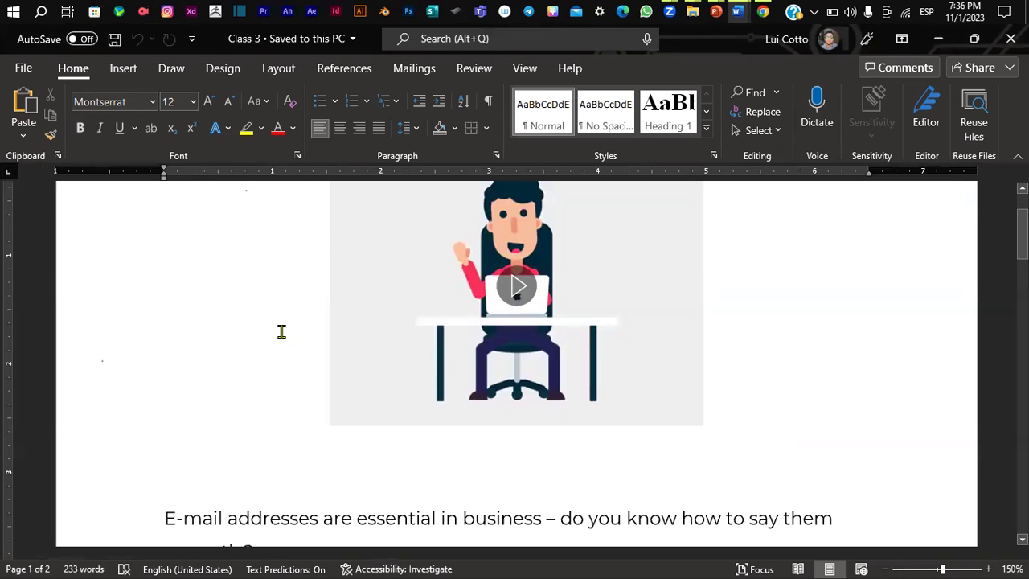
scroll(281, 332, "down", 3)
scroll(281, 331, "down", 2)
scroll(281, 331, "down", 3)
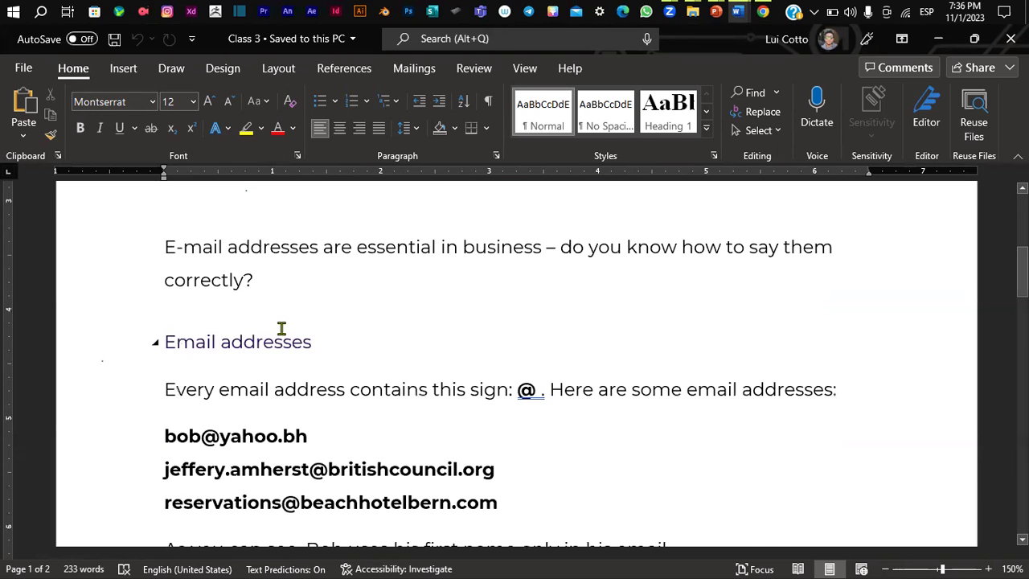
left_click_drag(166, 242, 320, 333)
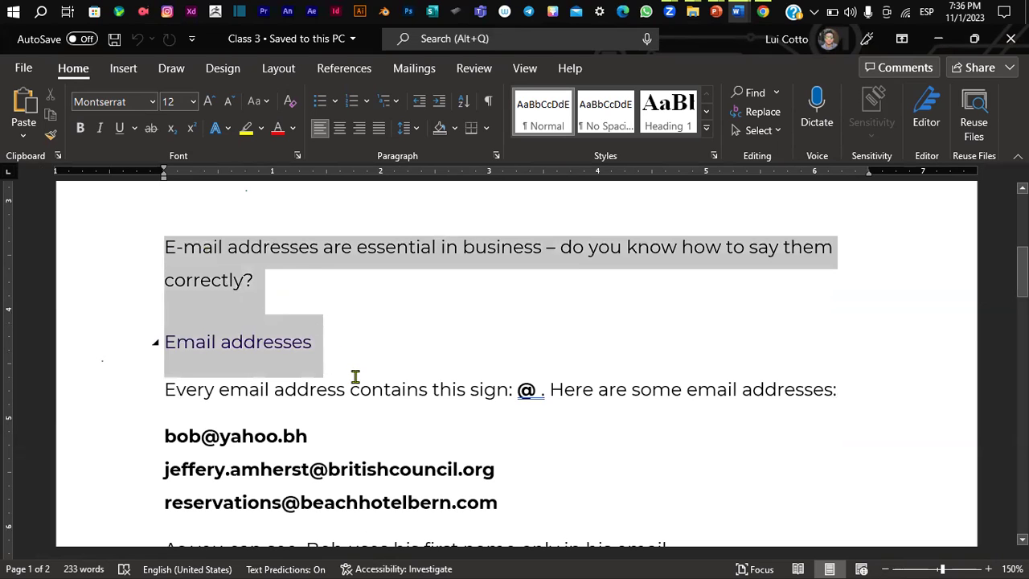
scroll(403, 410, "down", 2)
scroll(404, 410, "down", 3)
scroll(404, 410, "down", 3)
scroll(404, 410, "down", 1)
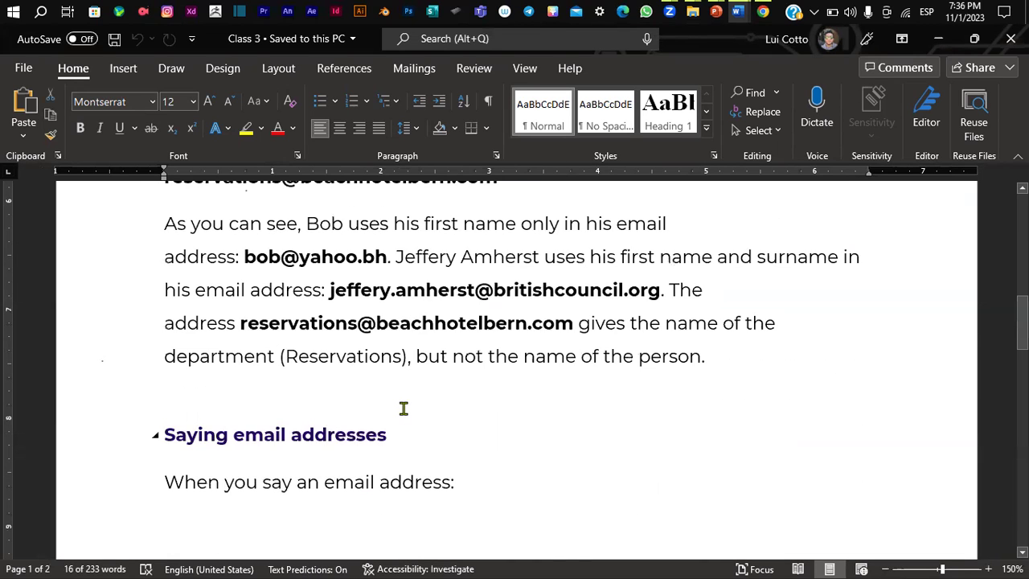
scroll(403, 408, "down", 3)
scroll(404, 408, "down", 2)
scroll(403, 408, "down", 5)
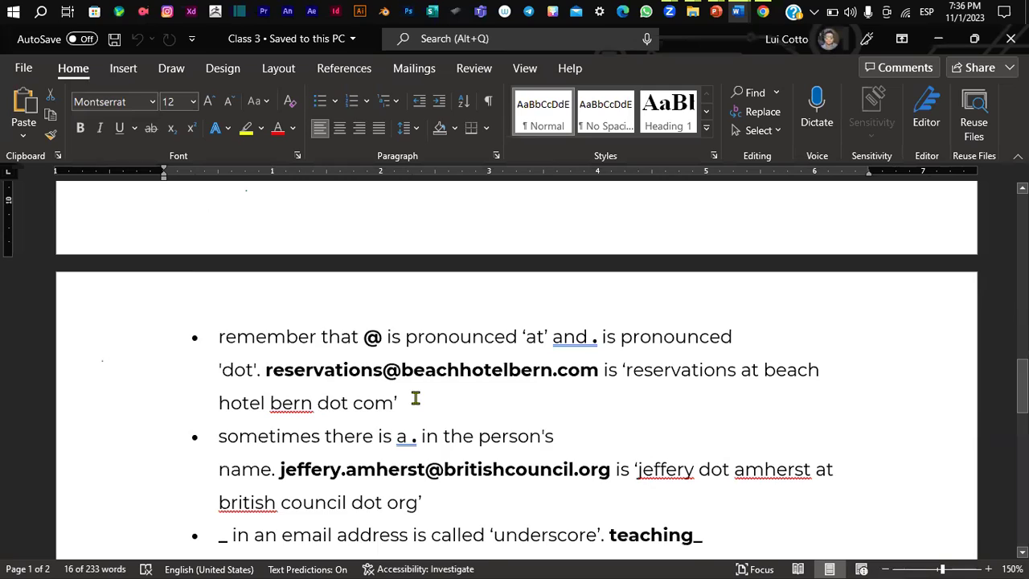
scroll(415, 398, "down", 2)
scroll(416, 398, "down", 1)
scroll(416, 397, "down", 1)
scroll(418, 396, "down", 1)
scroll(418, 397, "down", 1)
scroll(418, 397, "down", 2)
scroll(418, 396, "down", 1)
scroll(418, 396, "down", 1)
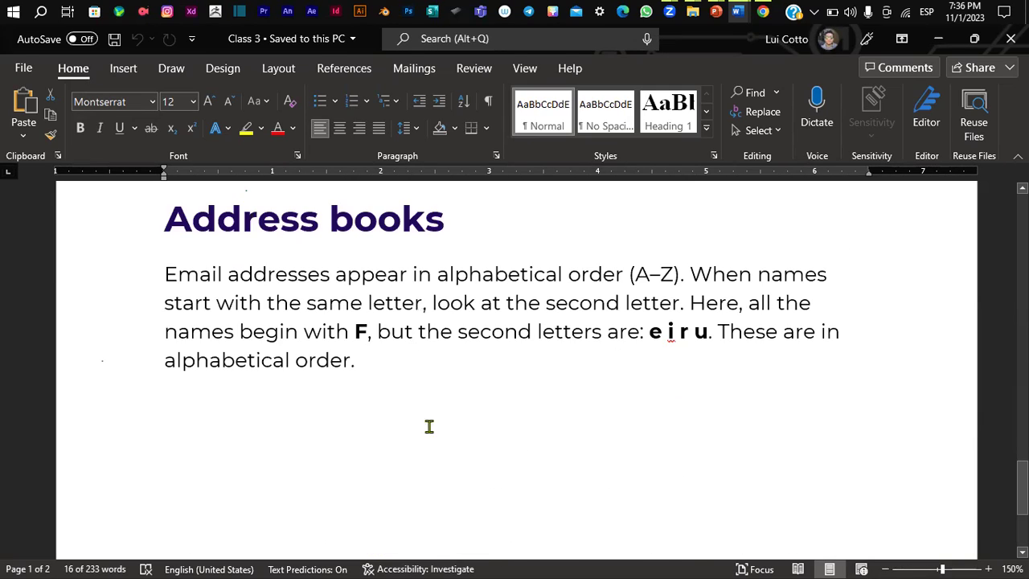
scroll(431, 431, "up", 1)
scroll(430, 431, "up", 2)
scroll(432, 433, "up", 3)
scroll(432, 432, "up", 2)
scroll(431, 433, "up", 4)
scroll(431, 431, "up", 5)
scroll(431, 430, "up", 3)
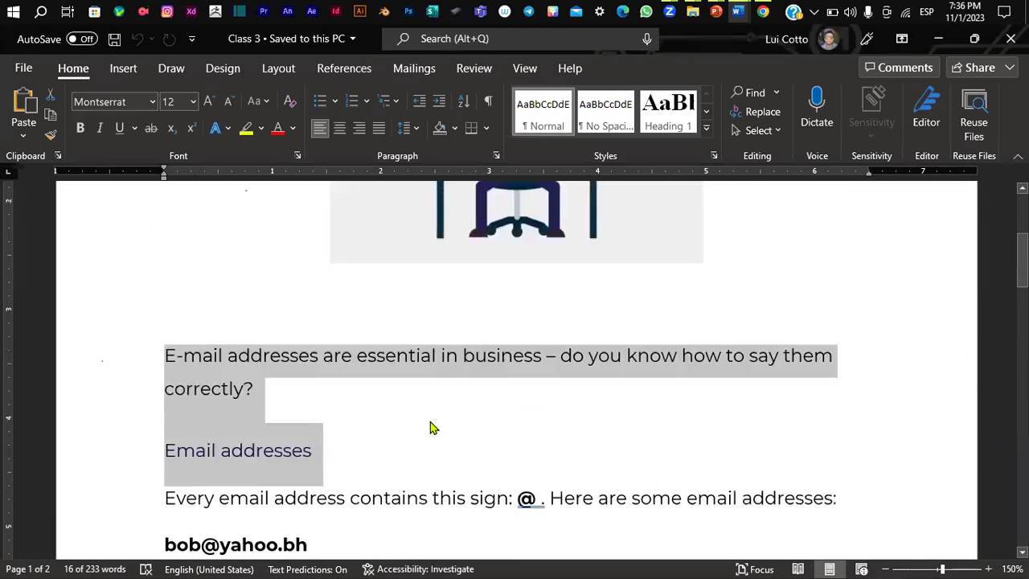
scroll(430, 428, "up", 2)
scroll(260, 356, "up", 1)
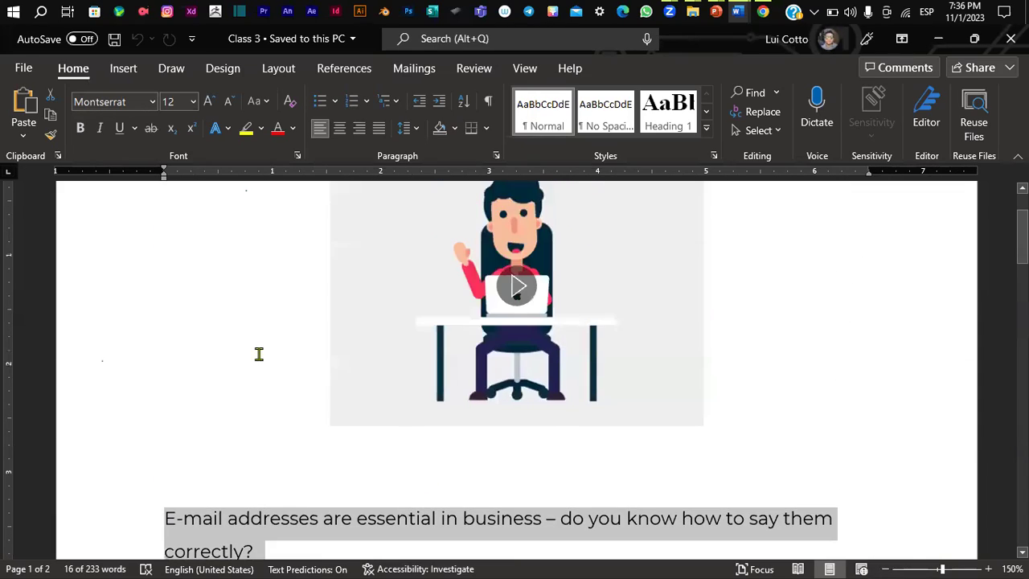
left_click(193, 301)
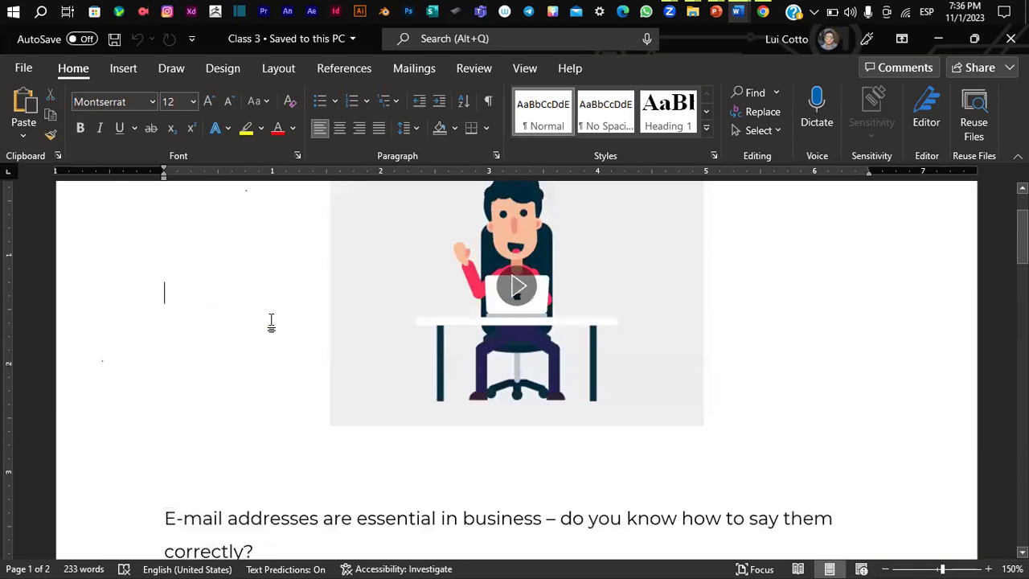
scroll(266, 332, "down", 2)
double_click(220, 487)
left_click(214, 486)
Select all text in Class 3 and start Read Aloud from the Search box.
scroll(319, 331, "down", 2)
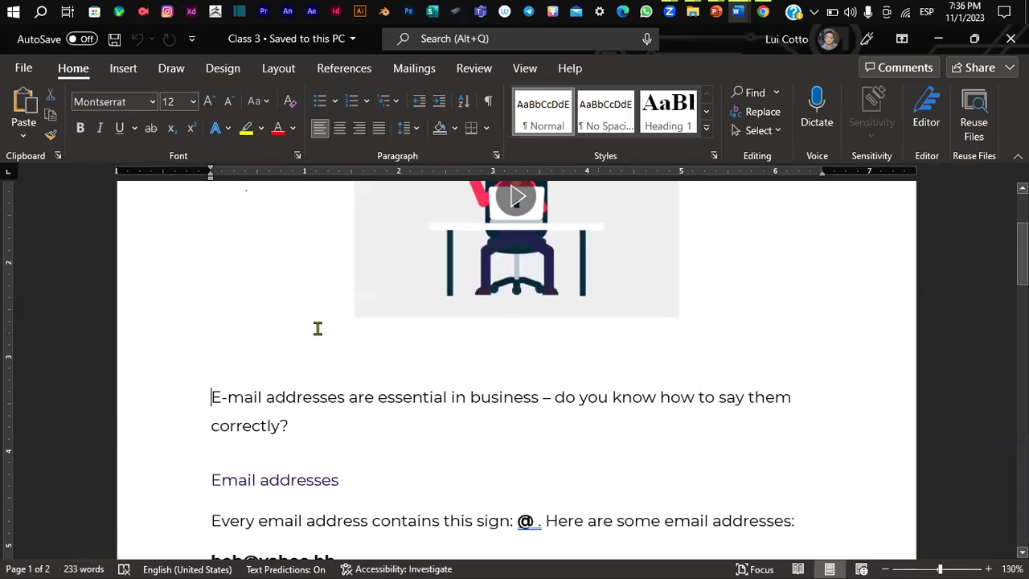
double_click(216, 396)
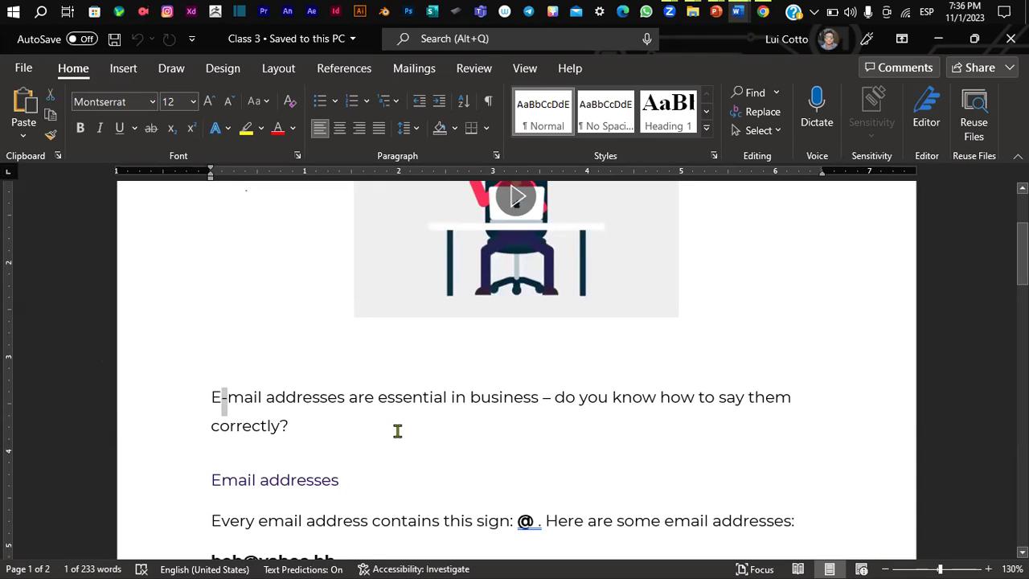
key("ctrl+a")
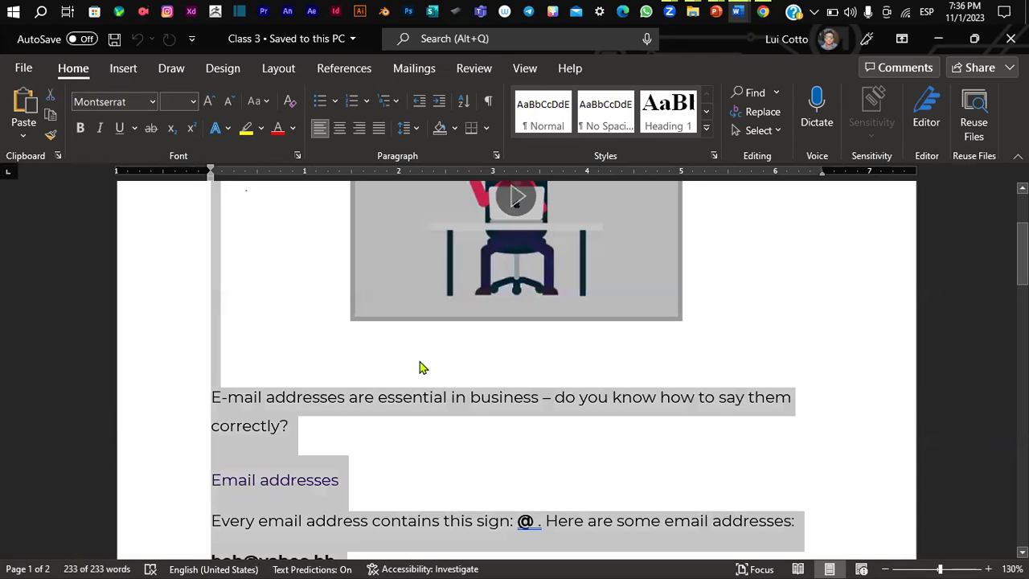
left_click(479, 40)
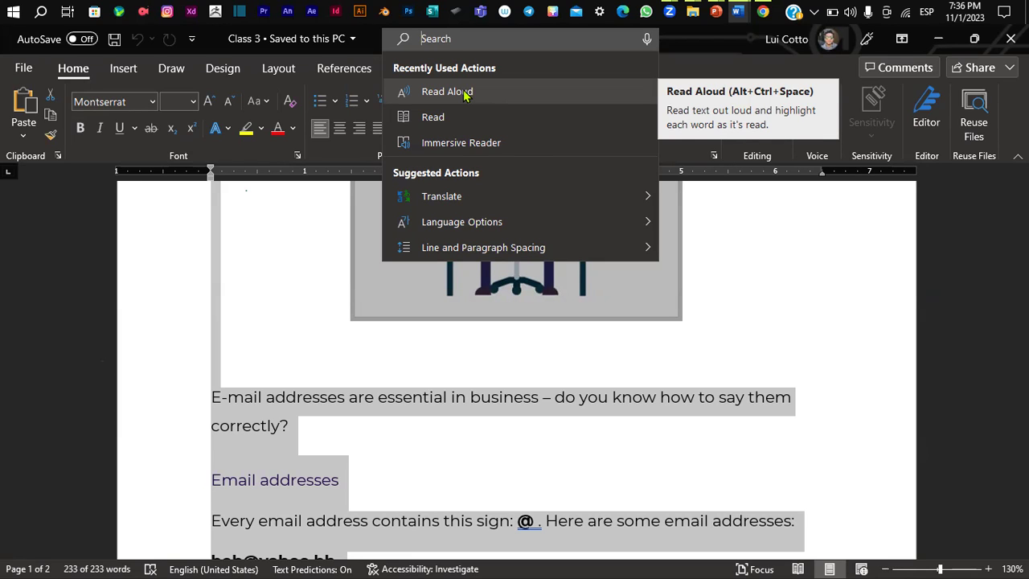
left_click(447, 91)
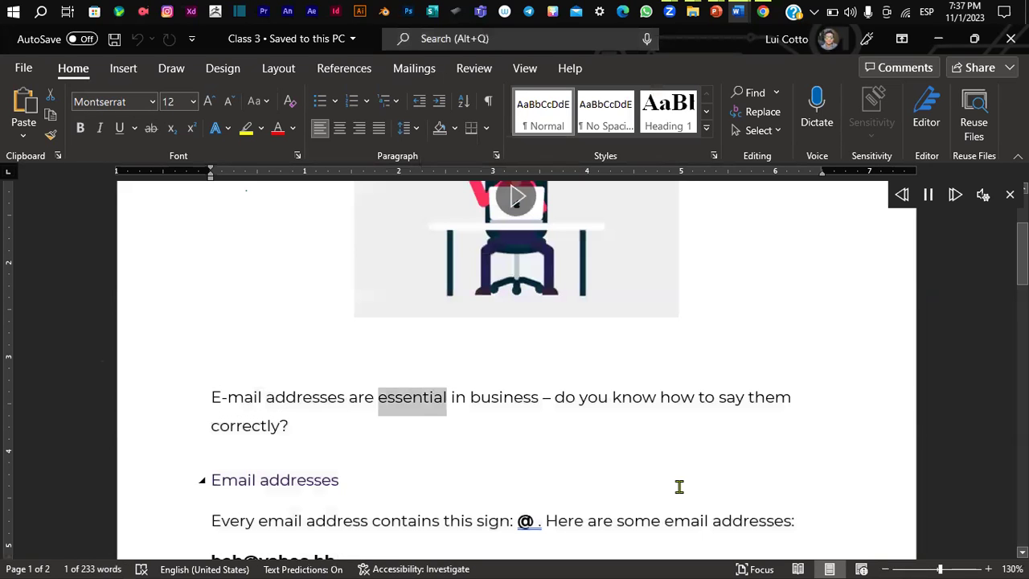
Scroll along with the reading through the sample addresses to the 'Saying email addresses' tips.
scroll(678, 485, "down", 1)
scroll(678, 486, "down", 1)
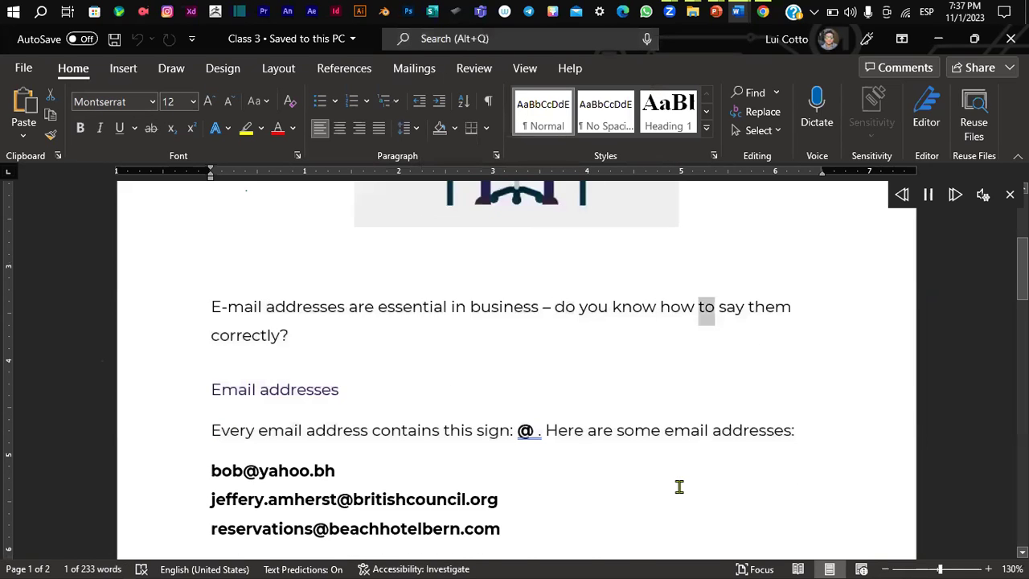
scroll(679, 486, "down", 1)
scroll(678, 486, "down", 1)
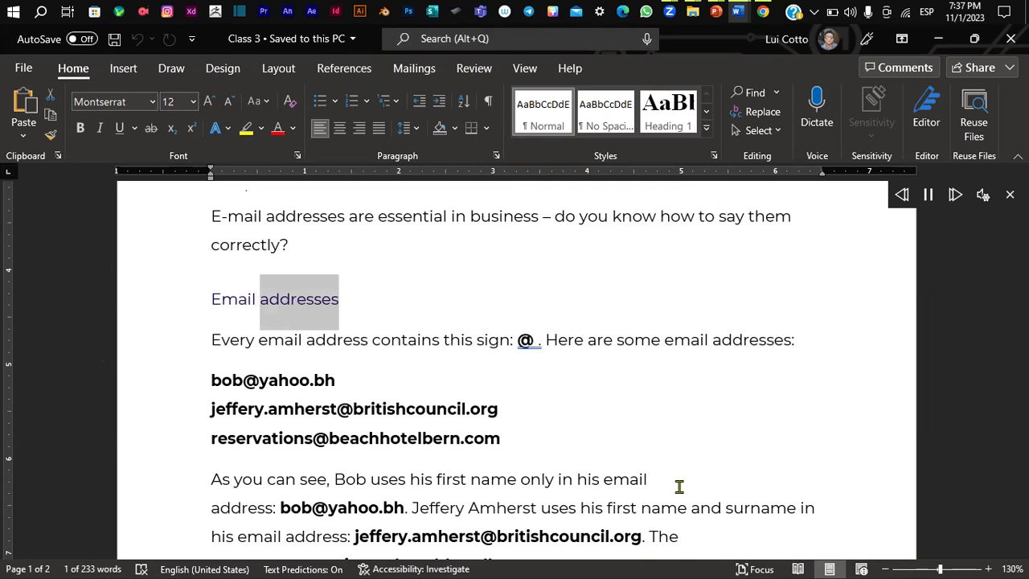
scroll(678, 486, "up", 1)
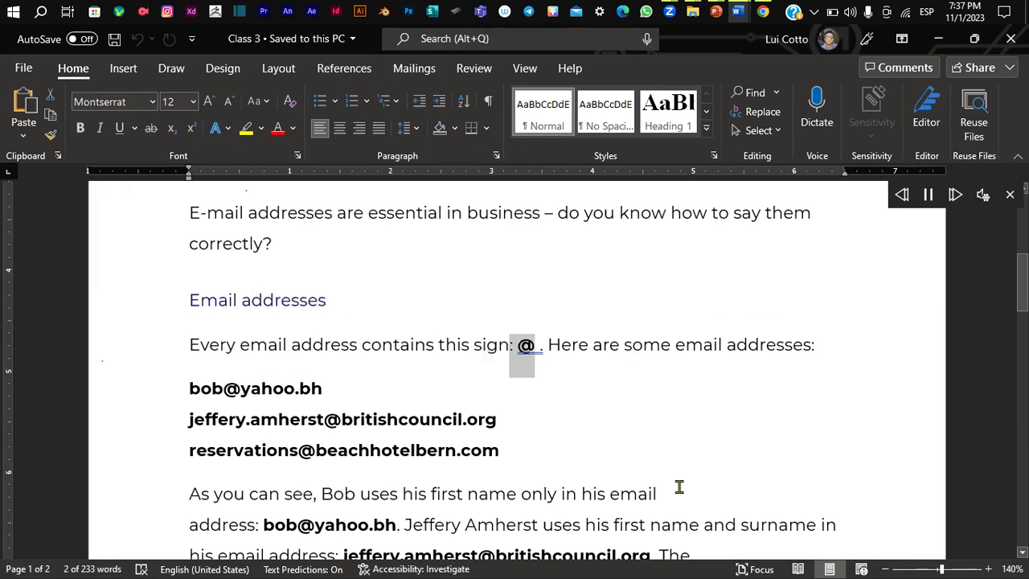
scroll(678, 485, "down", 1)
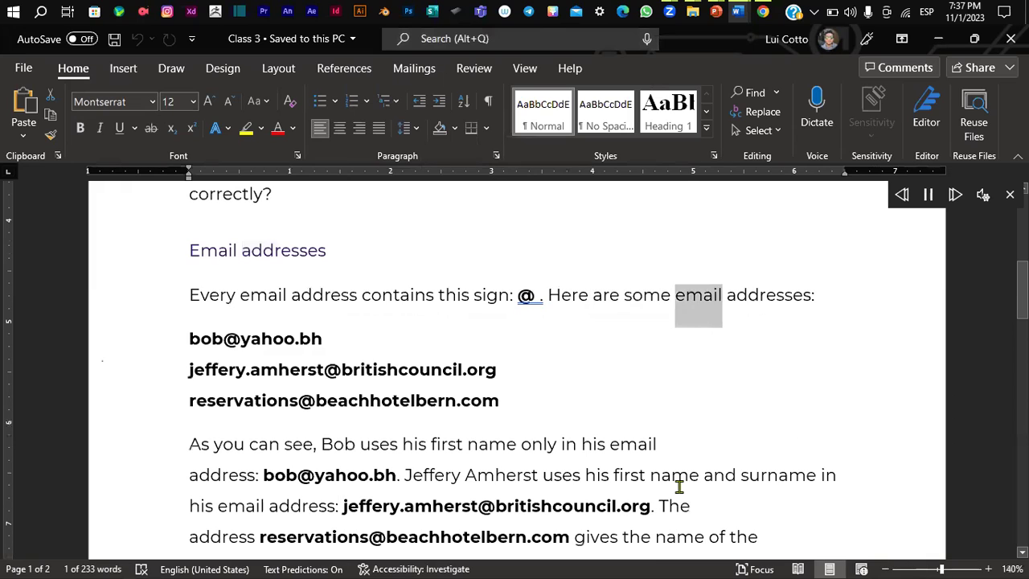
scroll(678, 485, "down", 1)
scroll(678, 485, "down", 1)
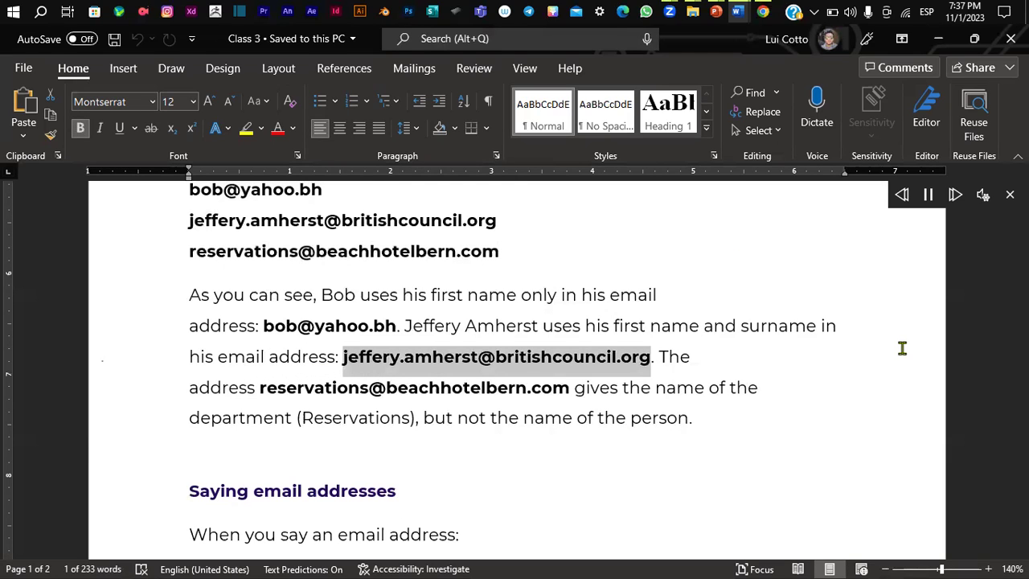
scroll(896, 348, "down", 1)
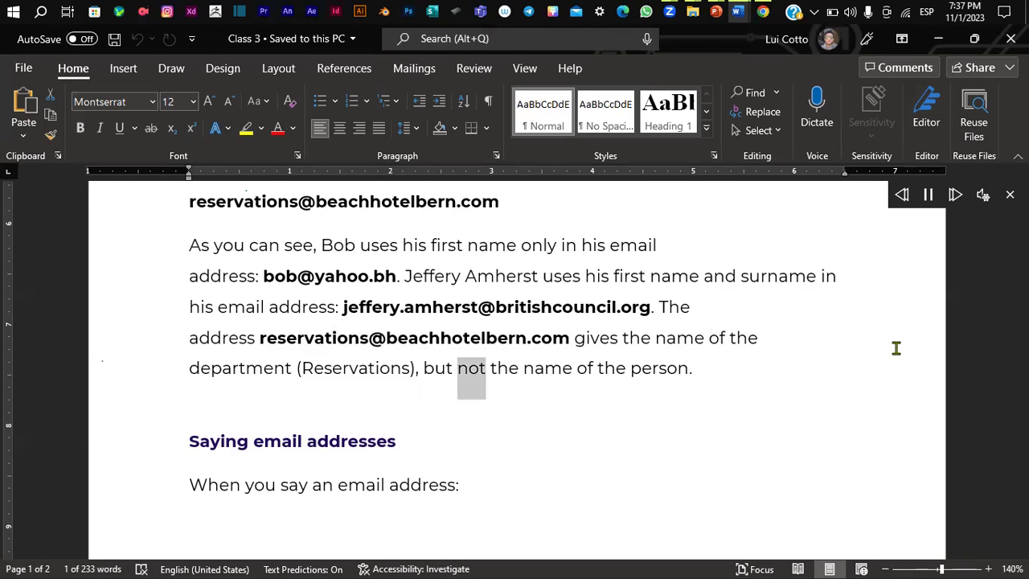
scroll(896, 347, "down", 2)
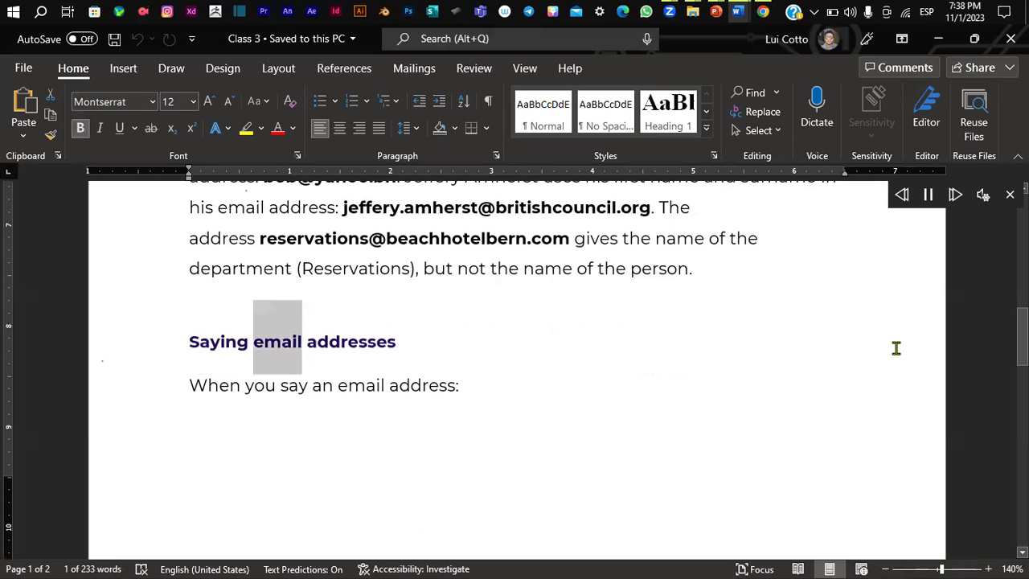
scroll(897, 347, "down", 1)
scroll(897, 347, "down", 1)
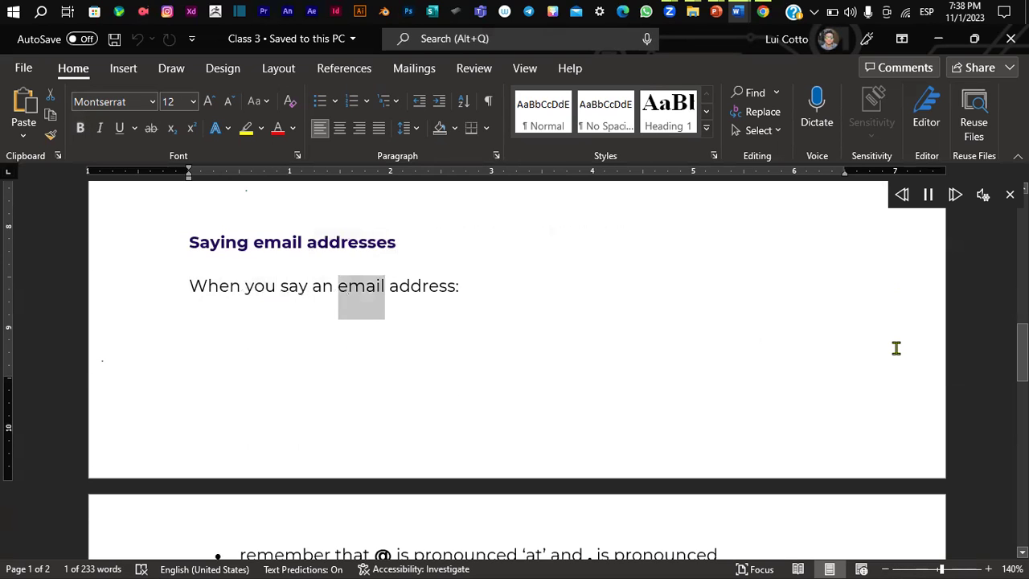
scroll(896, 347, "down", 3)
scroll(895, 347, "down", 2)
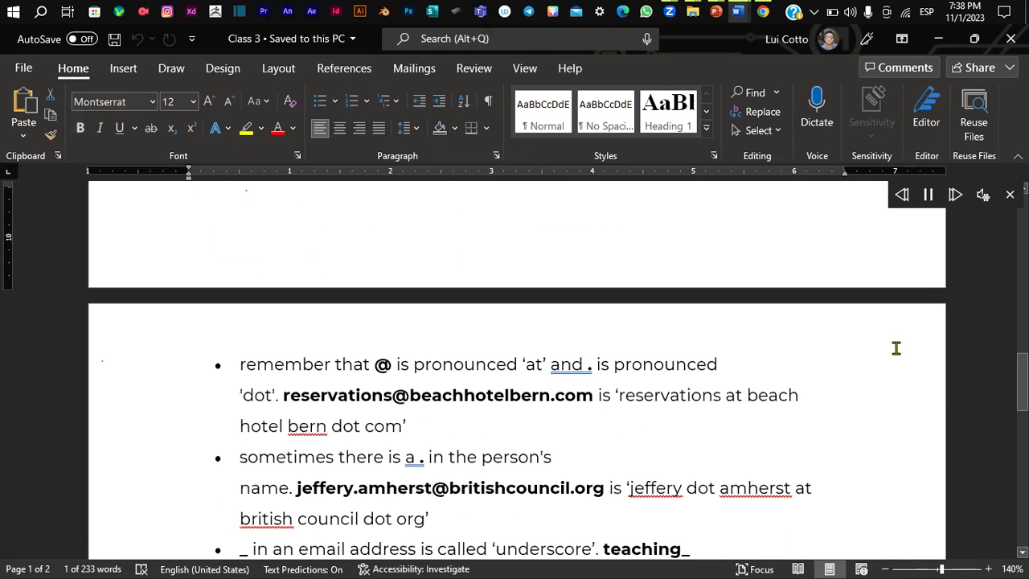
Scroll through the pronunciation bullets and Address books section as they're read, then back up.
scroll(892, 350, "down", 3)
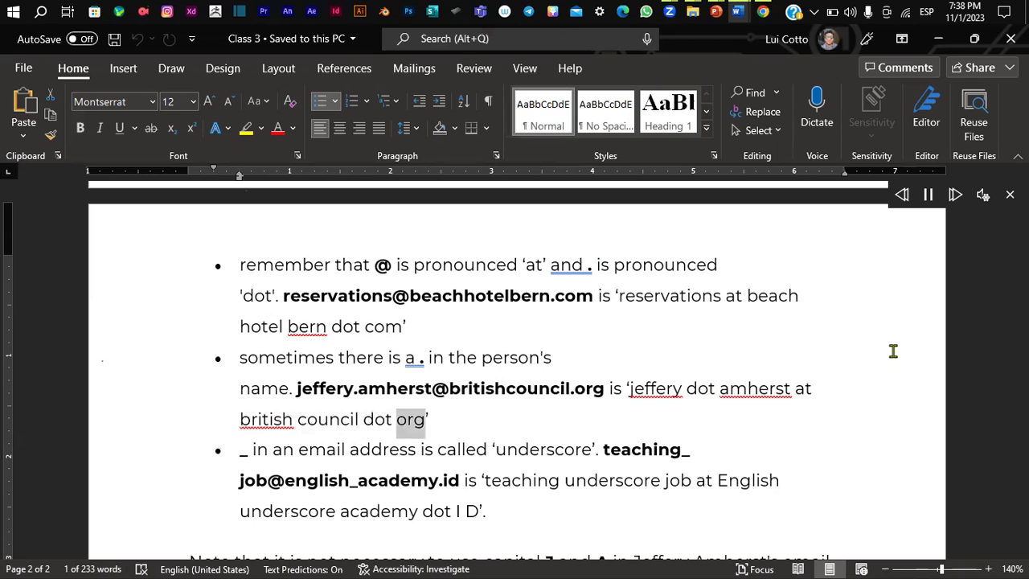
scroll(892, 351, "down", 3)
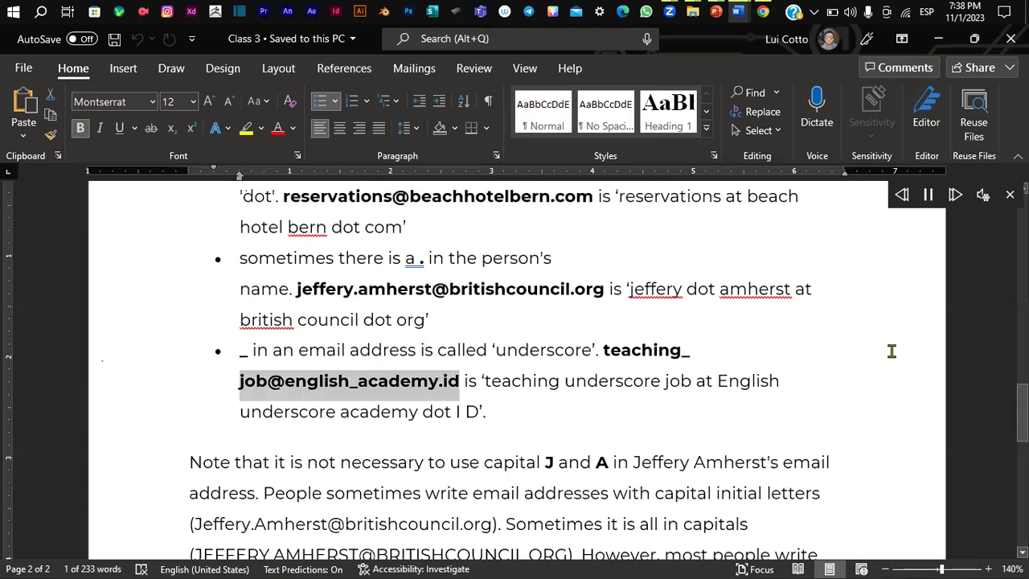
scroll(891, 351, "down", 1)
scroll(892, 351, "down", 1)
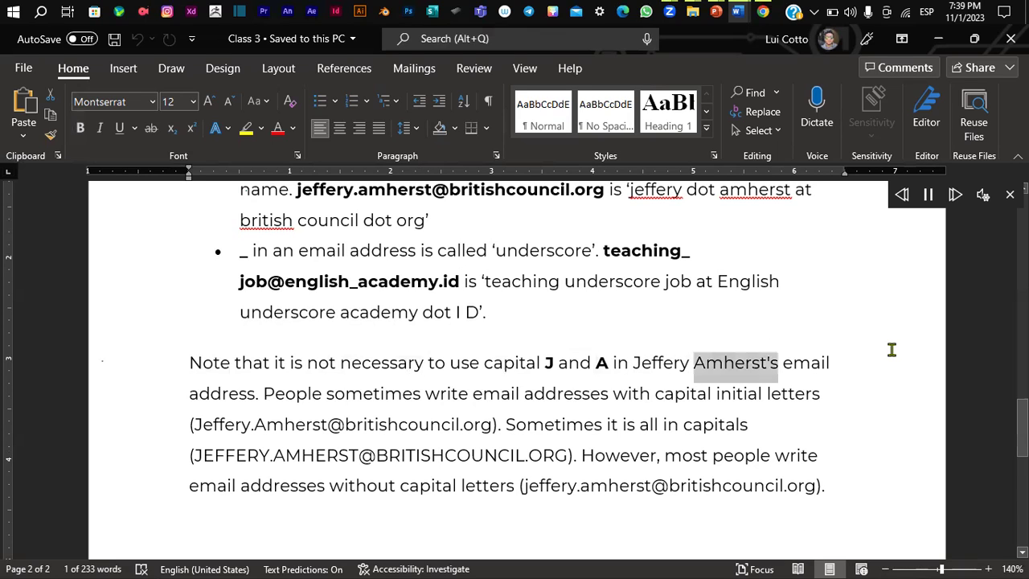
scroll(891, 349, "down", 1)
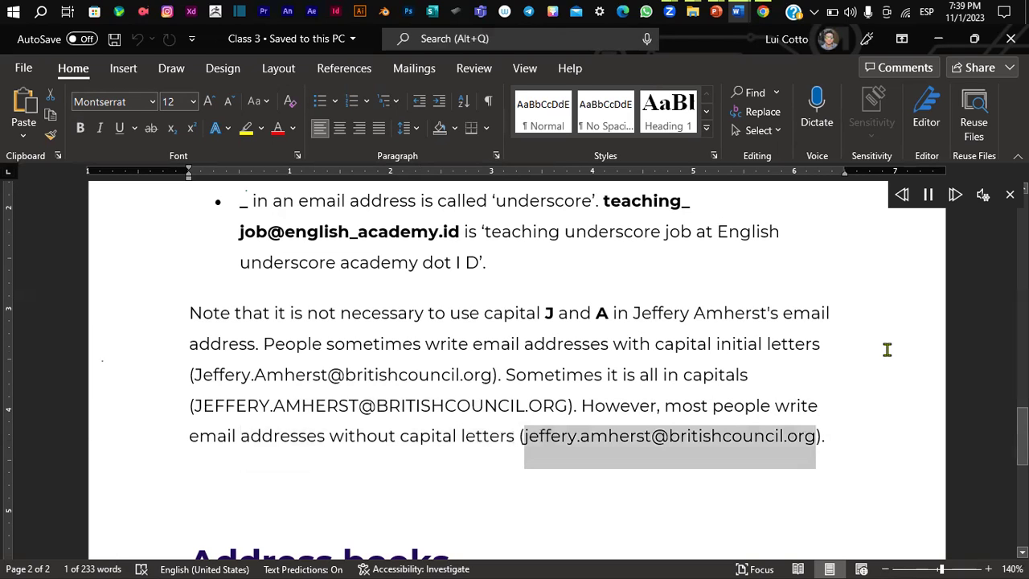
scroll(886, 349, "down", 2)
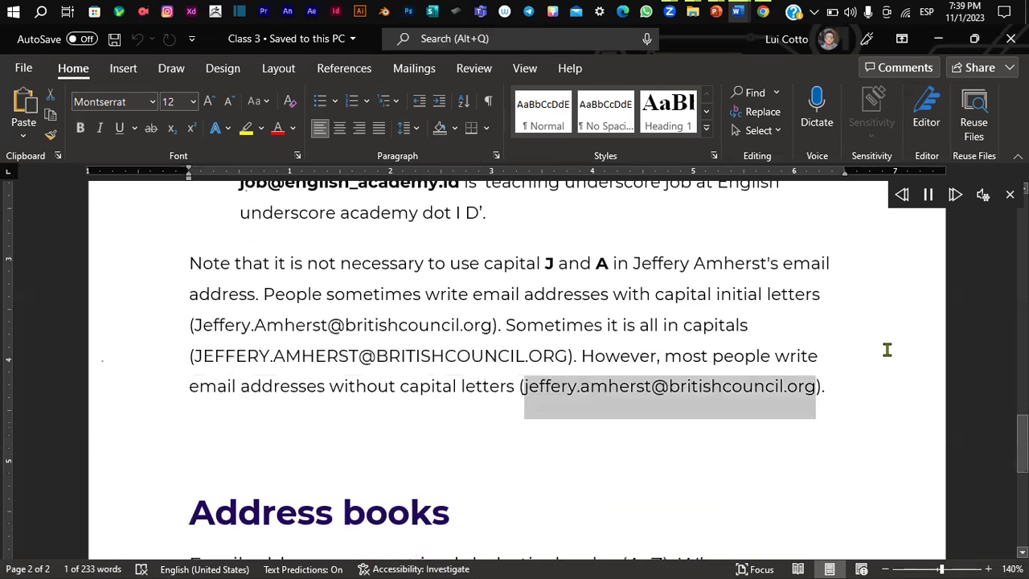
scroll(886, 349, "down", 5)
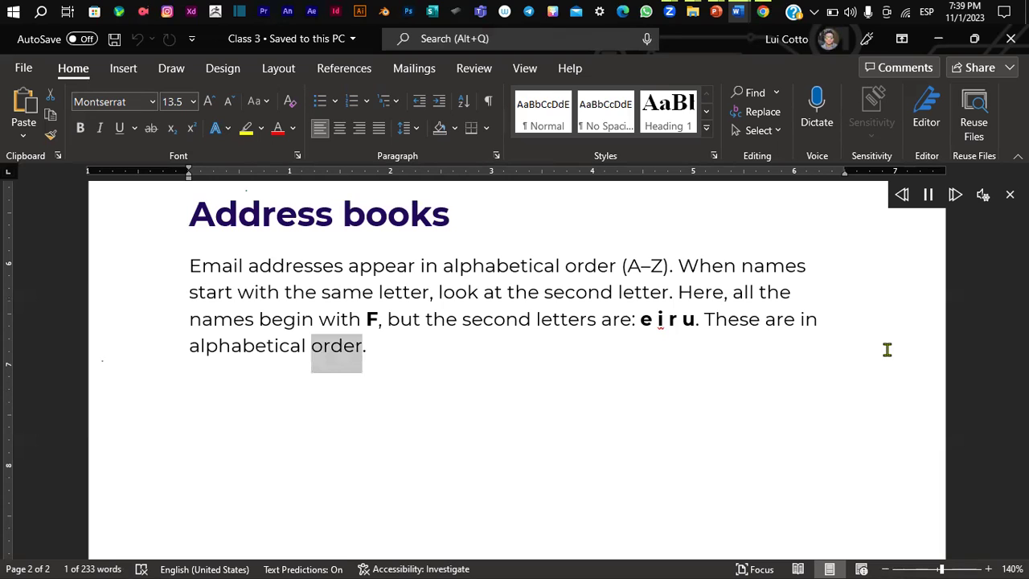
scroll(884, 349, "down", 2)
scroll(868, 344, "down", 2)
scroll(810, 390, "up", 5)
scroll(810, 390, "up", 3)
scroll(809, 393, "up", 4)
scroll(808, 393, "up", 4)
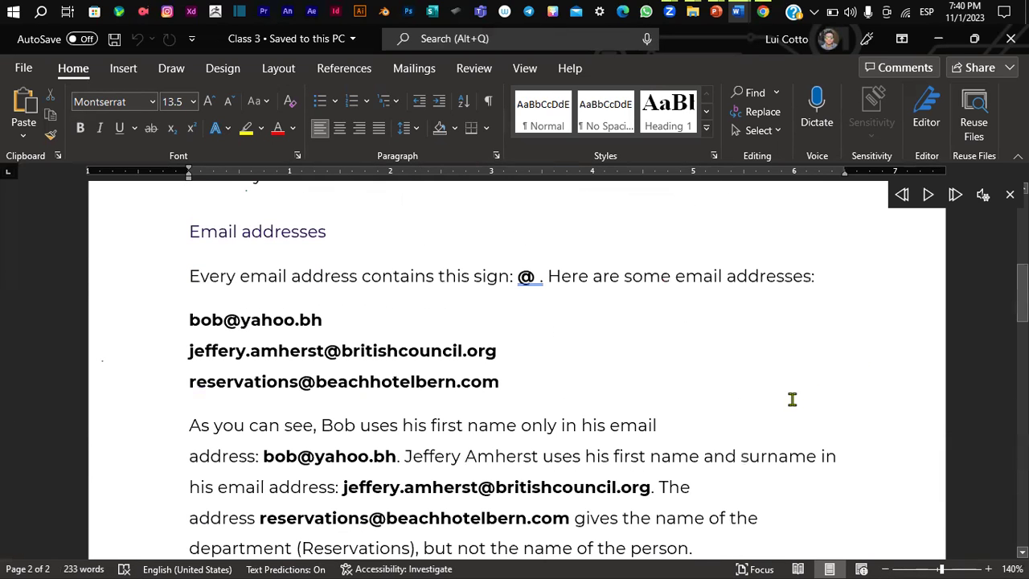
scroll(790, 398, "up", 4)
scroll(785, 386, "up", 1)
scroll(786, 386, "down", 3)
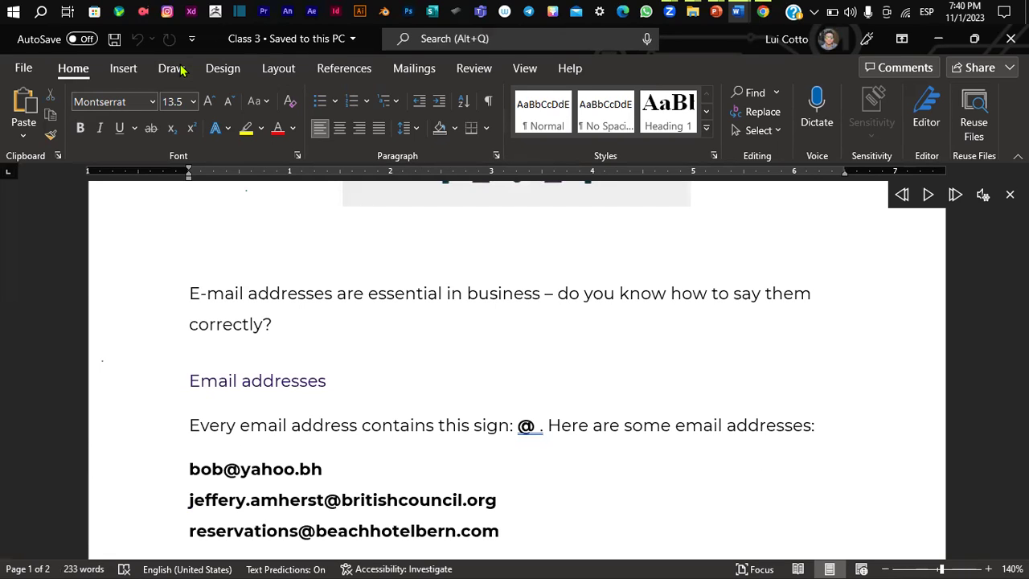
scroll(691, 413, "up", 1)
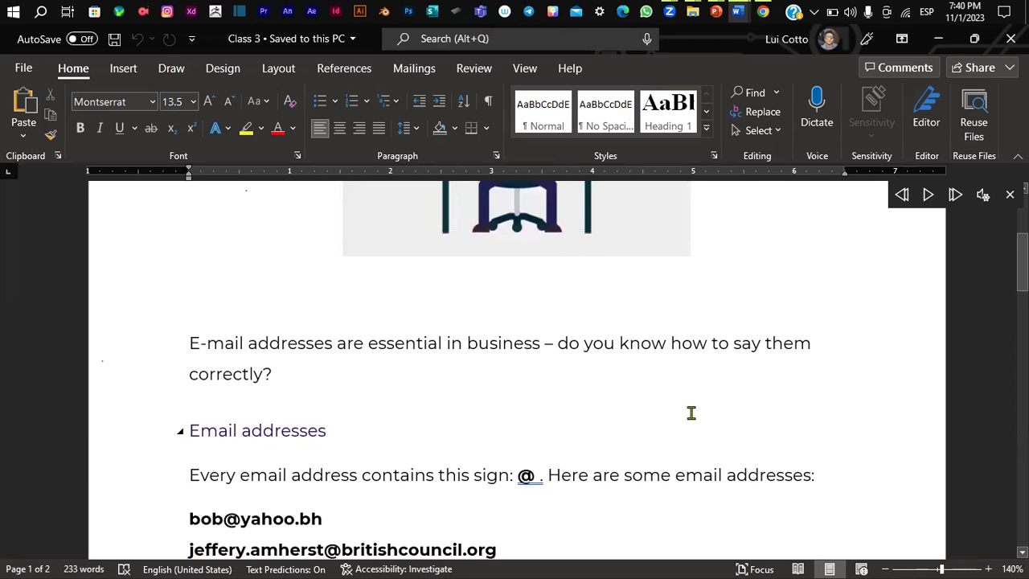
scroll(692, 413, "up", 2)
scroll(688, 411, "up", 1)
scroll(688, 411, "up", 1)
scroll(688, 411, "down", 3)
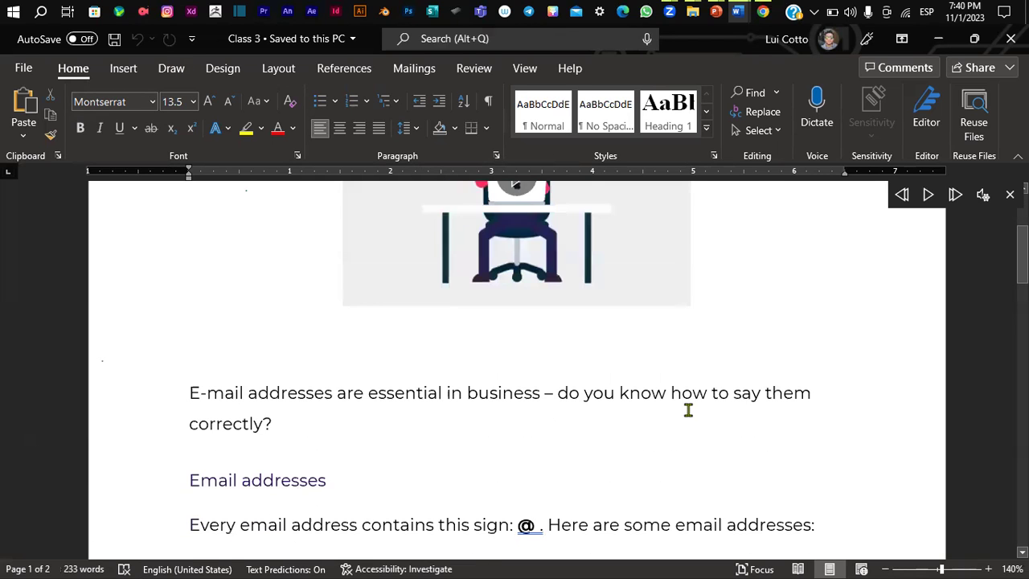
scroll(640, 397, "down", 1)
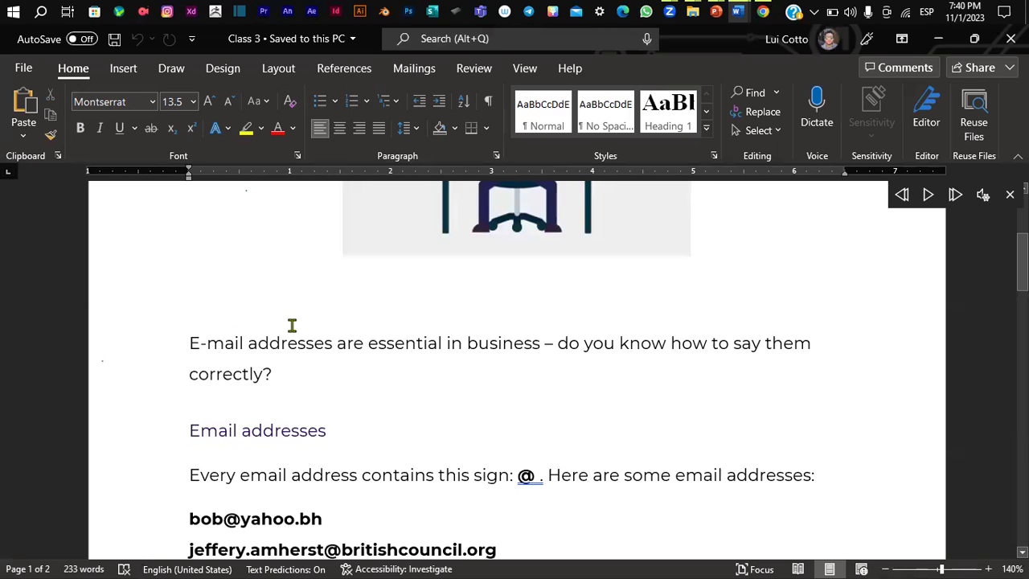
scroll(295, 322, "up", 2)
scroll(296, 323, "up", 1)
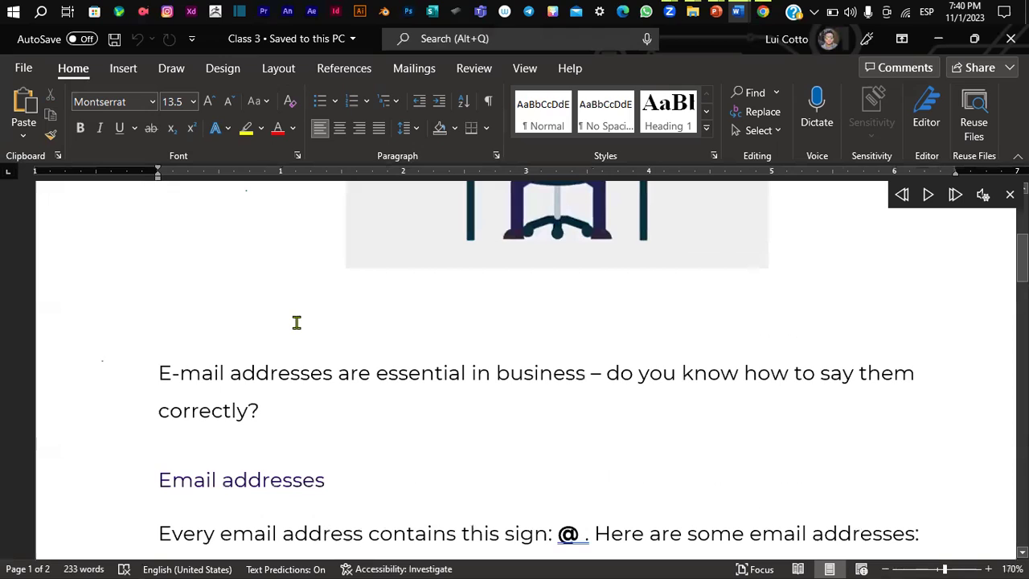
scroll(296, 323, "down", 1)
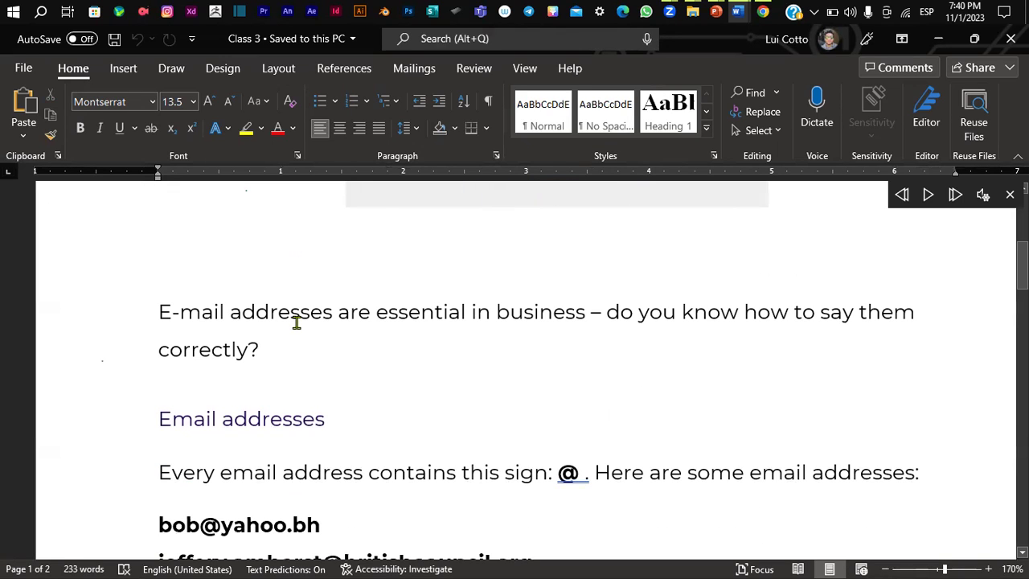
left_click(377, 316)
left_click_drag(409, 316, 466, 318)
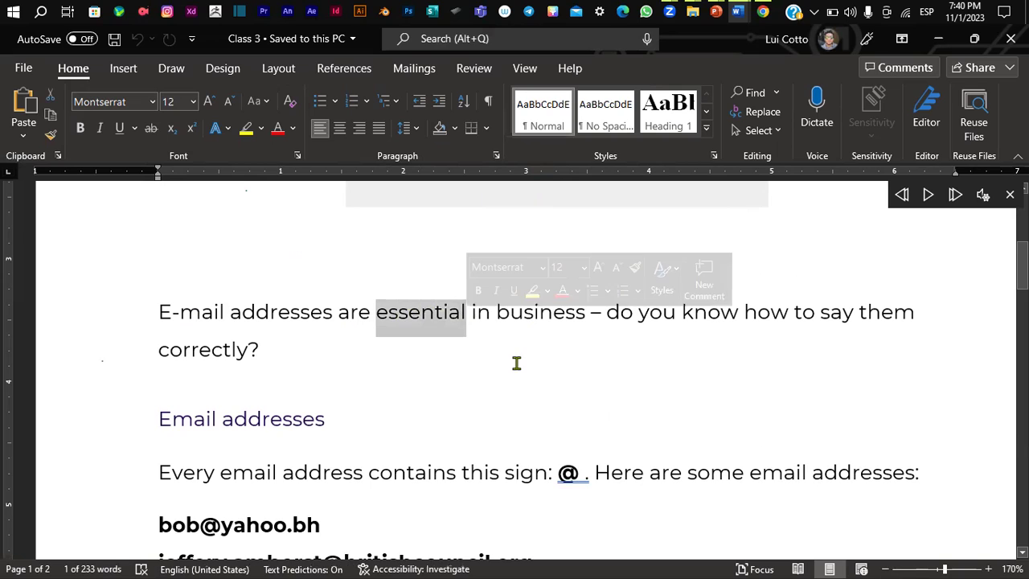
scroll(485, 359, "down", 1)
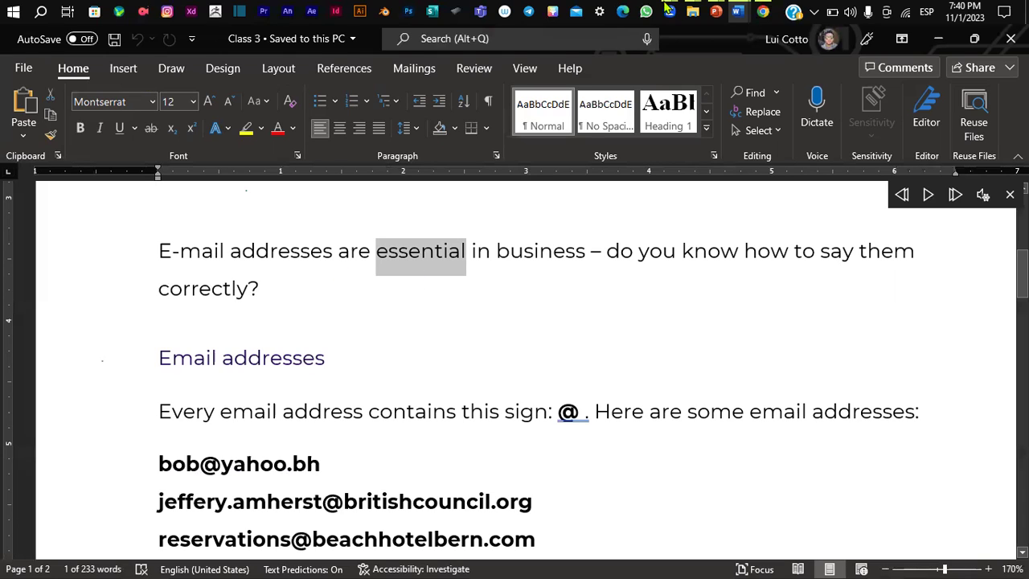
mouse_move(713, 9)
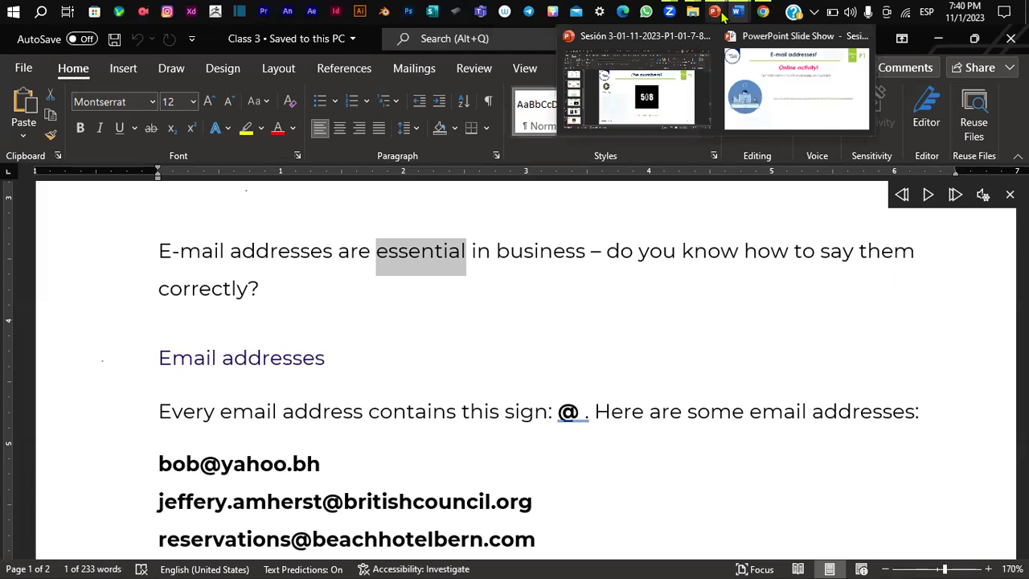
left_click(511, 254)
scroll(514, 312, "up", 1)
scroll(516, 316, "up", 2)
scroll(517, 318, "up", 2)
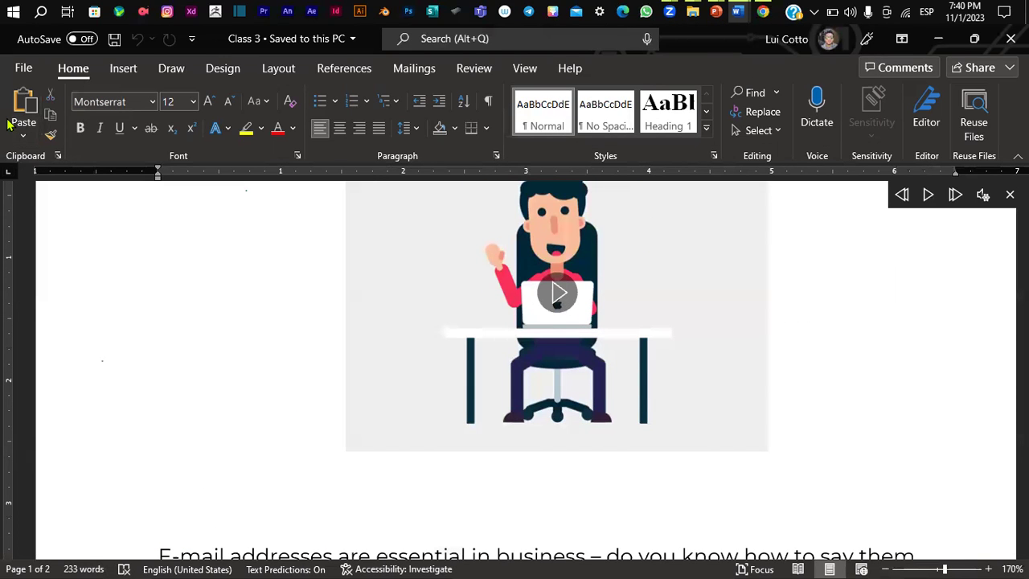
scroll(121, 262, "down", 1)
scroll(122, 262, "down", 2)
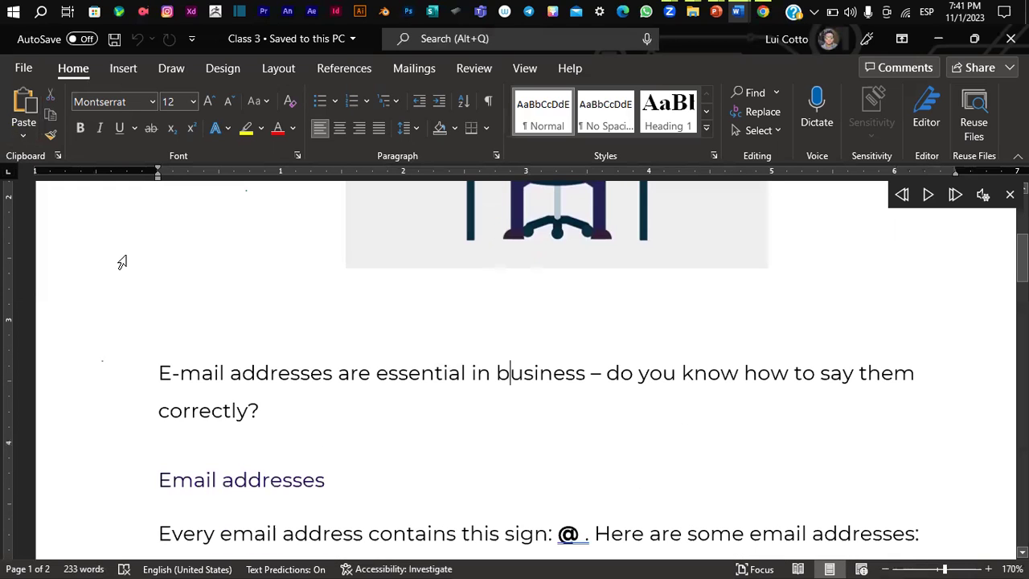
scroll(264, 331, "up", 1)
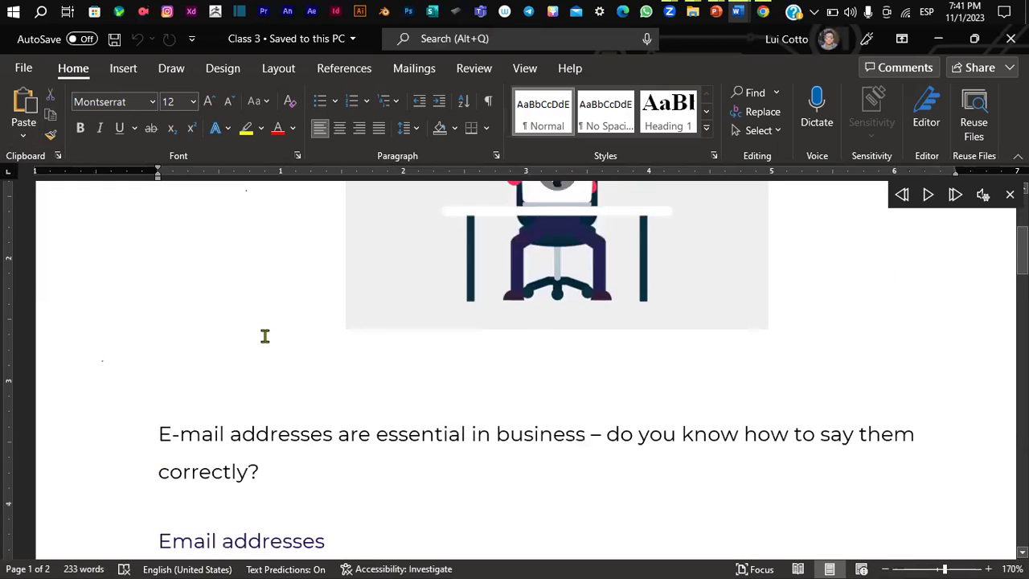
left_click(327, 335)
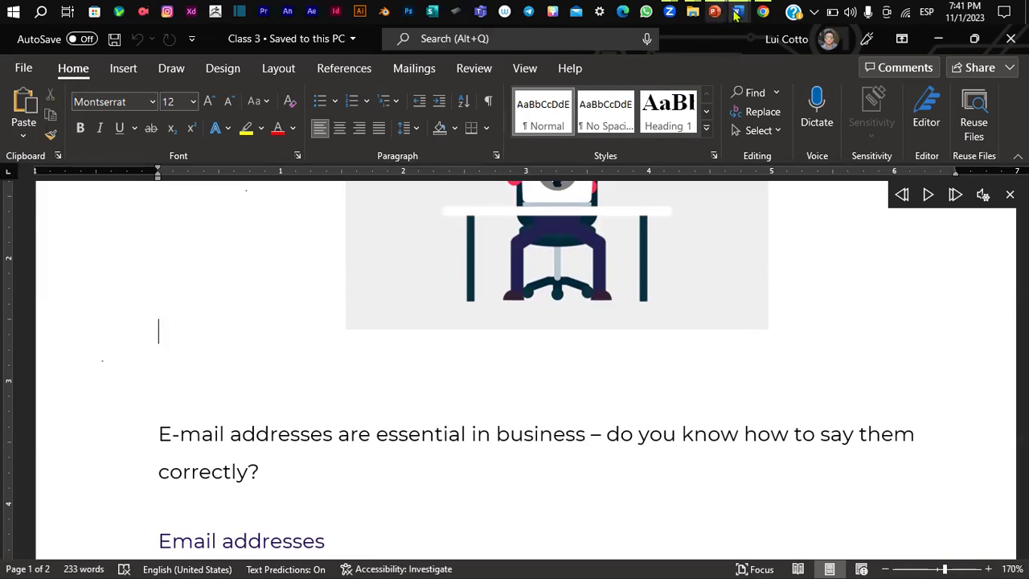
mouse_move(738, 14)
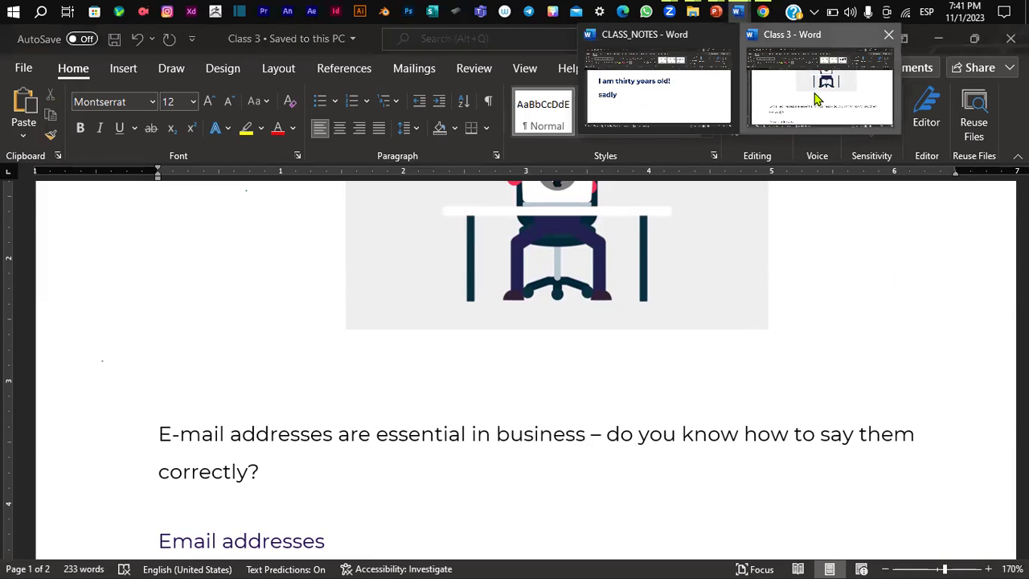
left_click(816, 98)
left_click(762, 14)
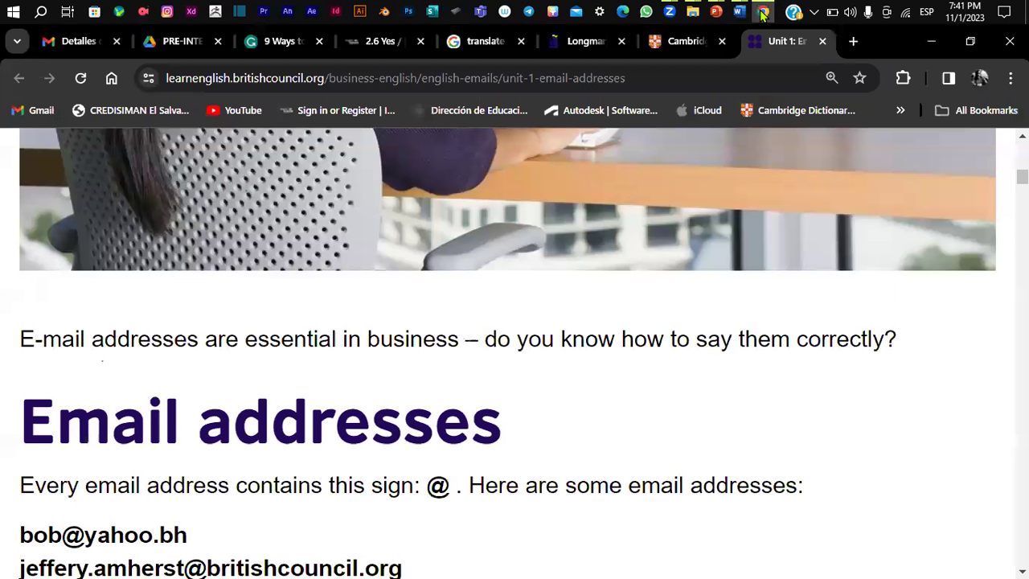
left_click_drag(34, 335, 454, 496)
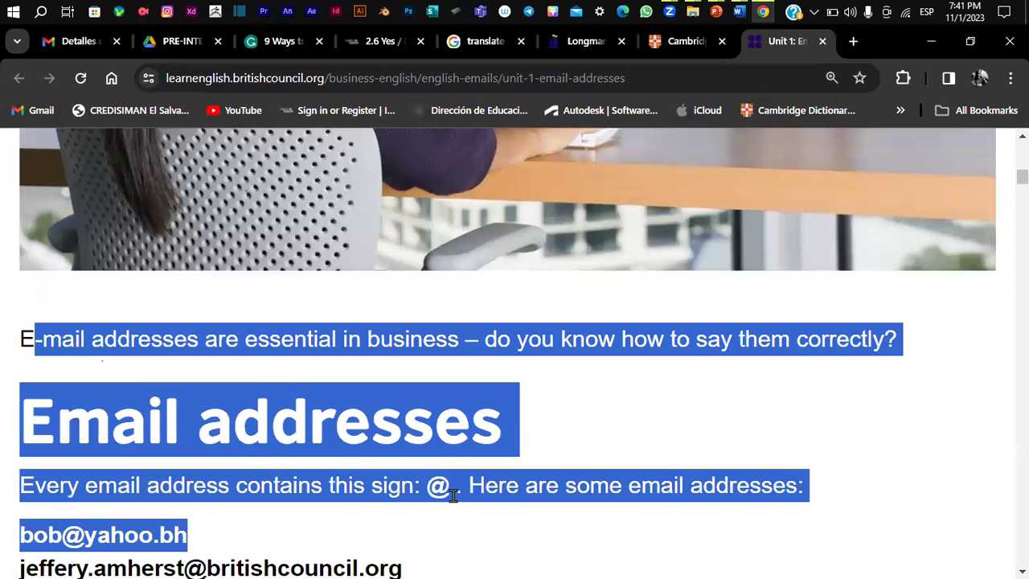
left_click(738, 11)
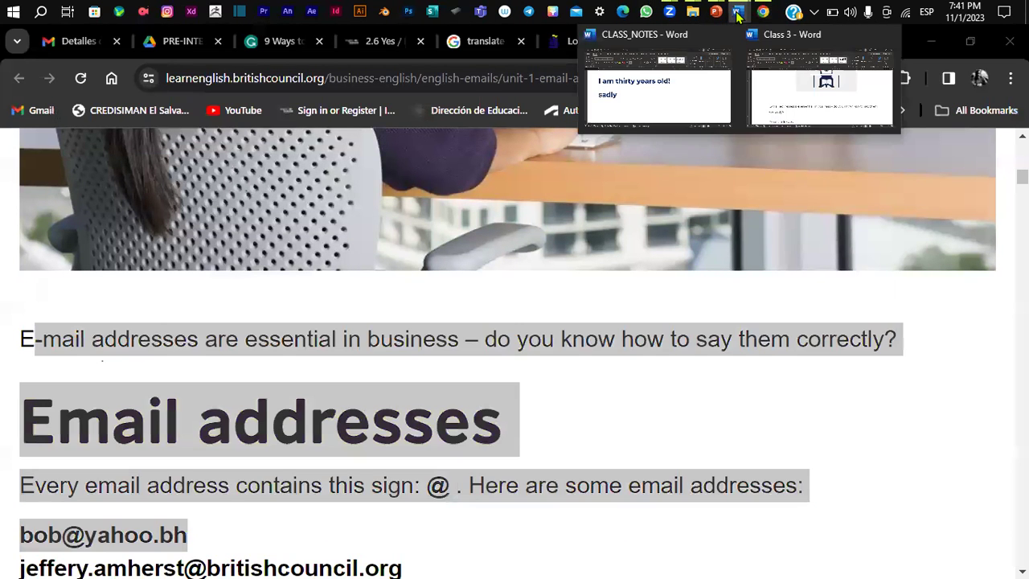
left_click(788, 81)
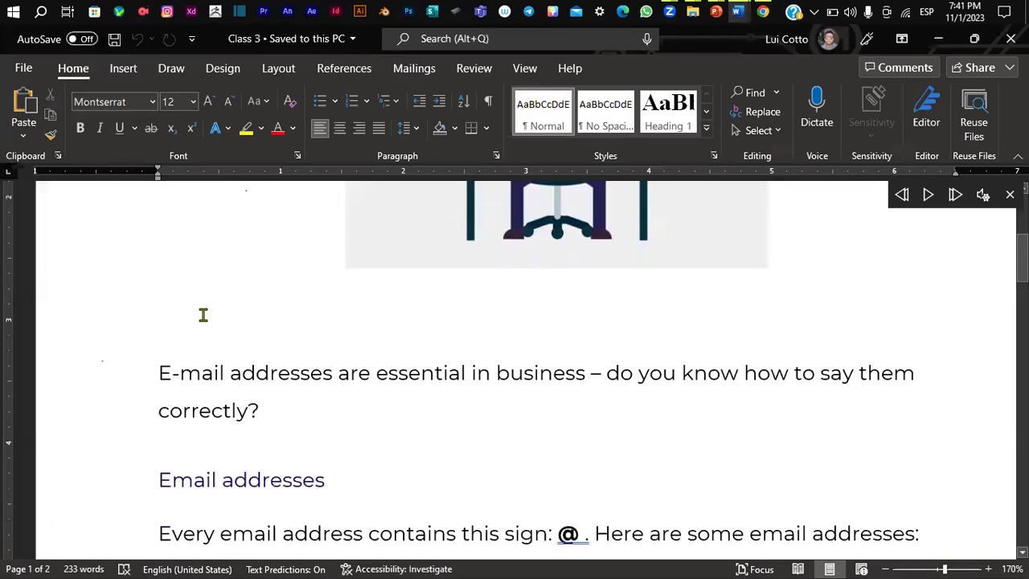
Select the whole document and turn Read Aloud off through the Search box.
left_click_drag(158, 371, 183, 371)
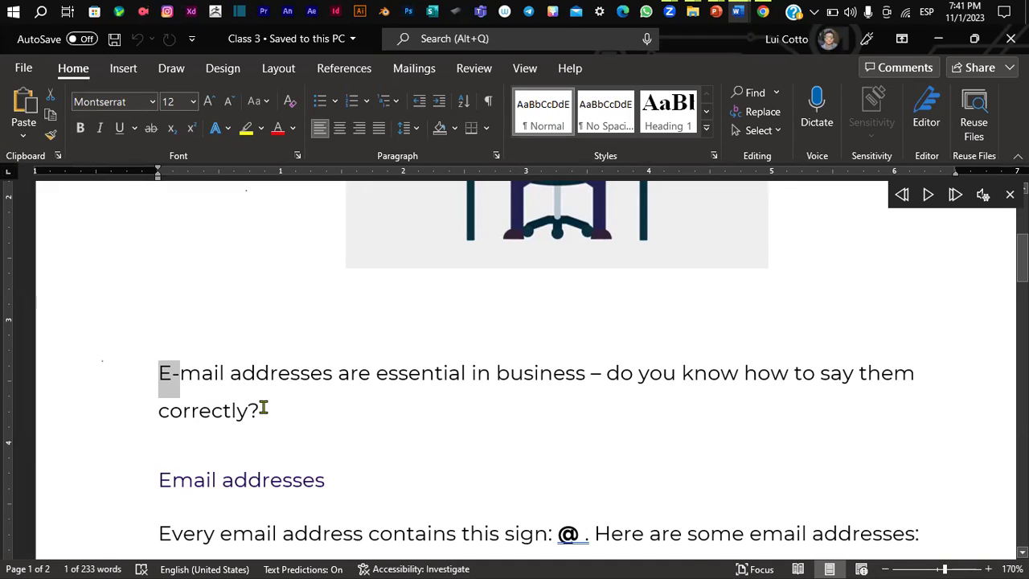
key("ctrl+a")
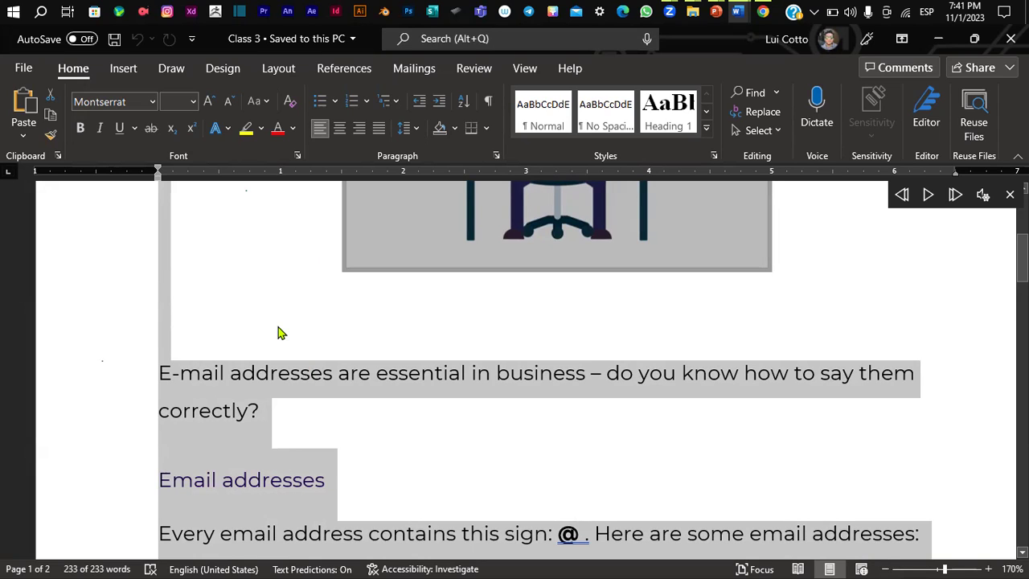
scroll(278, 332, "up", 1)
scroll(282, 337, "up", 2)
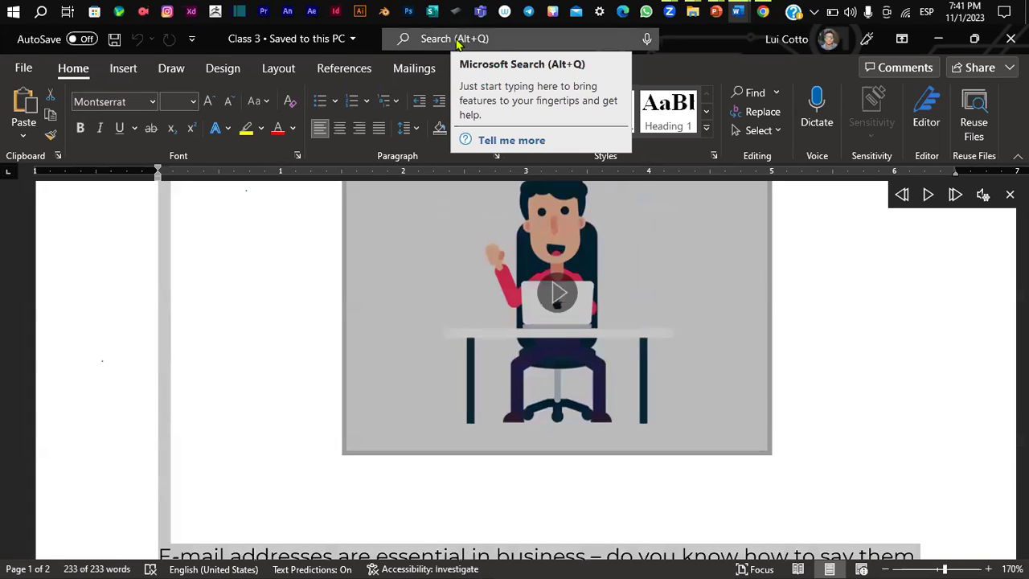
left_click(449, 39)
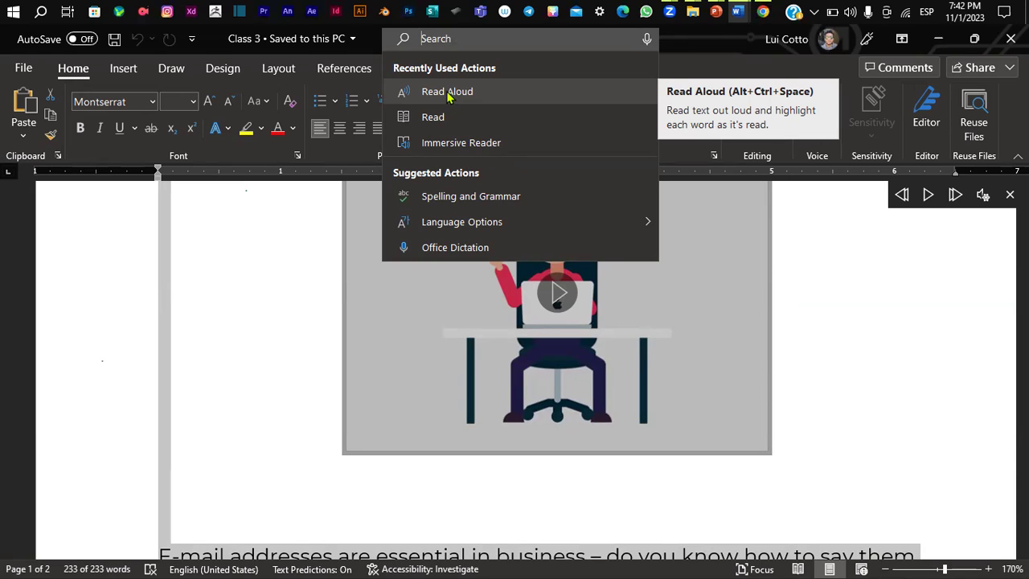
left_click(448, 91)
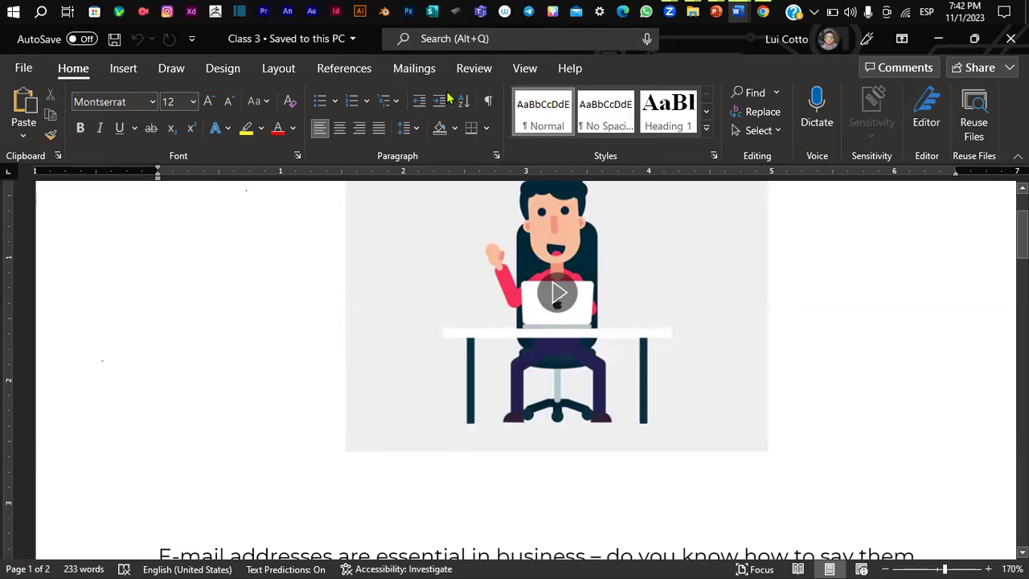
Select the whole document again and start Read Aloud from the Search box.
scroll(450, 257, "down", 3)
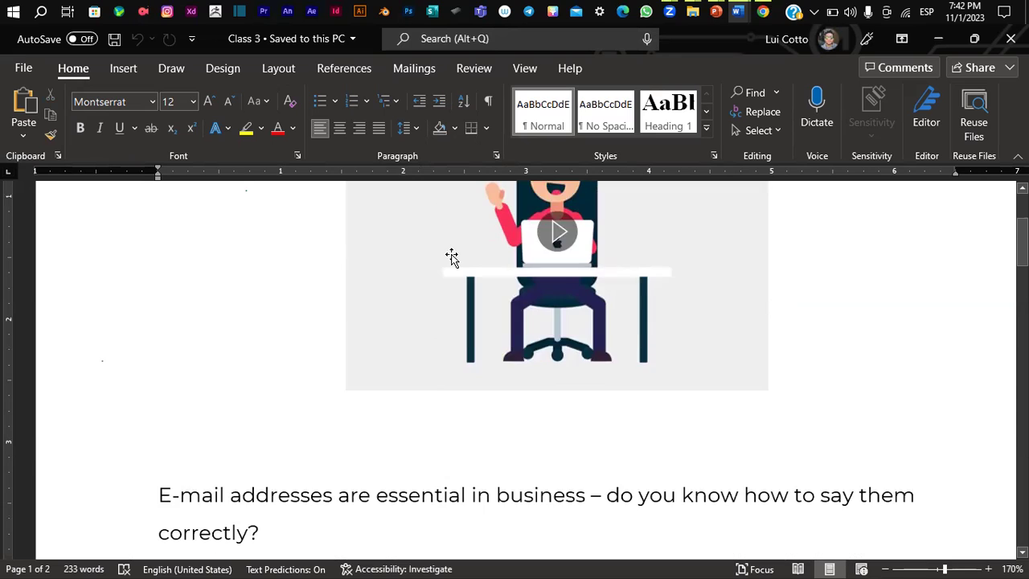
left_click_drag(172, 368, 158, 373)
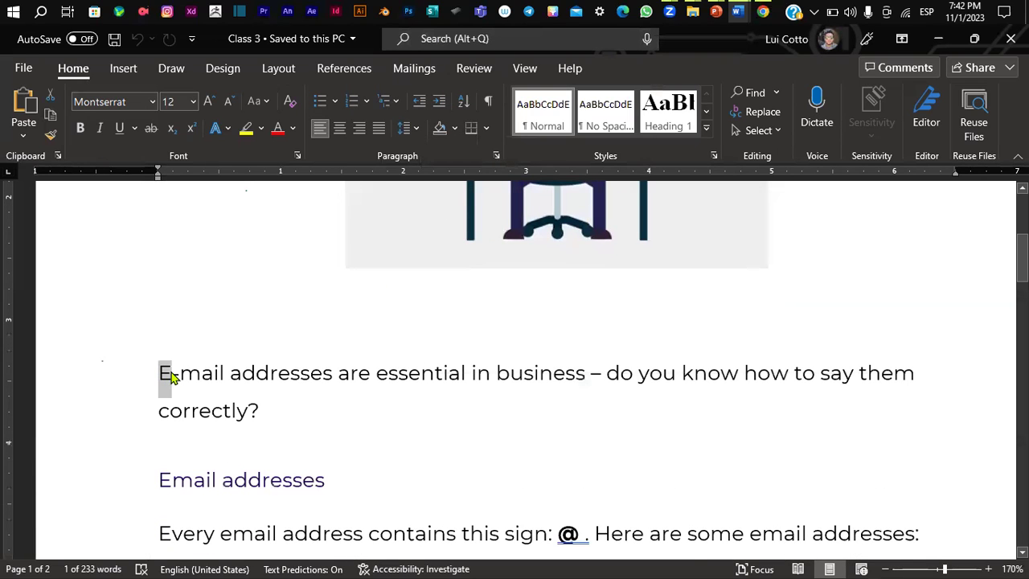
key("ctrl+a")
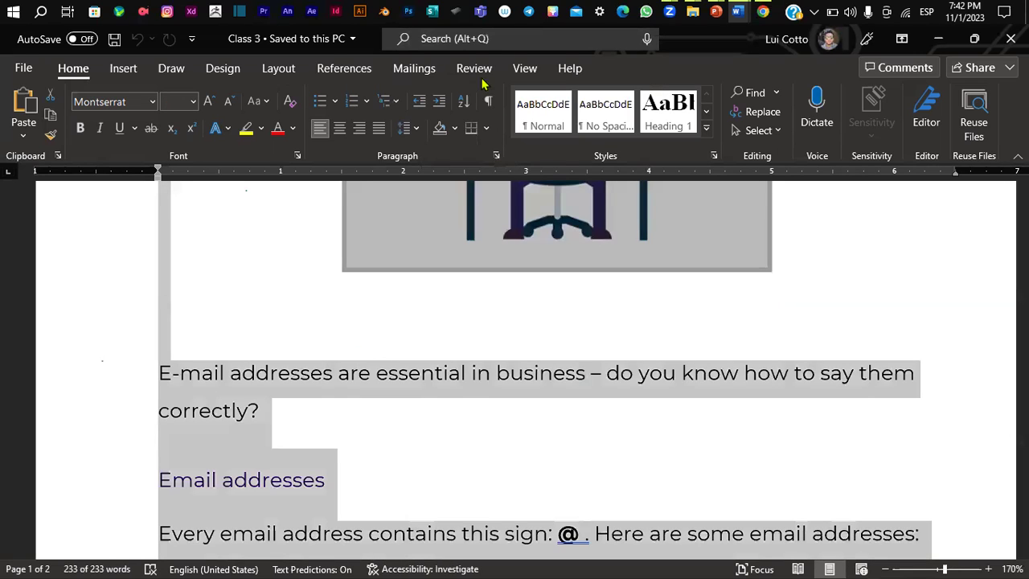
left_click(463, 44)
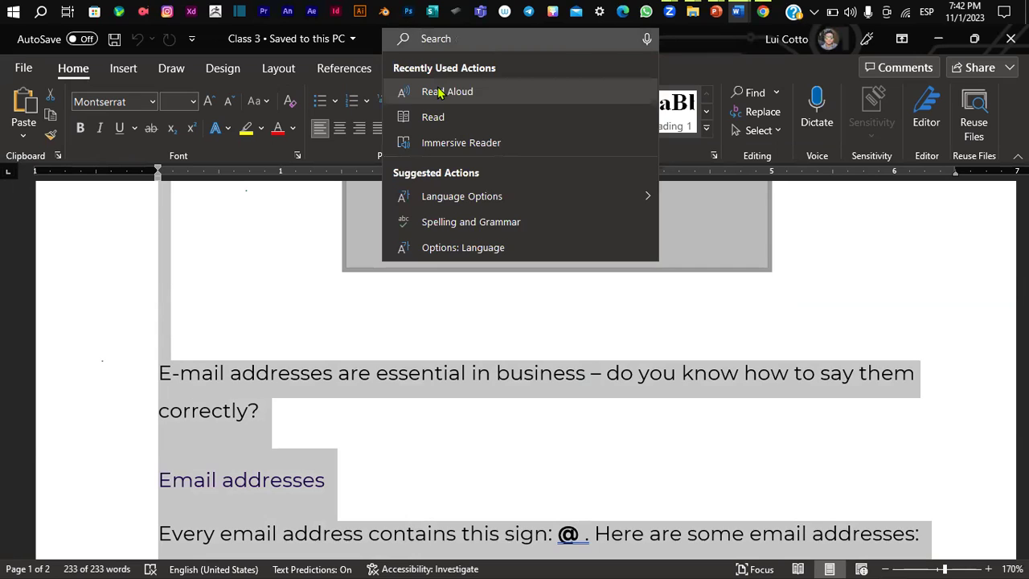
left_click(440, 93)
Stop, resume and pause the reading with the Read Aloud Play/Pause button, then scroll to the top.
left_click(928, 195)
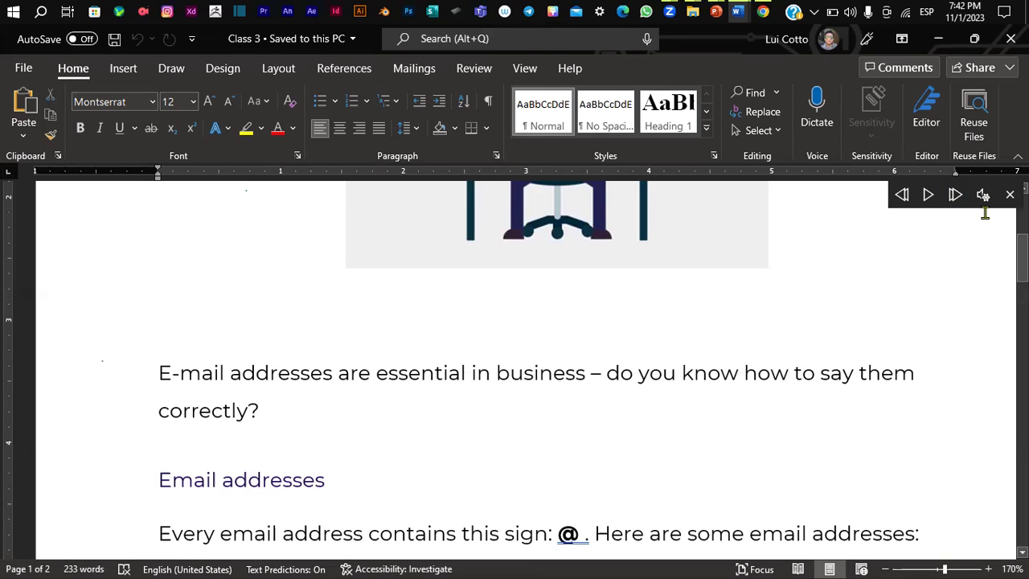
left_click(928, 196)
left_click(929, 196)
scroll(664, 365, "up", 3)
scroll(662, 367, "up", 1)
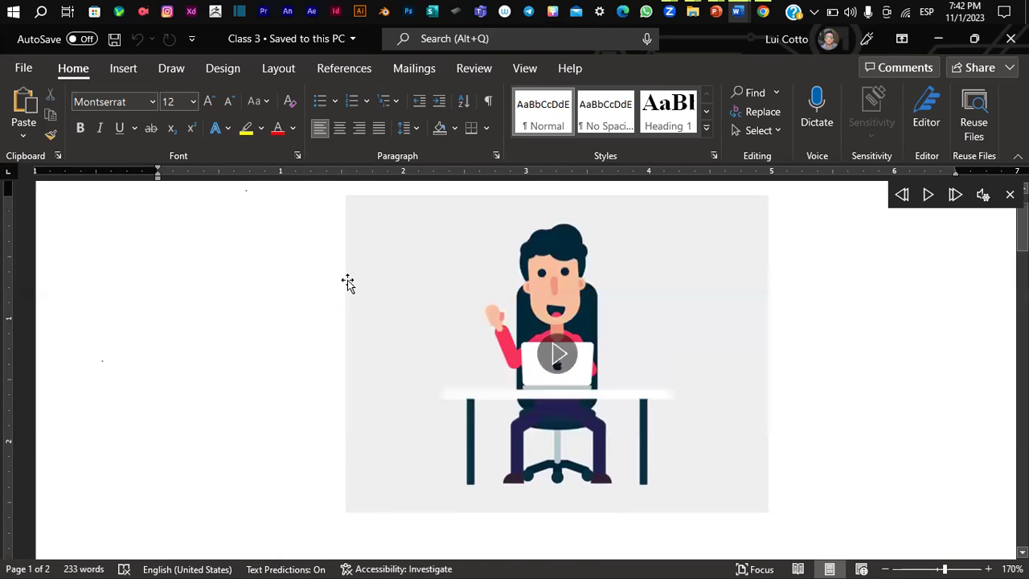
Scroll past the video to the sample email addresses and click the @ sign in the explanation.
scroll(336, 278, "down", 2)
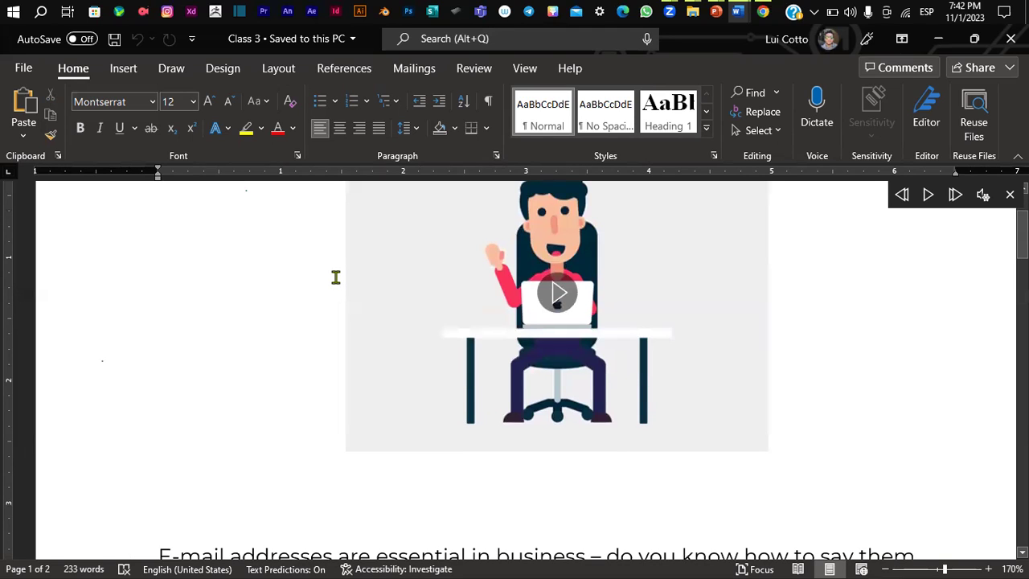
scroll(314, 268, "down", 1)
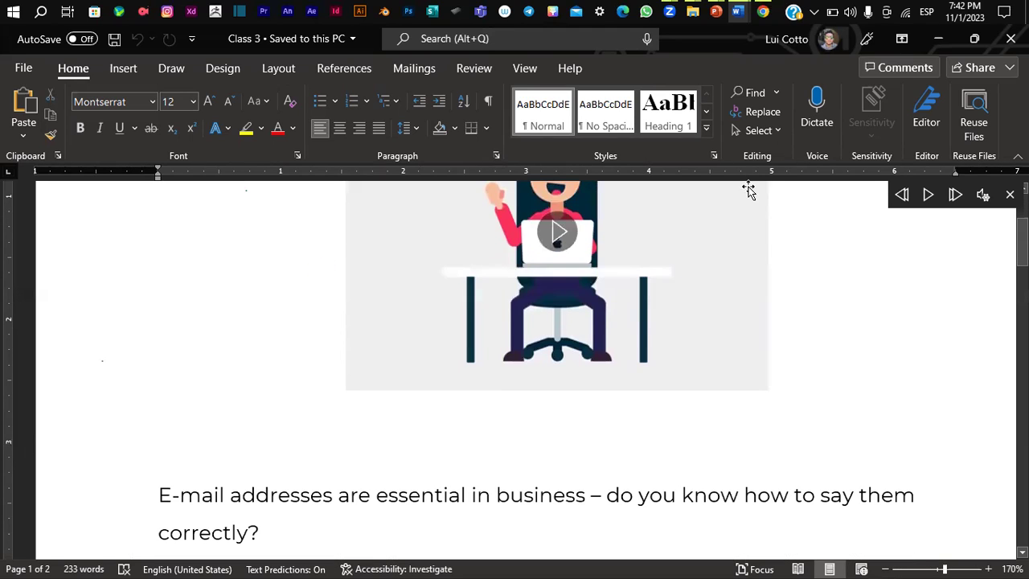
scroll(765, 238, "up", 2)
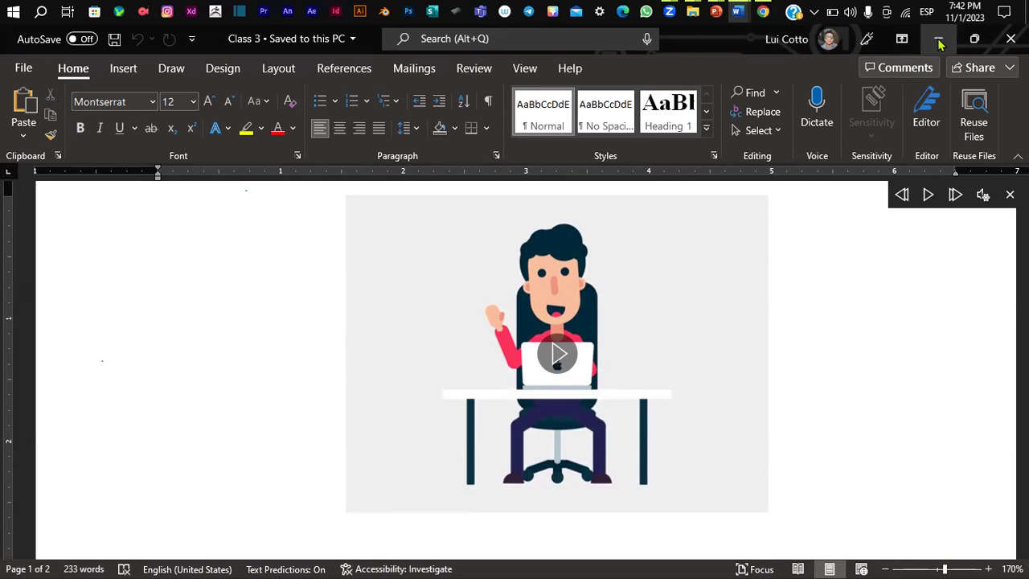
scroll(539, 452, "down", 1)
scroll(540, 448, "down", 2)
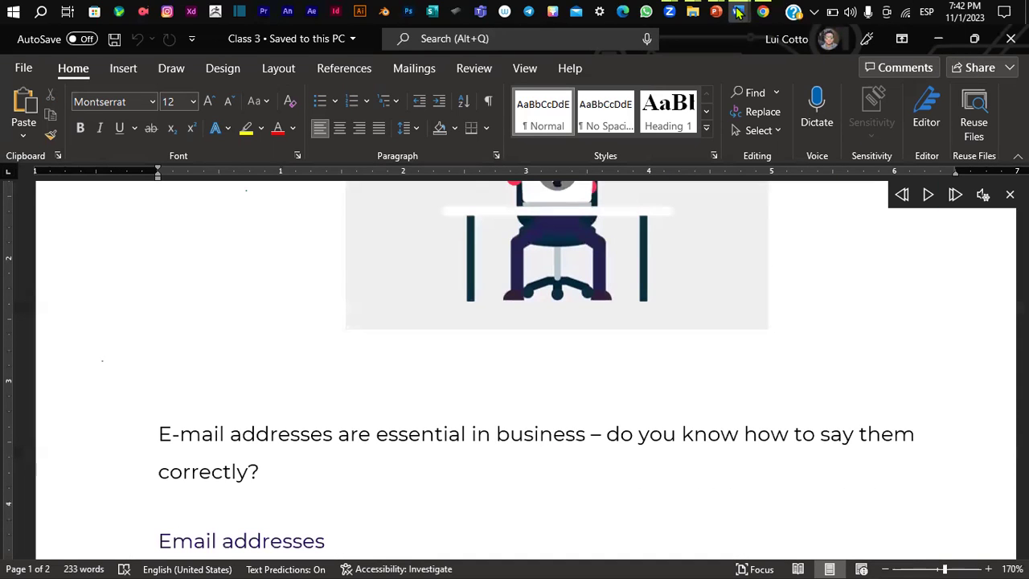
scroll(537, 349, "down", 3)
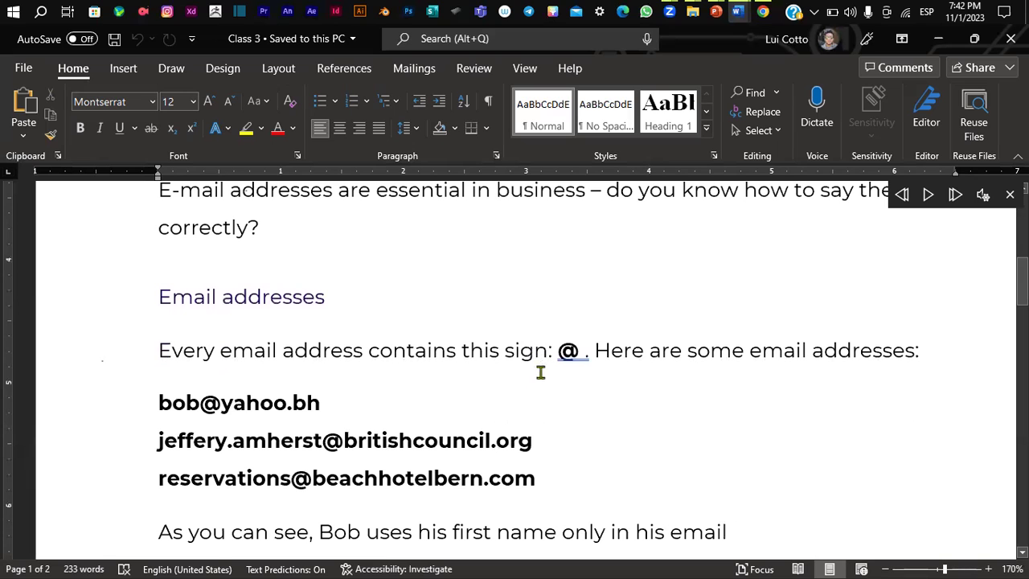
scroll(522, 364, "up", 1, "ctrl")
scroll(518, 356, "up", 1, "ctrl")
scroll(516, 355, "down", 1, "ctrl")
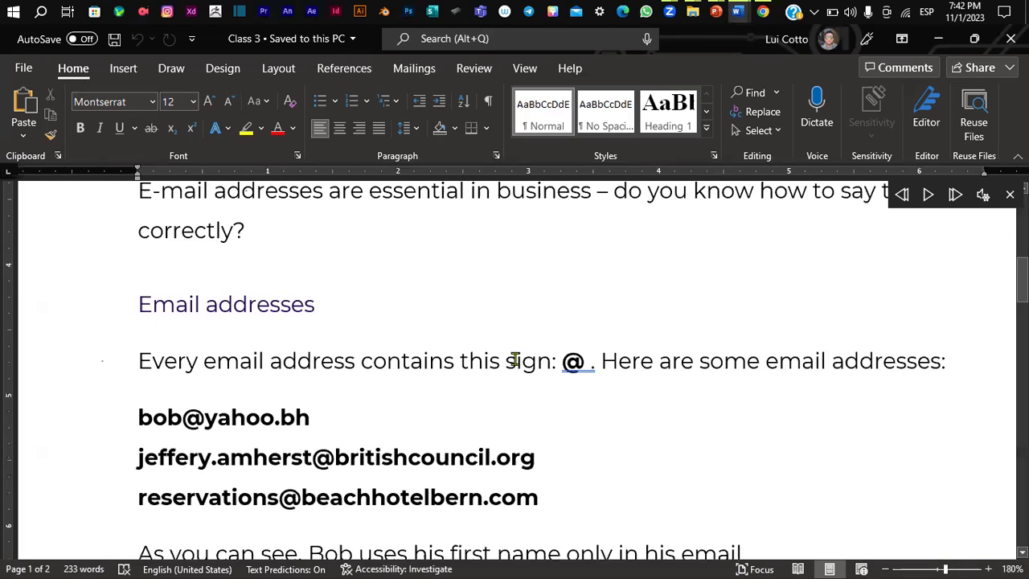
scroll(514, 359, "down", 1, "ctrl")
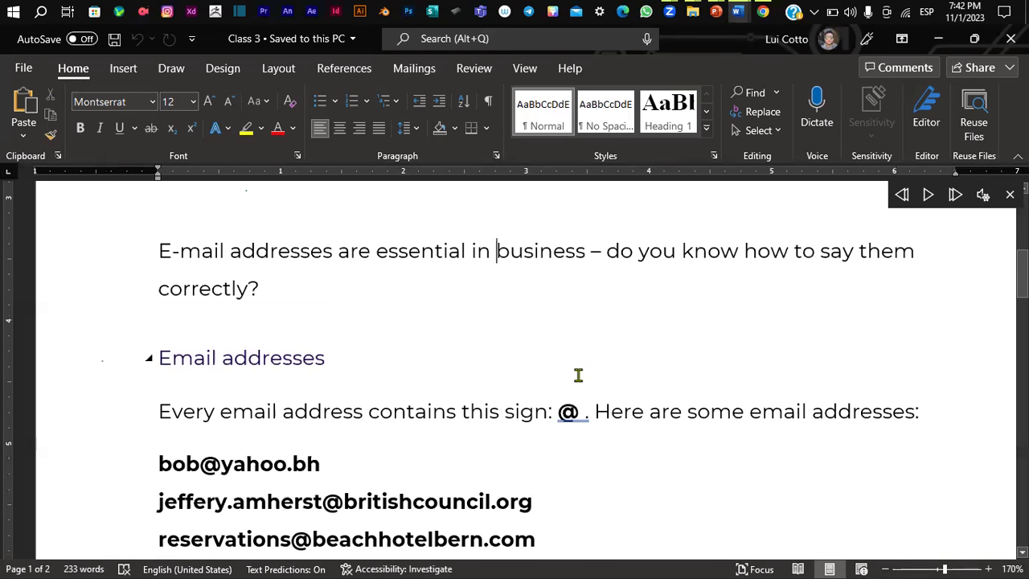
scroll(565, 361, "down", 1)
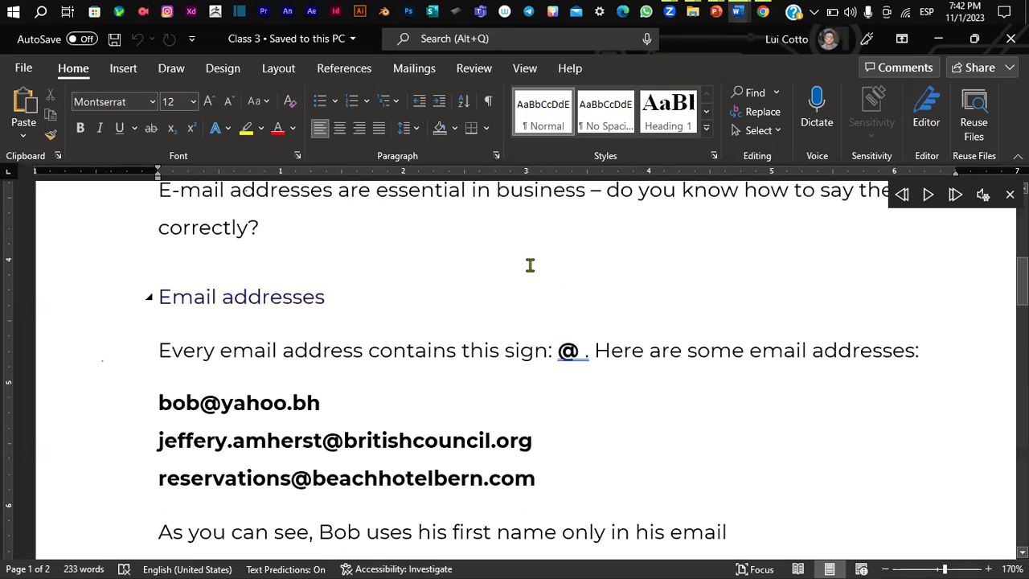
left_click(572, 353)
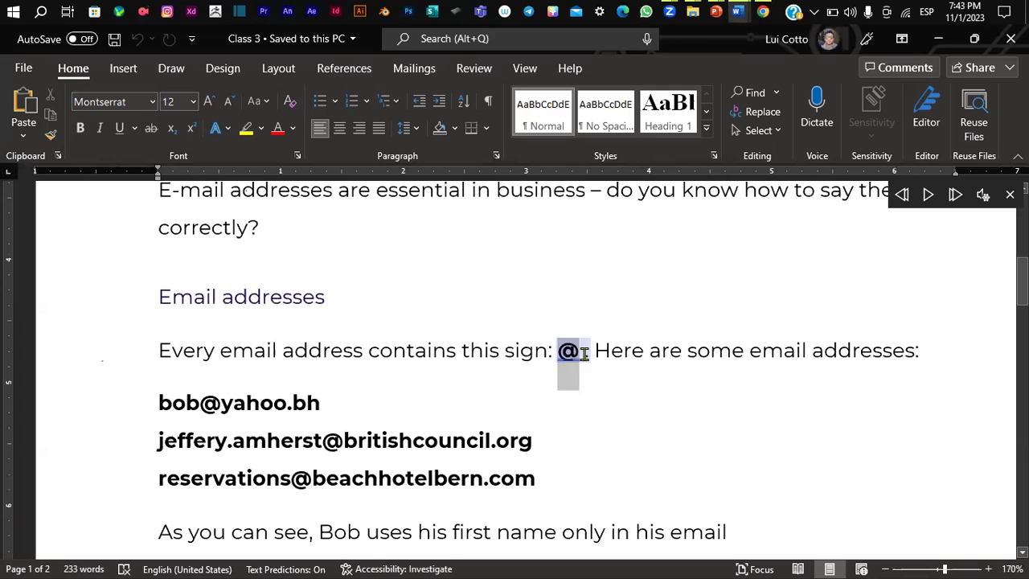
double_click(576, 353)
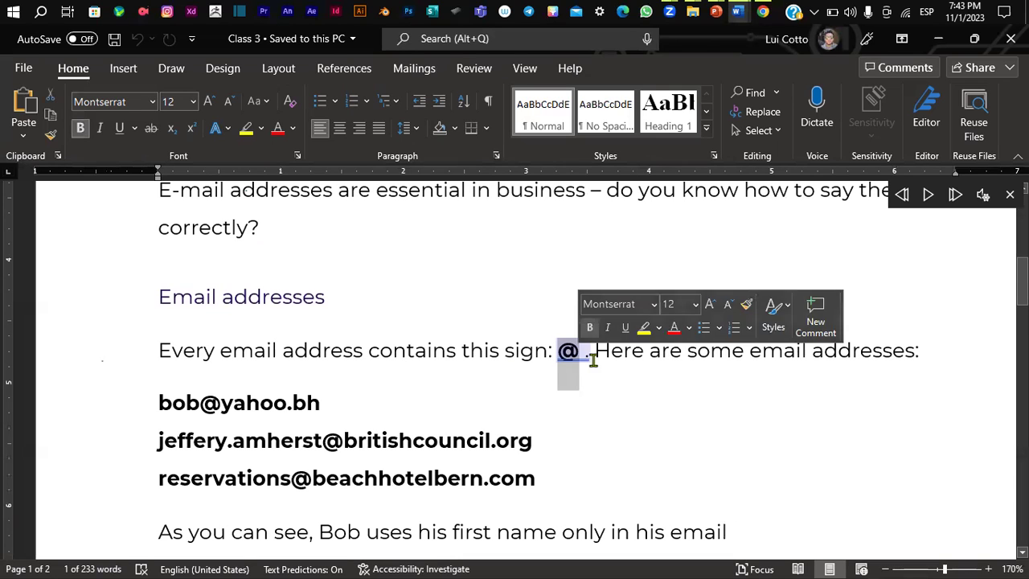
scroll(572, 362, "down", 2)
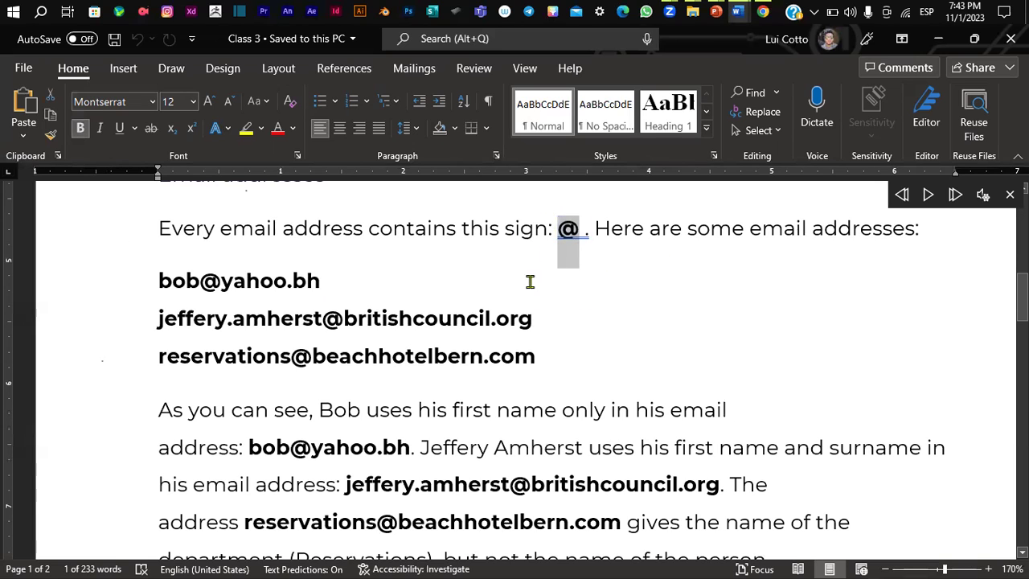
scroll(563, 303, "up", 1)
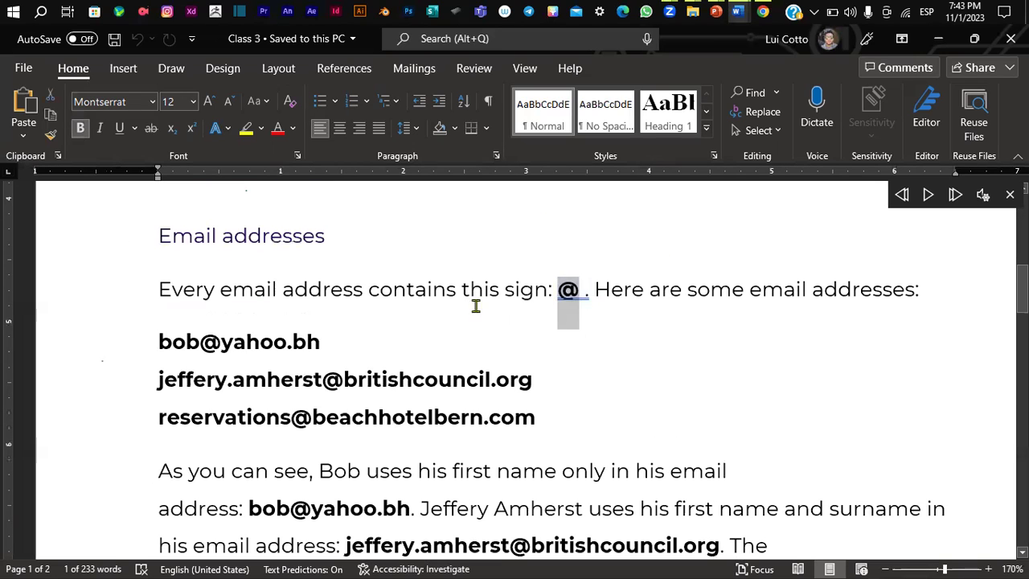
left_click(568, 299)
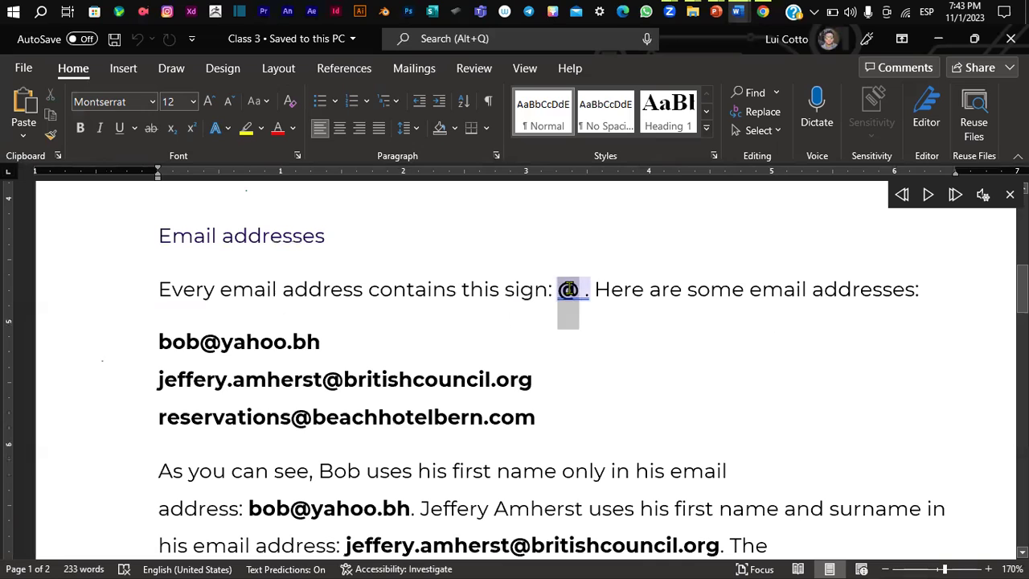
double_click(567, 290)
scroll(561, 267, "down", 1)
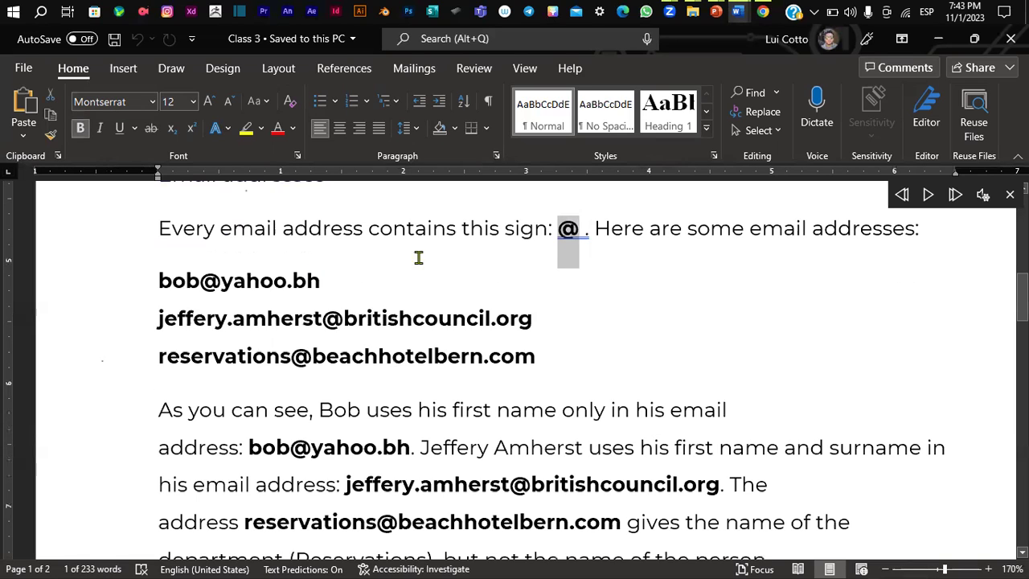
left_click_drag(162, 279, 194, 283)
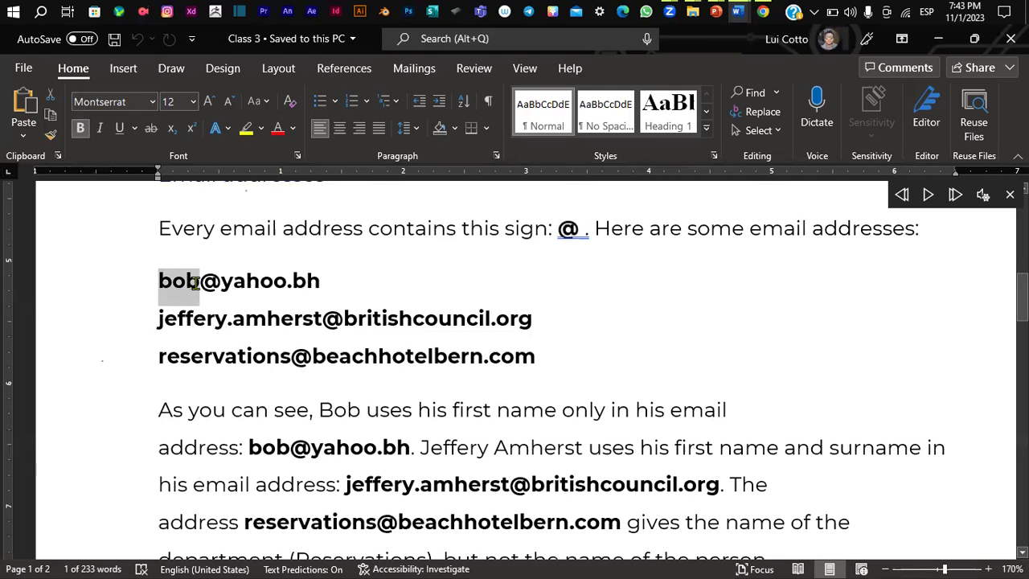
left_click_drag(194, 283, 288, 281)
left_click(291, 281)
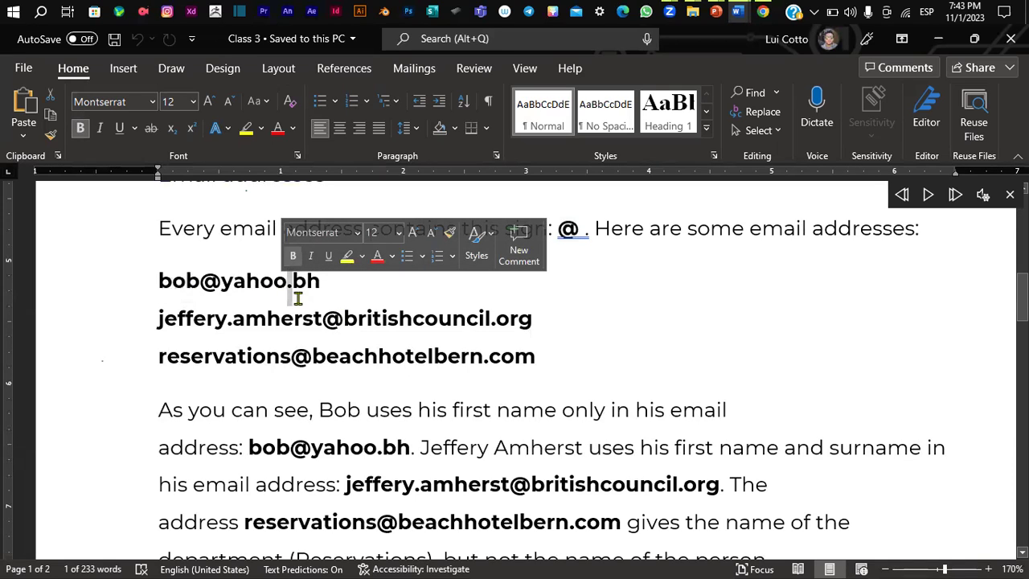
left_click_drag(294, 281, 330, 285)
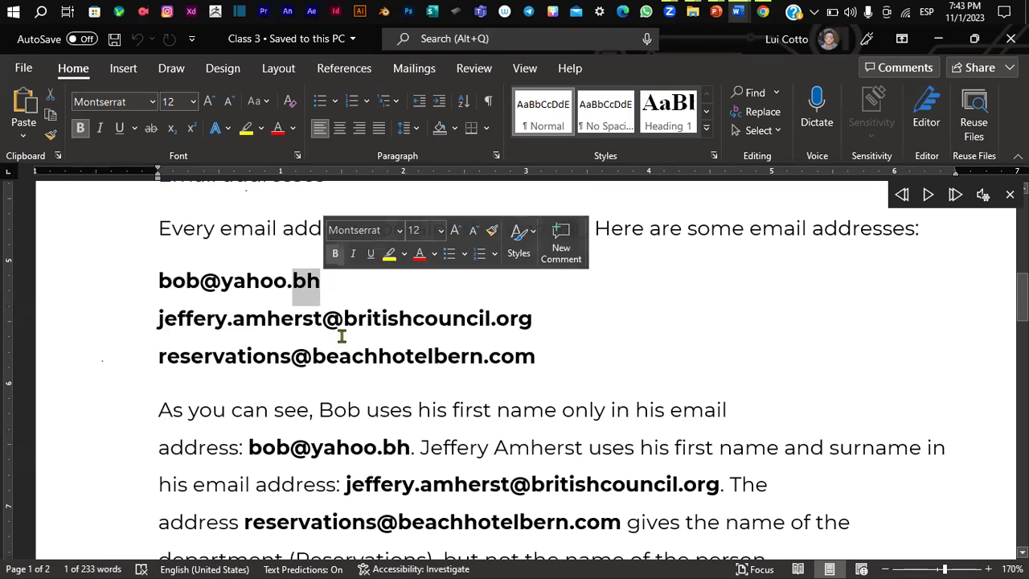
scroll(336, 362, "up", 2, "ctrl")
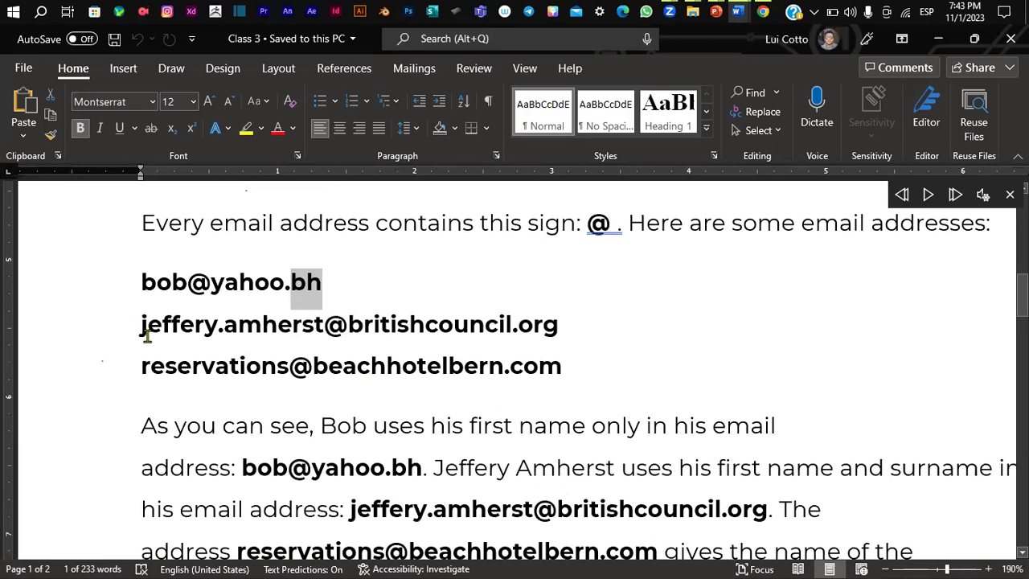
left_click_drag(138, 324, 518, 325)
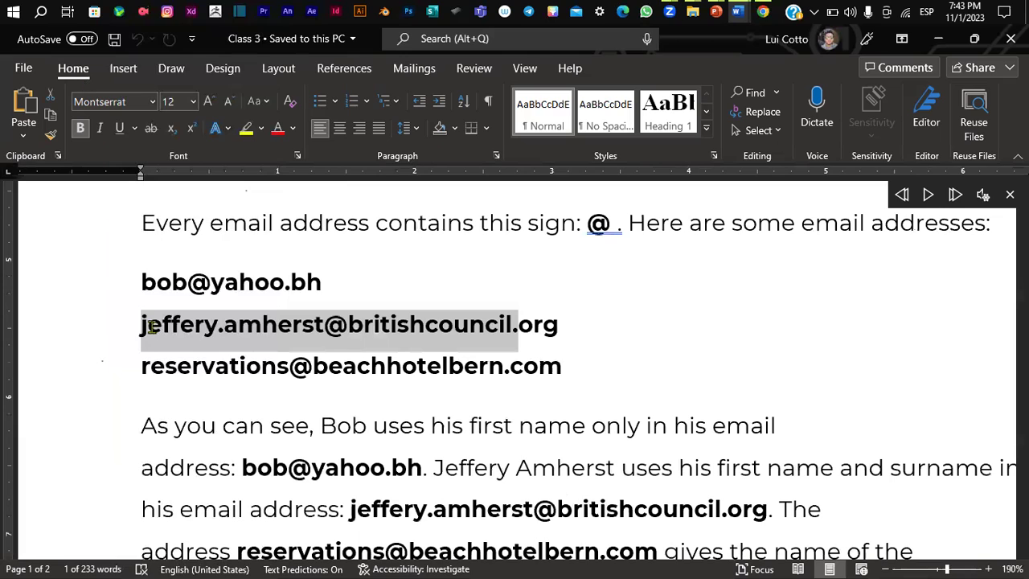
left_click_drag(150, 325, 214, 324)
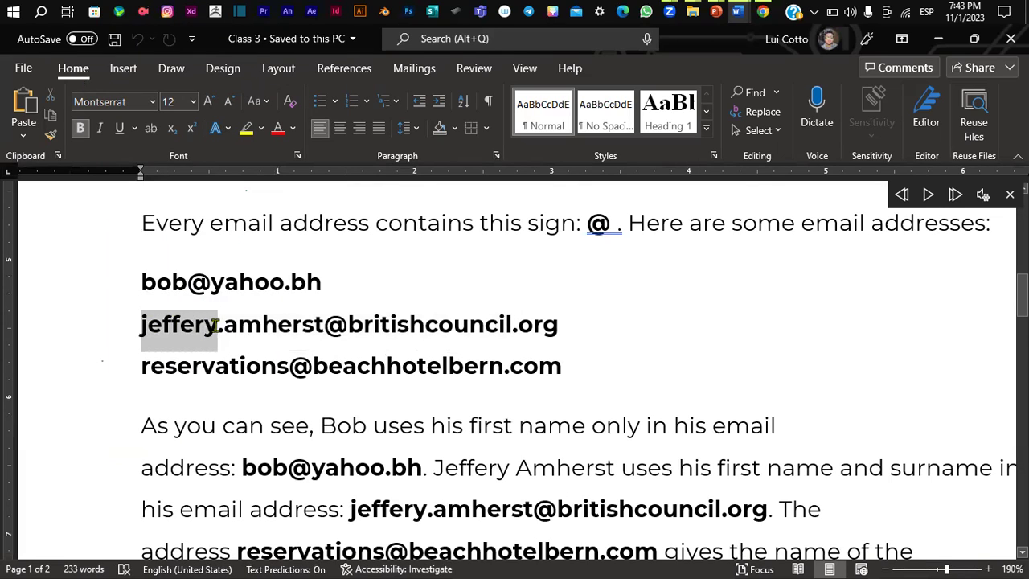
mouse_move(217, 324)
left_mouse_down()
mouse_move(348, 339)
mouse_move(560, 328)
left_mouse_up()
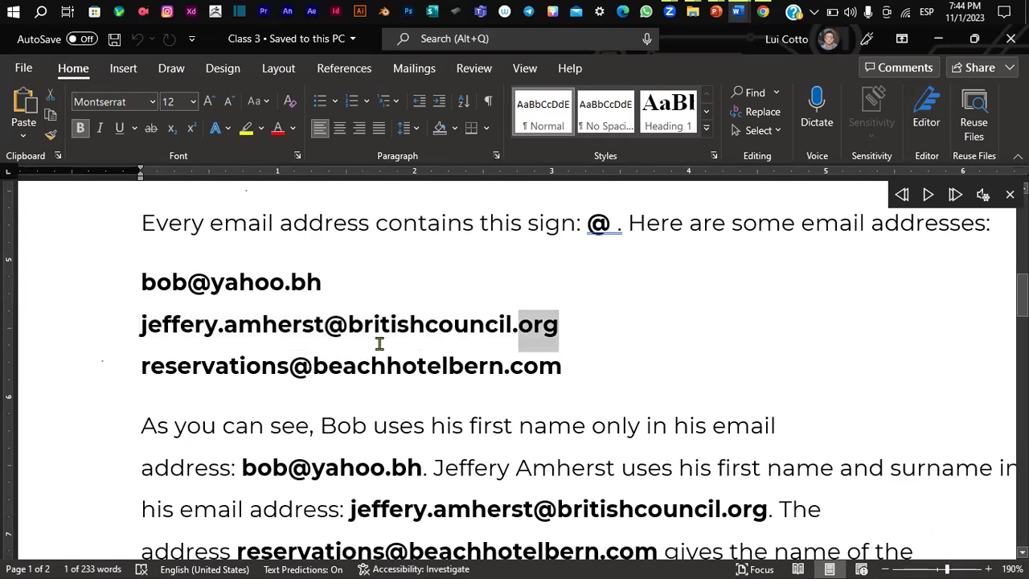
scroll(370, 337, "down", 1)
left_click_drag(141, 302, 288, 298)
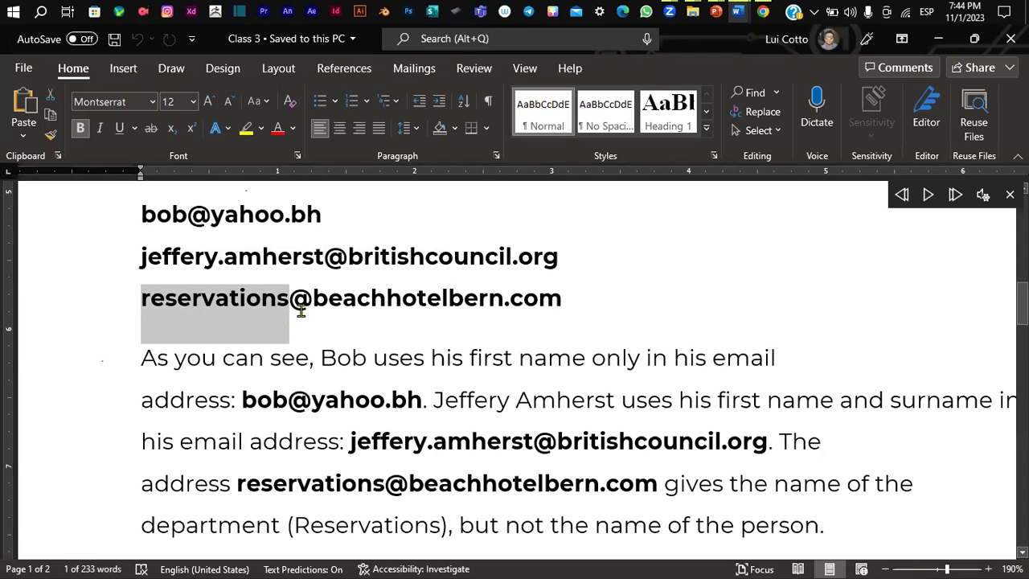
double_click(301, 312)
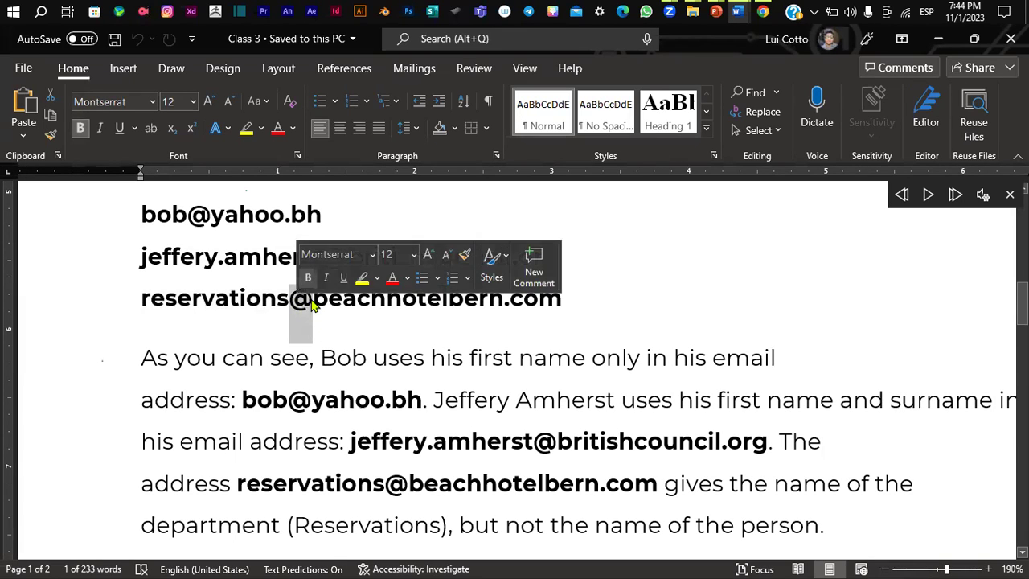
left_click_drag(314, 304, 565, 301)
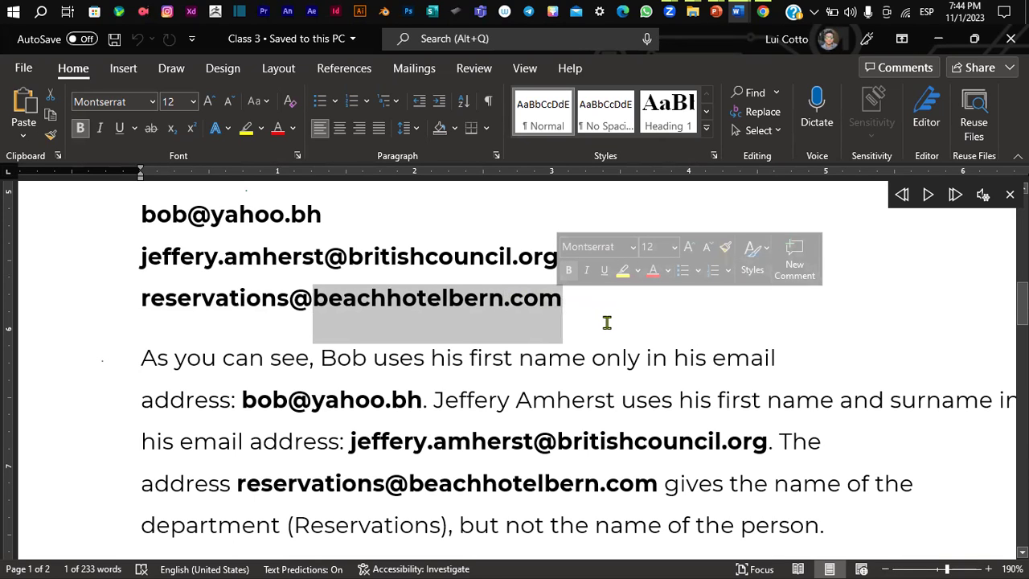
left_click(576, 317)
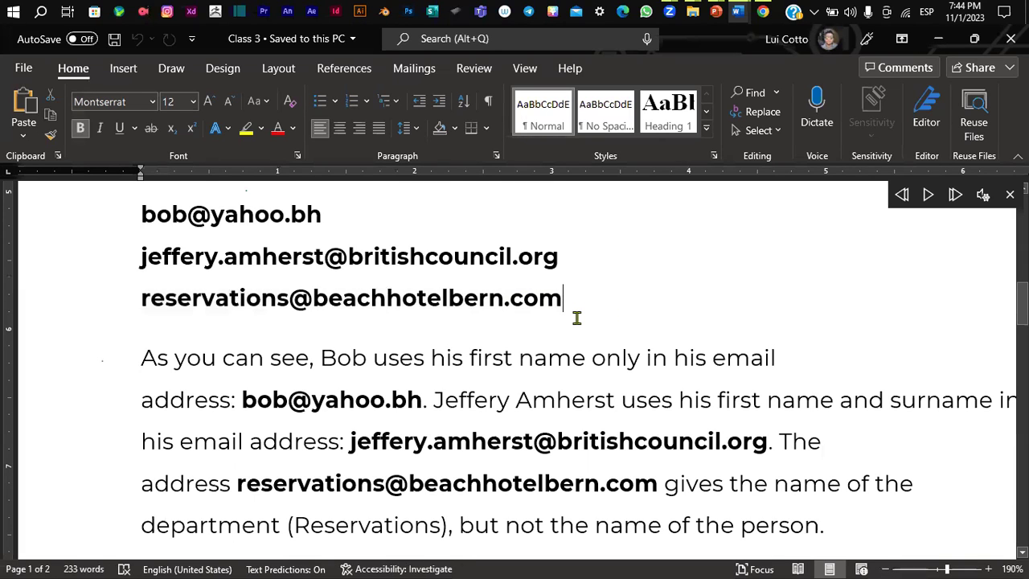
scroll(576, 318, "down", 3)
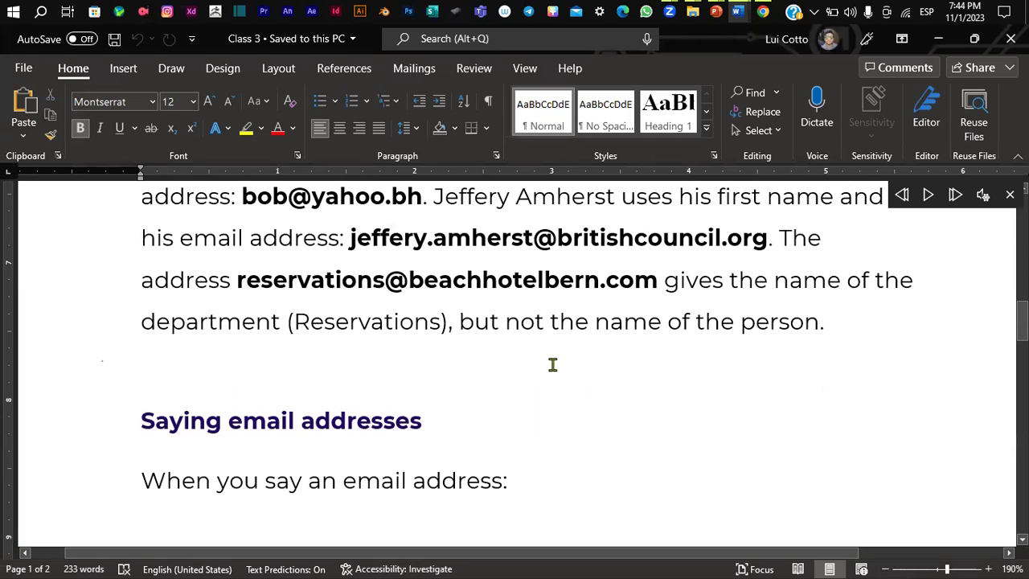
scroll(552, 364, "down", 1)
Bold the words 'at' and 'dot' in the pronunciation bullets and save the notes.
scroll(554, 386, "down", 1)
scroll(567, 399, "down", 1)
scroll(571, 405, "down", 2)
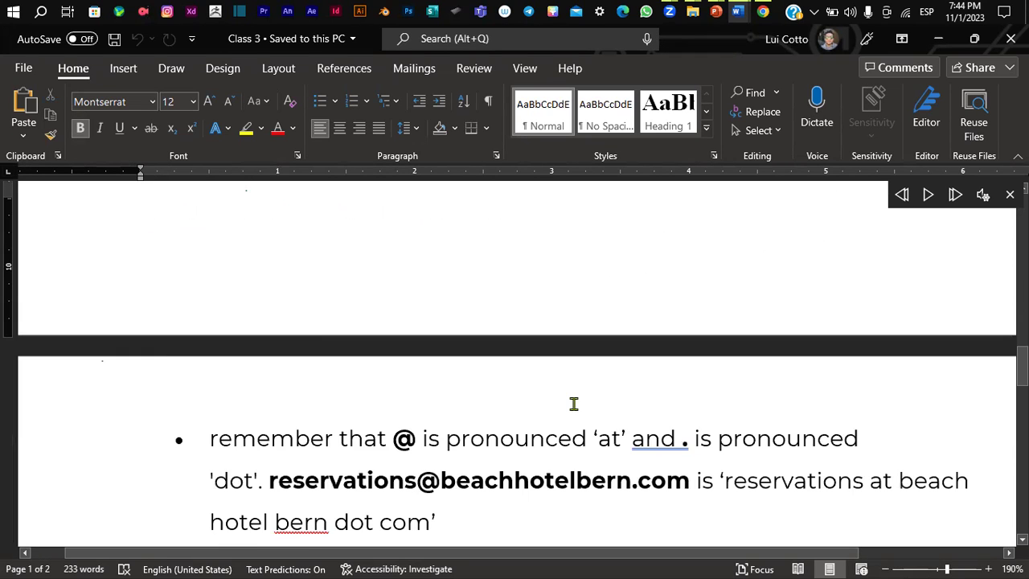
scroll(573, 403, "down", 3)
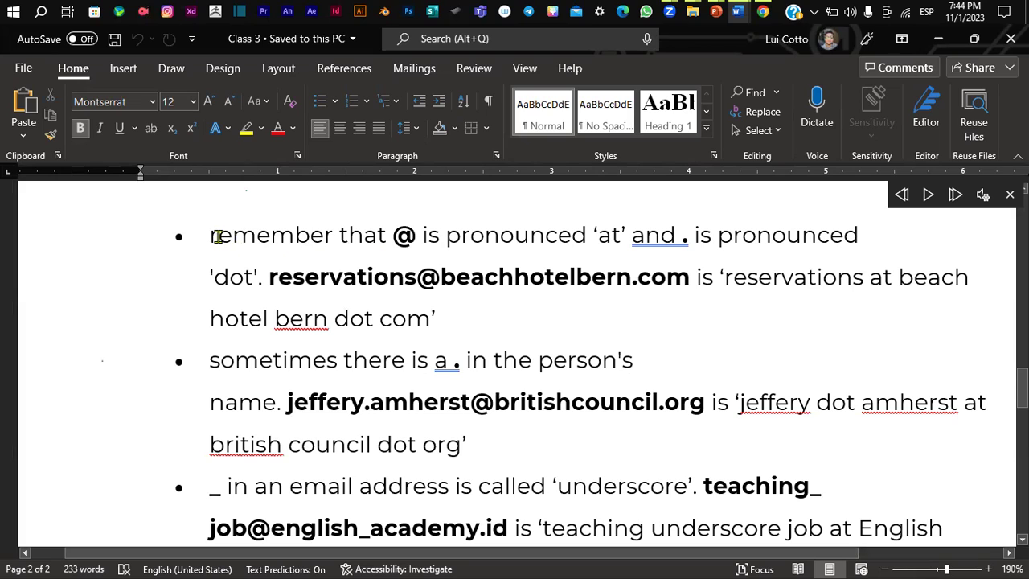
left_click_drag(218, 236, 349, 236)
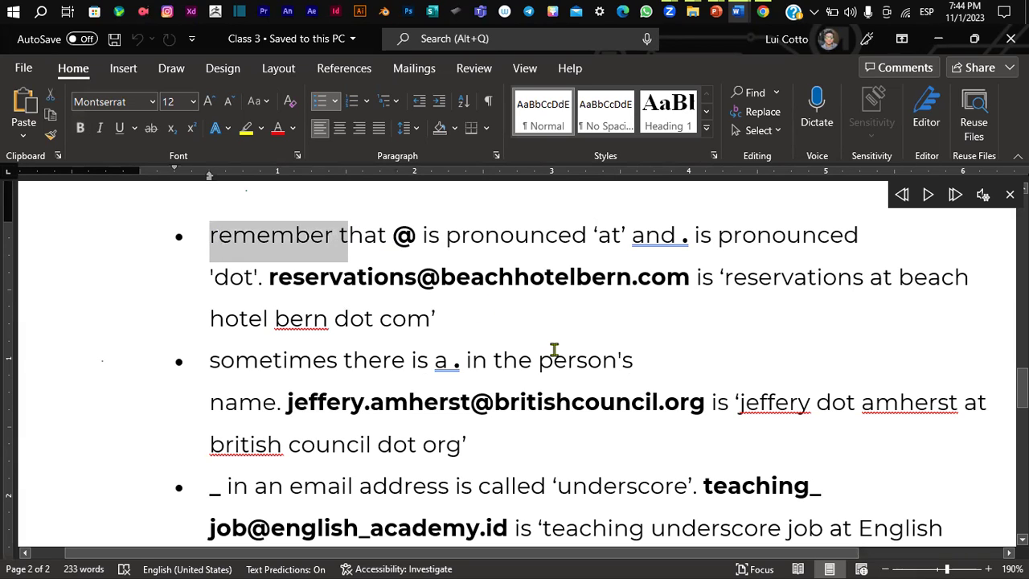
double_click(402, 235)
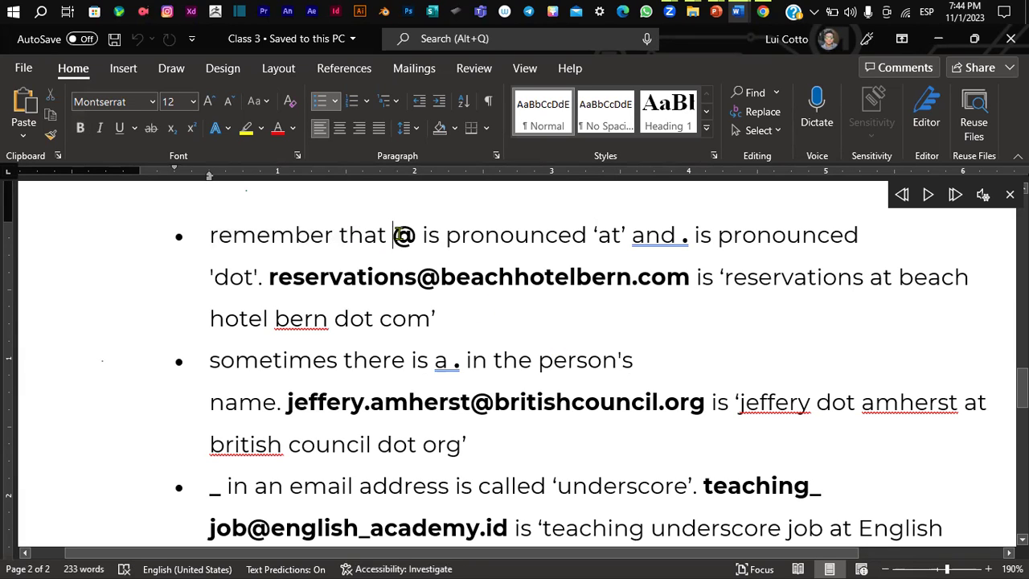
double_click(613, 235)
left_click(635, 213)
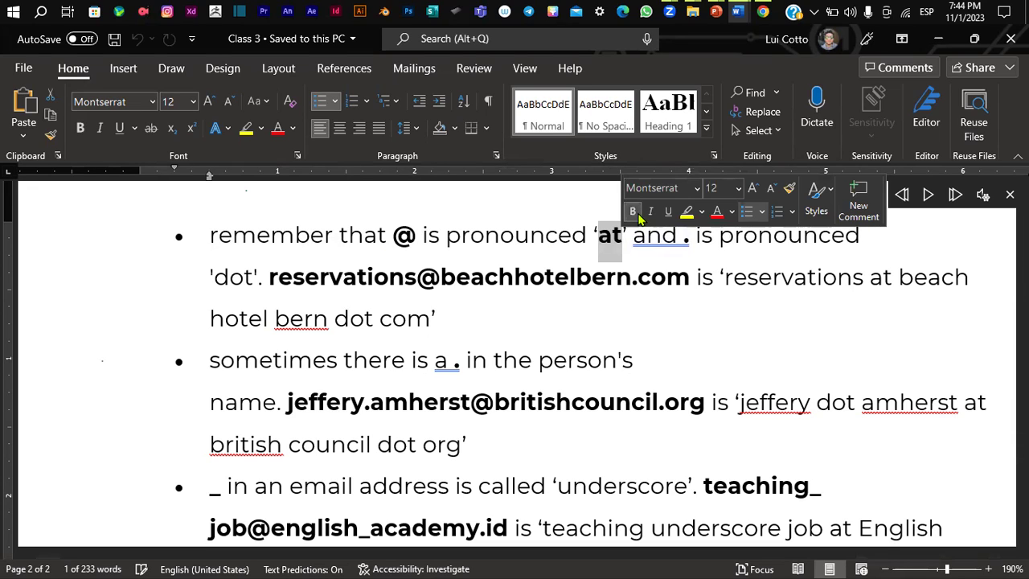
left_click_drag(633, 234, 807, 236)
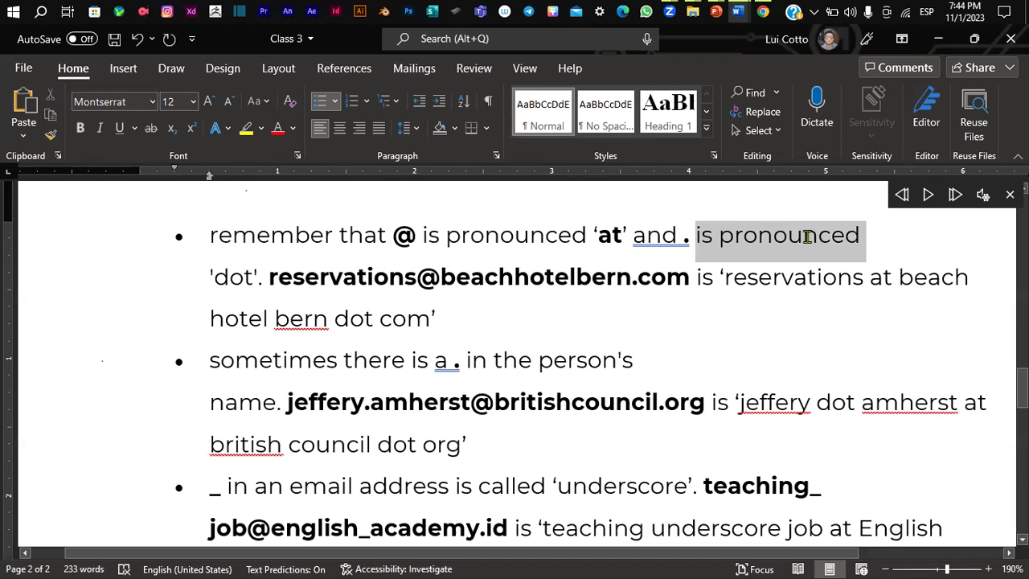
double_click(225, 277)
key("ctrl+b")
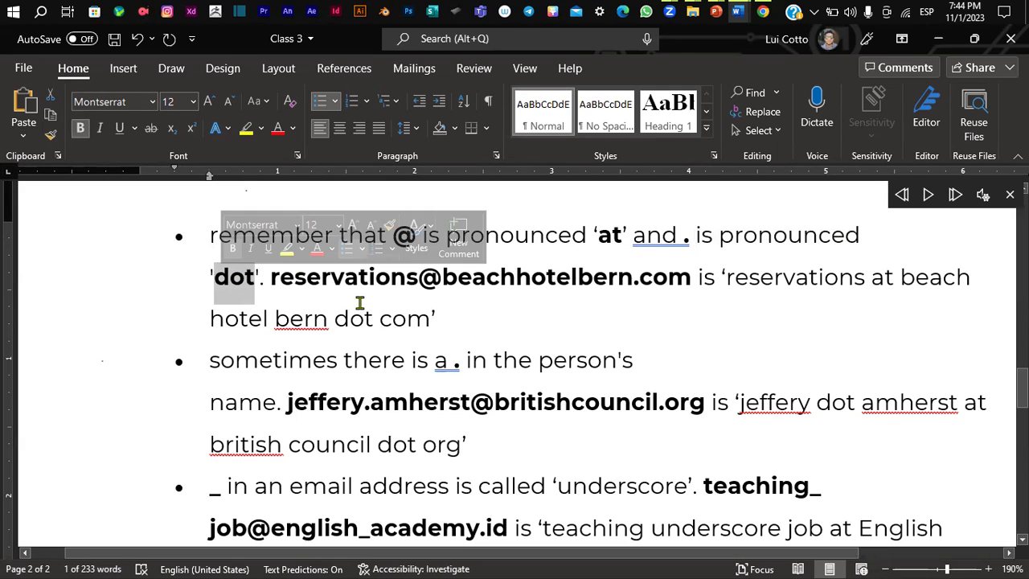
left_click(359, 302)
key("ctrl+s")
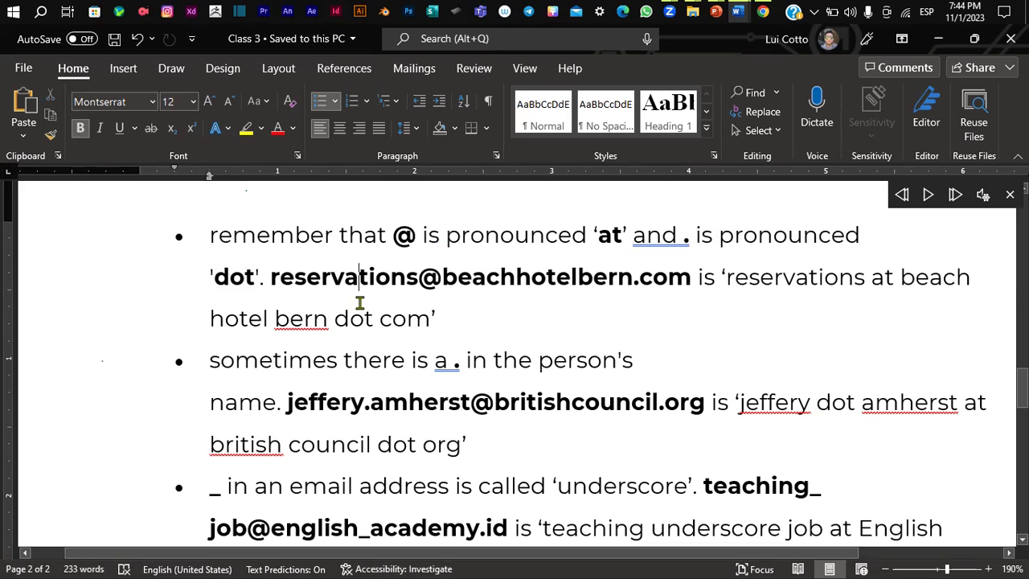
Bold the word 'underscore' in the third bullet and hide the floating meeting video strip.
scroll(478, 323, "down", 5)
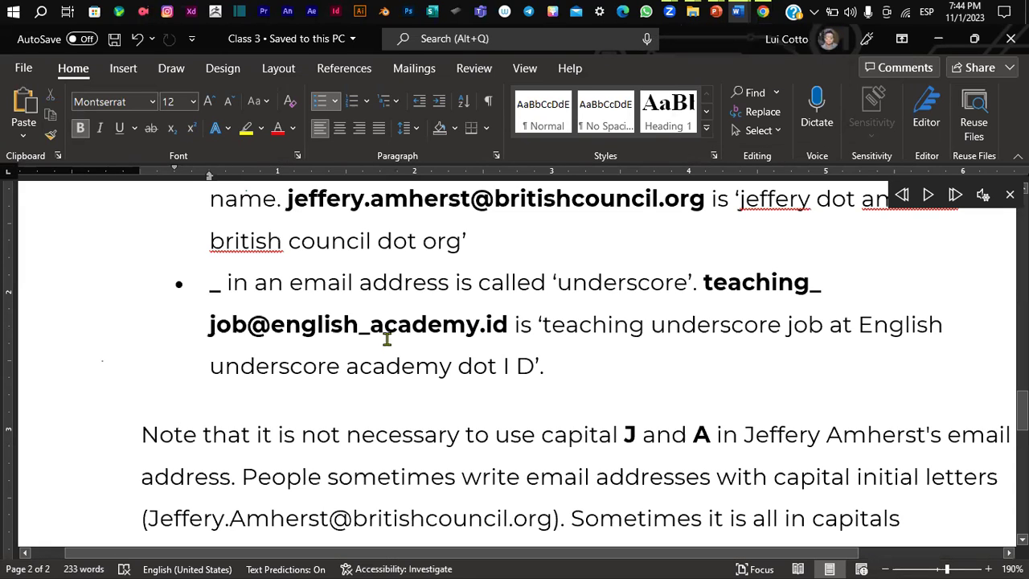
left_click_drag(359, 328, 370, 328)
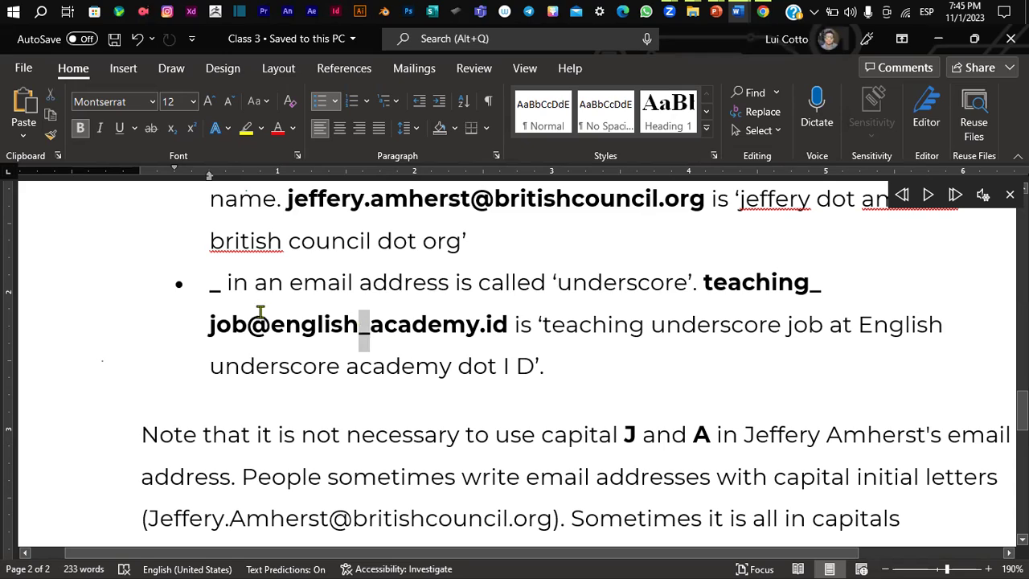
double_click(206, 291)
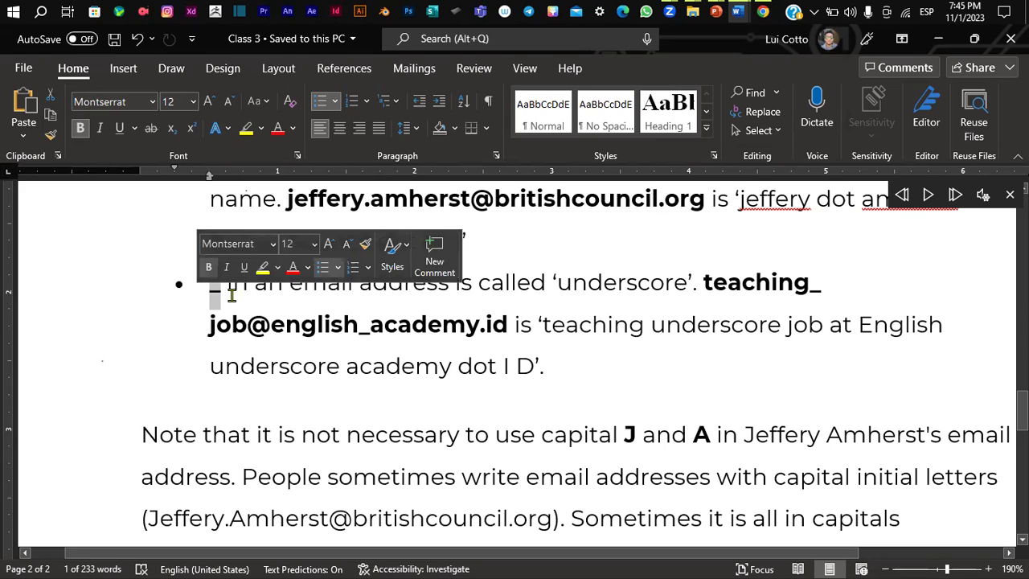
left_click(222, 293)
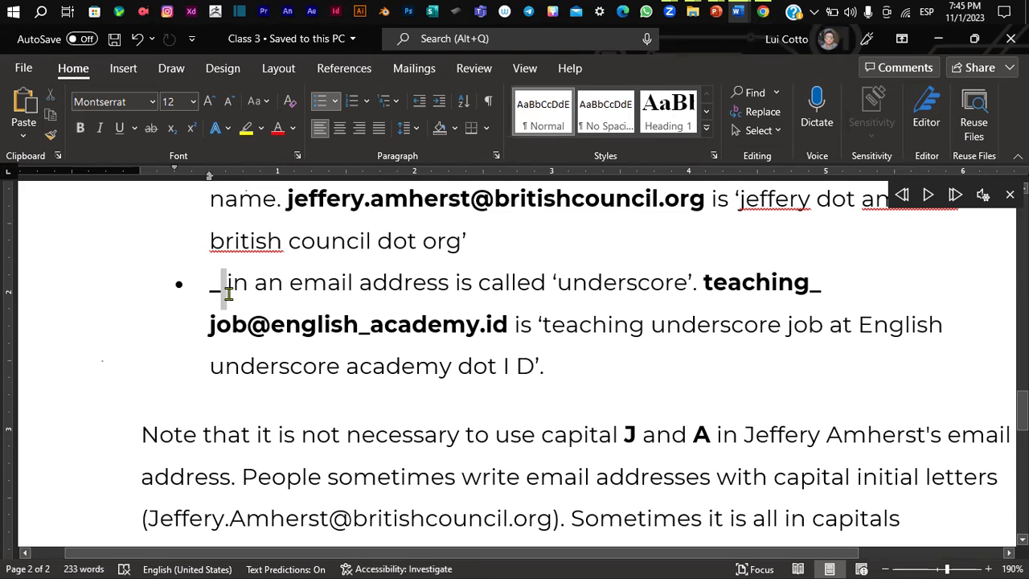
double_click(209, 291)
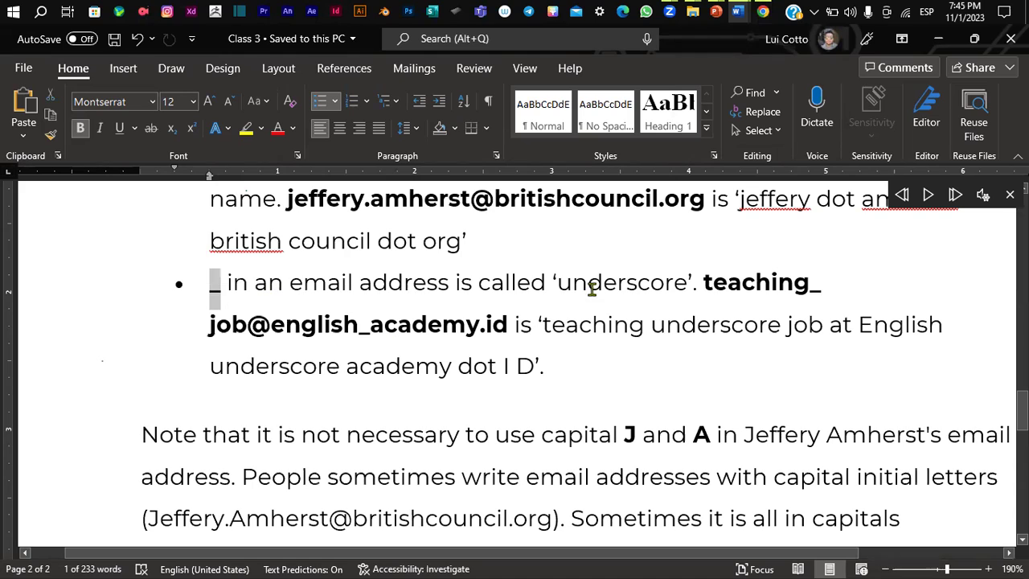
left_click_drag(555, 283, 687, 290)
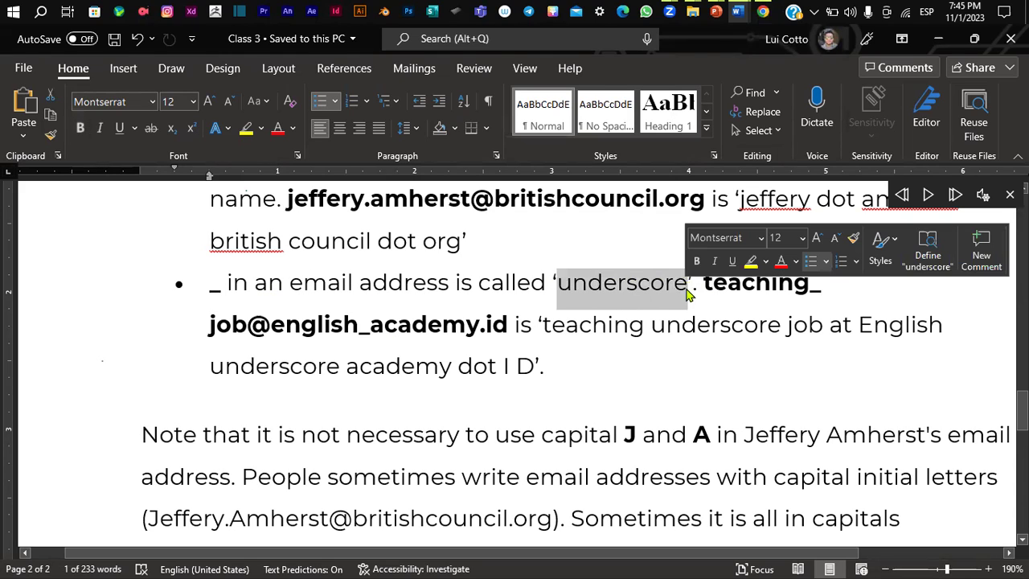
key("ctrl+b")
left_click(693, 295)
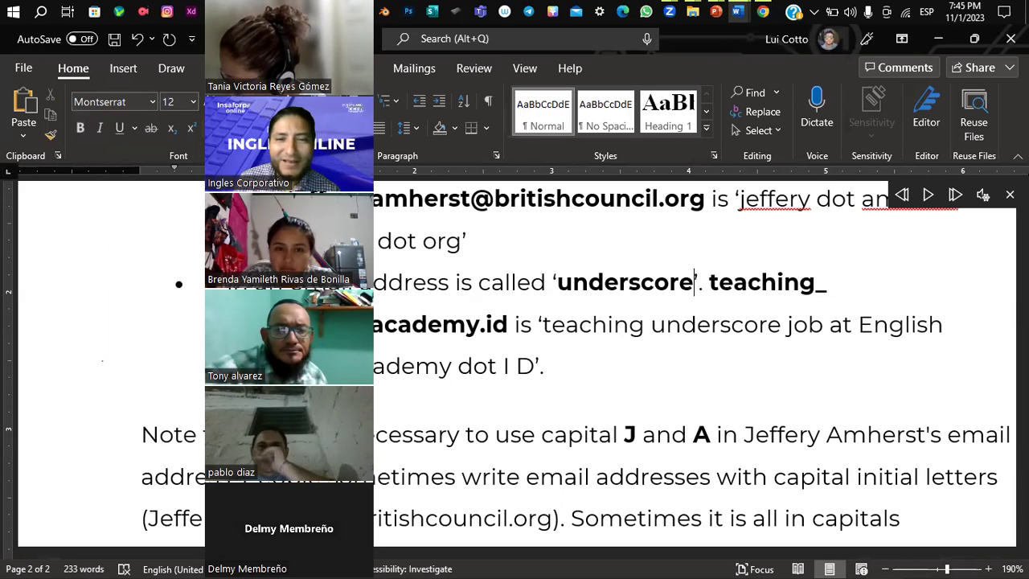
left_click(324, 52)
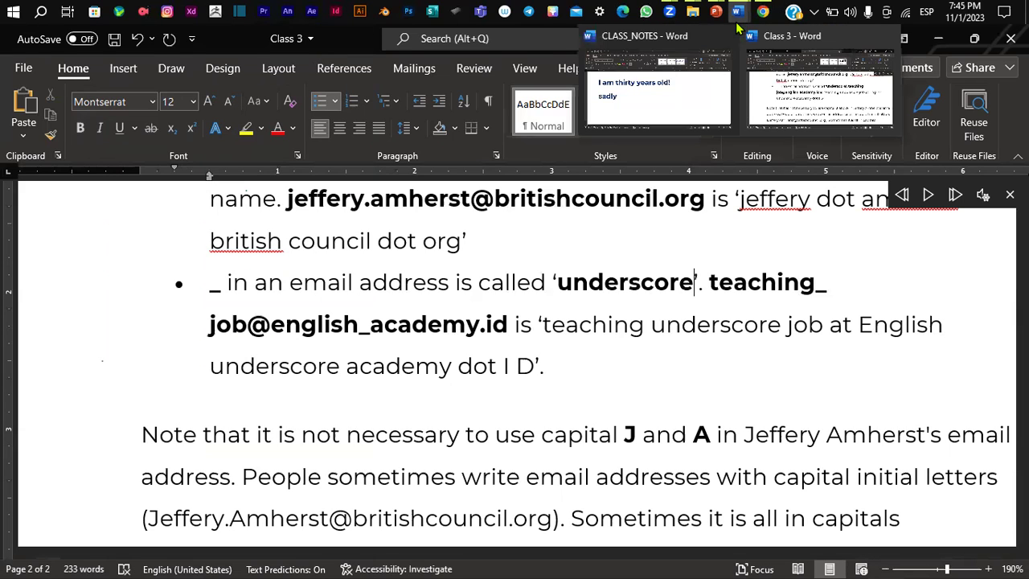
Pick the Class 3 window from the taskbar Word previews and scroll down.
mouse_move(723, 28)
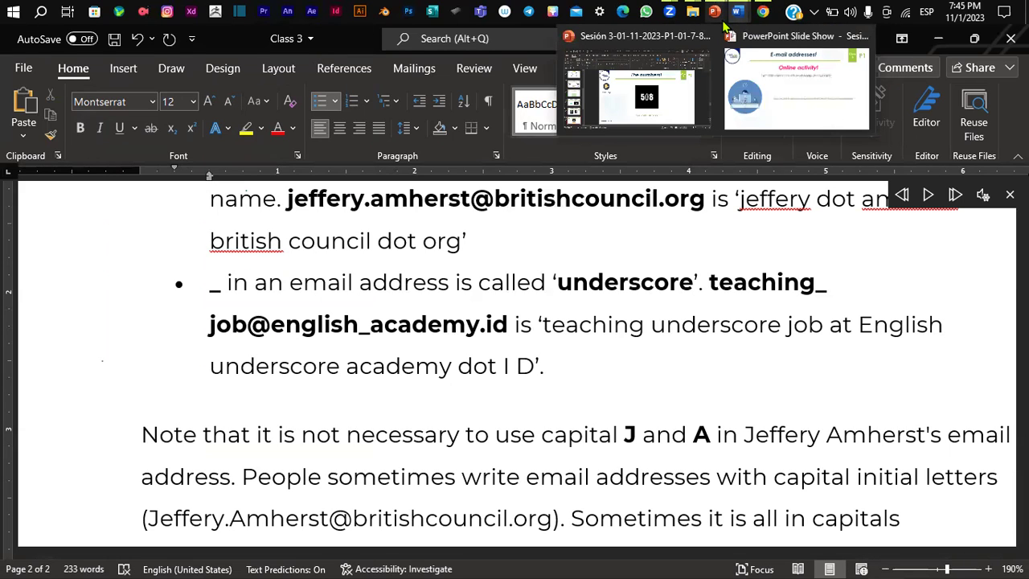
mouse_move(737, 11)
left_click(676, 89)
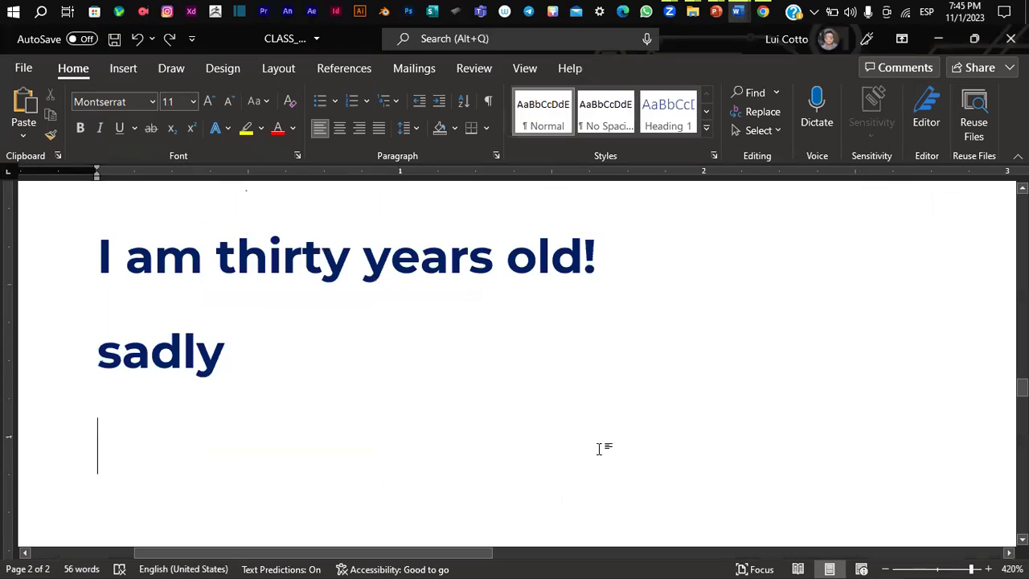
scroll(619, 459, "down", 2)
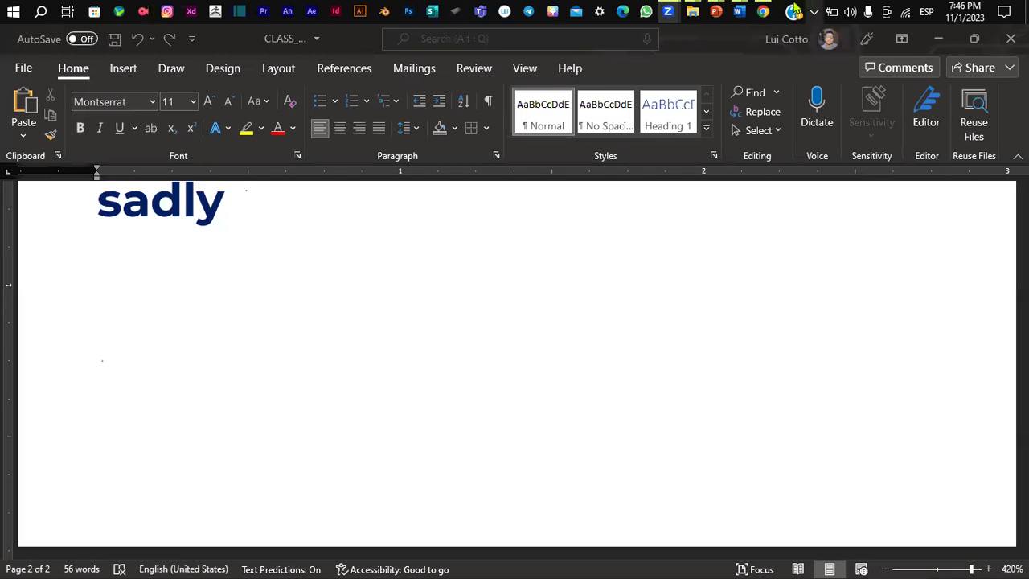
Return to the Class 3 document and scroll through the Saying email addresses notes.
mouse_move(738, 12)
left_click(793, 103)
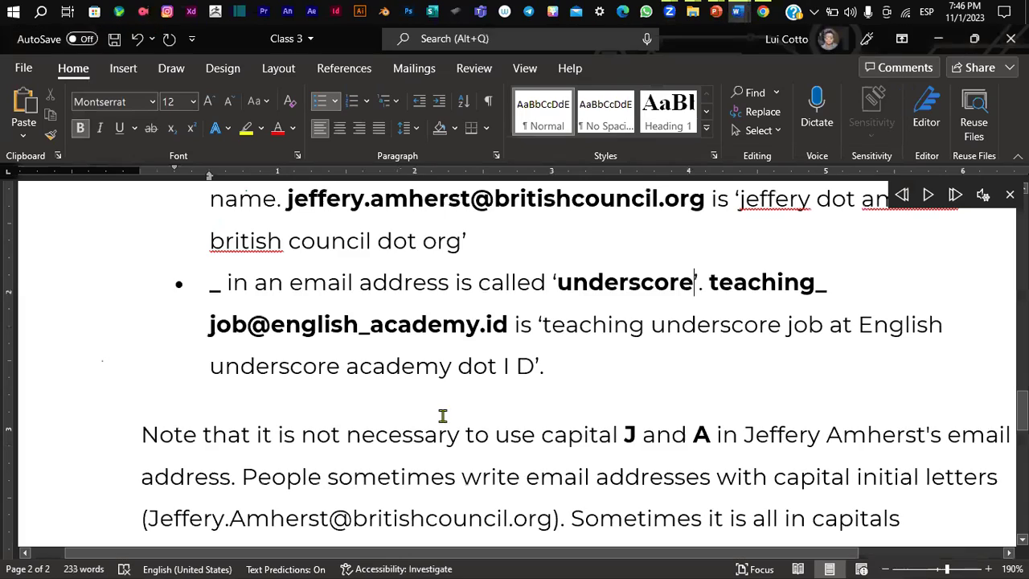
scroll(635, 322, "up", 1)
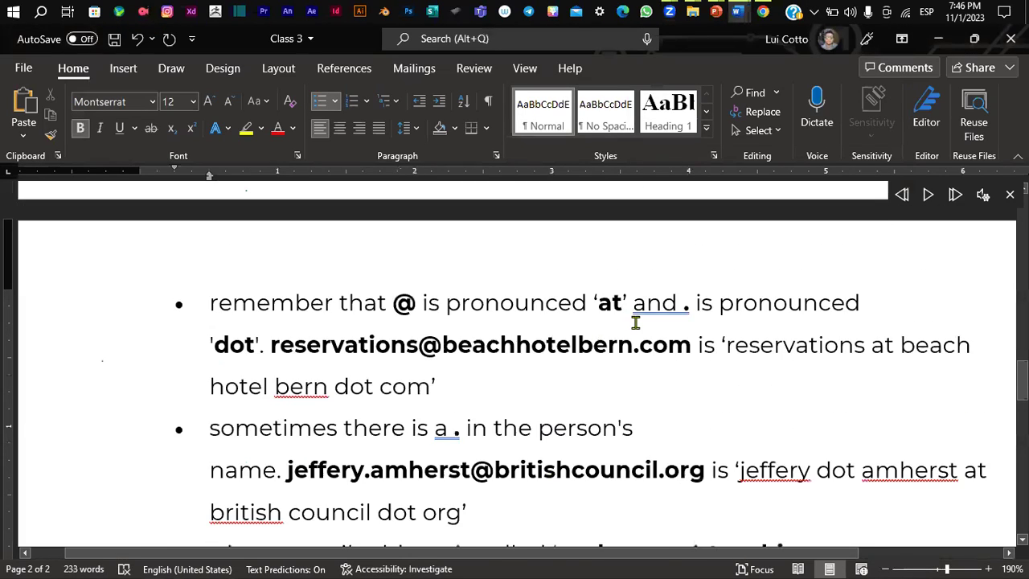
scroll(641, 326, "up", 5)
scroll(641, 328, "up", 3)
scroll(705, 278, "up", 1)
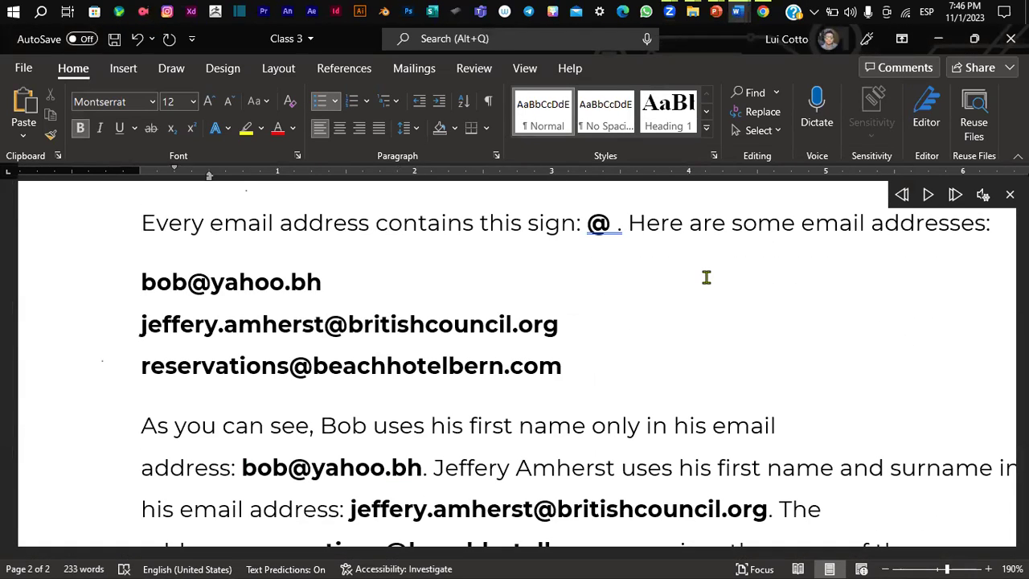
scroll(582, 404, "up", 1)
scroll(582, 403, "down", 2)
scroll(582, 403, "up", 1)
scroll(582, 404, "down", 1)
scroll(582, 404, "down", 3)
scroll(582, 402, "down", 3)
scroll(582, 402, "down", 3)
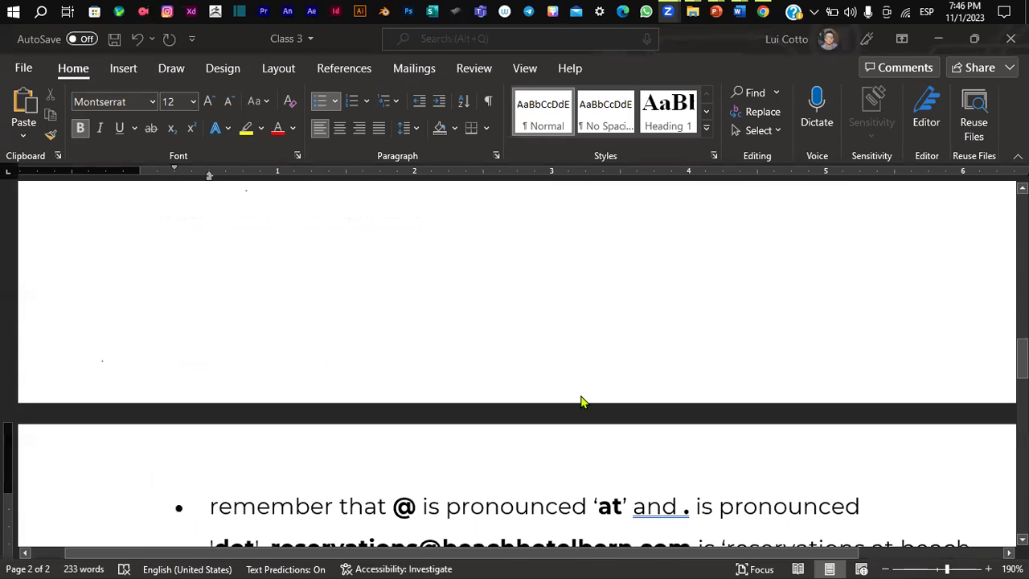
scroll(583, 402, "down", 2)
scroll(583, 402, "down", 1)
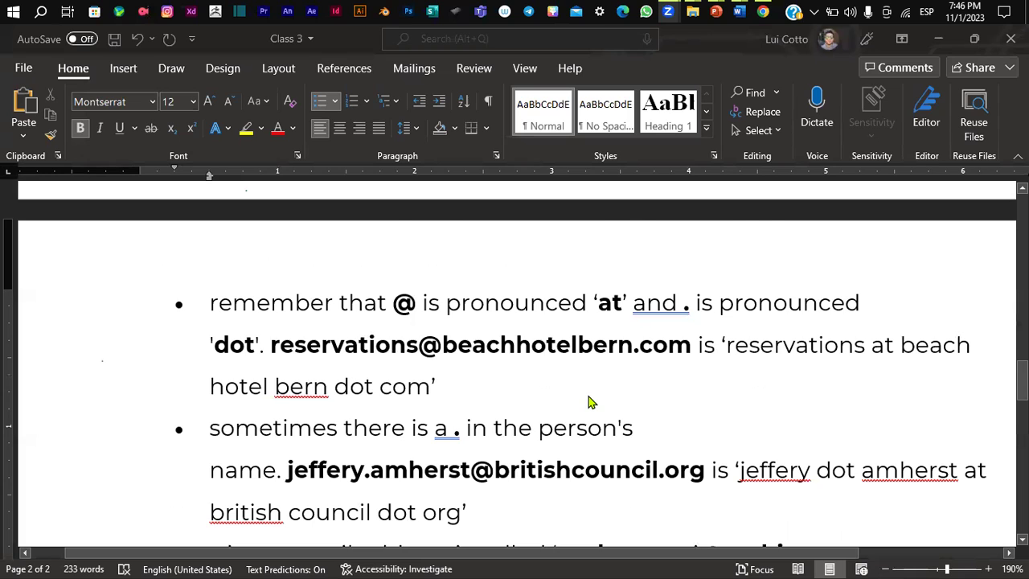
scroll(587, 402, "down", 2)
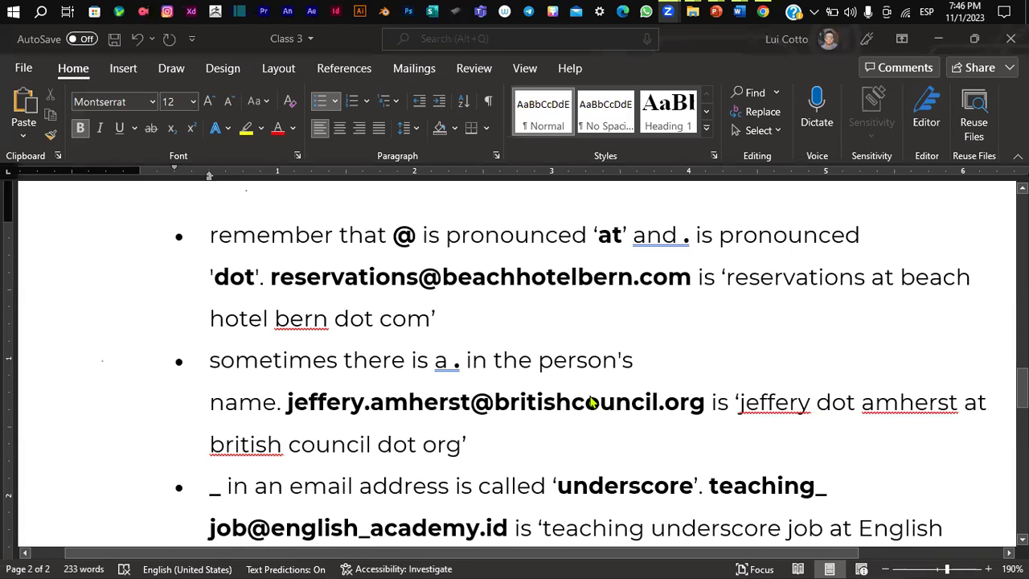
scroll(591, 402, "up", 10)
scroll(591, 402, "up", 4)
scroll(591, 400, "up", 8)
scroll(593, 401, "down", 6)
scroll(593, 401, "down", 4)
scroll(480, 386, "down", 4)
scroll(479, 386, "down", 2)
scroll(480, 386, "down", 2)
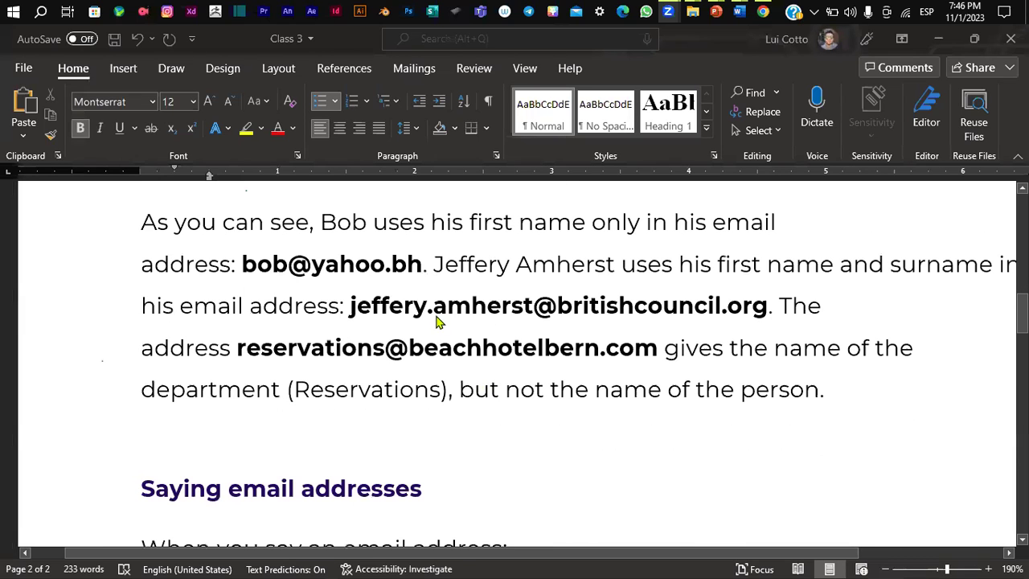
Start Read Aloud with Ctrl+Alt+Space and highlight @, the dot, the word dot and .com.
key("ctrl+alt+space")
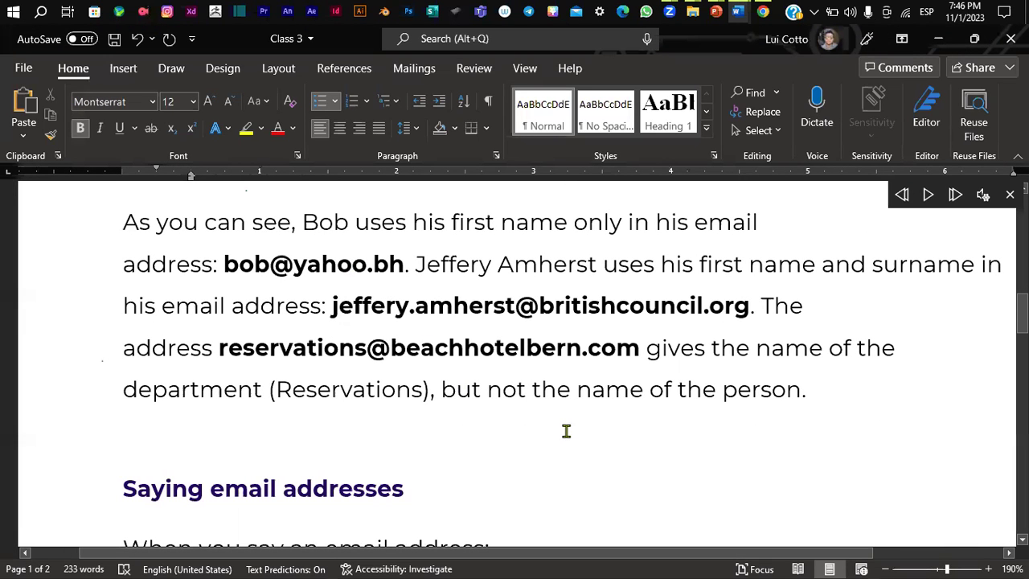
scroll(294, 284, "down", 1)
scroll(301, 294, "down", 1)
scroll(285, 294, "down", 2)
scroll(284, 294, "down", 2)
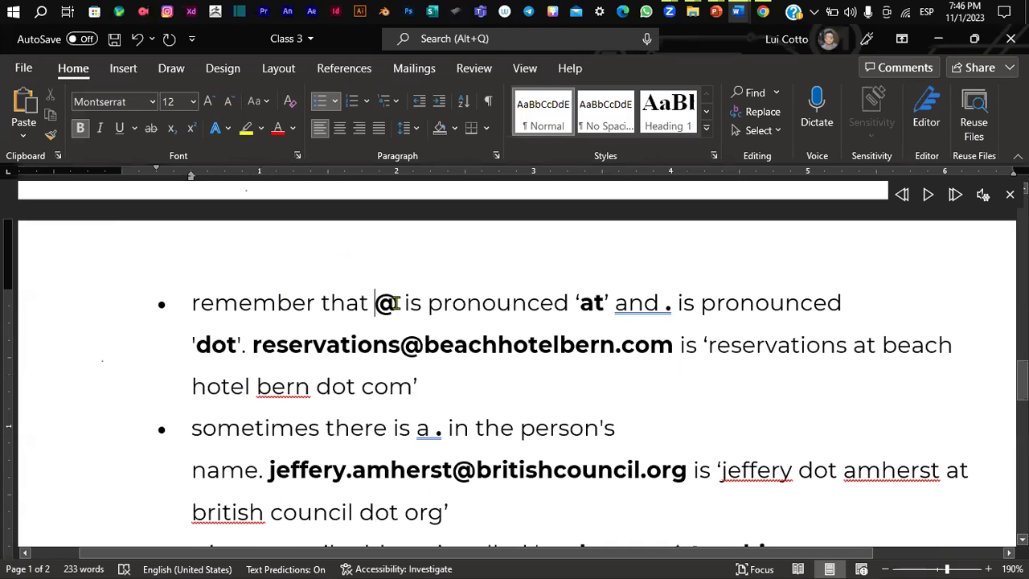
double_click(386, 302)
double_click(665, 309)
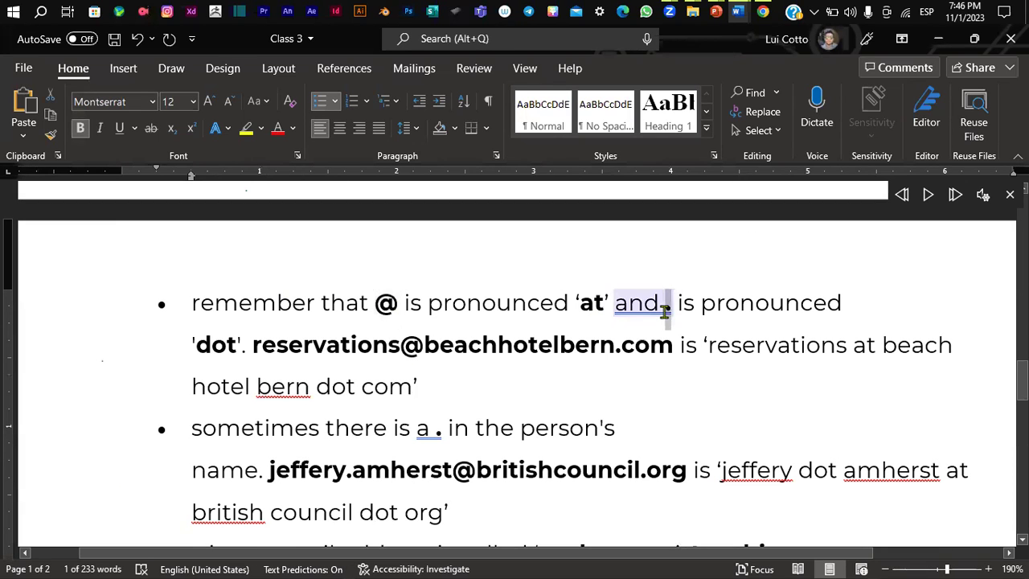
double_click(242, 344)
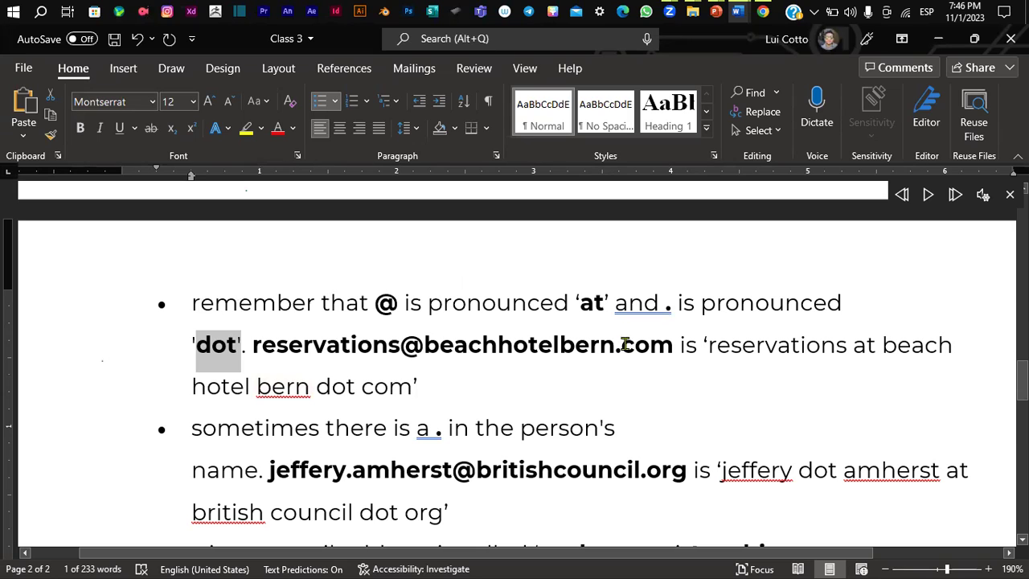
left_click_drag(616, 344, 674, 344)
left_click(680, 381)
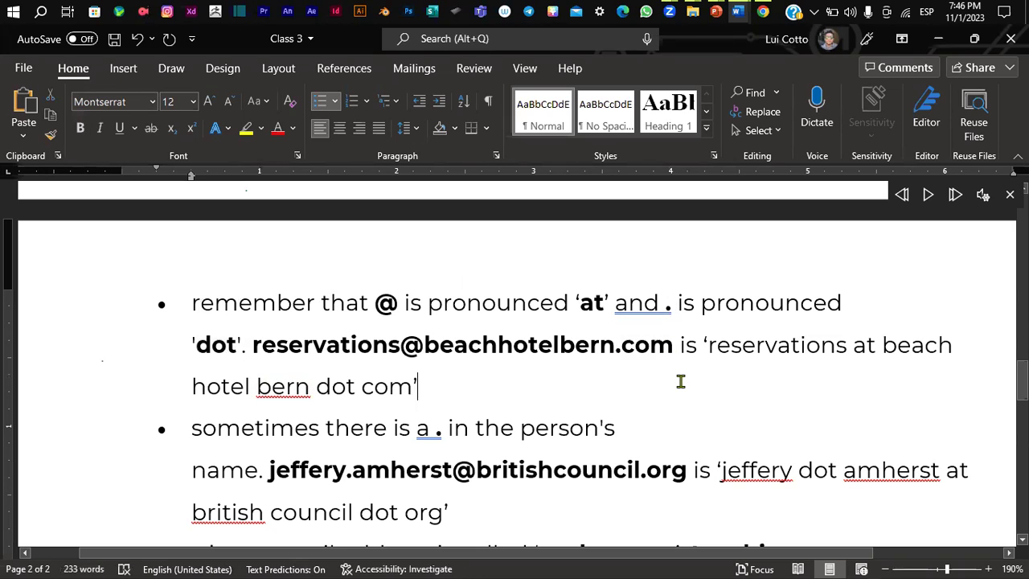
Bring the Unit 1: Email addresses page forward in Chrome and set its zoom to 110%.
mouse_move(764, 12)
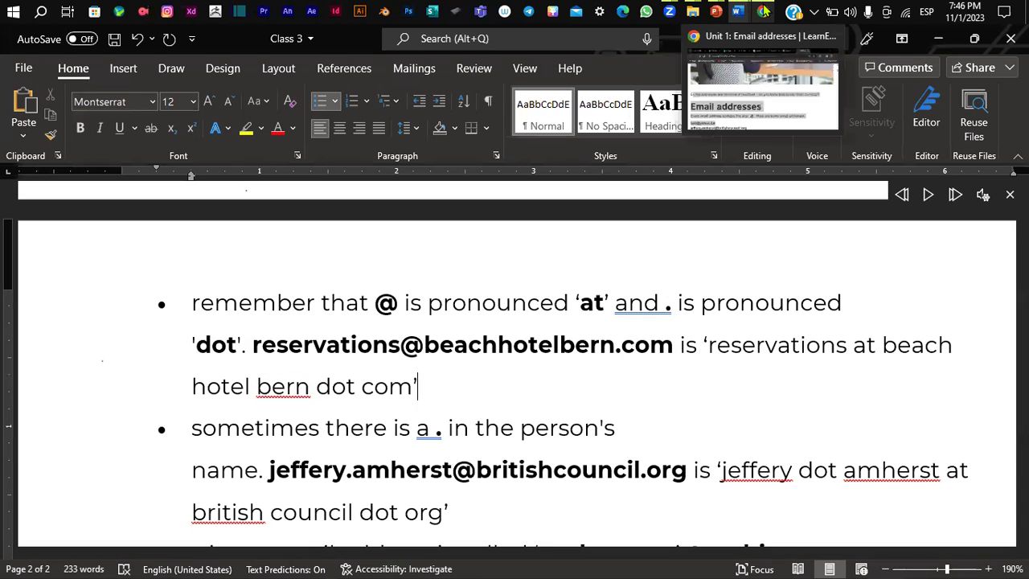
left_click(763, 11)
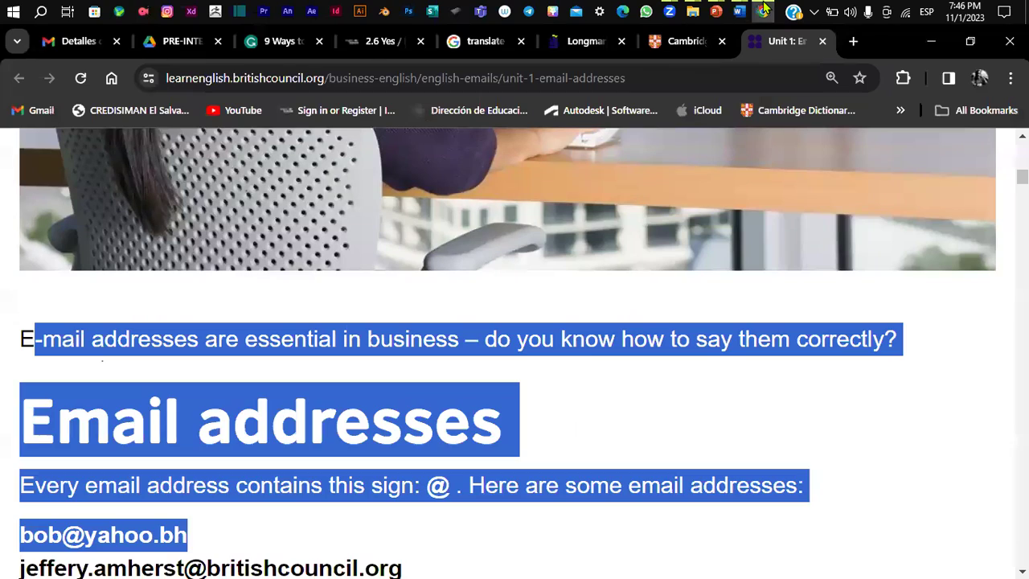
left_click(885, 386)
key("ctrl+minus")
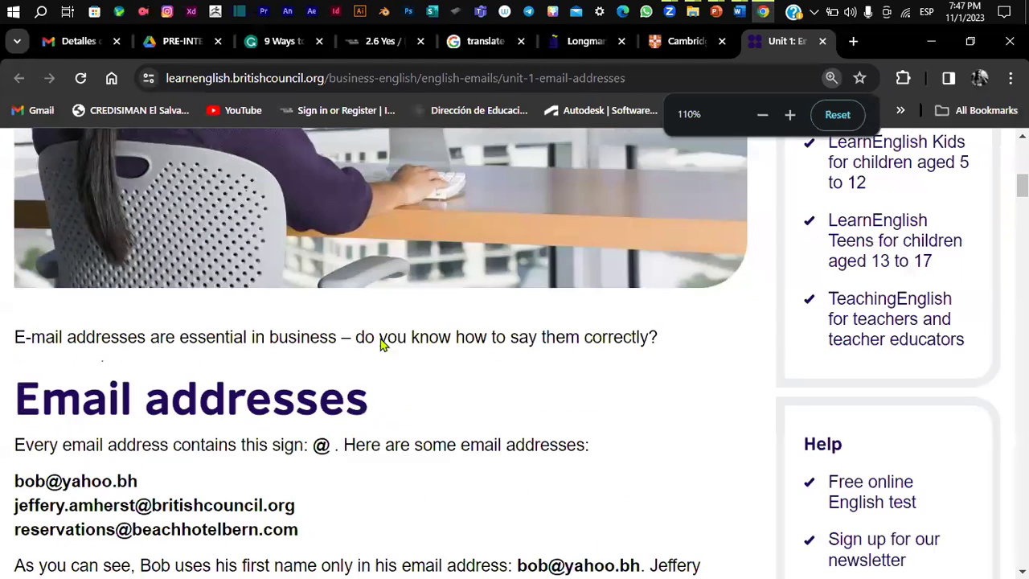
key("ctrl+minus")
key("ctrl+plus")
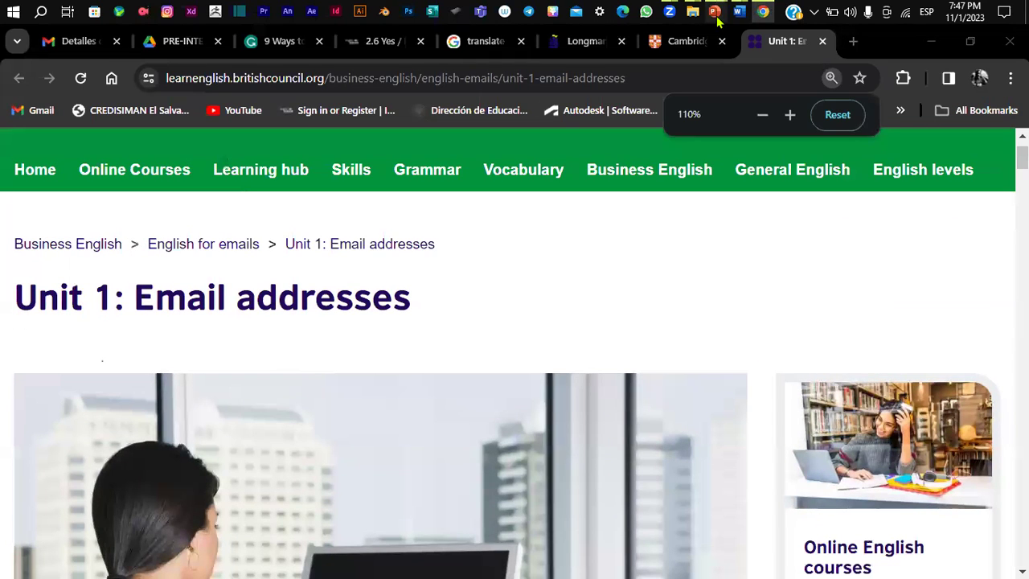
mouse_move(714, 11)
left_click(761, 69)
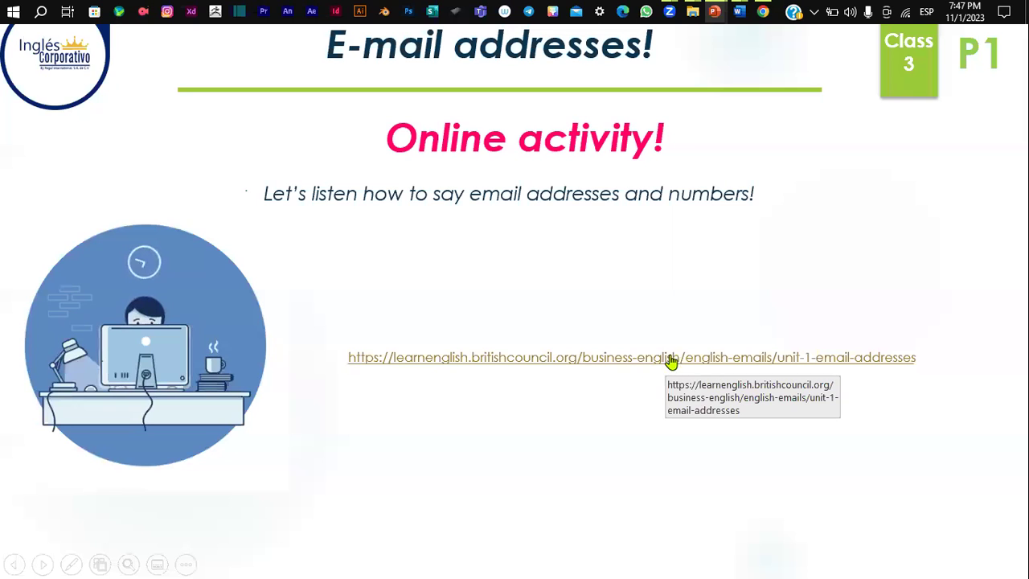
left_click(764, 18)
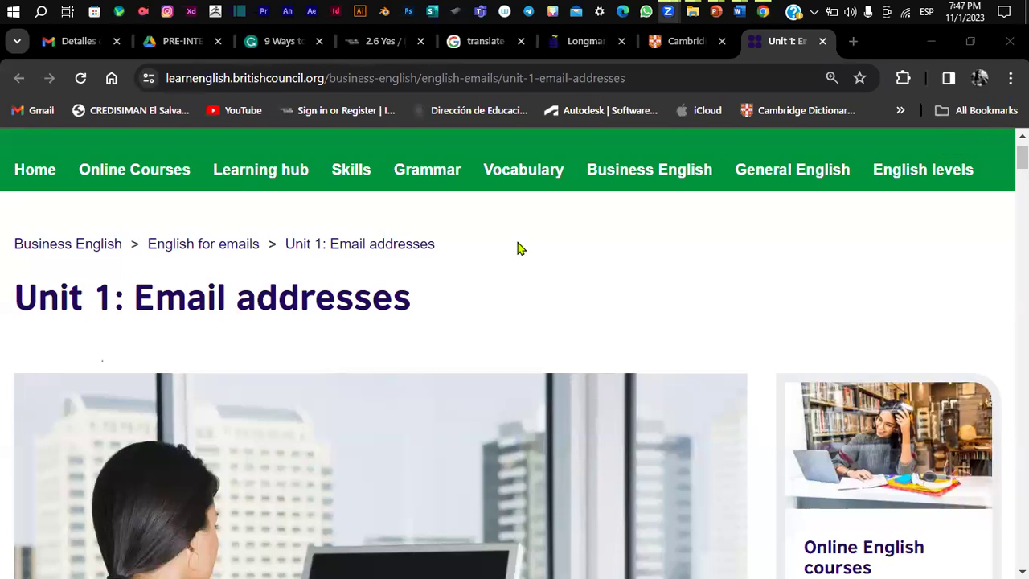
Scroll down to the Address books table and enlarge the page from 125% up to 200%.
scroll(2, 368, "down", 2)
scroll(2, 367, "down", 3)
scroll(8, 362, "down", 6)
scroll(18, 230, "down", 1)
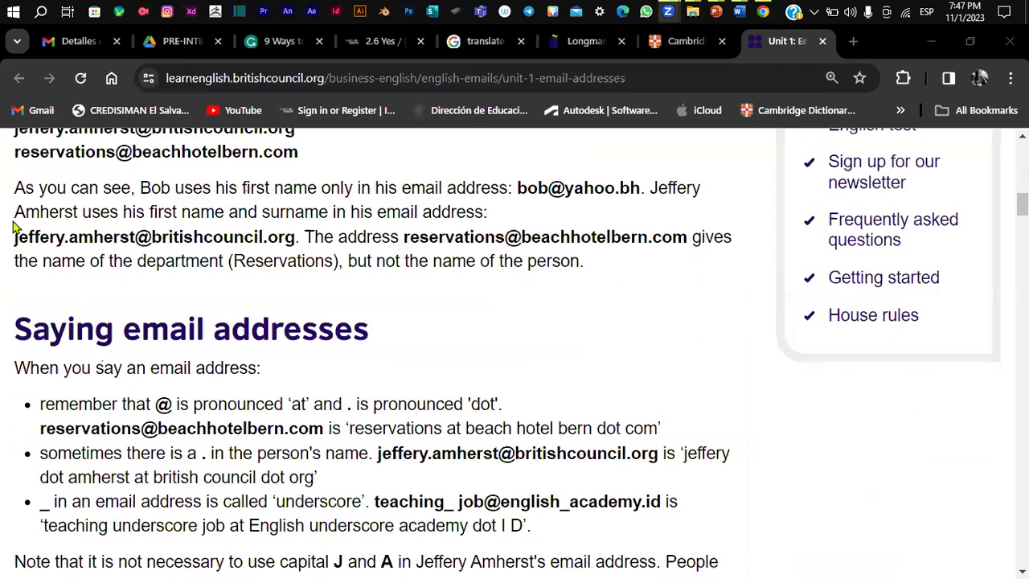
scroll(115, 191, "down", 2)
left_click_drag(14, 299, 228, 376)
scroll(223, 382, "down", 2)
scroll(223, 383, "down", 1)
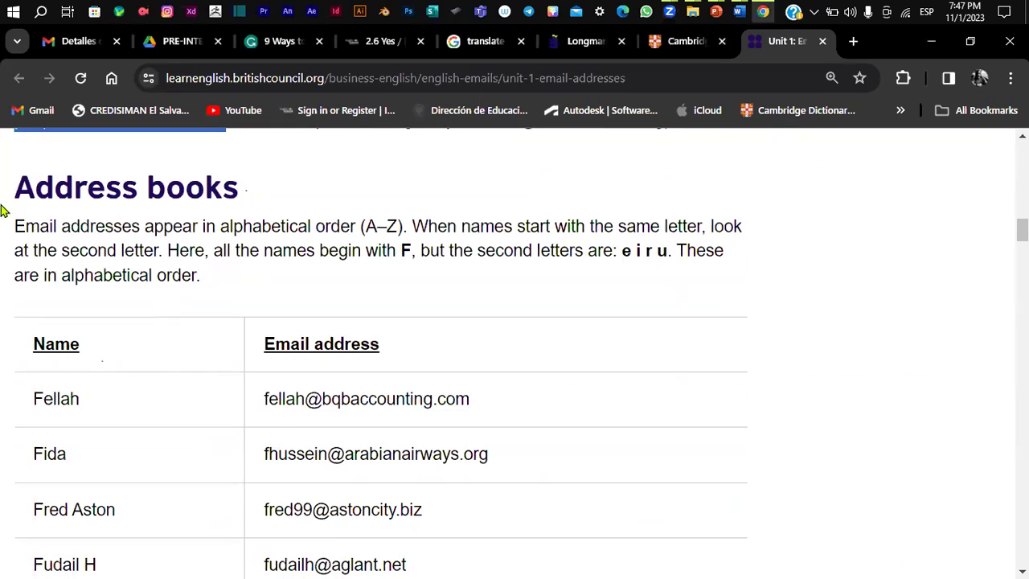
key("ctrl+plus")
scroll(217, 385, "down", 2)
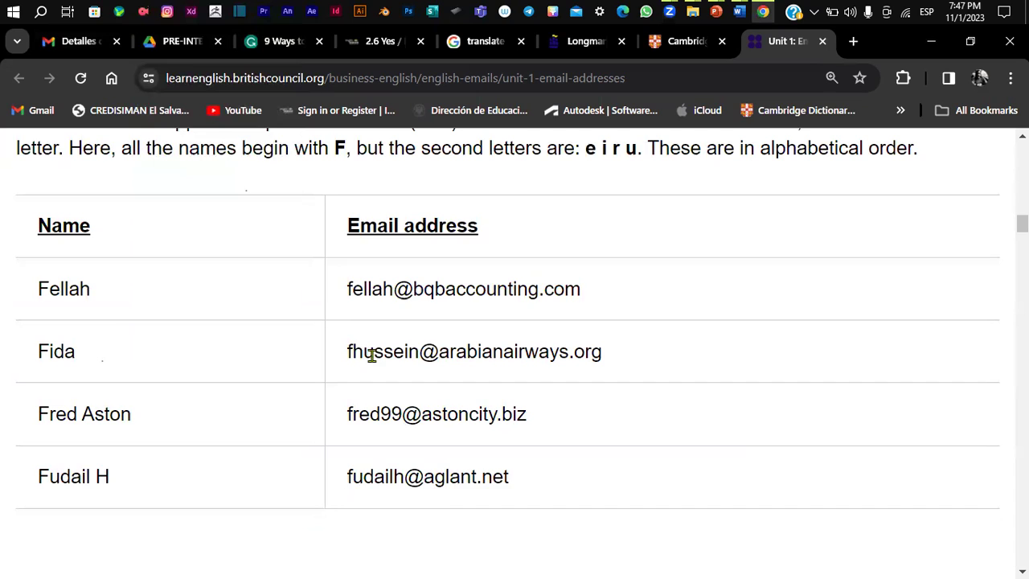
key("ctrl+plus")
key("ctrl+plus")
key("ctrl+plus")
scroll(372, 360, "down", 1)
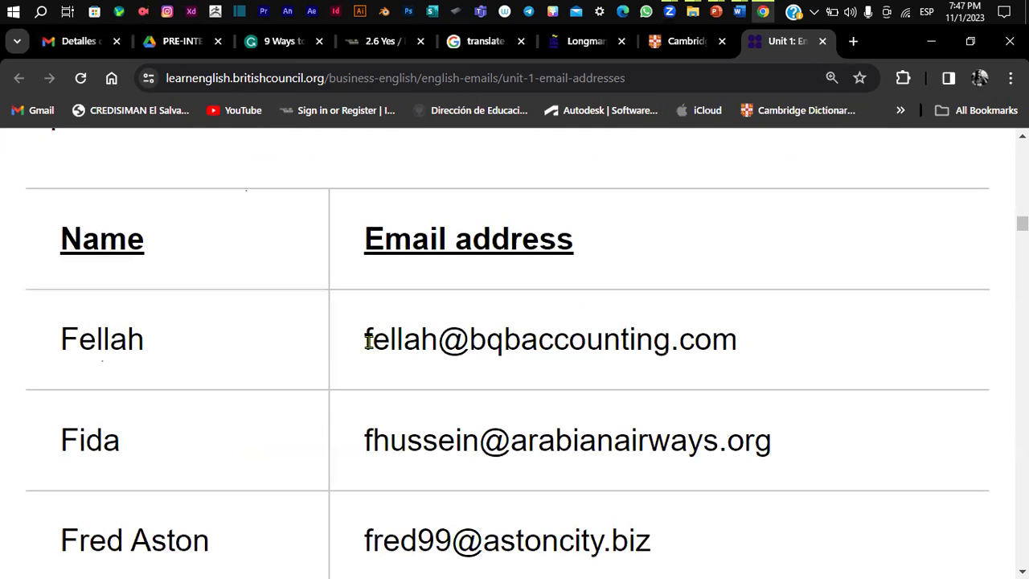
left_click_drag(363, 342, 438, 342)
left_click(147, 347)
double_click(126, 336)
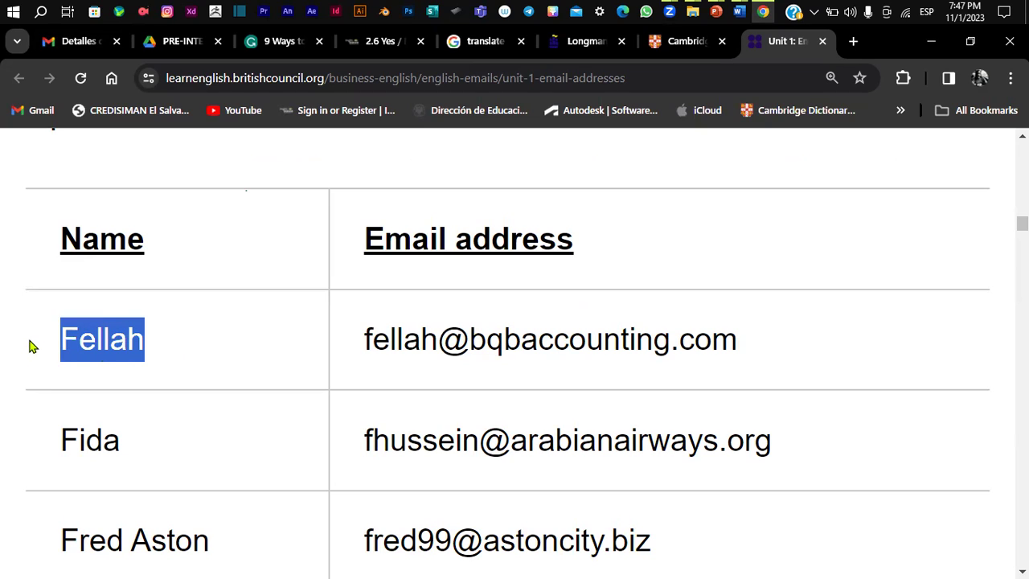
left_click(32, 346)
left_click_drag(60, 337, 153, 339)
left_click_drag(362, 347, 434, 347)
left_click(381, 349)
mouse_move(364, 347)
left_mouse_down()
mouse_move(434, 353)
mouse_move(440, 364)
left_mouse_up()
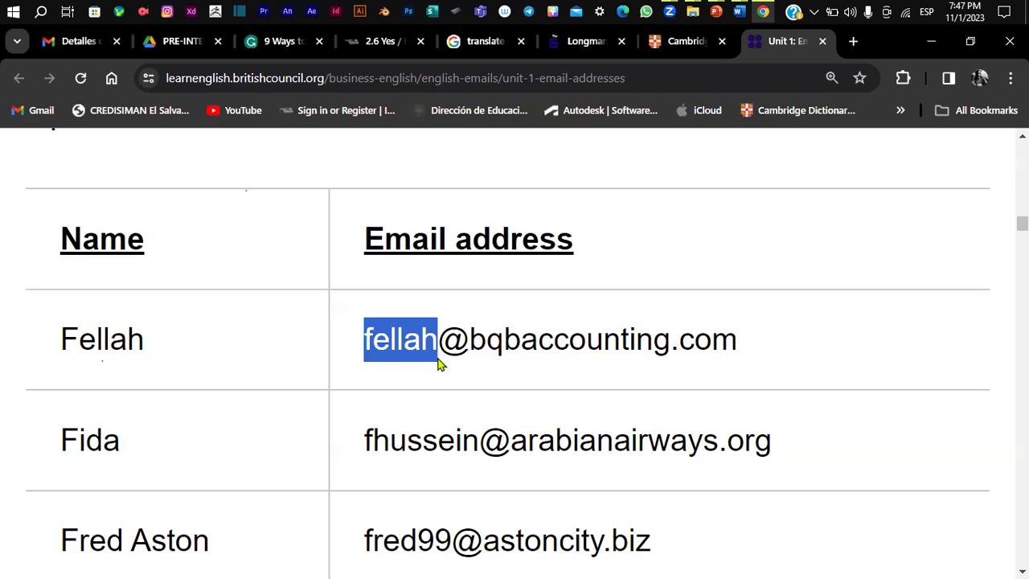
left_click(474, 348)
mouse_move(475, 348)
left_mouse_down()
mouse_move(502, 347)
mouse_move(478, 350)
left_mouse_up()
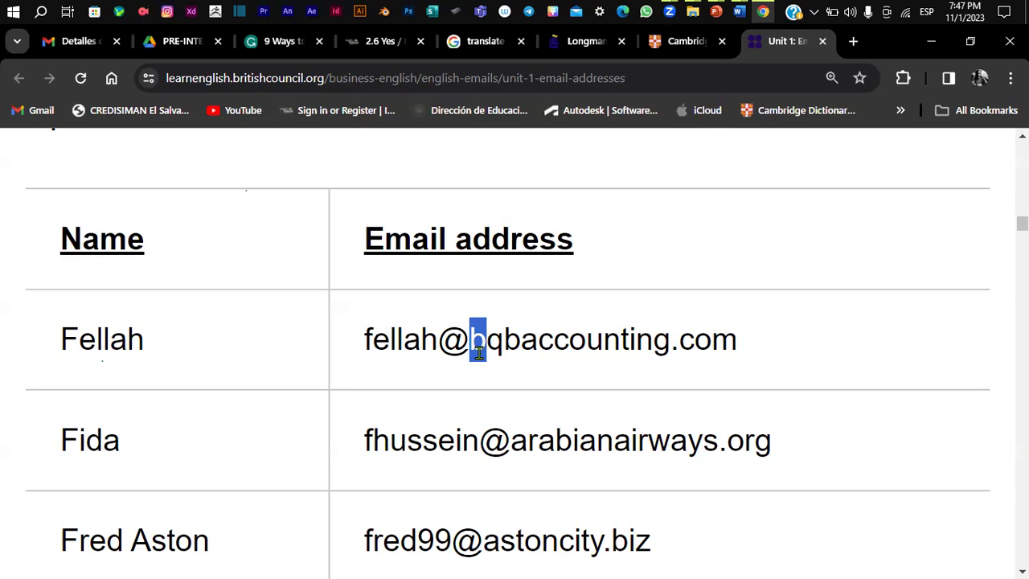
left_click(519, 351)
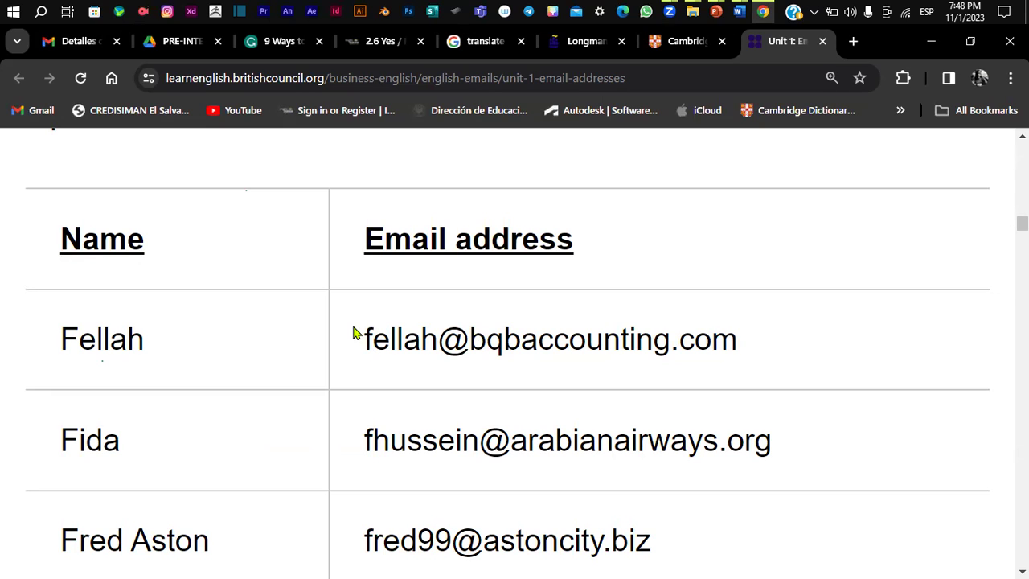
left_click_drag(361, 319, 375, 339)
left_click_drag(384, 339, 376, 344)
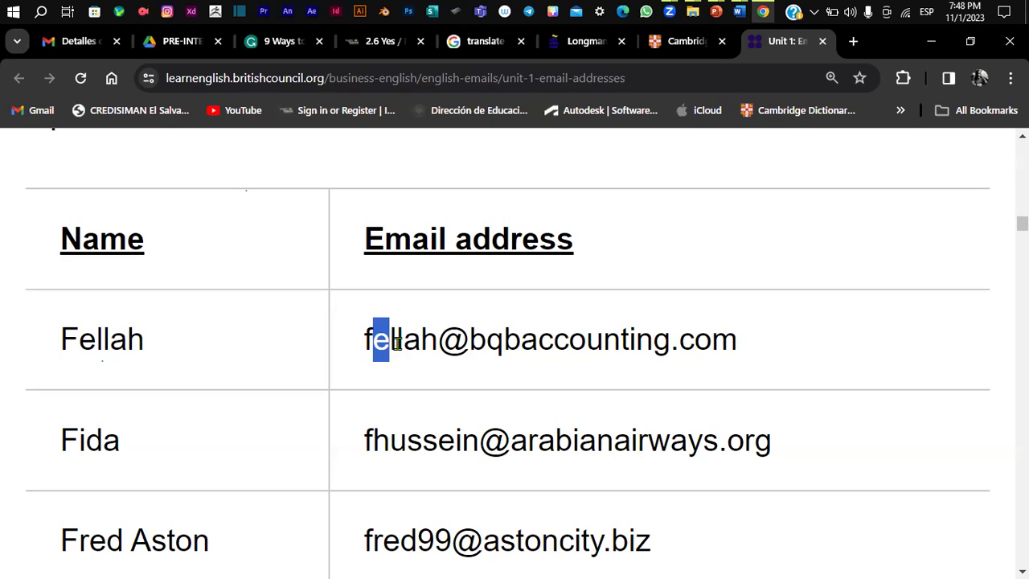
Highlight the name part, the @, and the b and q of the first address in turn.
left_click_drag(390, 342, 404, 346)
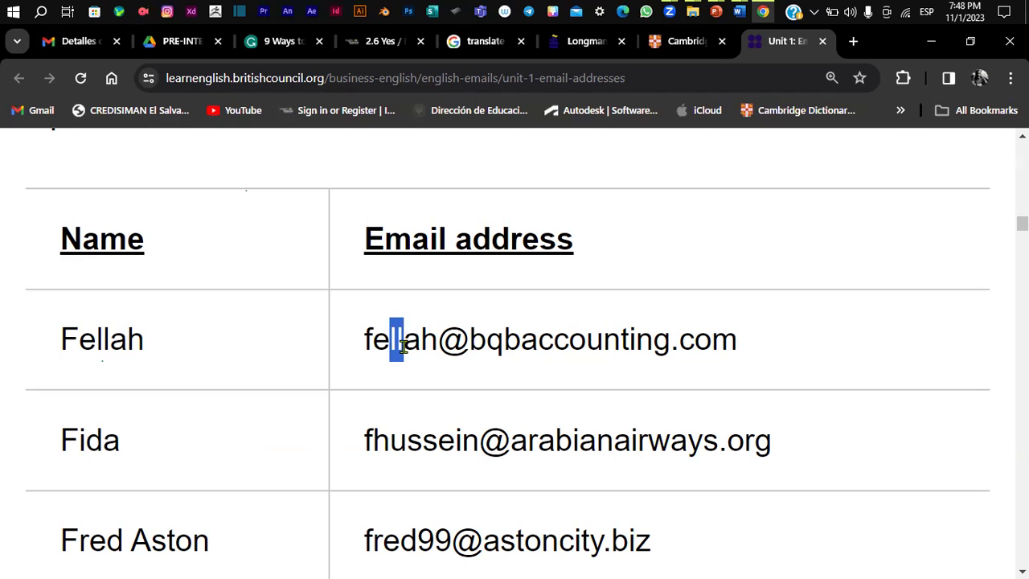
left_click_drag(408, 348, 421, 347)
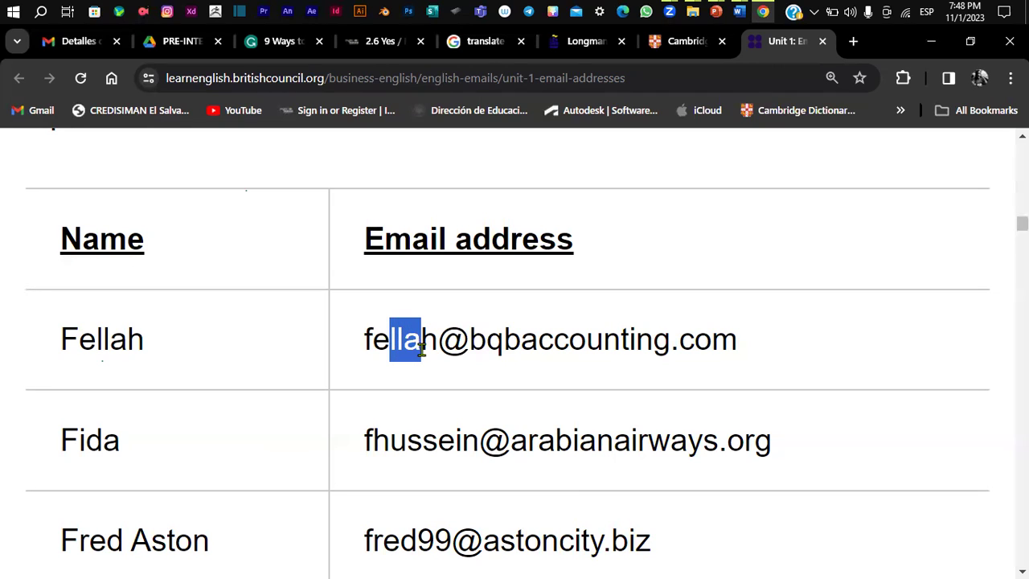
left_click_drag(424, 347, 439, 354)
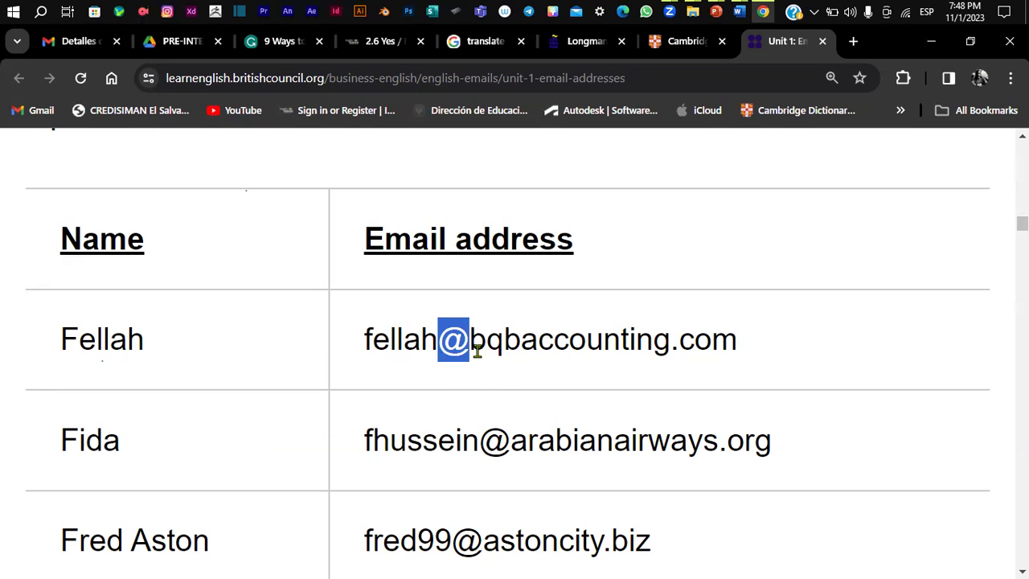
left_click_drag(471, 348, 506, 344)
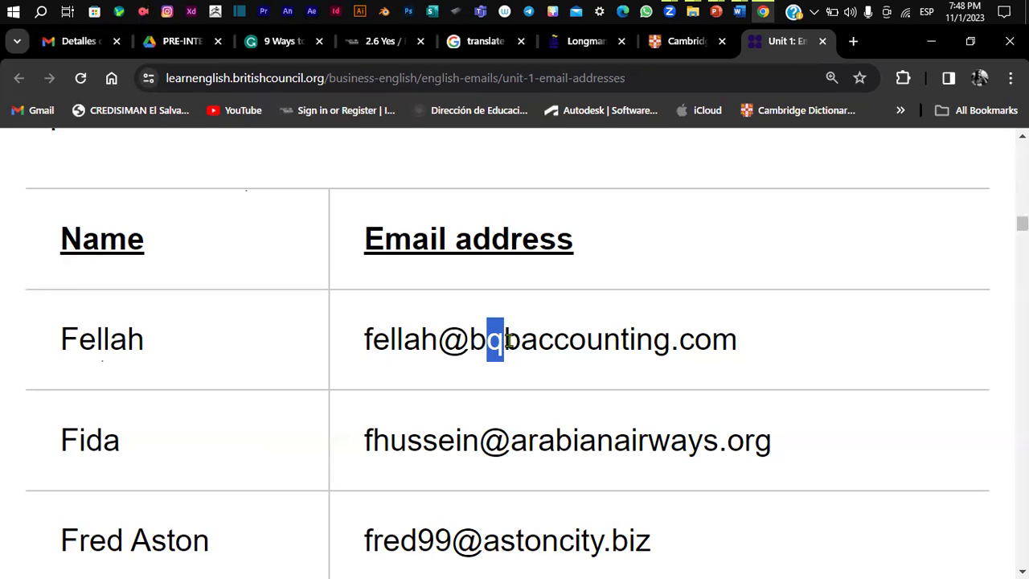
left_click_drag(505, 342, 668, 346)
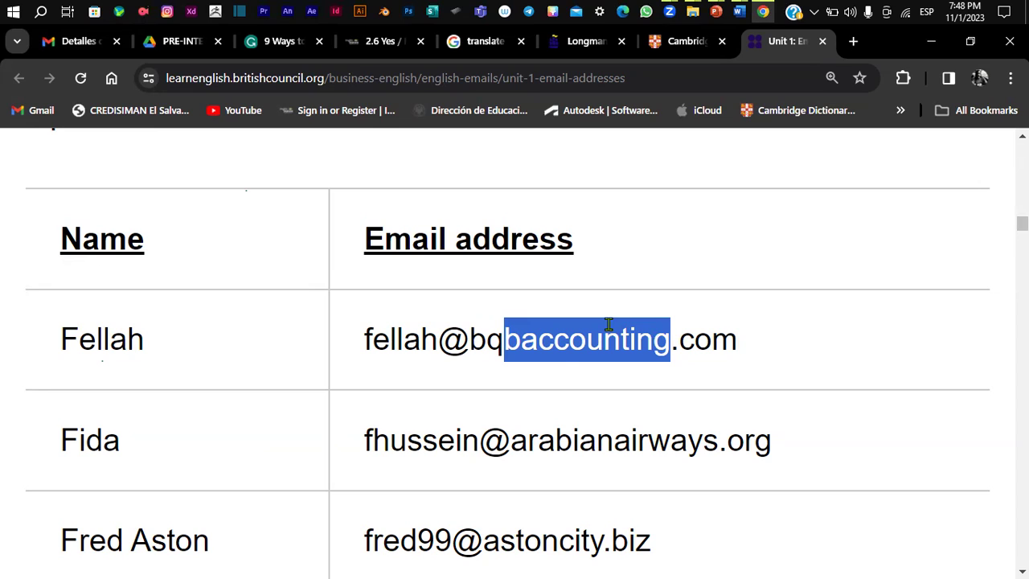
Highlight 'accounting' and then 'bq' in the bqbaccounting.com domain, clearing each highlight afterward.
left_click(561, 368)
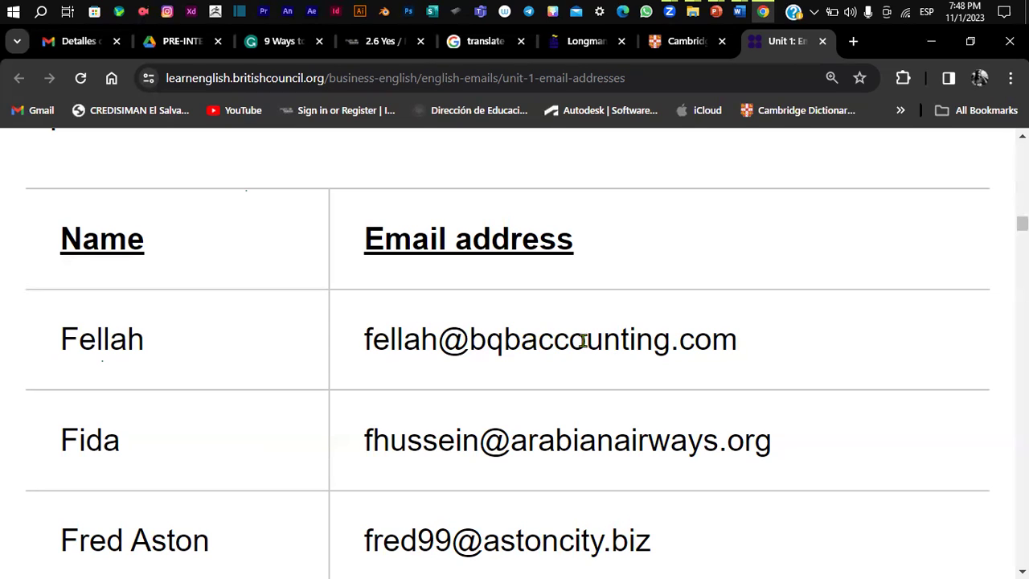
left_click_drag(521, 340, 656, 341)
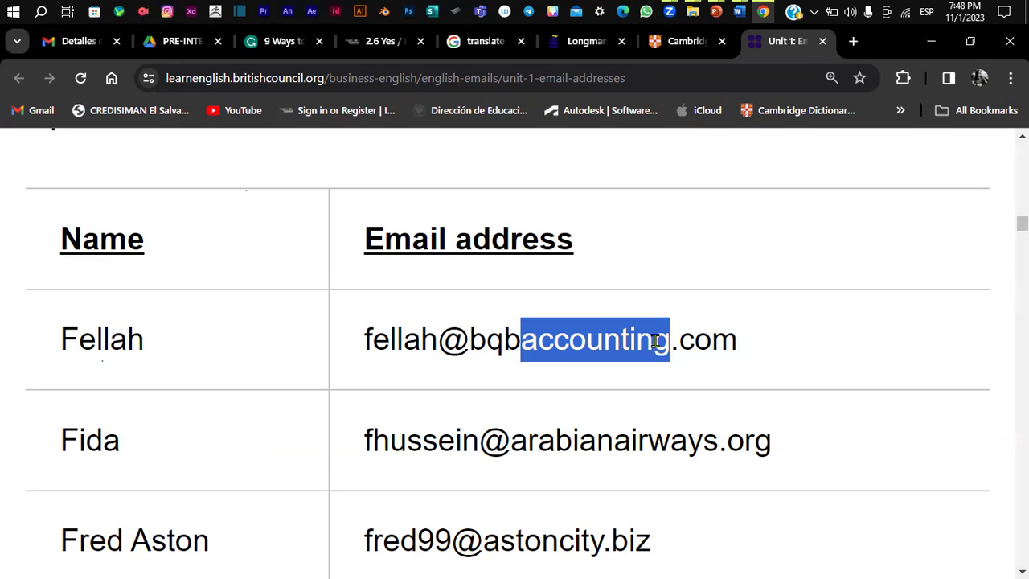
left_click(599, 338)
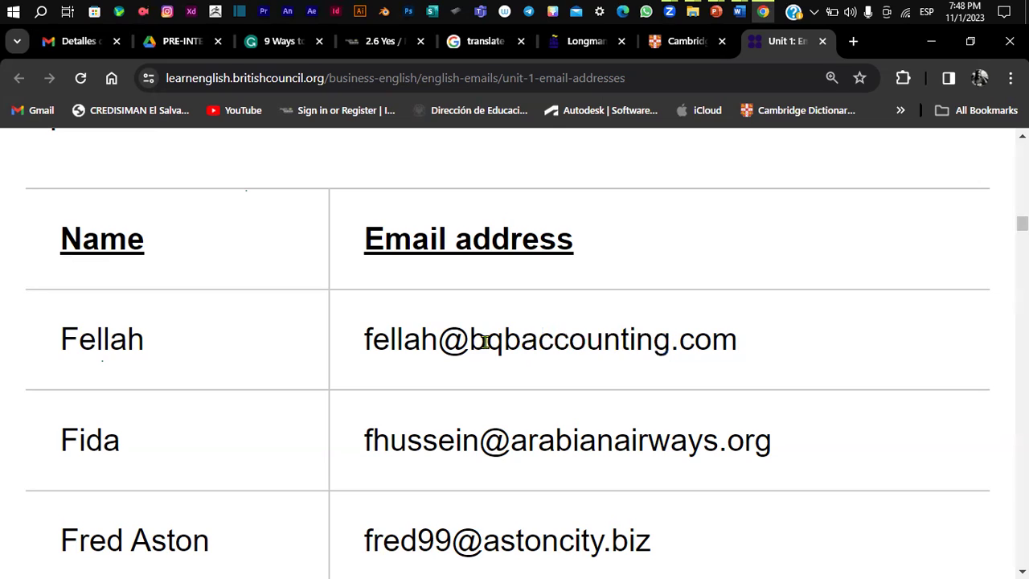
left_click_drag(469, 341, 504, 344)
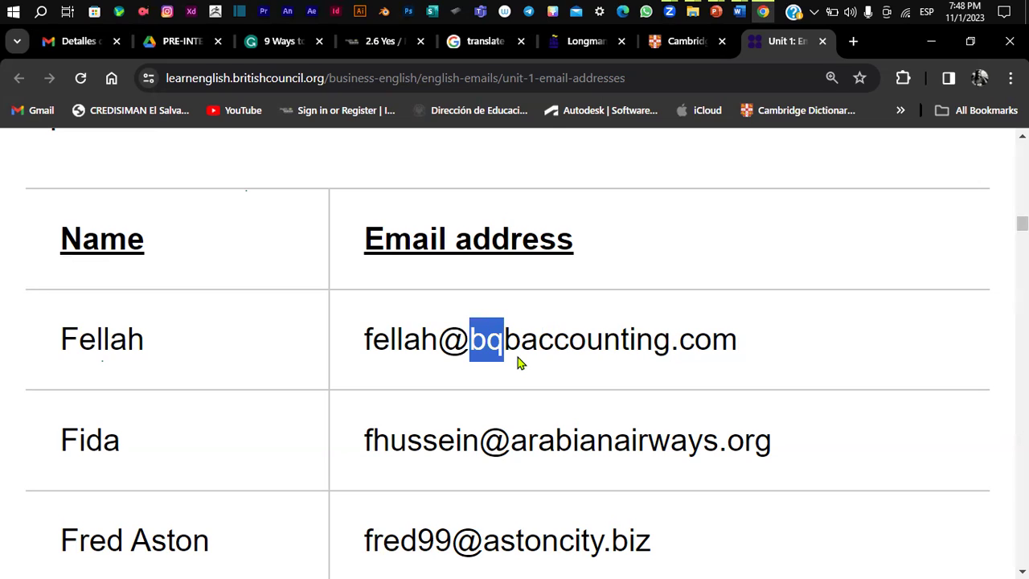
left_click(518, 364)
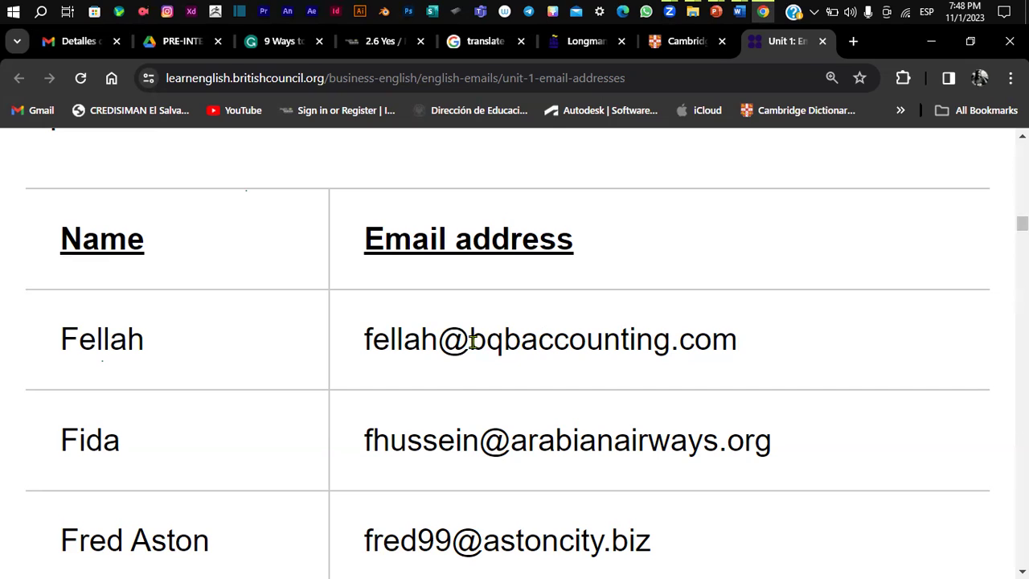
left_click_drag(471, 341, 533, 344)
left_click(505, 343)
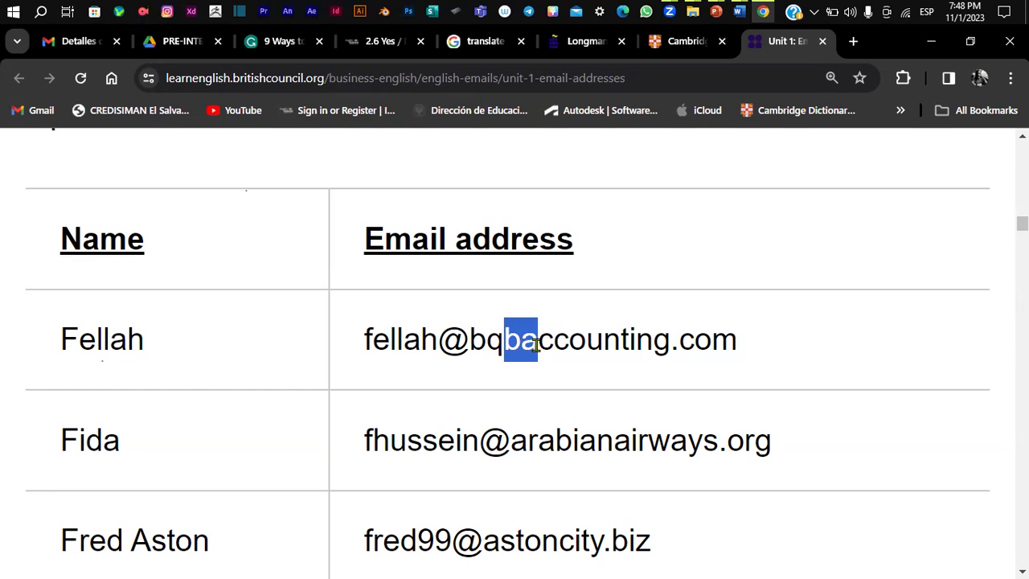
Highlight 'bac', the second c and the dot before com, then scroll to show all rows.
left_click_drag(539, 344, 564, 347)
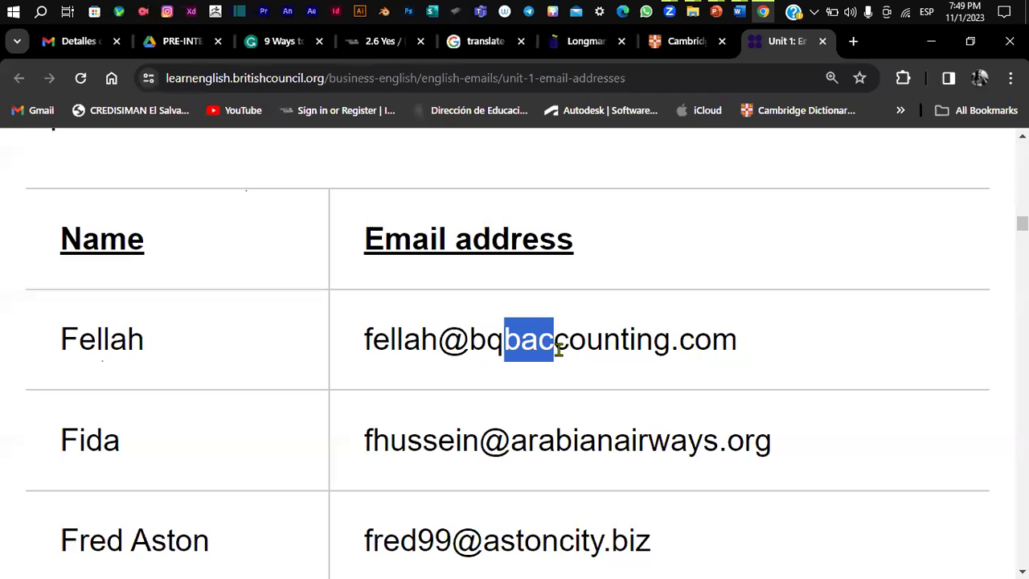
left_click(595, 340)
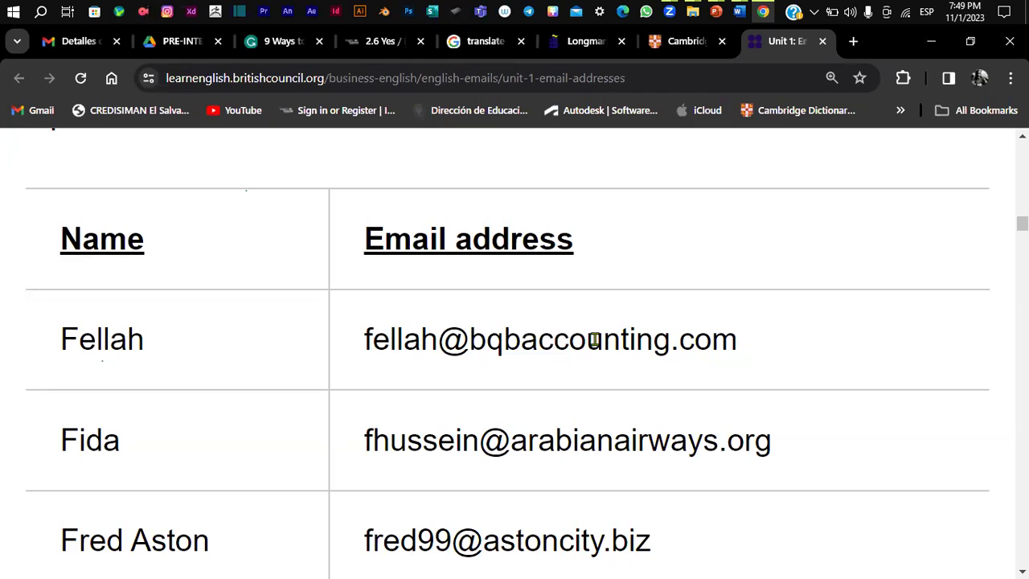
left_click_drag(567, 338, 679, 346)
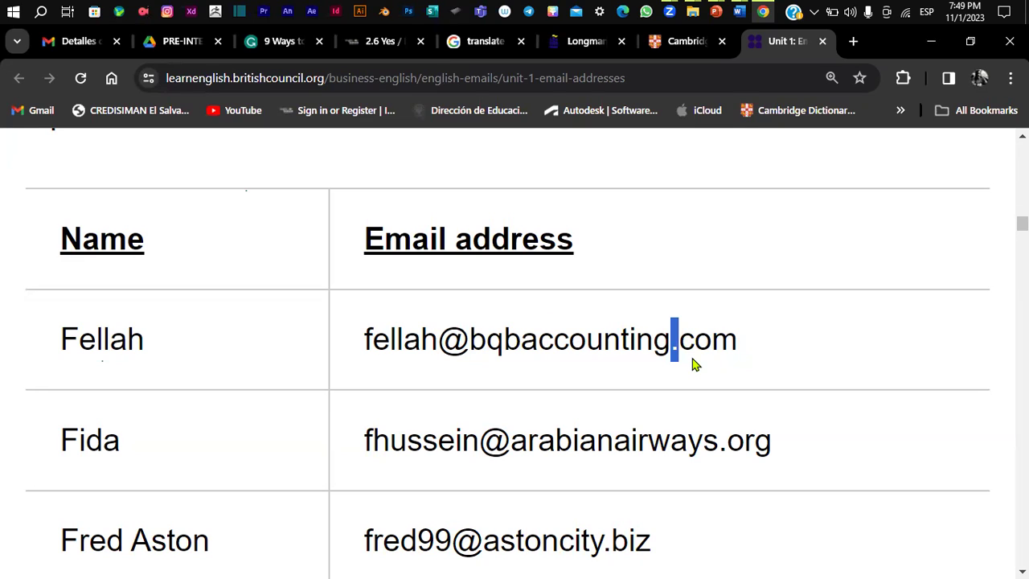
left_click(680, 352)
left_click_drag(667, 341, 685, 341)
scroll(260, 291, "down", 1)
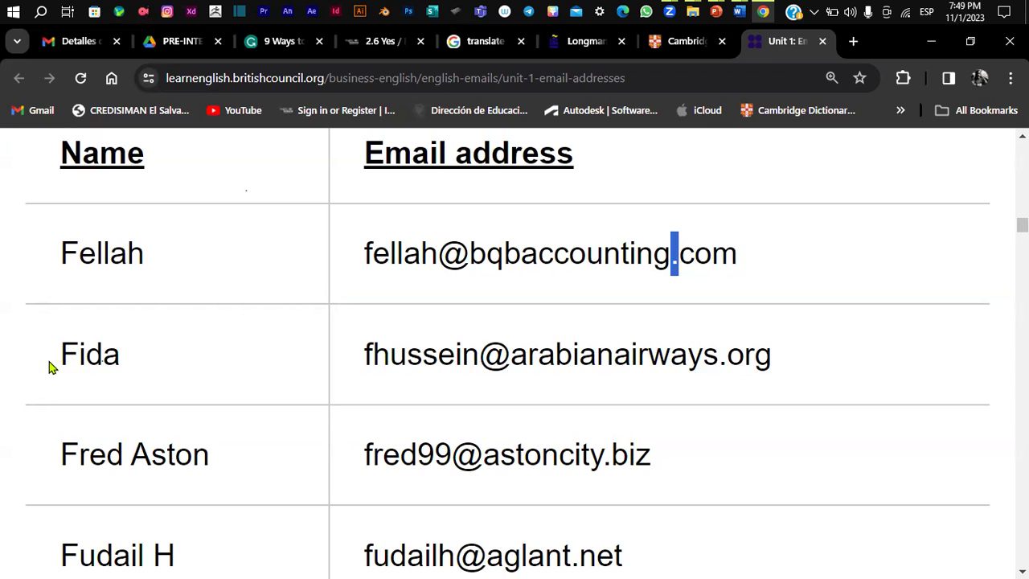
scroll(48, 366, "down", 1)
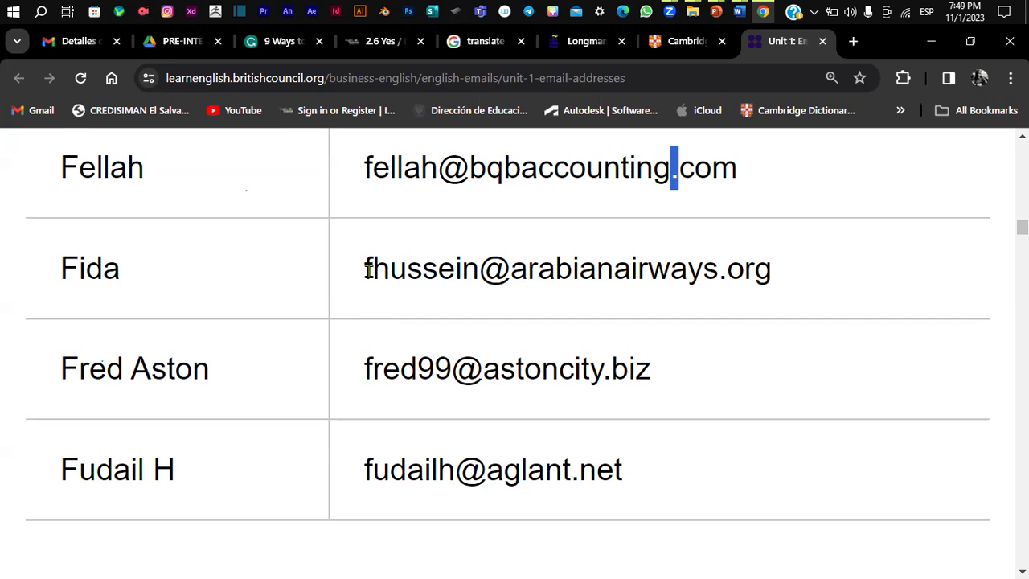
left_click_drag(363, 272, 372, 279)
left_click(366, 281)
left_click_drag(366, 282, 405, 281)
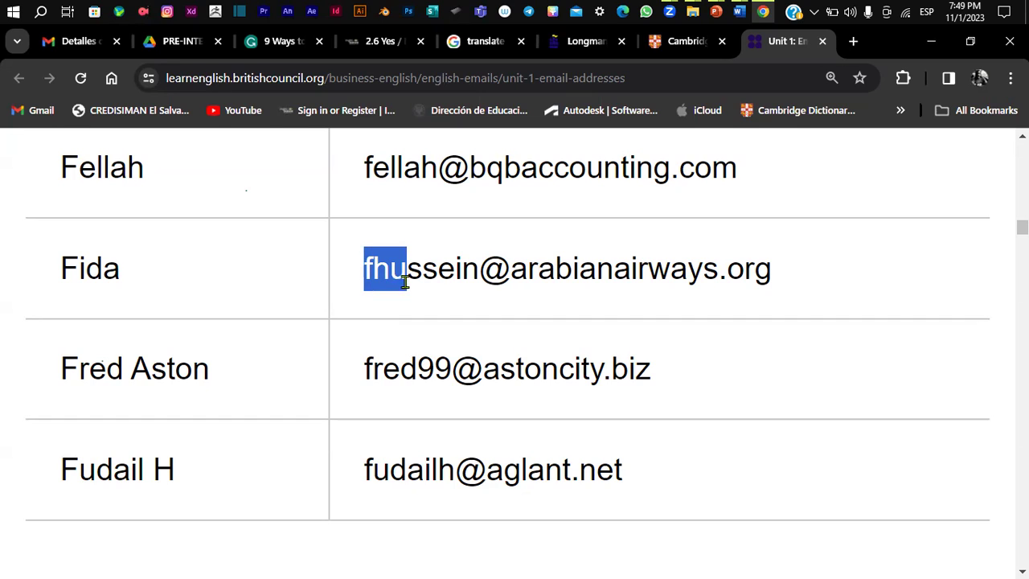
left_click_drag(407, 283, 447, 285)
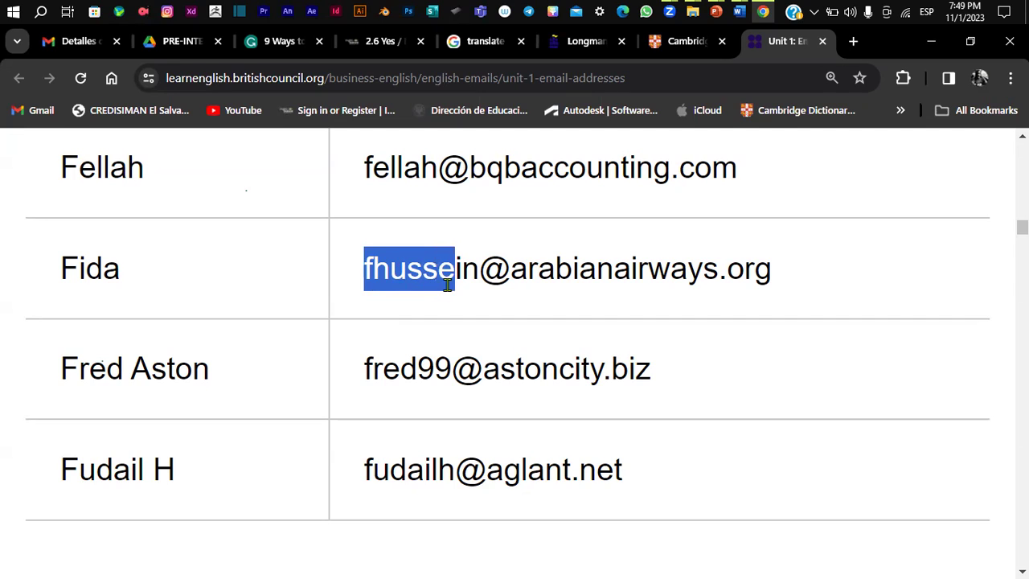
mouse_move(447, 284)
left_mouse_down()
mouse_move(438, 291)
mouse_move(471, 281)
left_mouse_up()
left_click(455, 275)
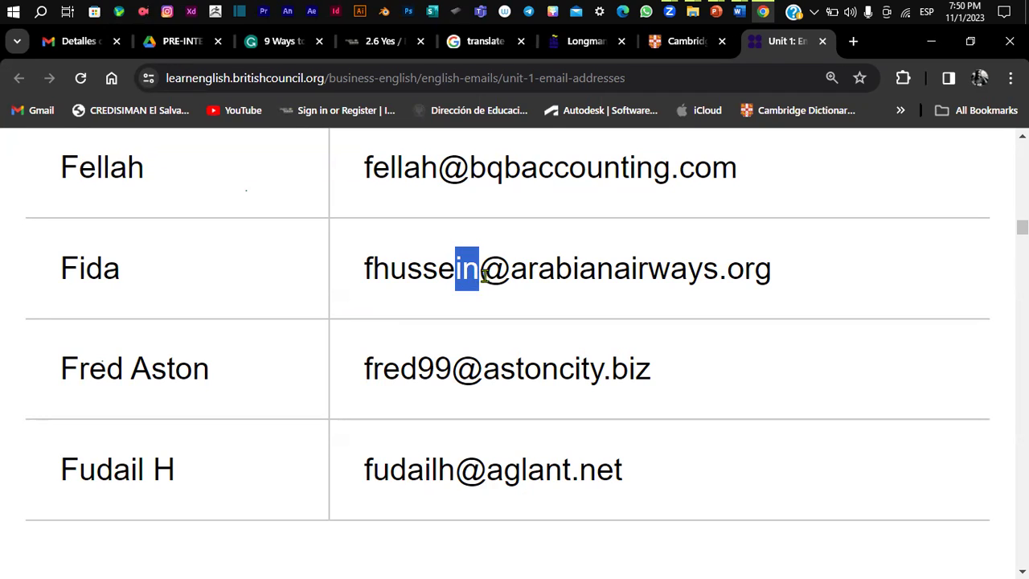
left_click(496, 274)
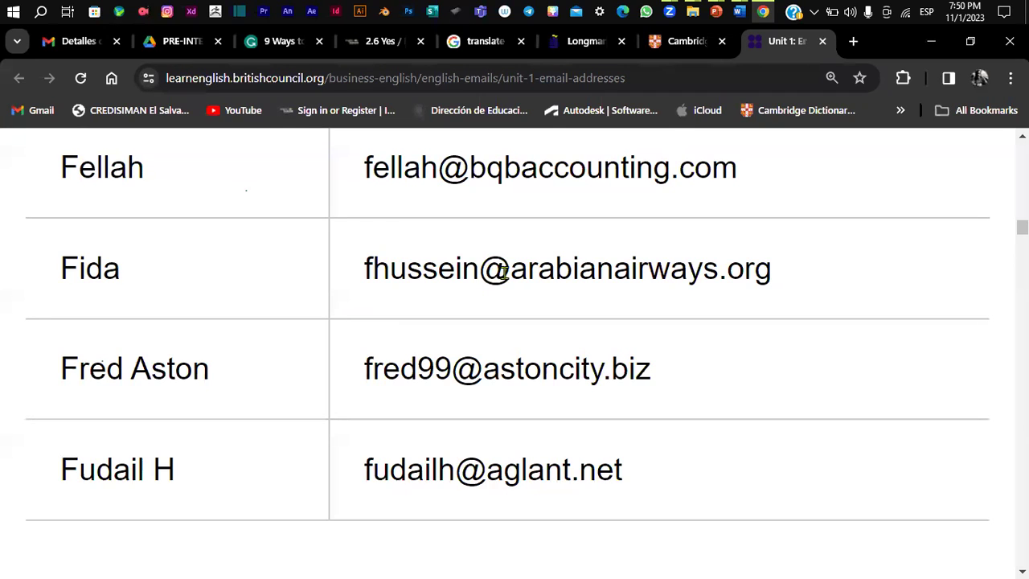
mouse_move(739, 14)
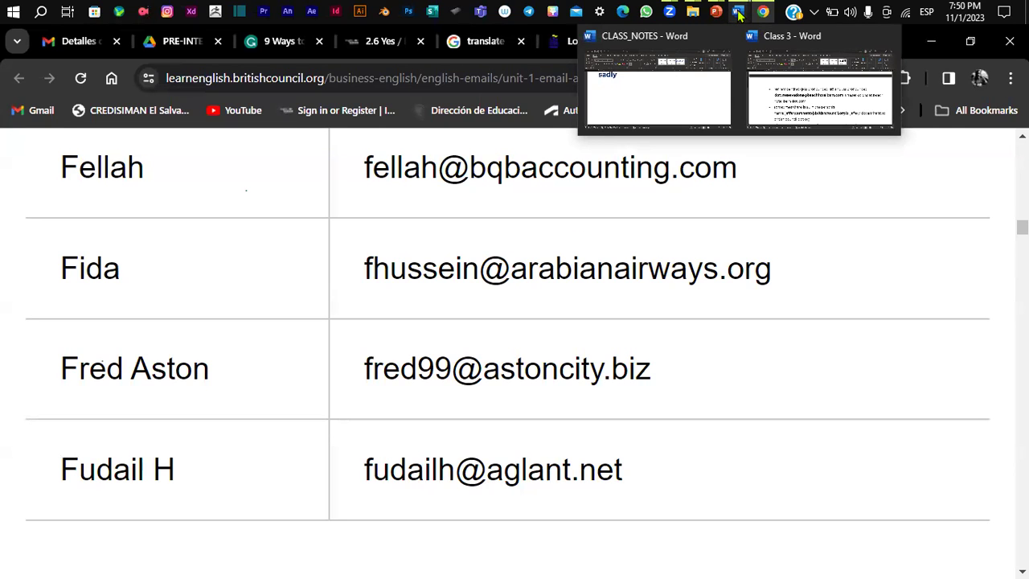
scroll(503, 395, "up", 10)
scroll(503, 390, "up", 5)
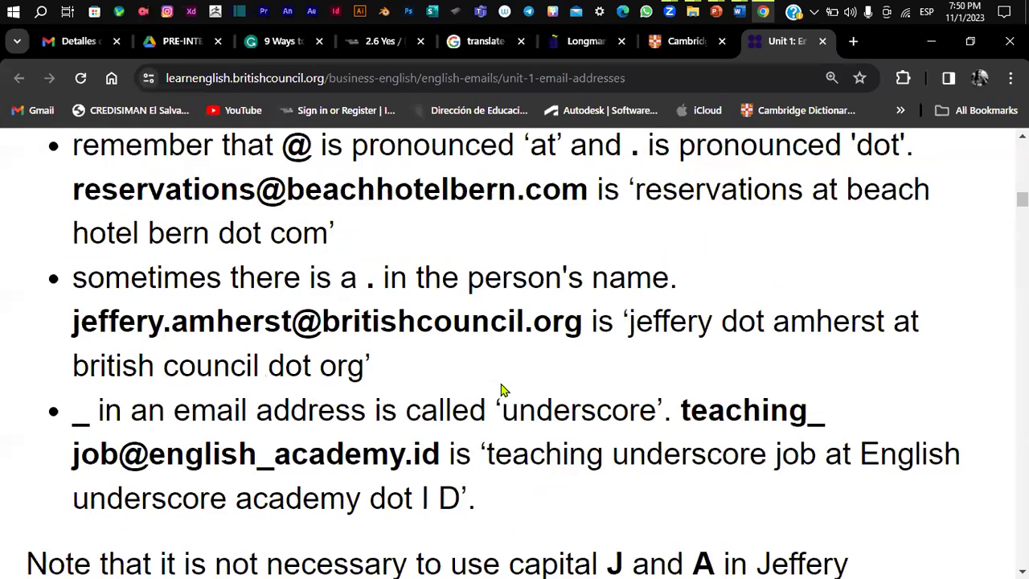
scroll(424, 323, "up", 2)
left_click_drag(283, 317, 556, 319)
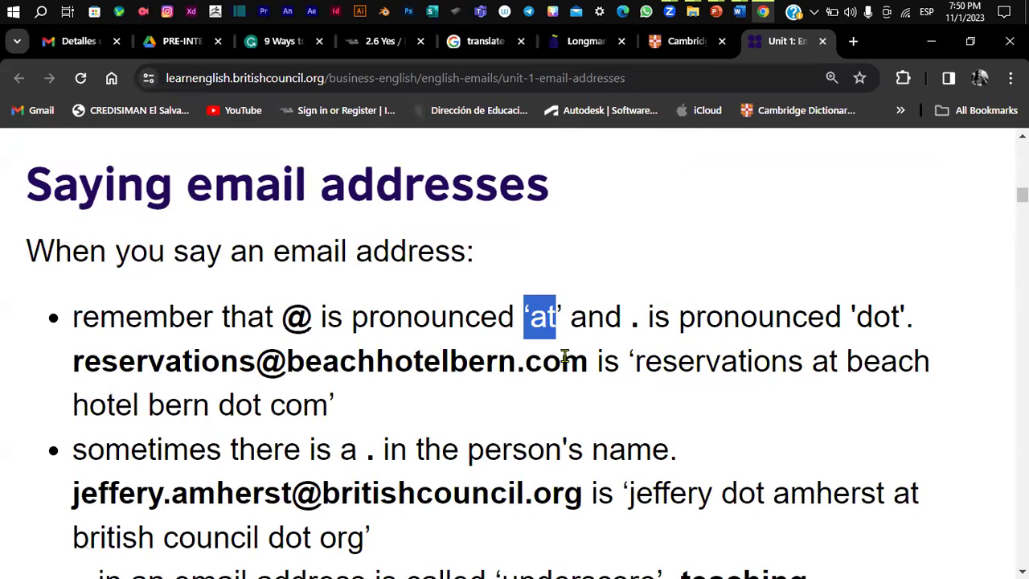
scroll(517, 426, "down", 10)
scroll(515, 421, "down", 5)
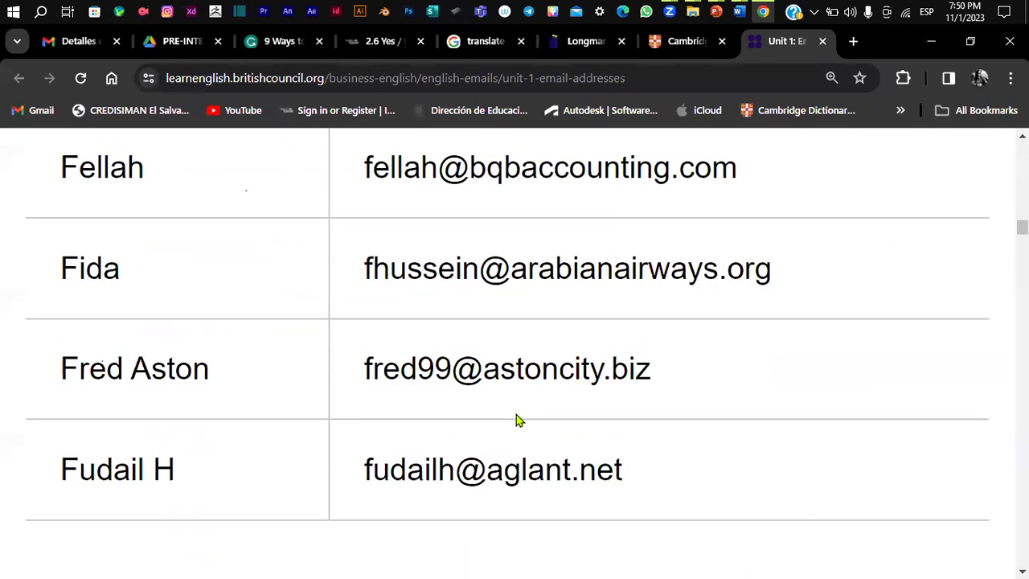
scroll(515, 305, "down", 1)
left_click_drag(513, 273, 598, 278)
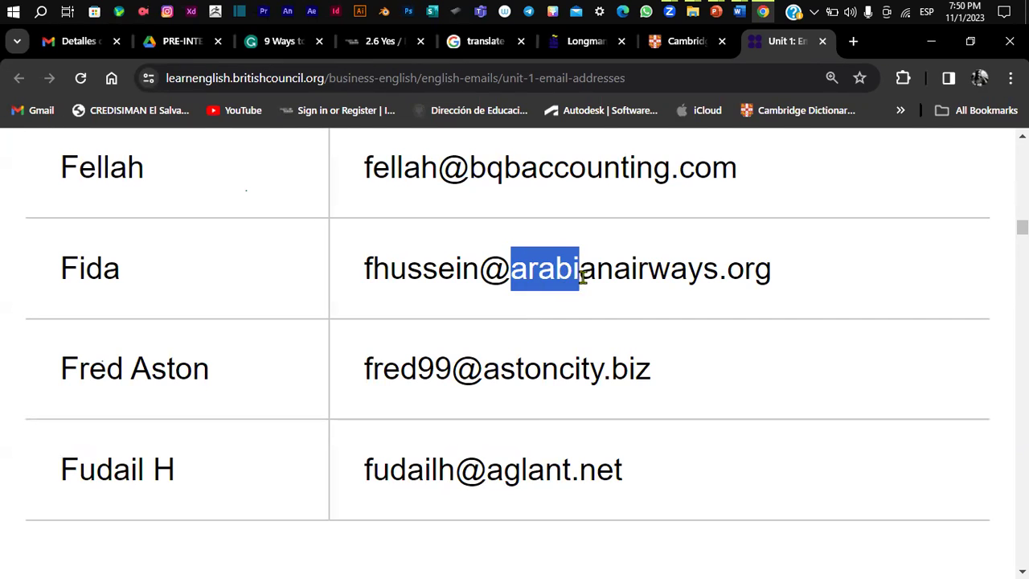
mouse_move(599, 277)
left_mouse_down()
mouse_move(530, 276)
mouse_move(611, 278)
left_mouse_up()
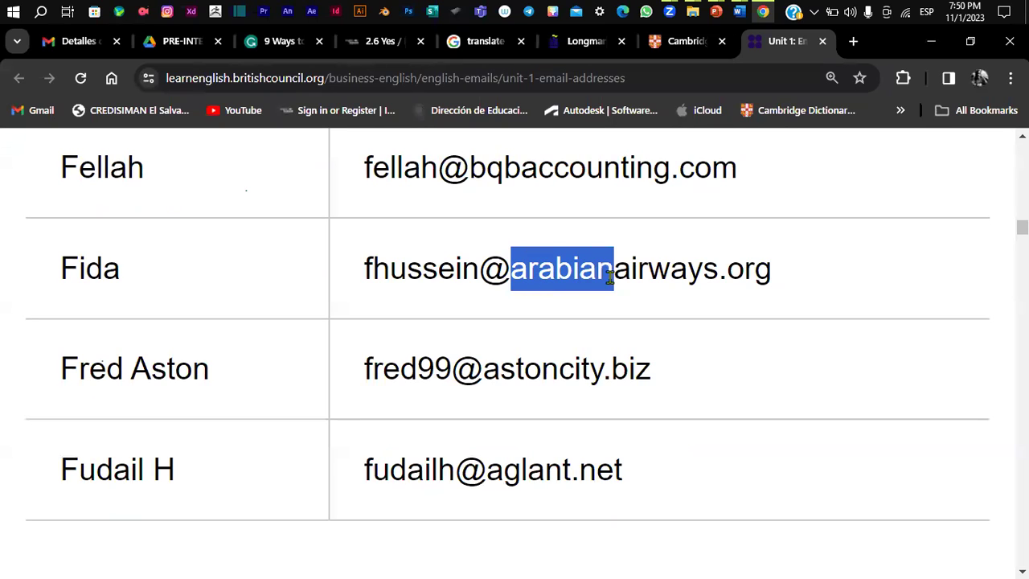
left_click_drag(611, 278, 716, 268)
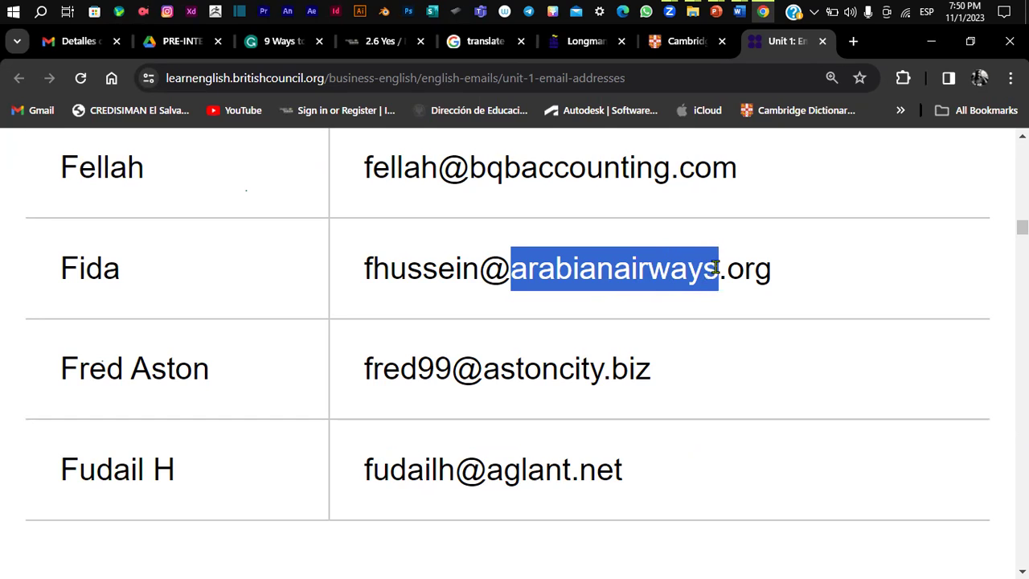
left_click(554, 256)
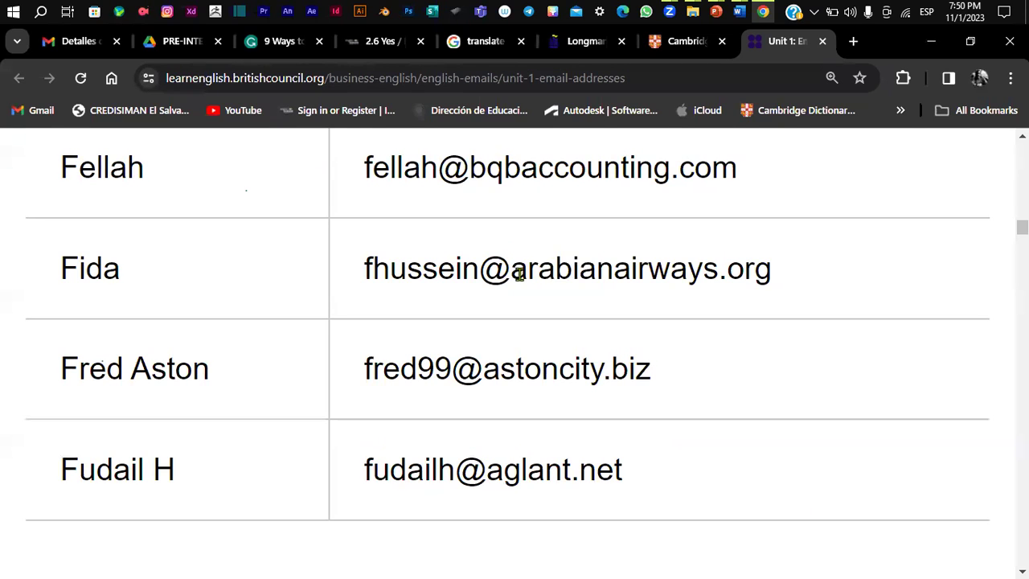
left_click_drag(512, 273, 733, 272)
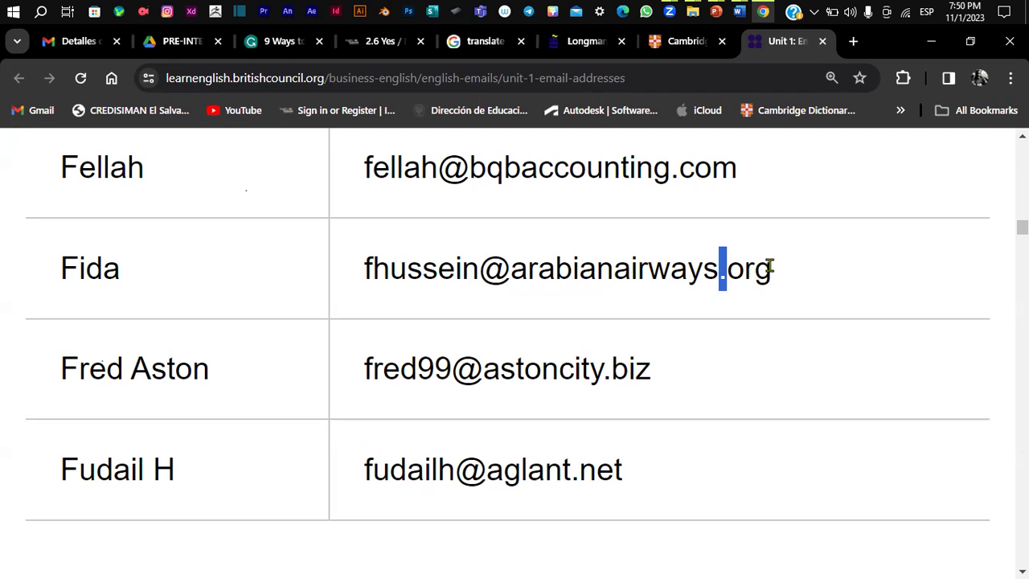
left_click(746, 267)
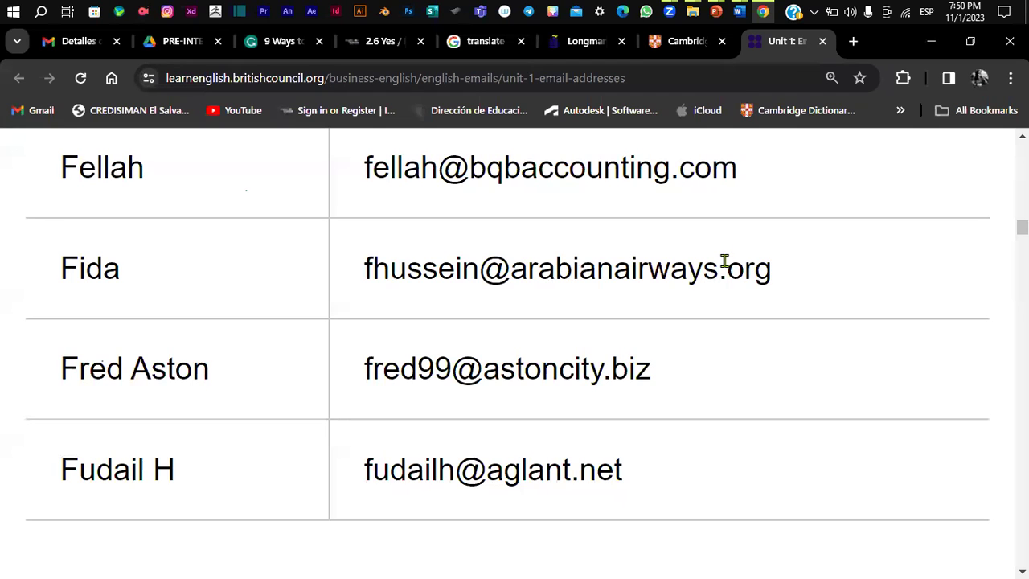
double_click(723, 274)
left_click_drag(726, 273, 760, 273)
scroll(572, 314, "down", 1)
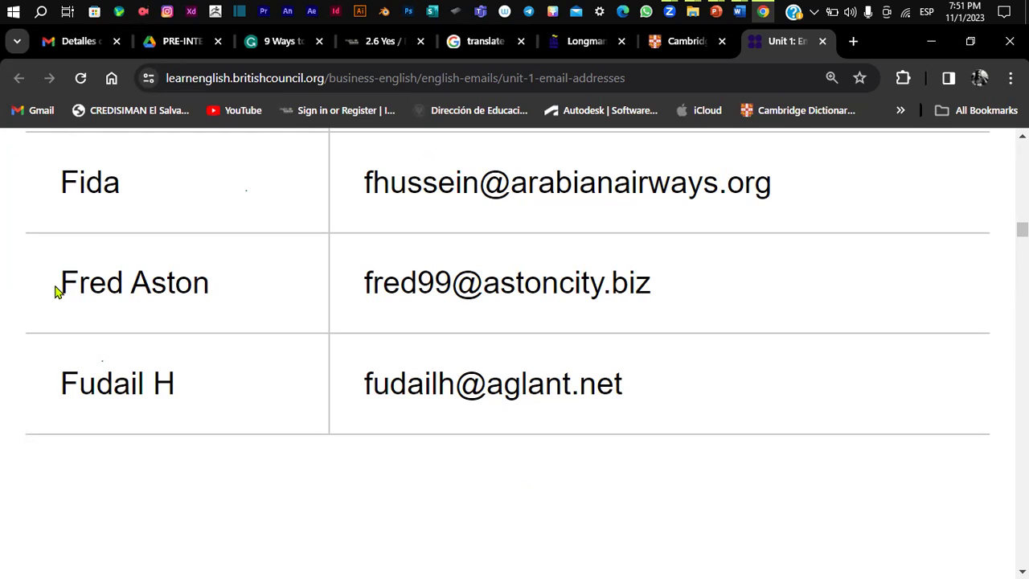
triple_click(230, 287)
left_click(225, 287)
left_click_drag(62, 282, 268, 286)
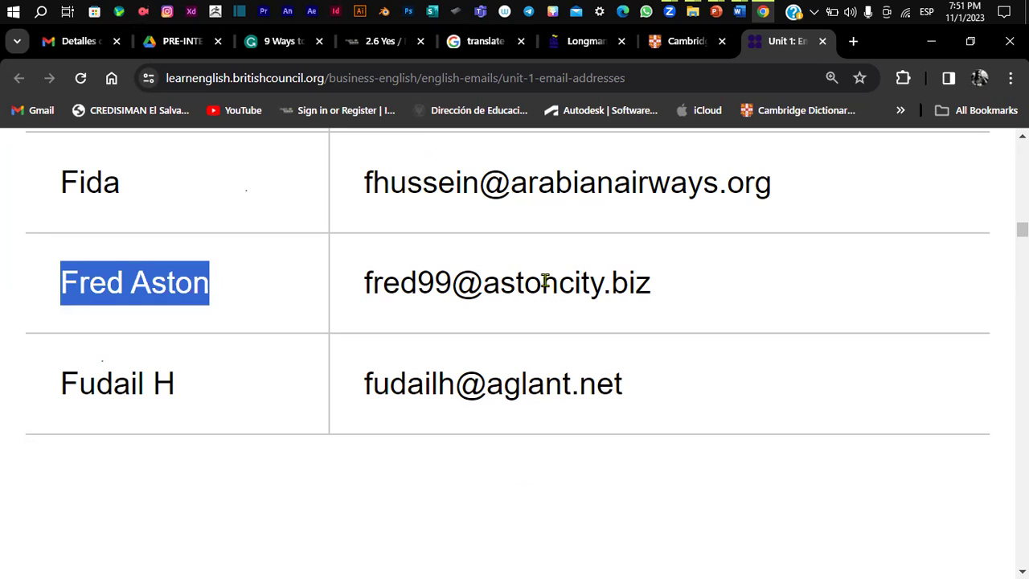
left_click_drag(363, 290, 463, 296)
left_click(424, 290)
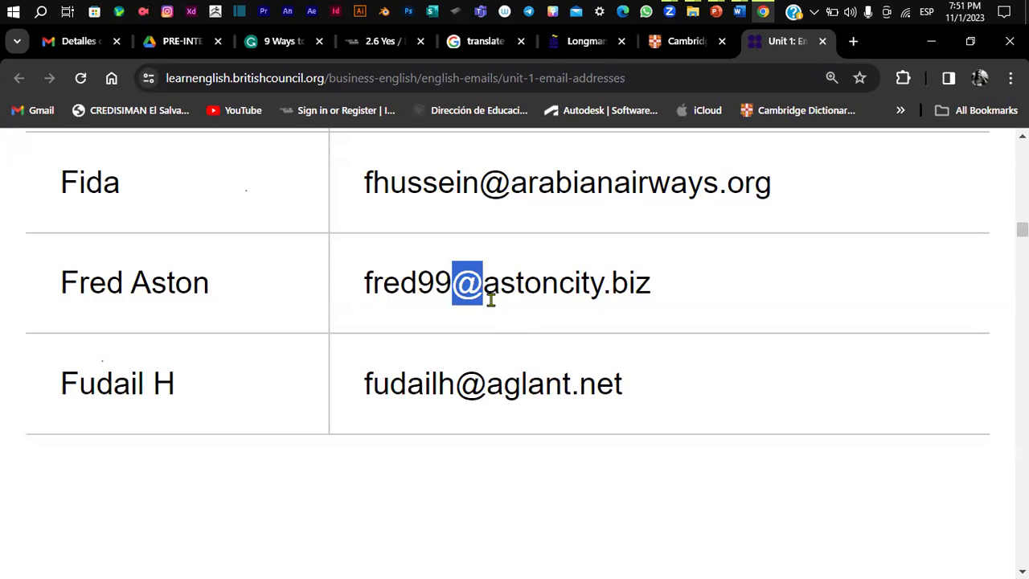
left_click(489, 289)
left_click_drag(488, 289, 599, 285)
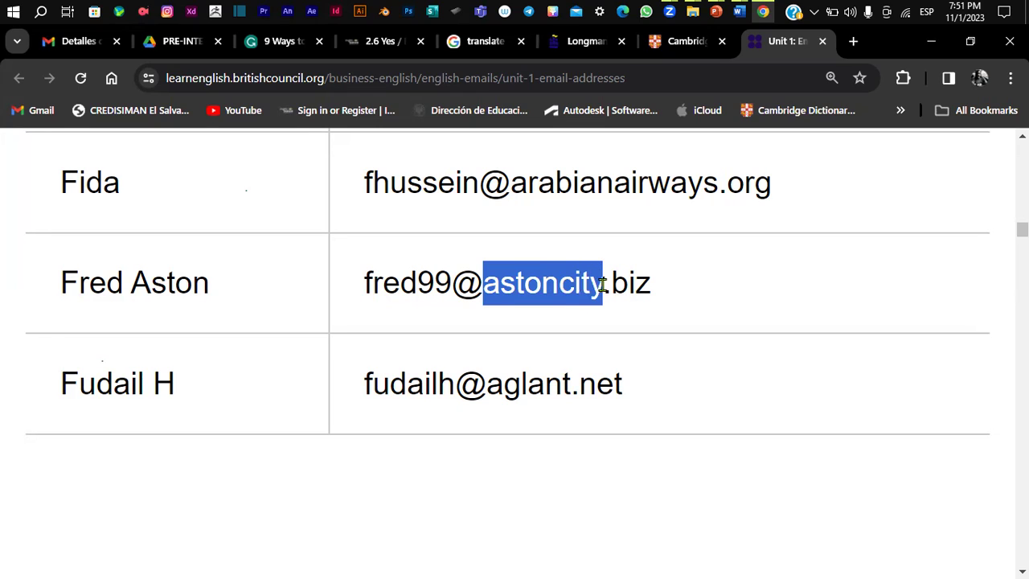
left_click(607, 294)
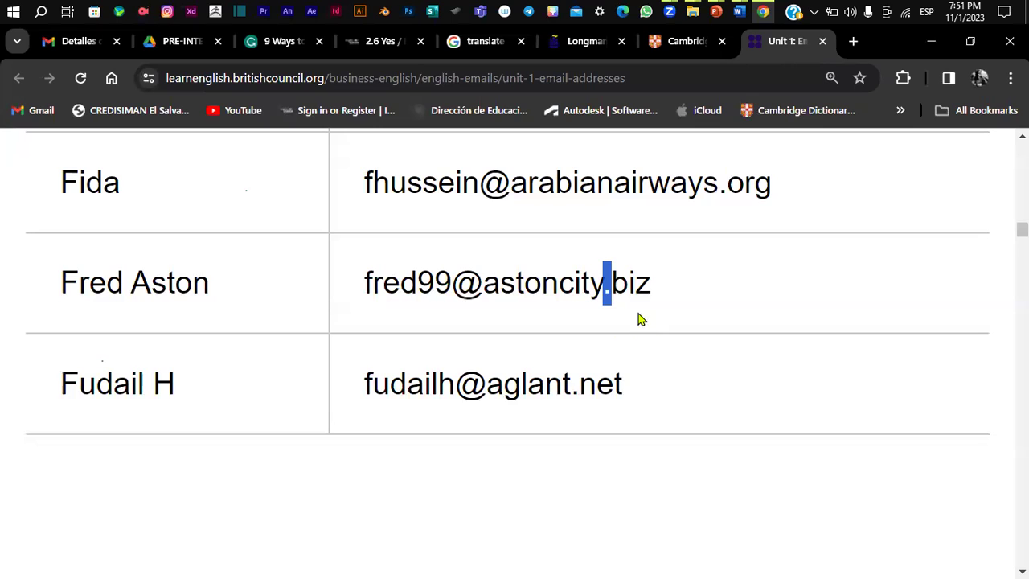
left_click_drag(628, 285, 656, 295)
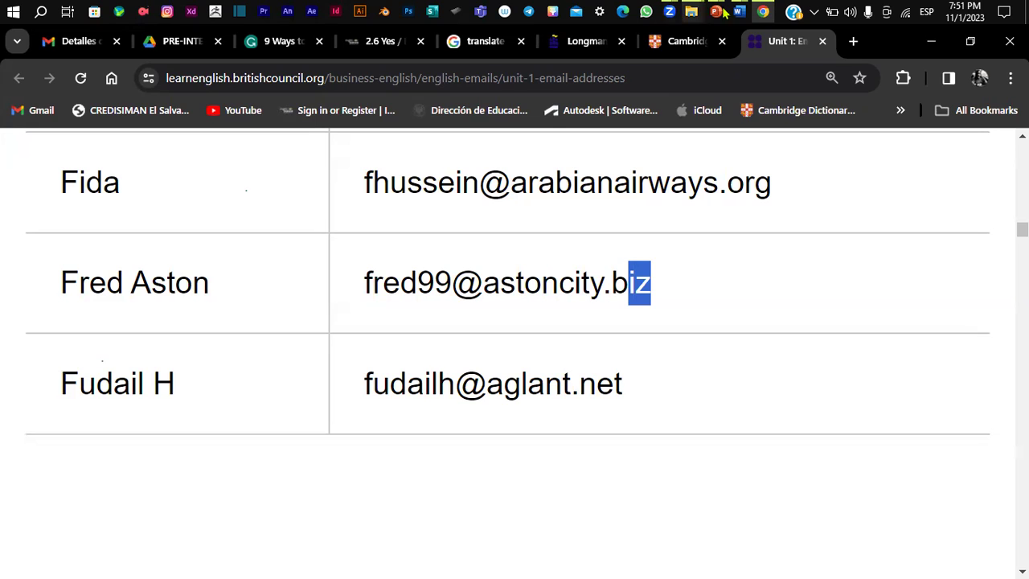
Type 'biz' under 'sadly' in the class notes, fixing the 'bic' typo, then minimise Word.
mouse_move(738, 12)
left_click(655, 89)
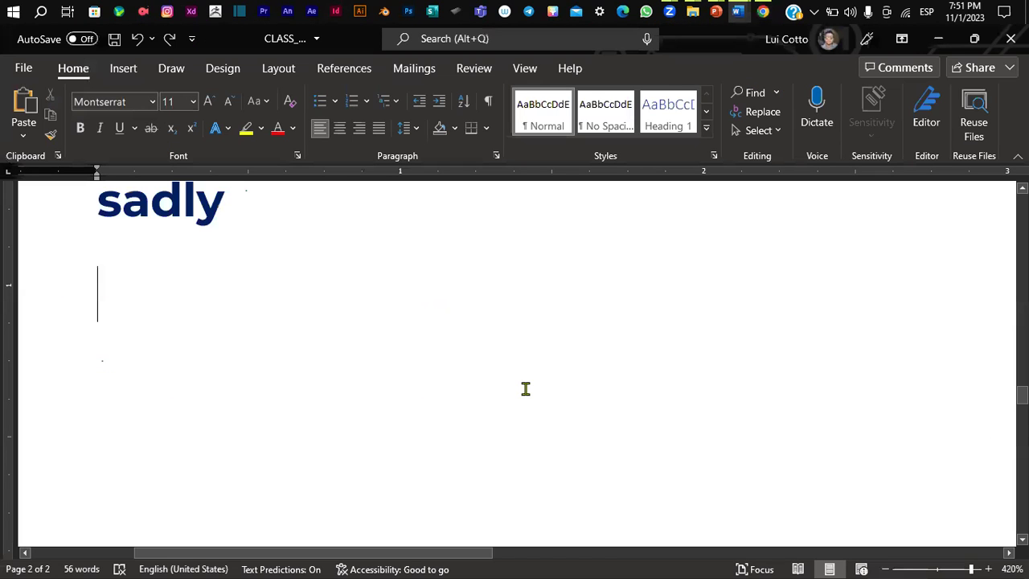
type("bic")
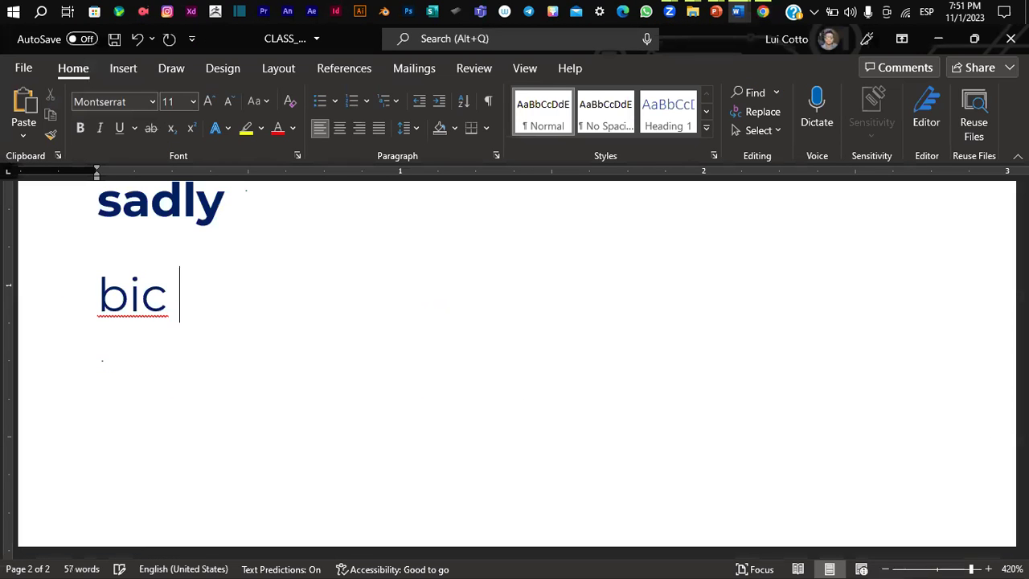
left_click(763, 11)
left_click(693, 282)
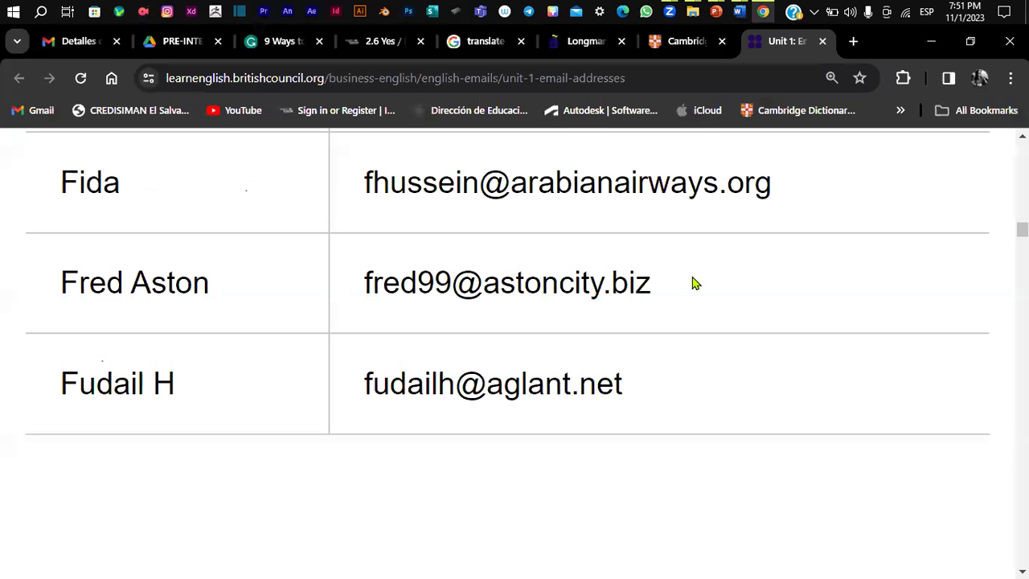
left_click_drag(637, 283, 671, 319)
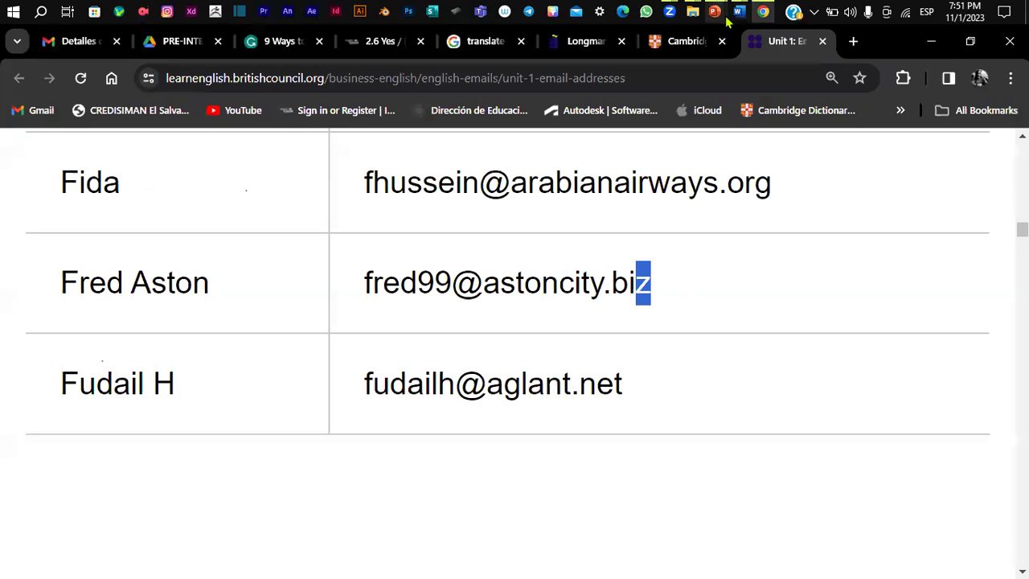
mouse_move(739, 14)
left_click(664, 64)
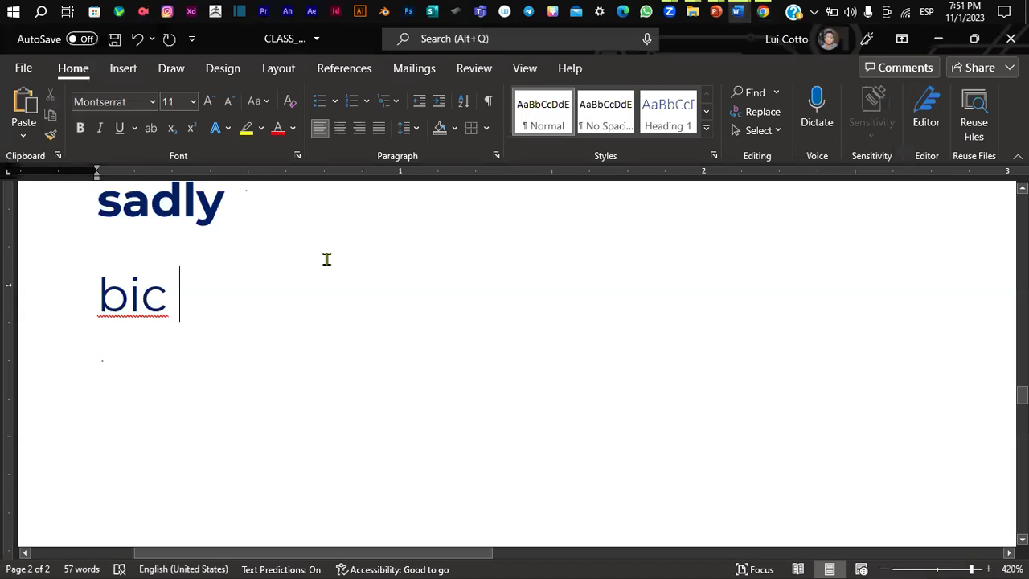
key("BackSpace")
type("z")
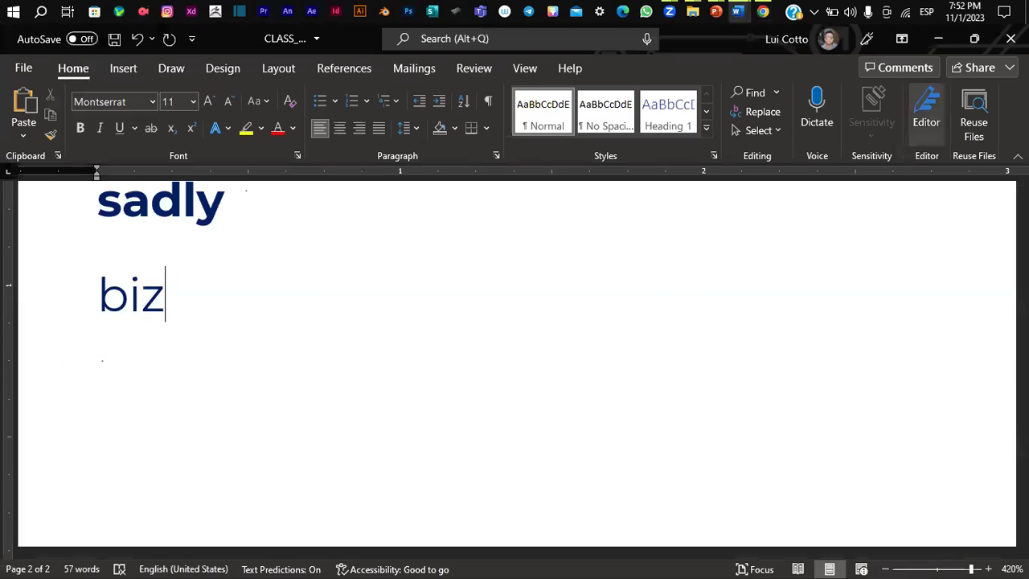
left_click(941, 40)
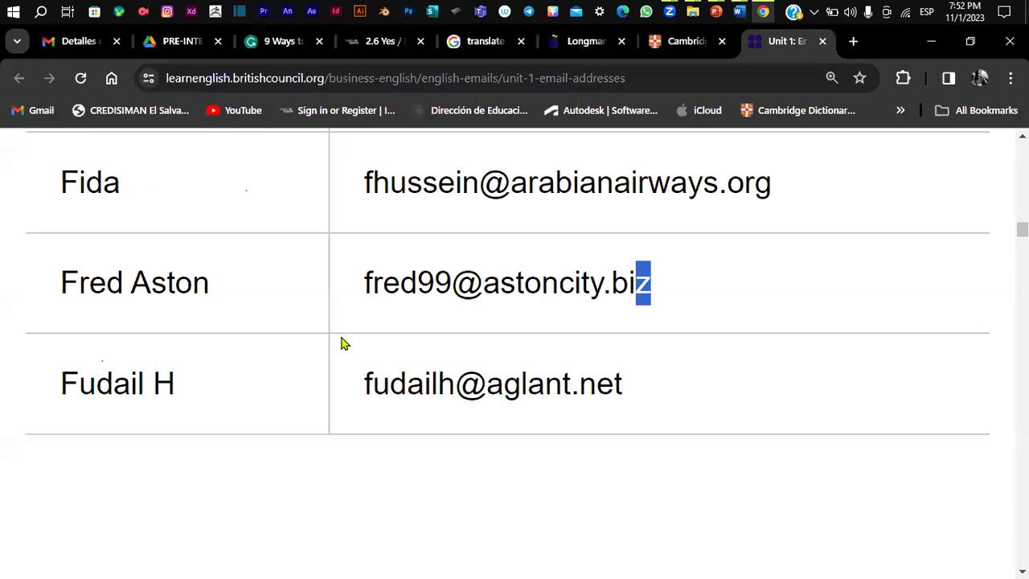
mouse_move(62, 384)
left_mouse_down()
mouse_move(114, 390)
mouse_move(80, 392)
left_mouse_up()
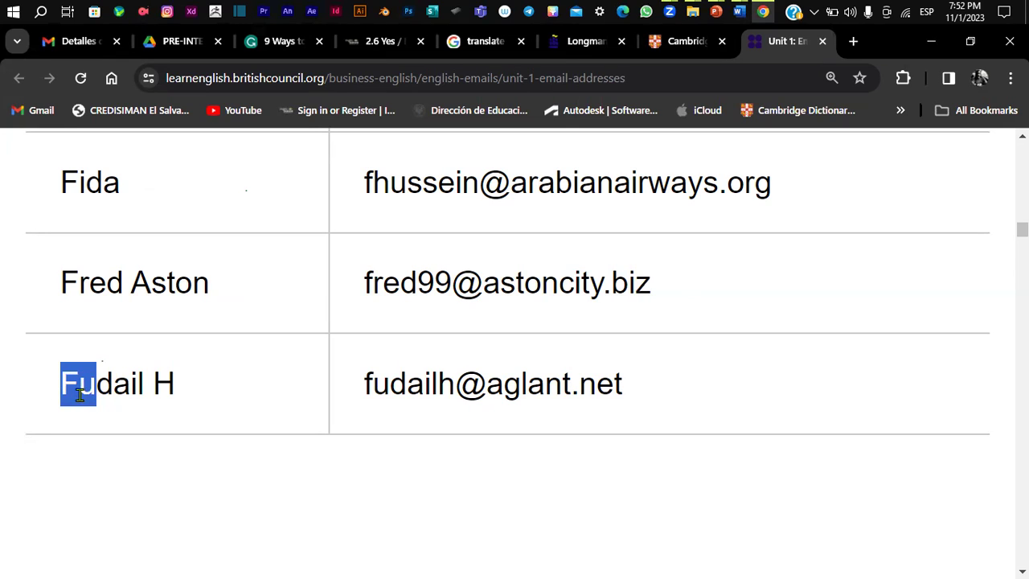
left_click_drag(183, 390, 141, 386)
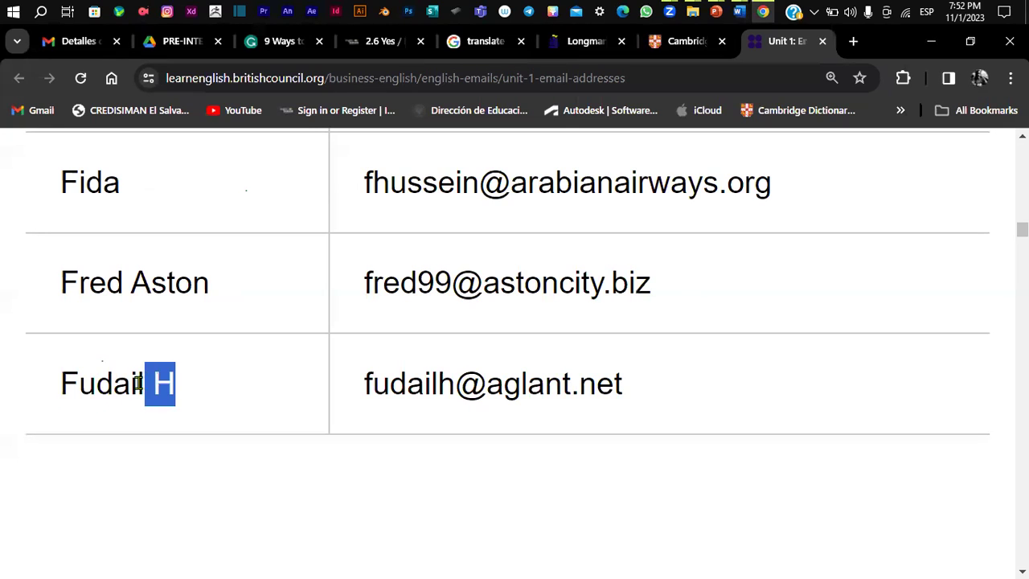
left_click(125, 359)
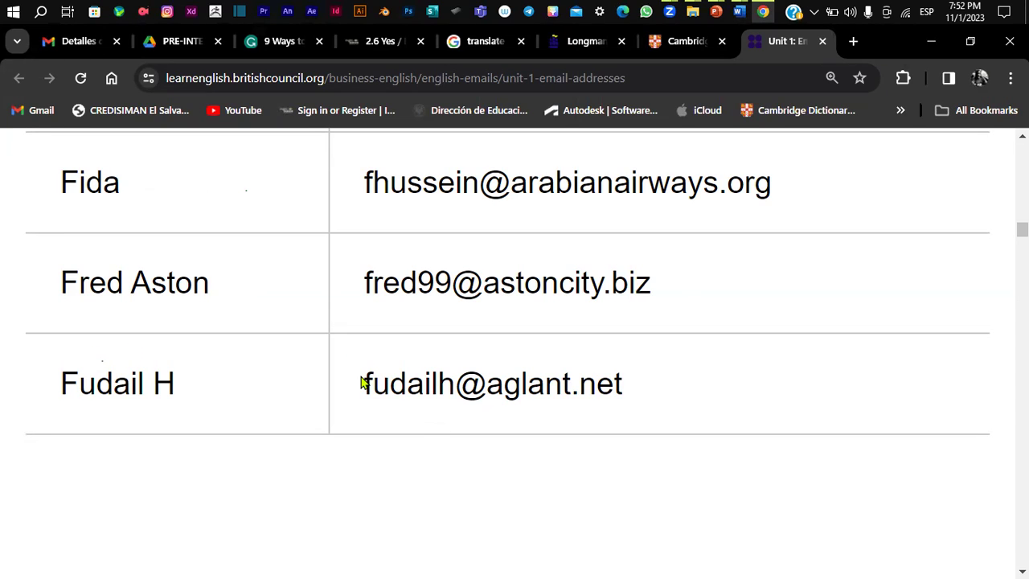
left_click_drag(363, 382, 363, 389)
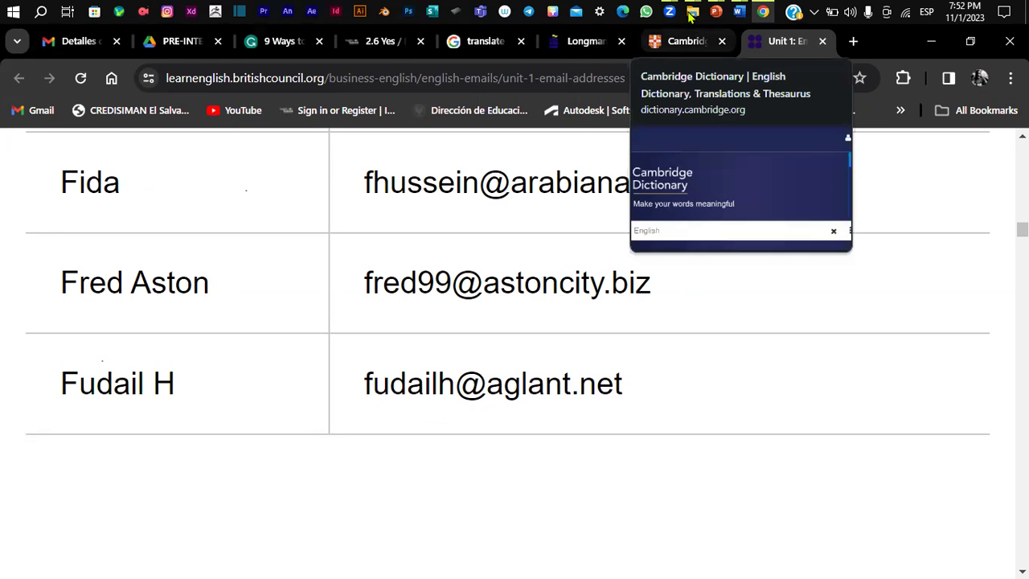
mouse_move(745, 16)
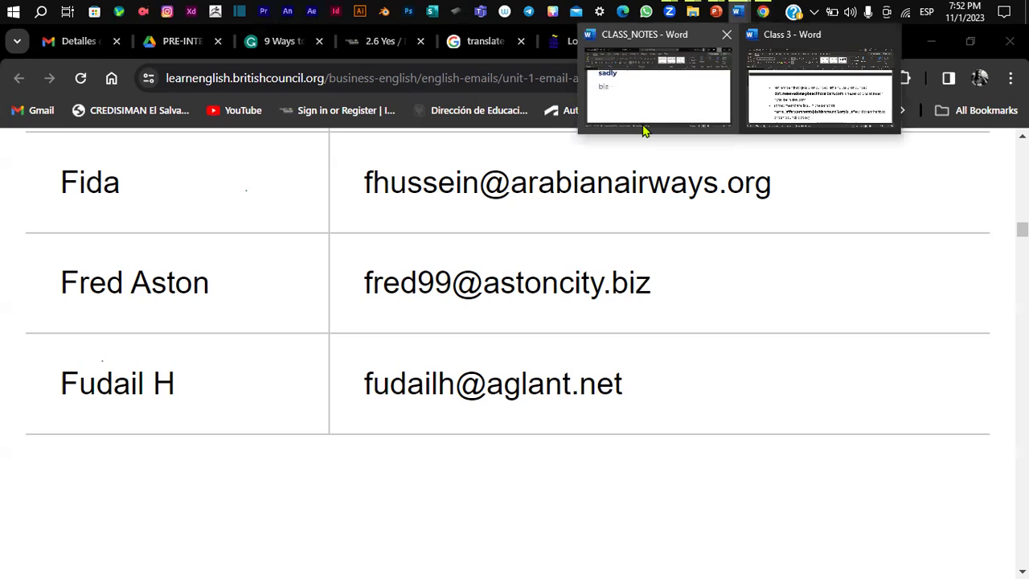
left_click_drag(372, 394, 376, 385)
left_click(378, 391)
left_click(397, 386)
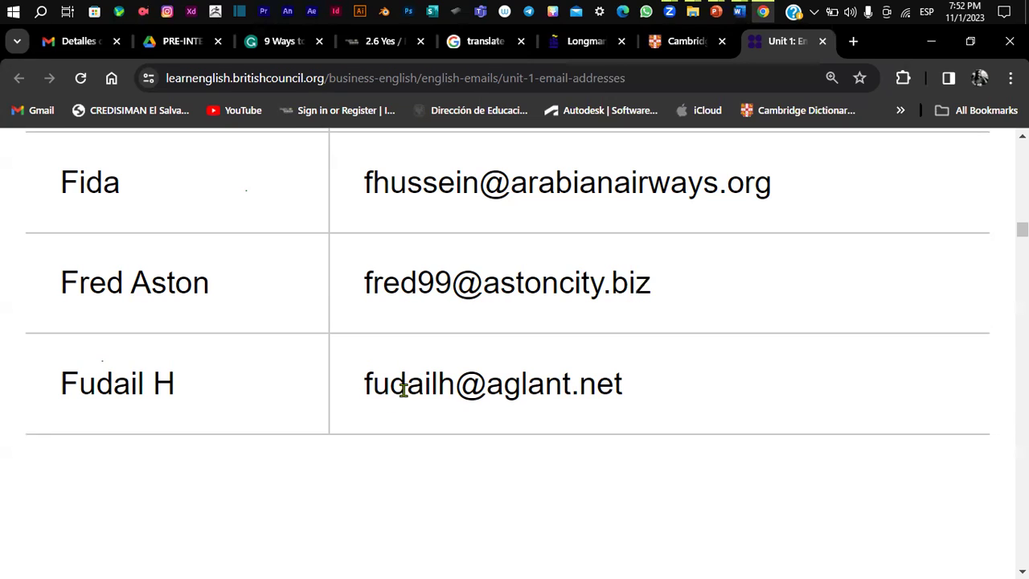
left_click_drag(406, 386, 431, 392)
left_click(434, 386)
left_click_drag(434, 384, 486, 388)
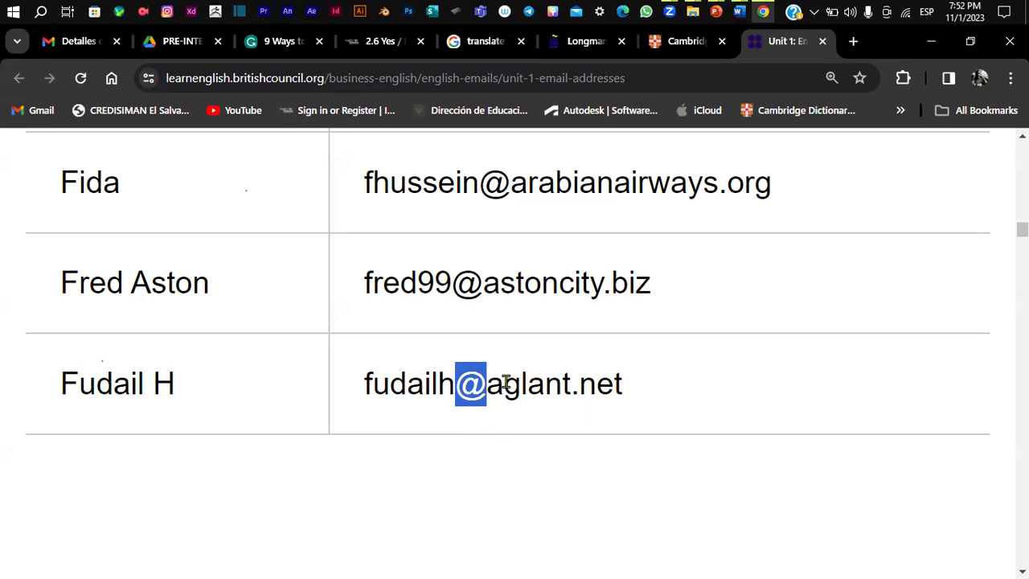
left_click(553, 387)
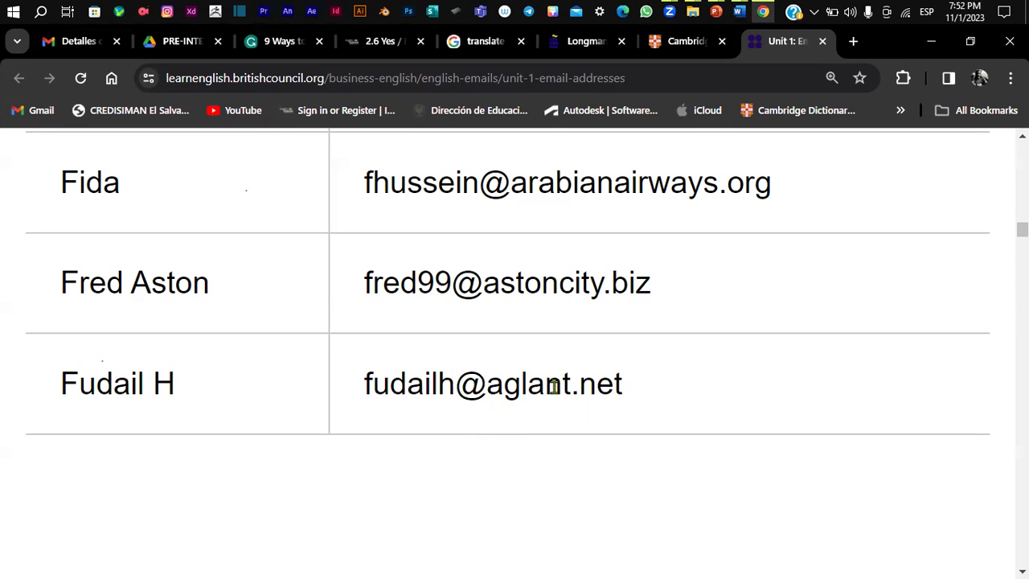
left_click_drag(487, 387, 595, 392)
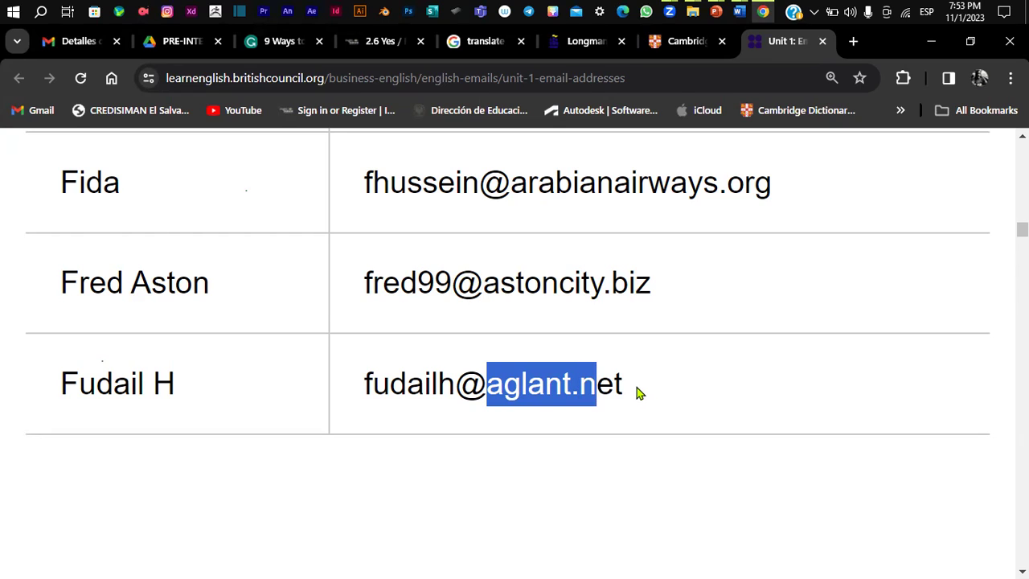
left_click(632, 388)
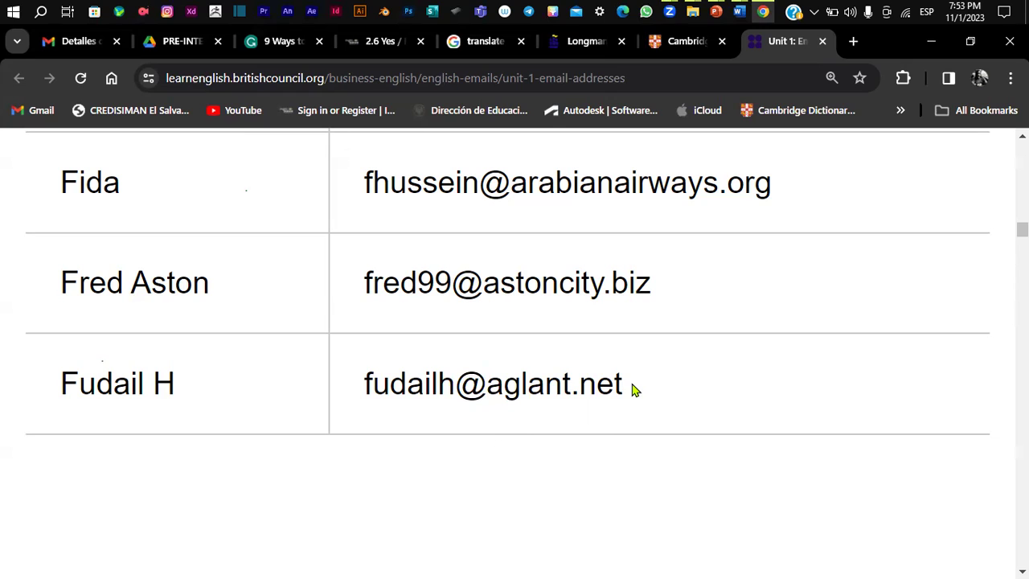
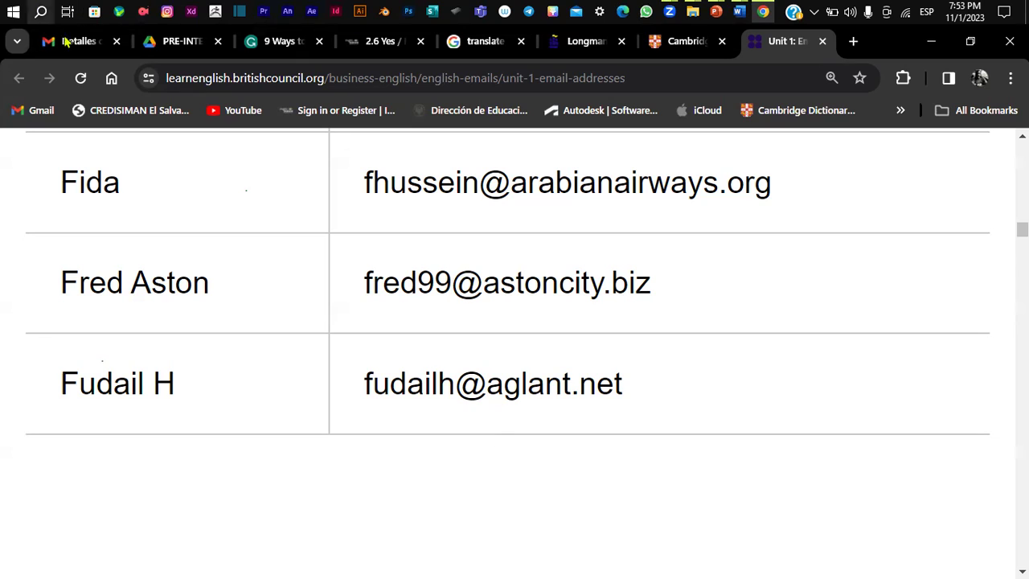
Highlight the @ sign, the dot before org and the start of the user name in the sample address.
double_click(495, 183)
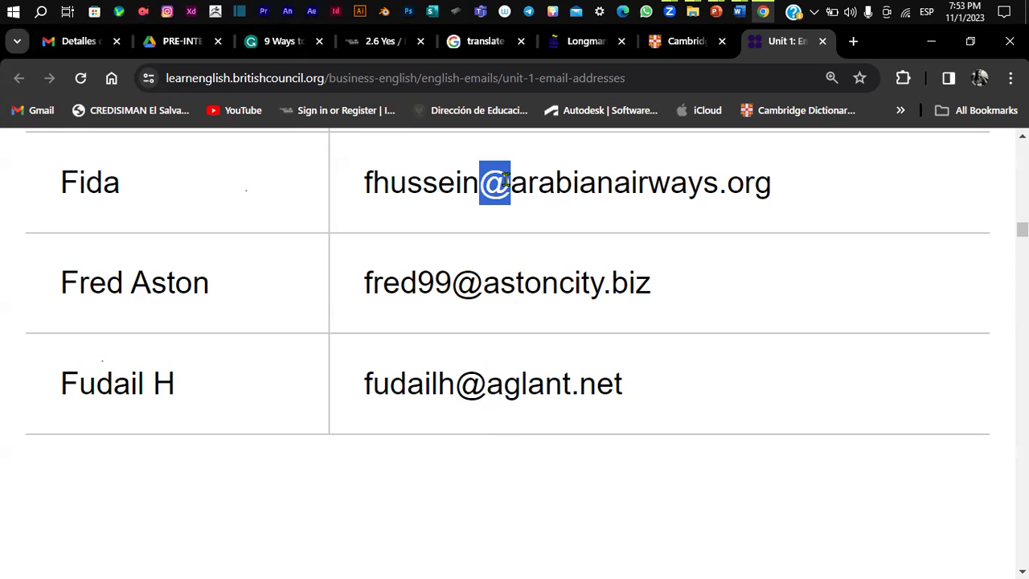
double_click(723, 182)
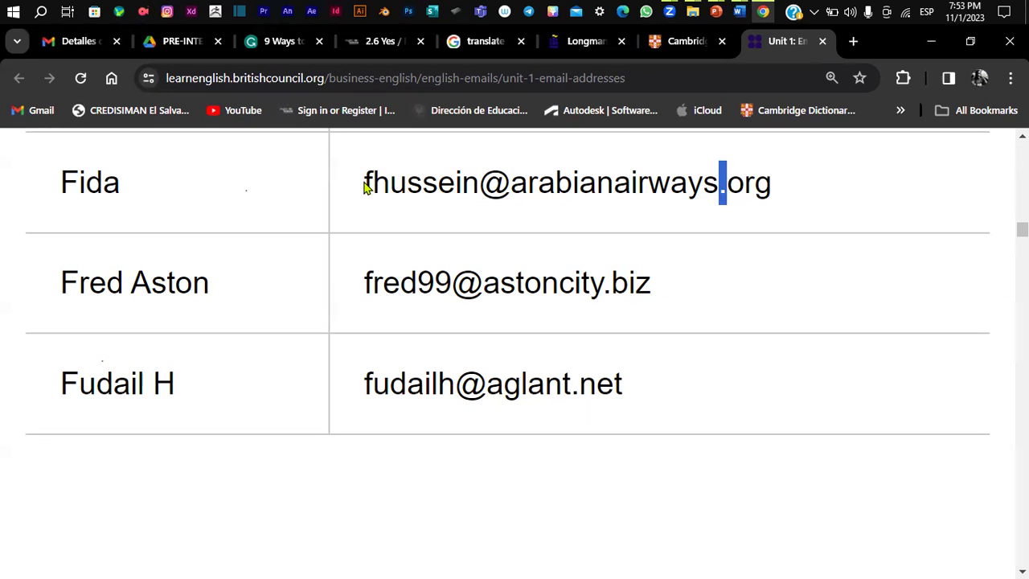
left_click_drag(365, 183, 422, 182)
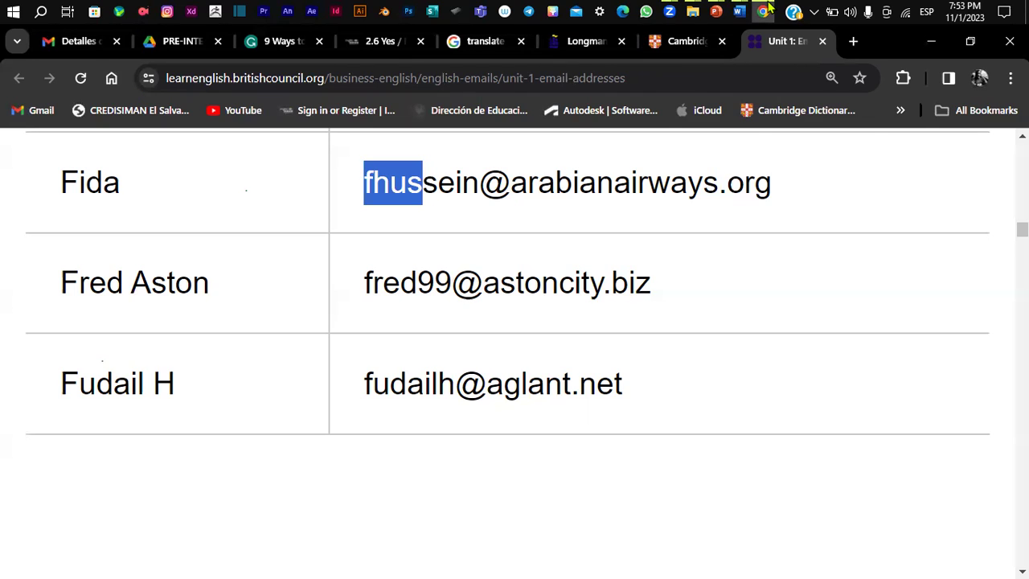
mouse_move(678, 12)
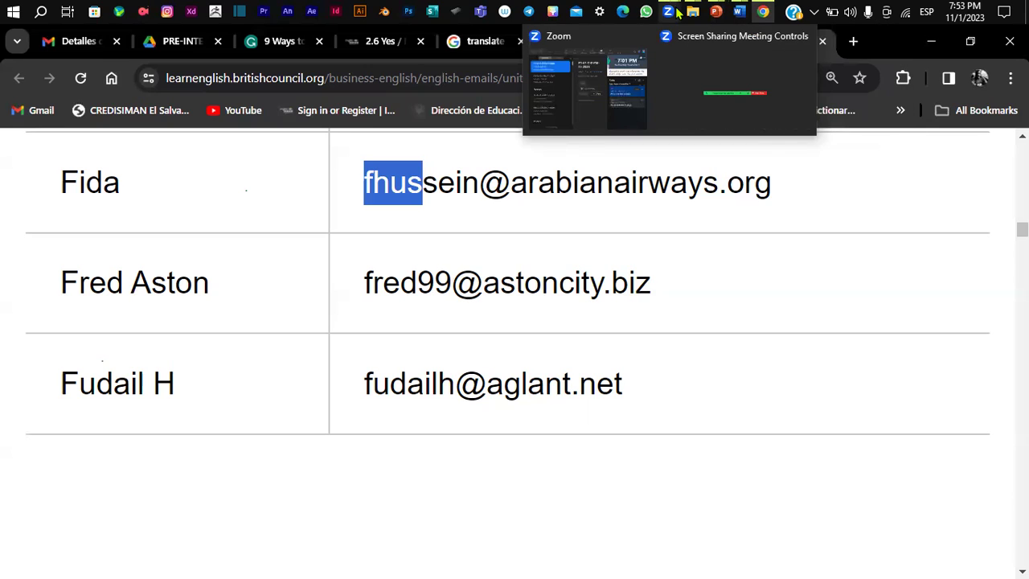
left_click(738, 12)
key("Return")
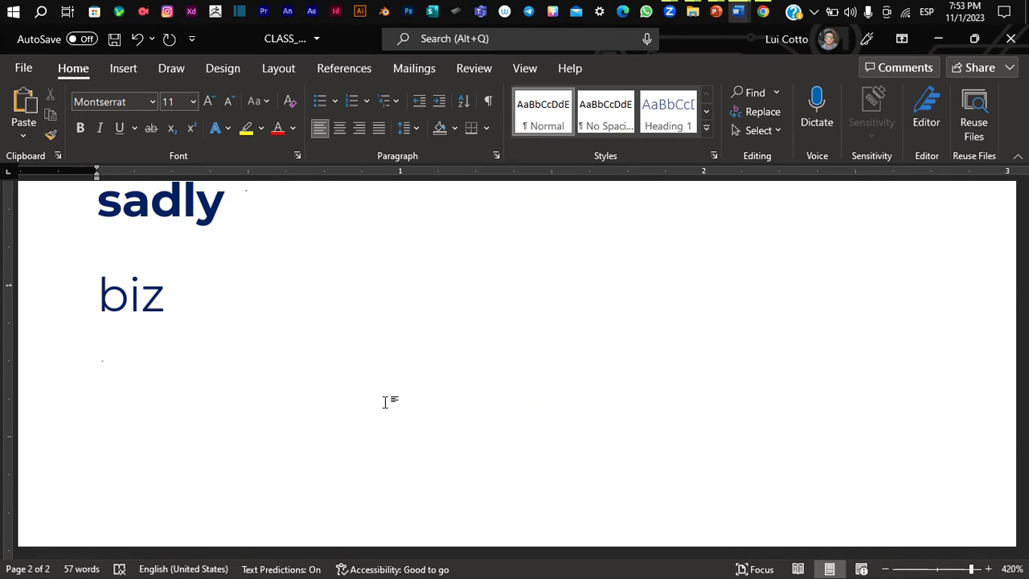
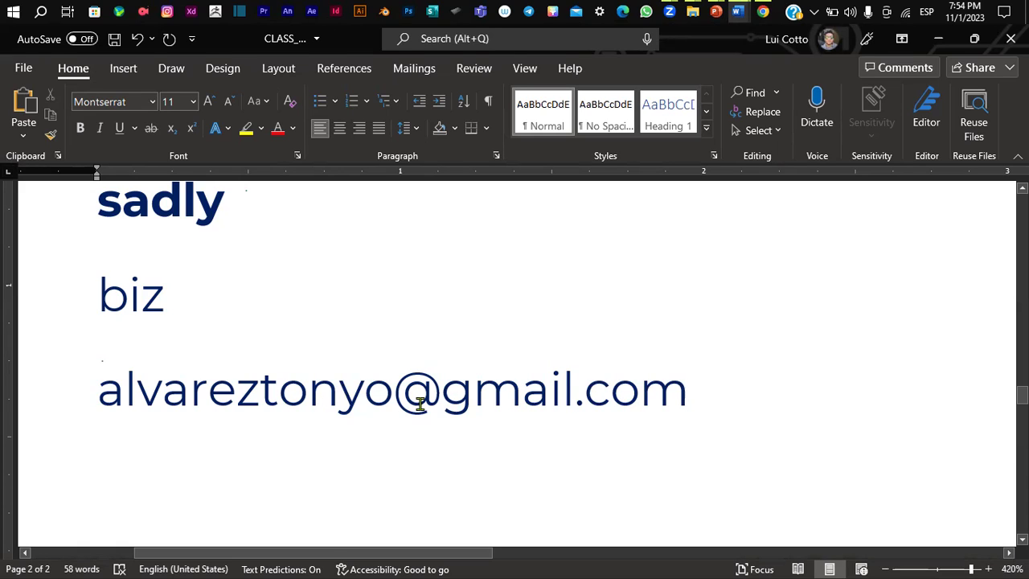
key("ctrl+s")
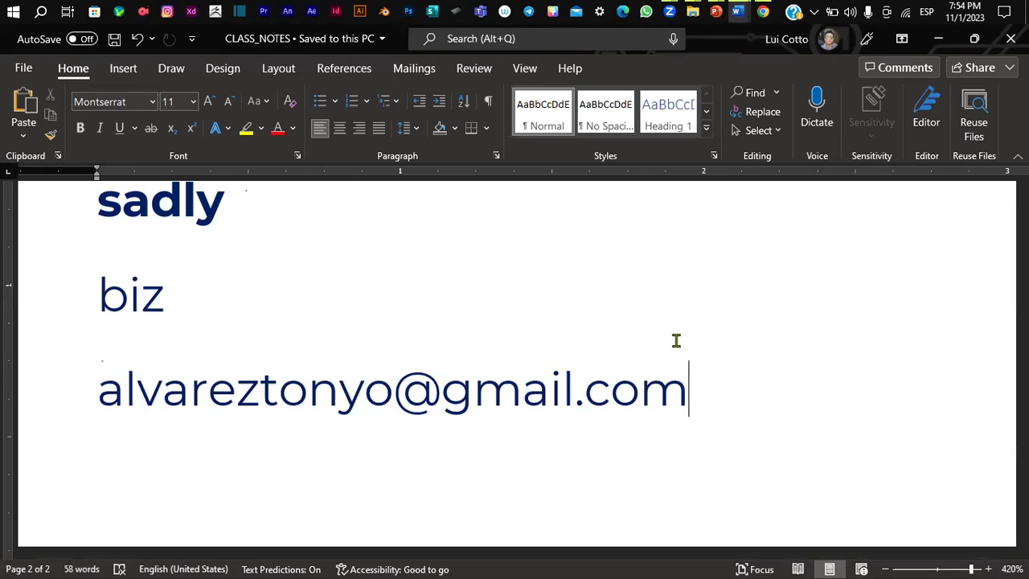
left_click(765, 11)
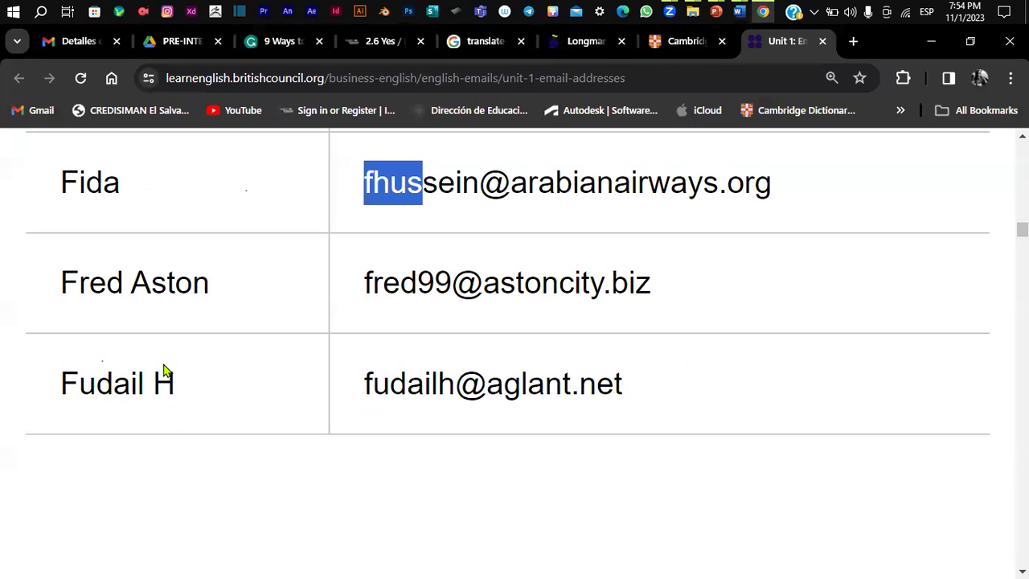
Highlight the org and com endings in the lesson's example addresses.
key("ctrl+minus")
key("ctrl+minus")
scroll(9, 327, "down", 3)
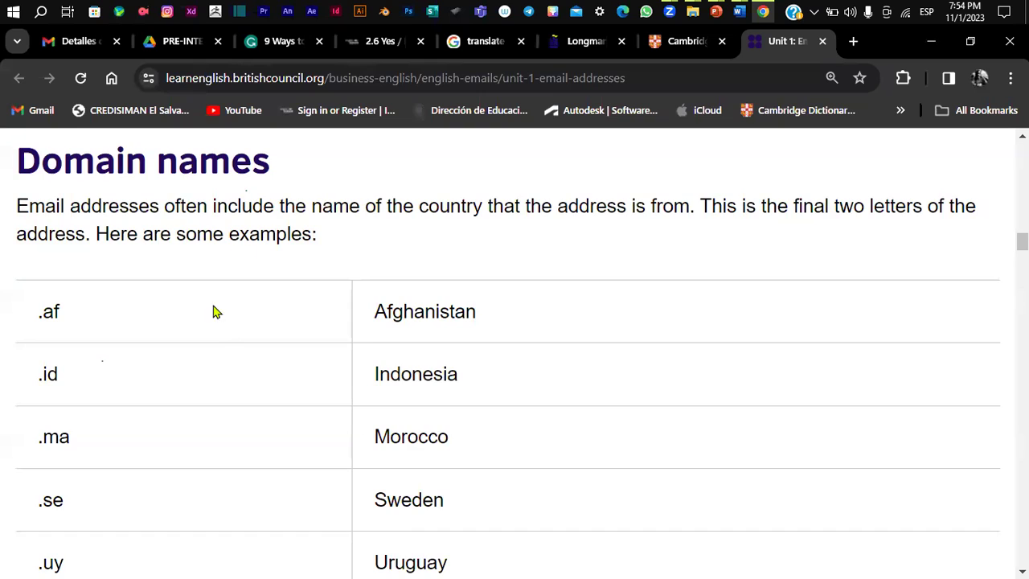
key("ctrl+plus")
key("ctrl+plus")
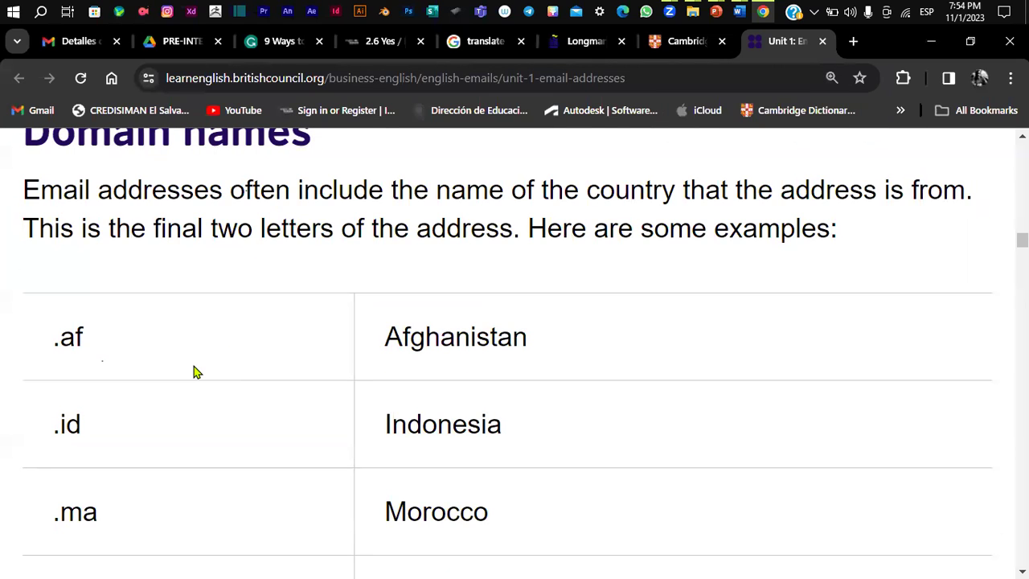
scroll(193, 373, "up", 5)
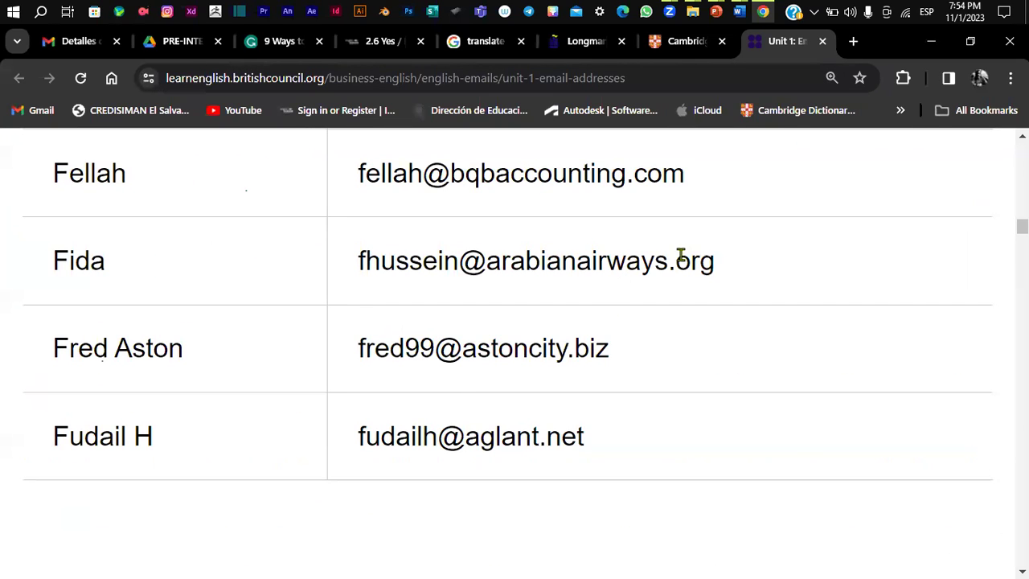
left_click_drag(678, 261, 727, 264)
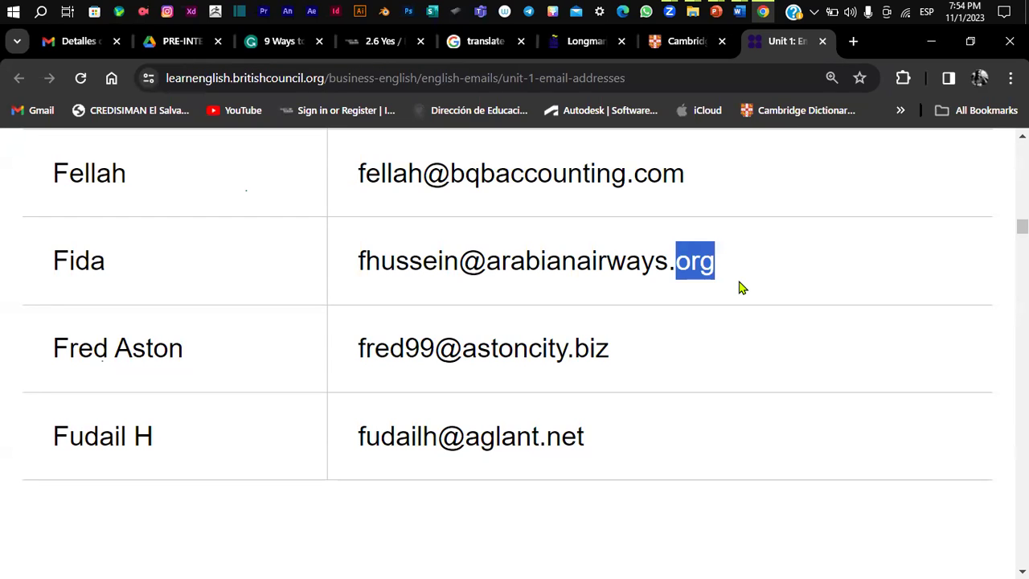
left_click(742, 286)
left_click_drag(632, 171, 689, 178)
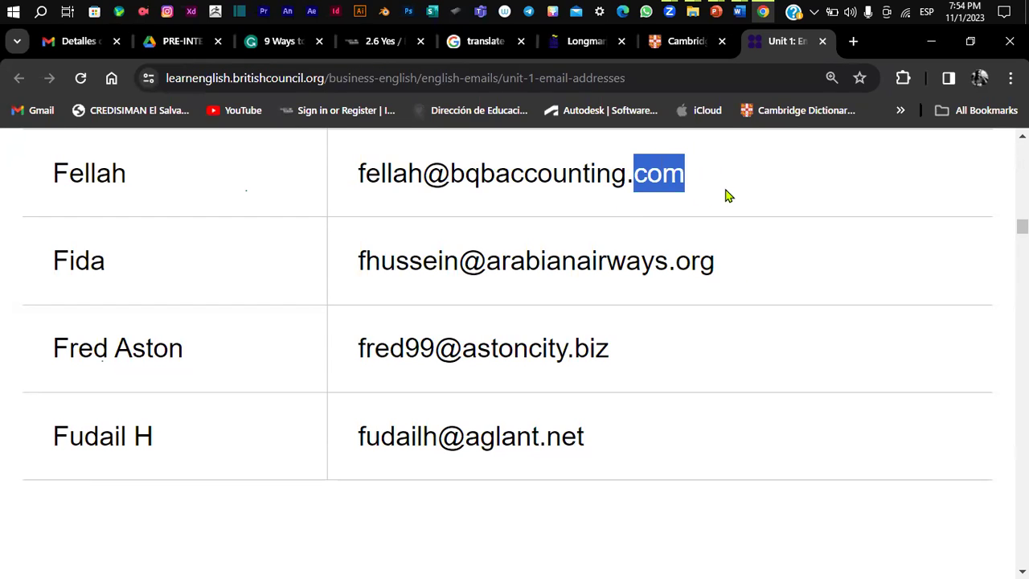
scroll(720, 448, "down", 1)
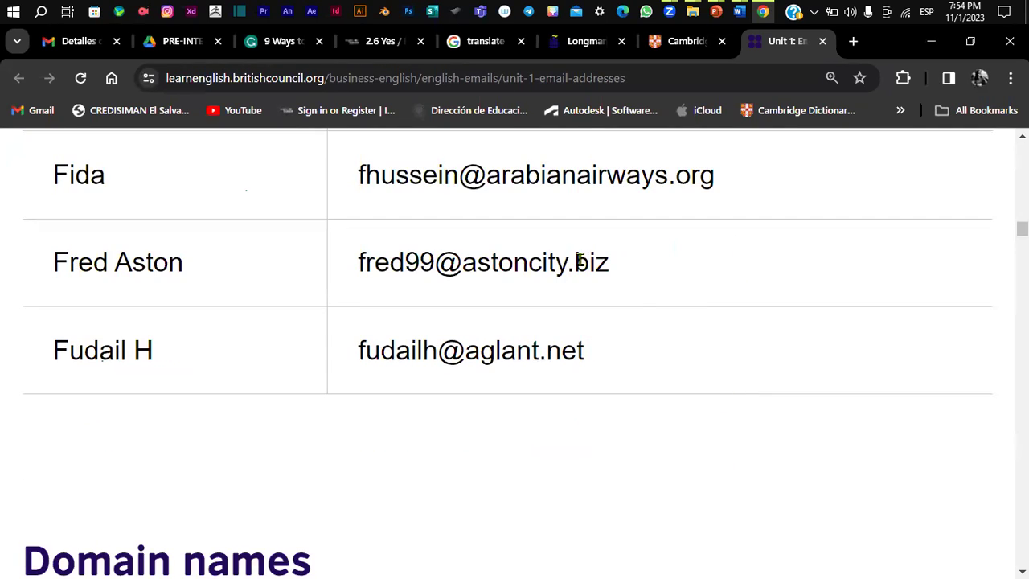
left_click_drag(573, 262, 617, 266)
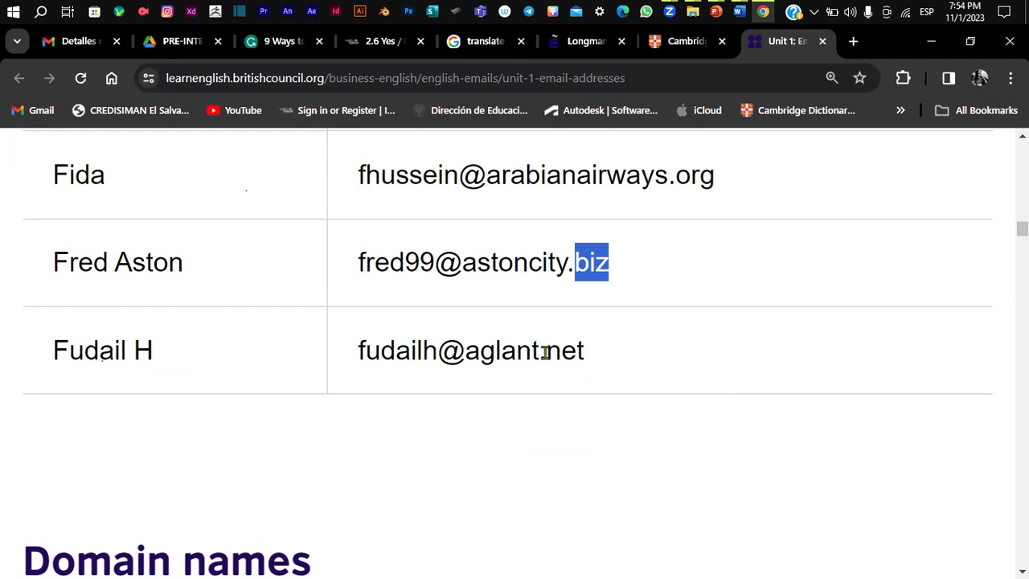
left_click_drag(545, 351, 636, 356)
Scroll past the country-code examples such as .uy Uruguay down to Task 1.
scroll(215, 333, "down", 4)
scroll(128, 378, "down", 2)
scroll(227, 310, "down", 1)
scroll(238, 313, "down", 1)
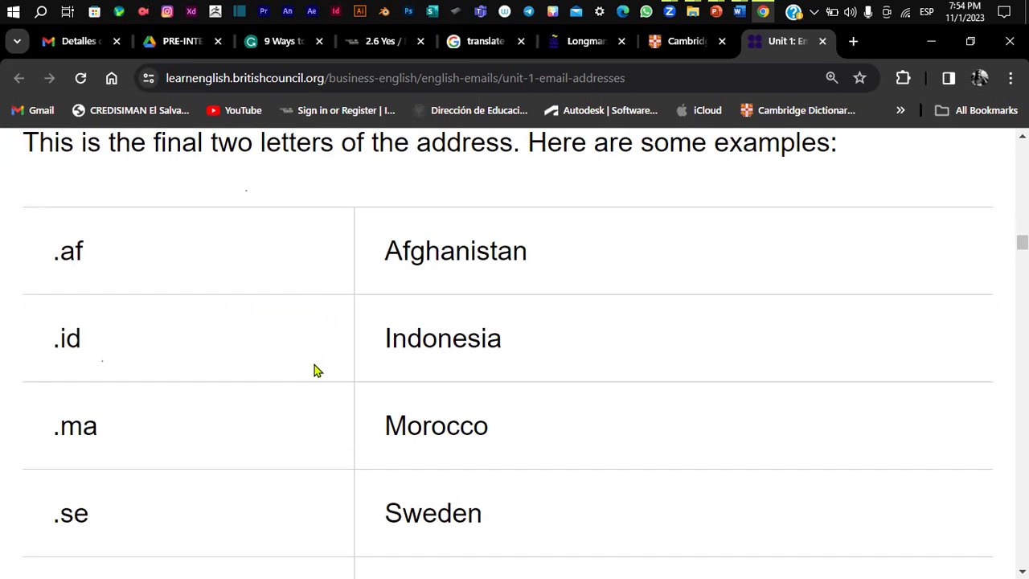
scroll(251, 407, "down", 1)
scroll(206, 425, "down", 1)
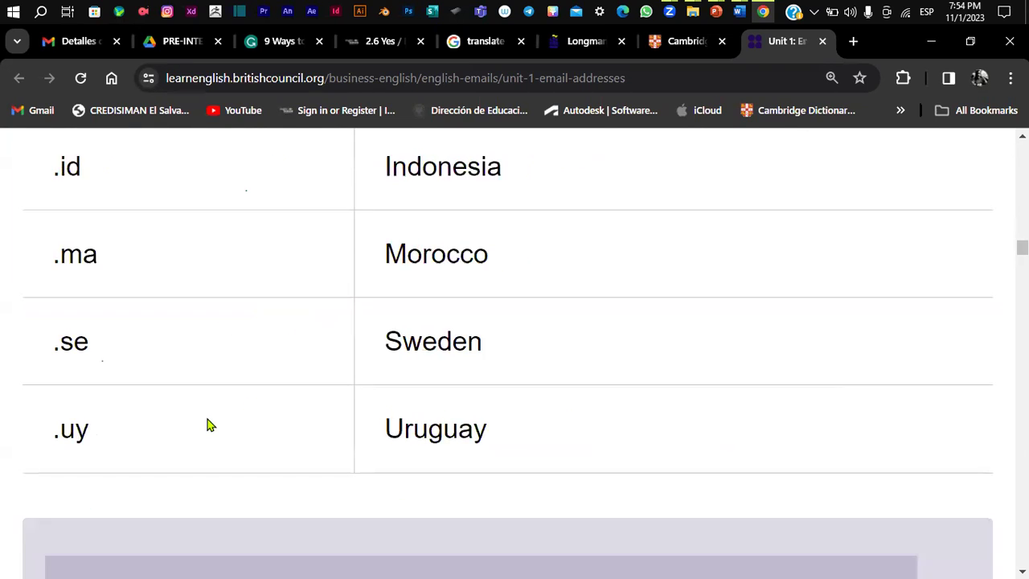
scroll(207, 425, "down", 2)
scroll(188, 422, "down", 1)
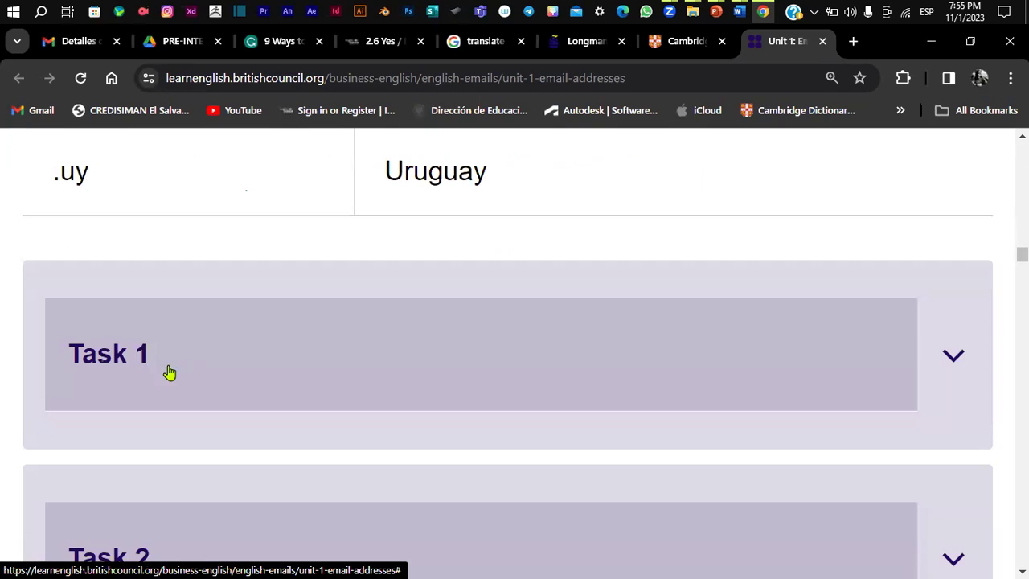
Expand Task 1 and highlight its instruction text.
left_click(126, 362)
scroll(127, 366, "down", 3)
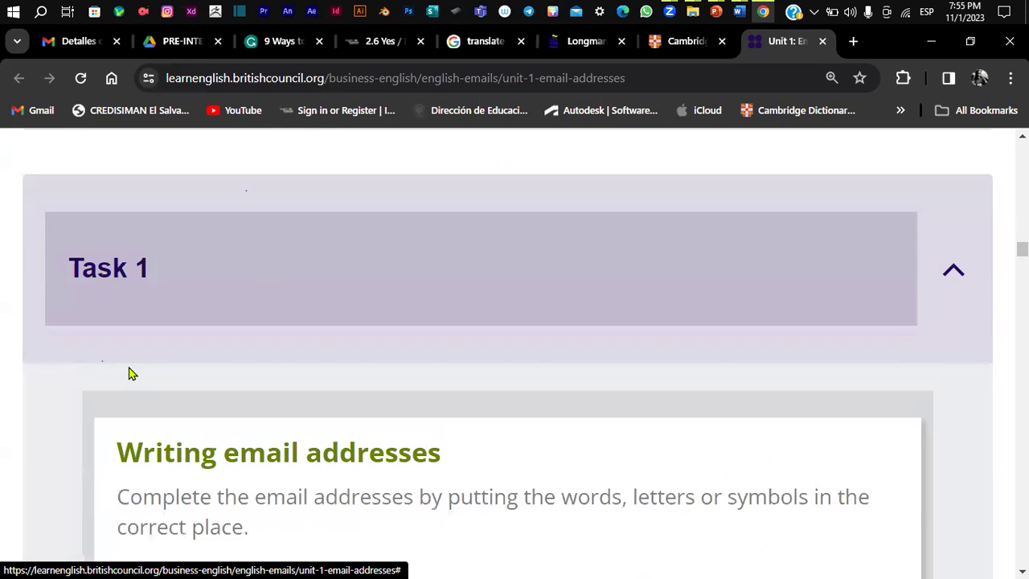
scroll(129, 274, "up", 1)
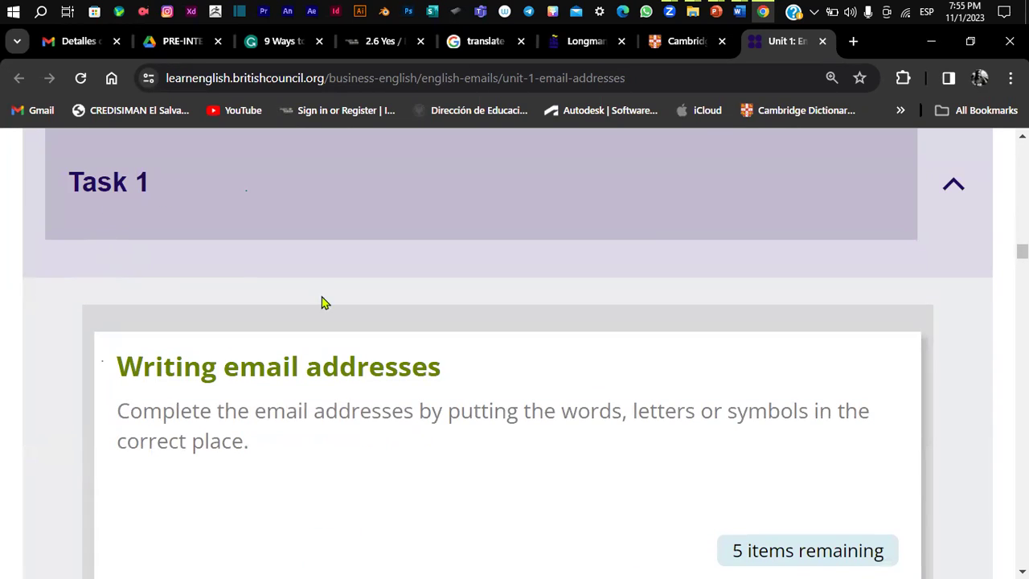
scroll(124, 220, "down", 1)
scroll(193, 280, "down", 1)
left_click_drag(127, 195, 470, 208)
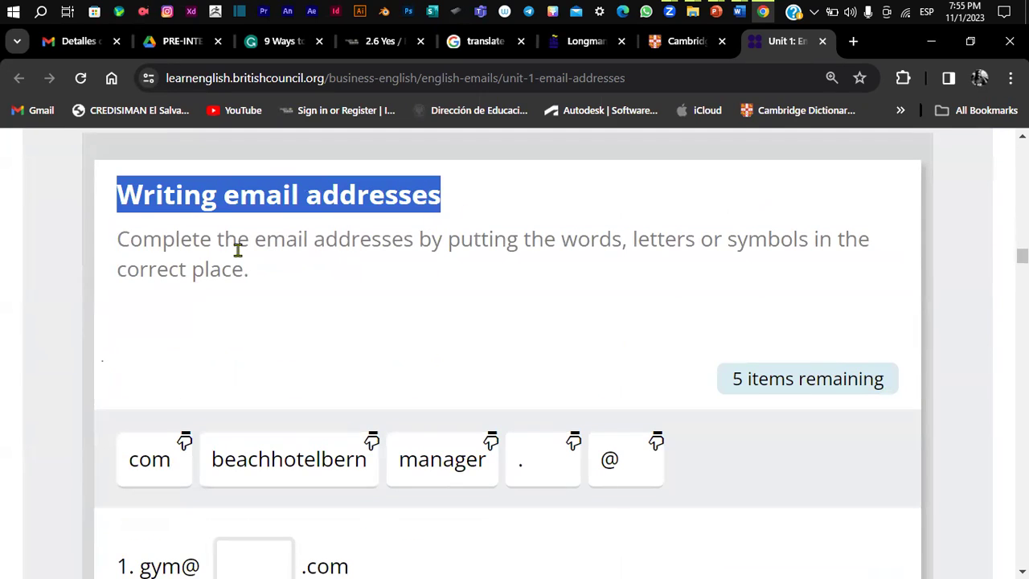
mouse_move(119, 239)
left_mouse_down()
mouse_move(271, 259)
mouse_move(188, 270)
left_mouse_up()
left_click(350, 287)
left_click_drag(127, 243, 335, 292)
scroll(324, 324, "up", 2)
Collapse Task 1, expand Task 2 and highlight its 'Saying email addresses' instruction sentence.
left_click(111, 217)
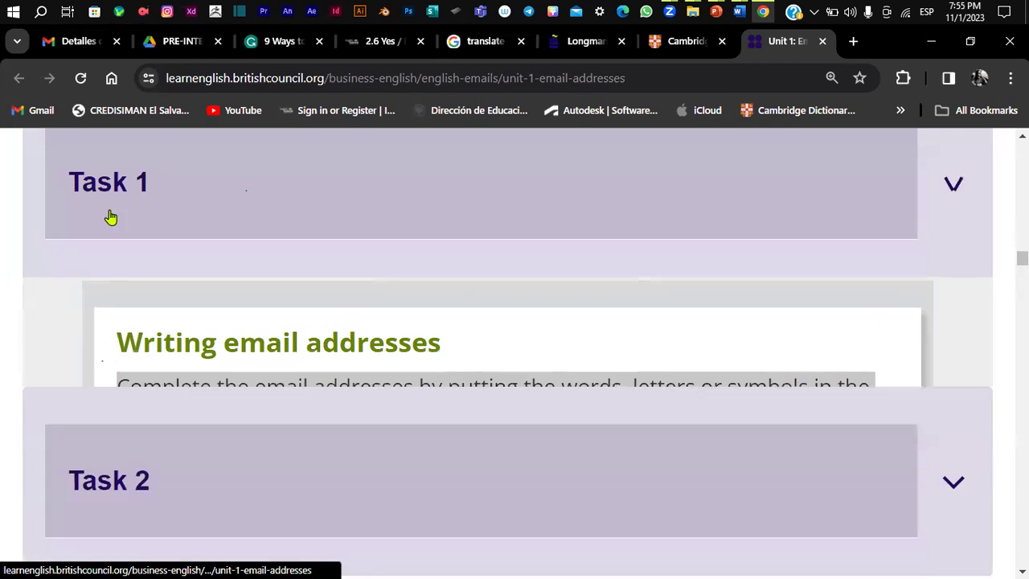
scroll(94, 246, "down", 1)
left_click(102, 257)
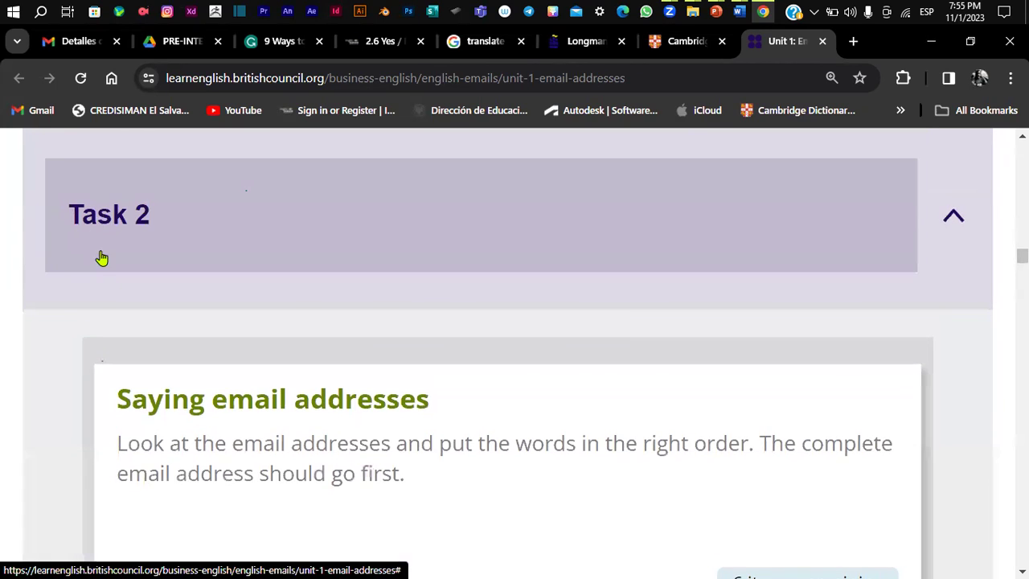
scroll(98, 278, "down", 2)
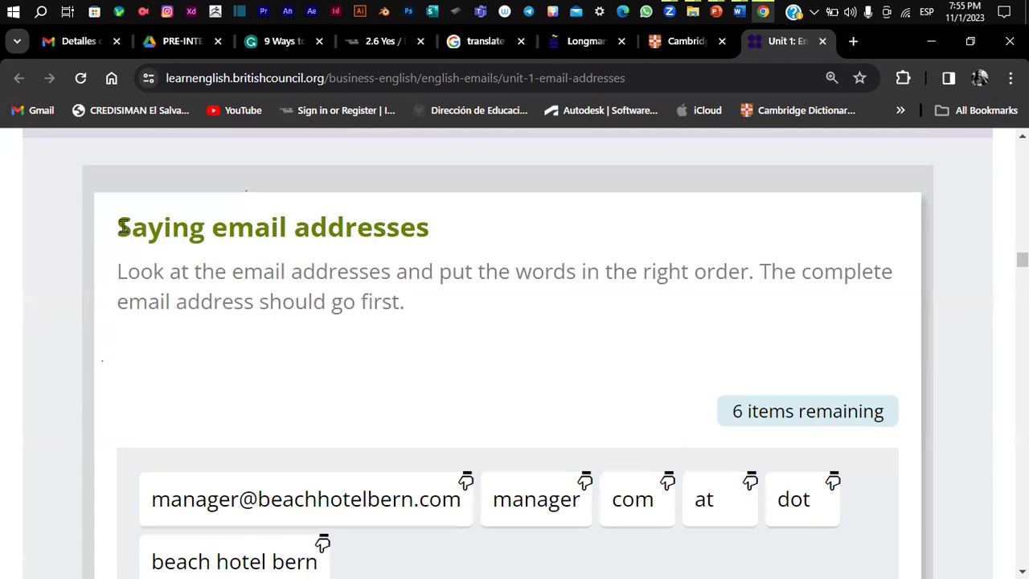
left_click_drag(122, 227, 434, 238)
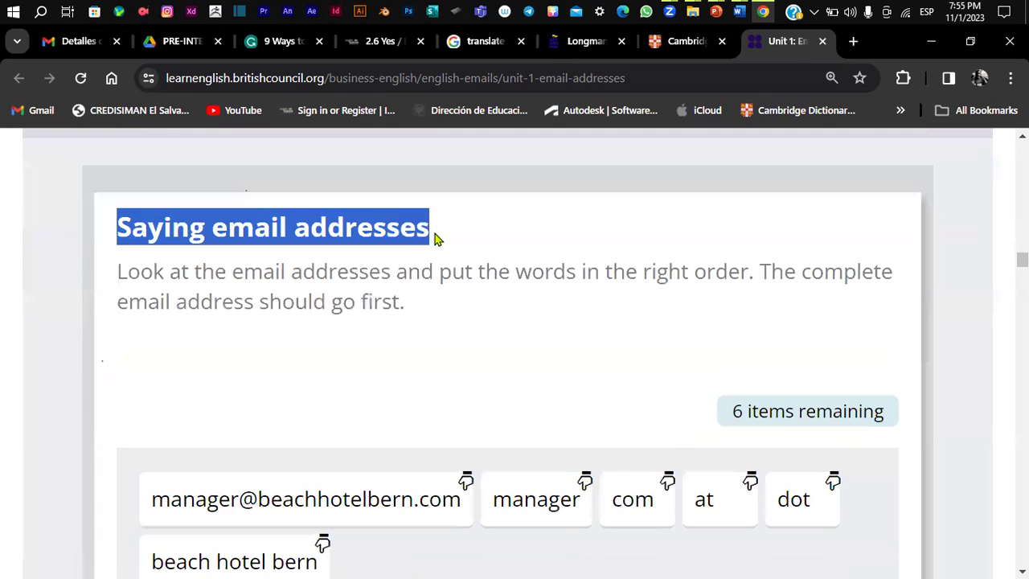
scroll(335, 328, "down", 1)
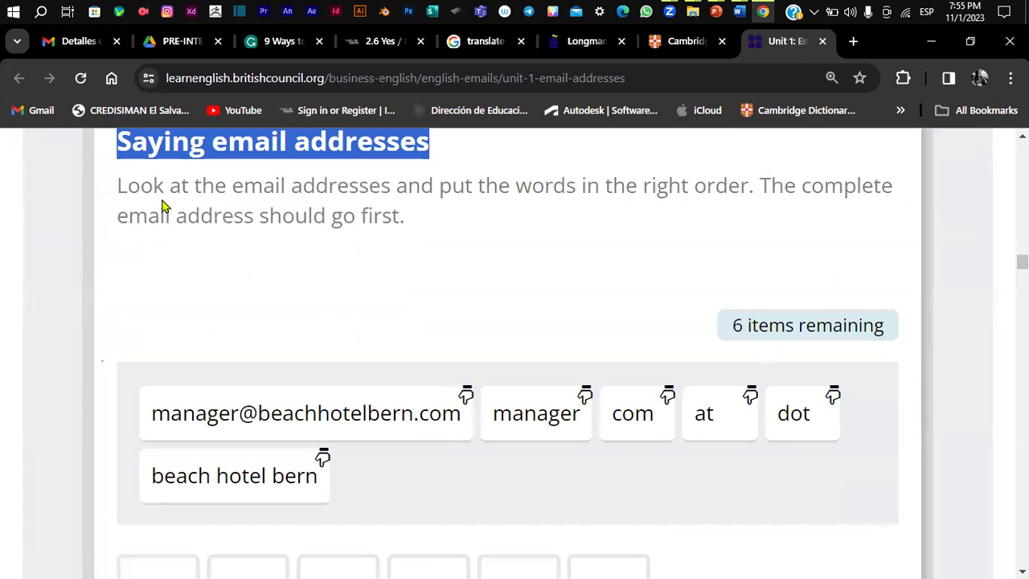
left_click_drag(118, 186, 424, 222)
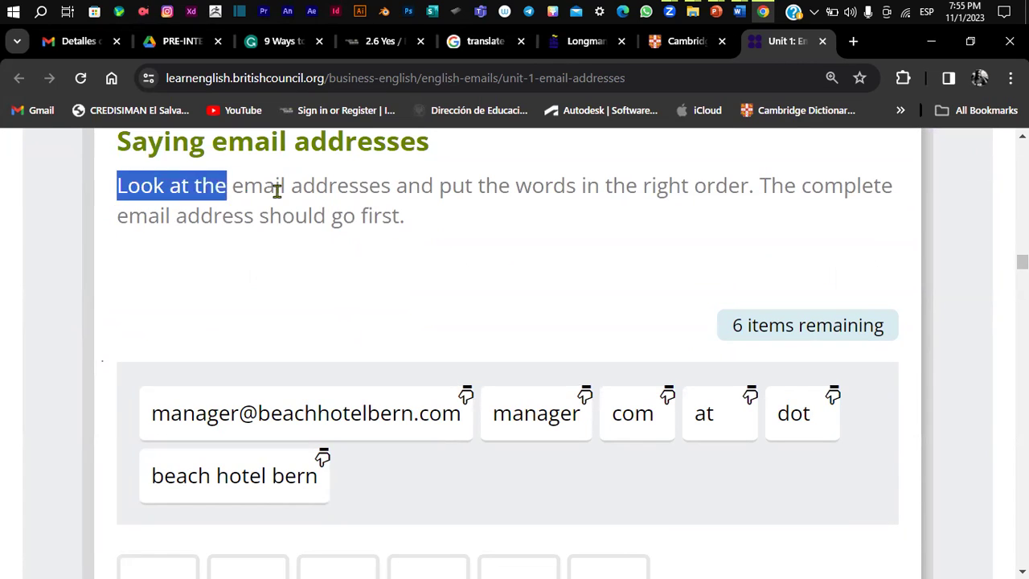
left_click(436, 239)
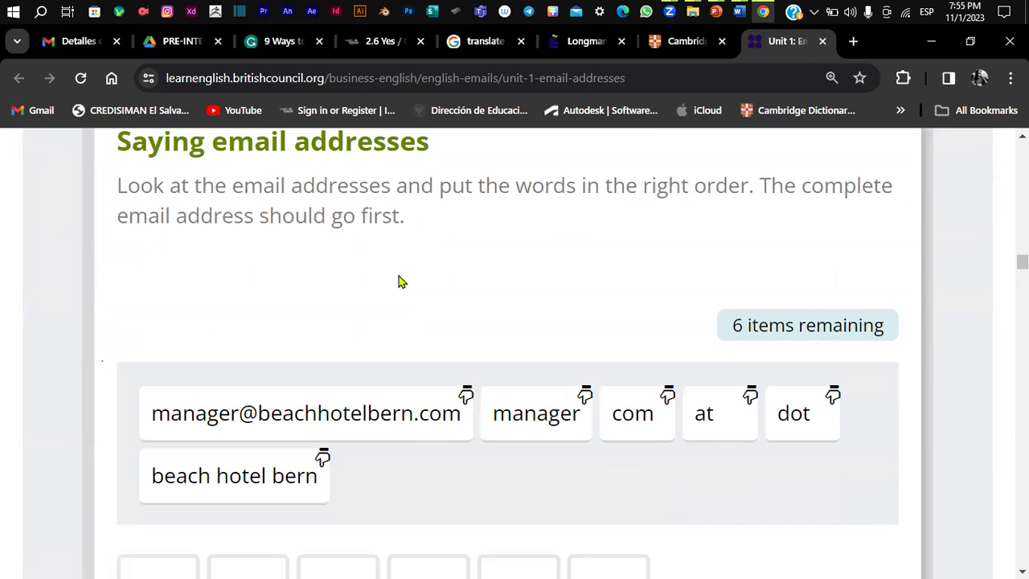
left_click_drag(418, 228, 131, 203)
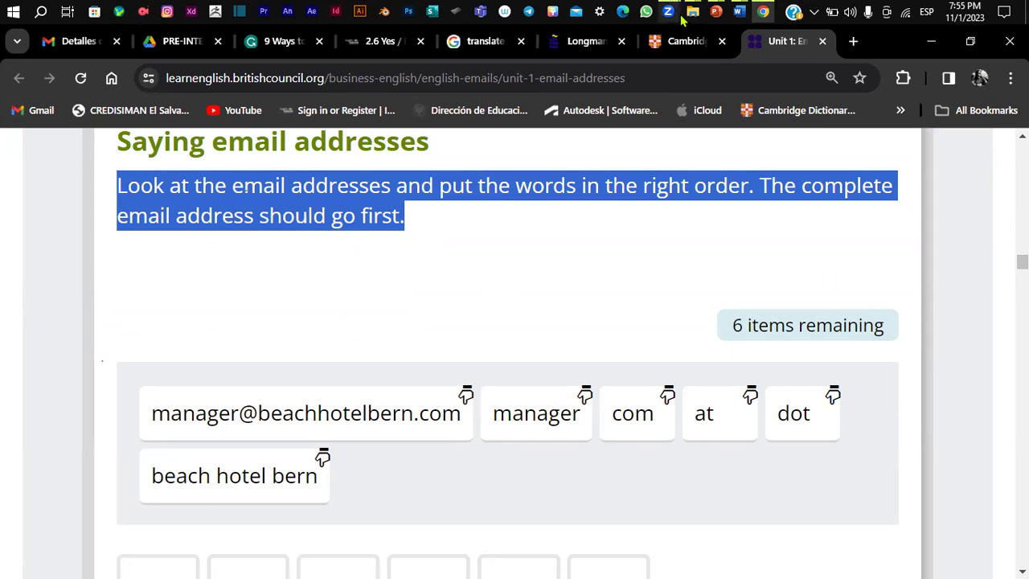
Replace all the CLASS_NOTES text with the pasted Task 2 instruction sentence.
left_click(739, 12)
left_click(706, 111)
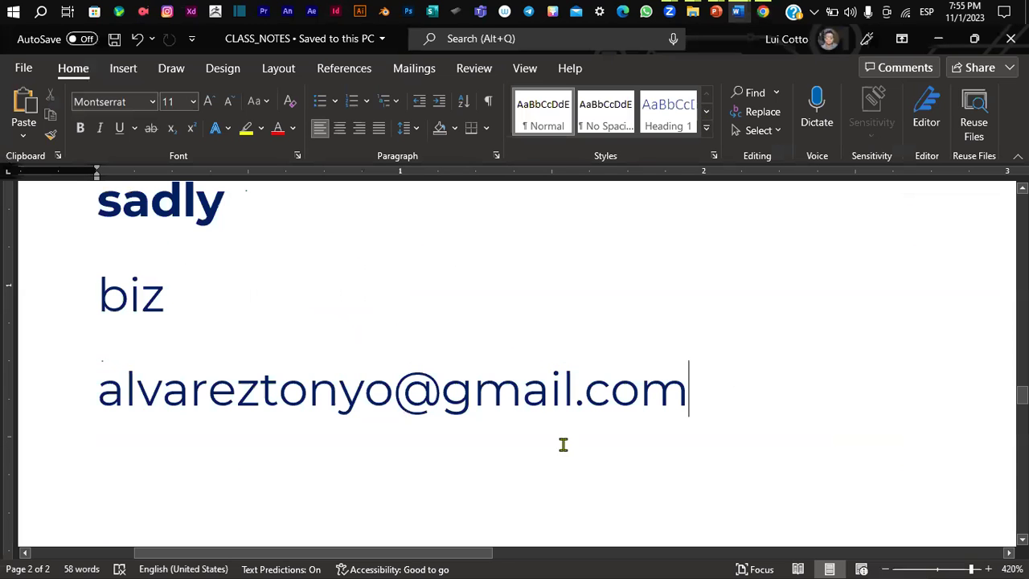
key("Return")
key("Return")
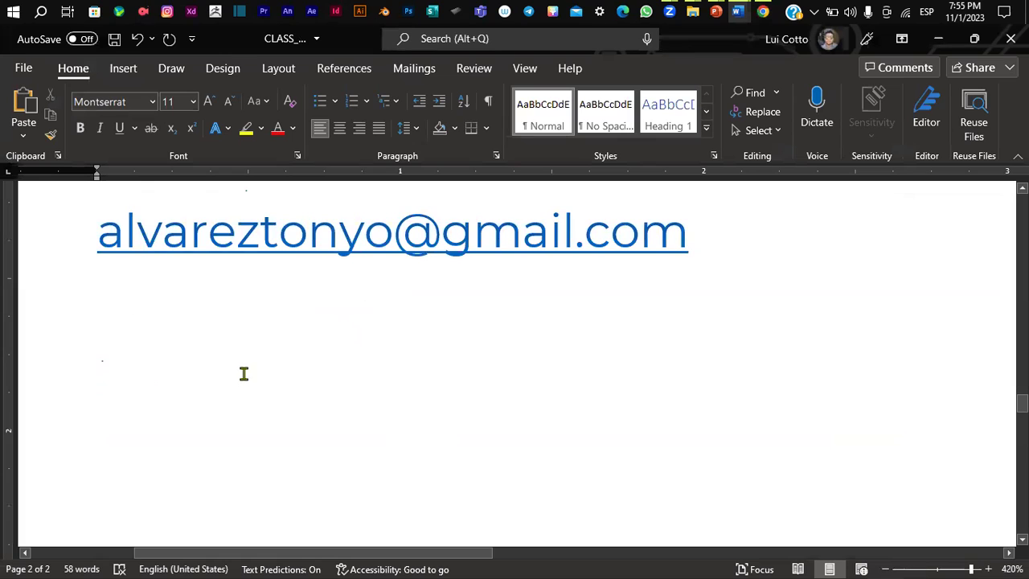
scroll(482, 298, "down", 12, "ctrl")
scroll(438, 306, "down", 5, "ctrl")
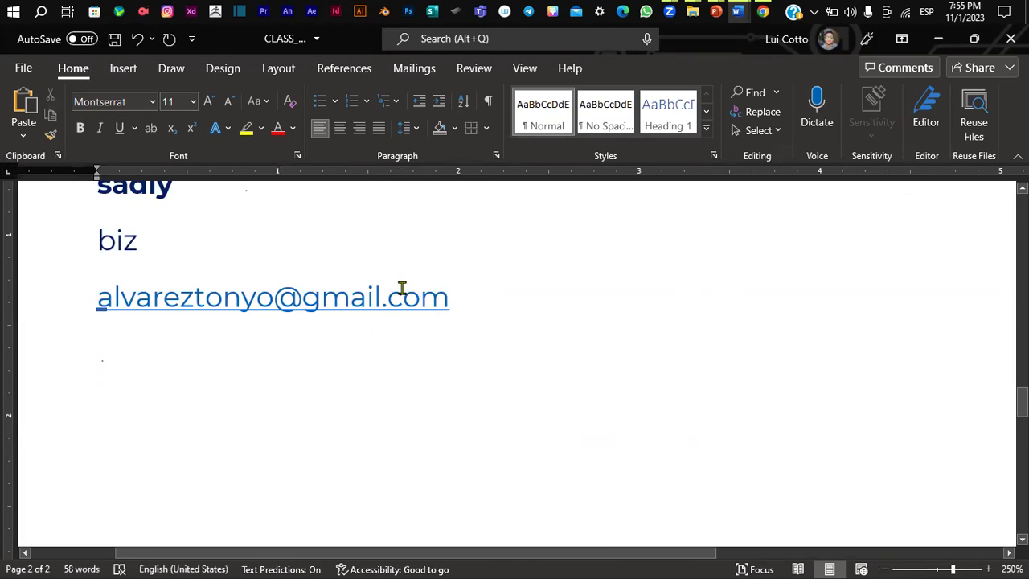
double_click(402, 294)
key("ctrl+a")
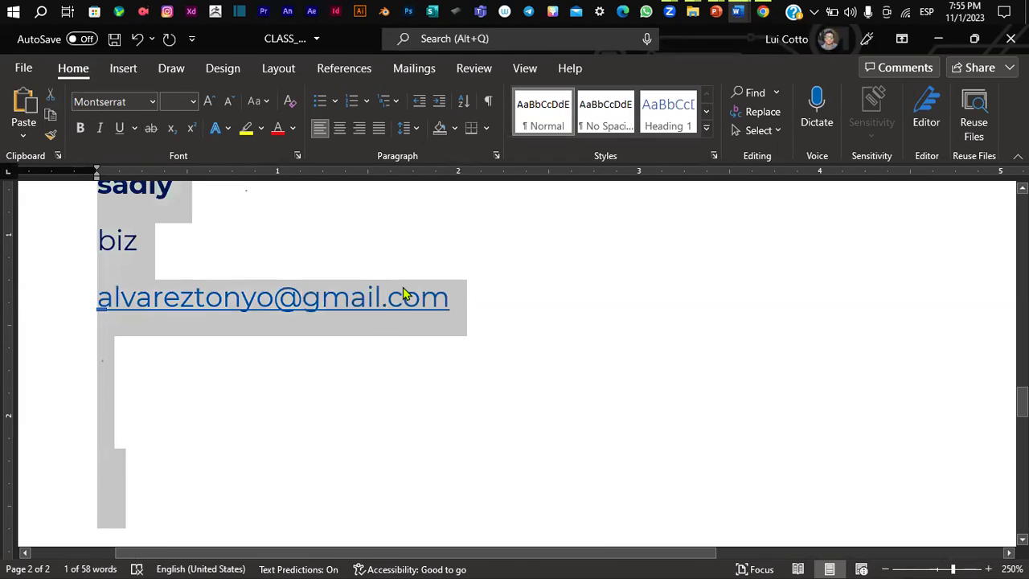
key("Delete")
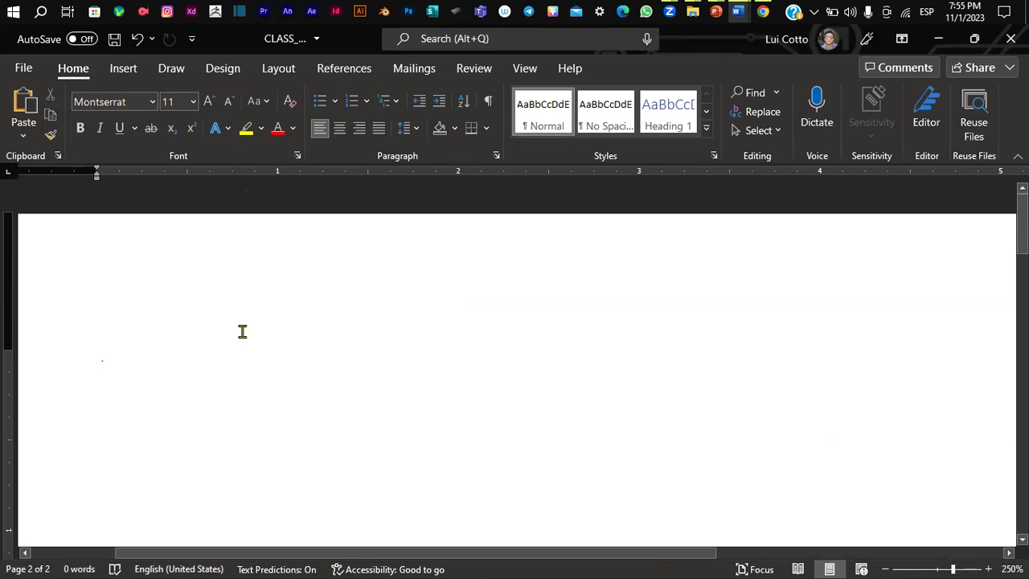
key("ctrl+v")
scroll(321, 395, "down", 5, "ctrl")
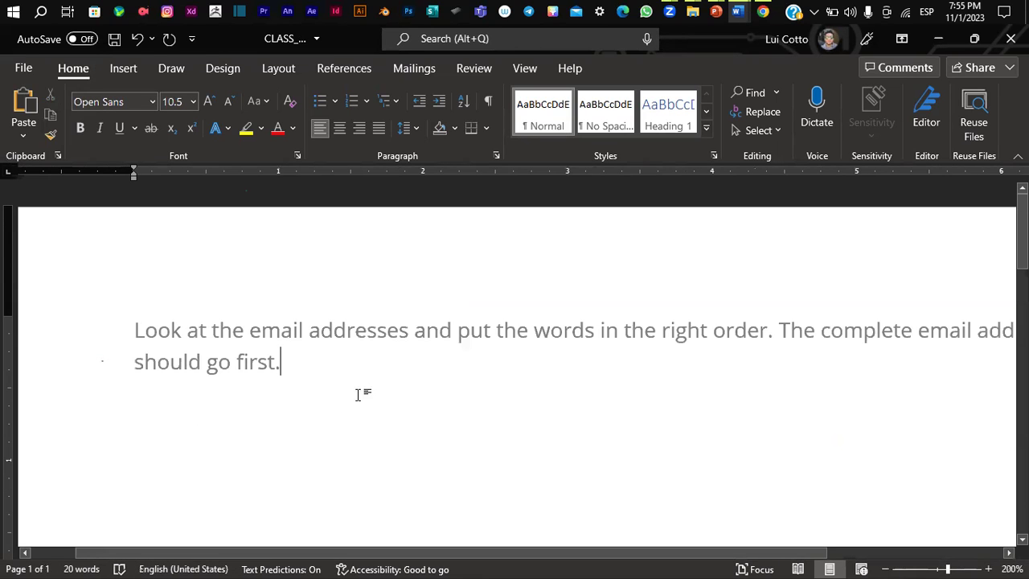
Select the pasted sentence and have Word's Read Aloud speak it.
left_click_drag(342, 370, 166, 315)
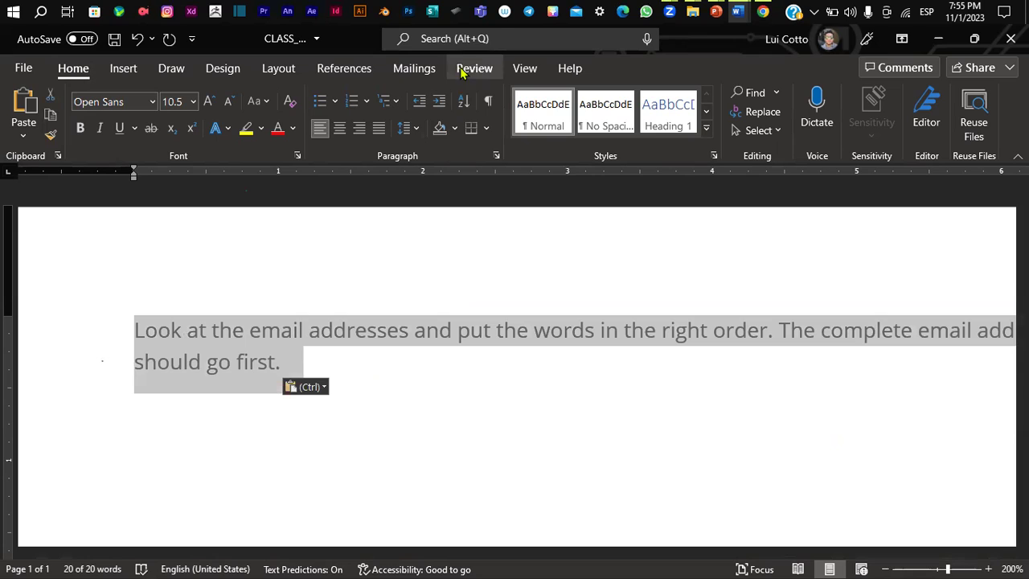
left_click(449, 41)
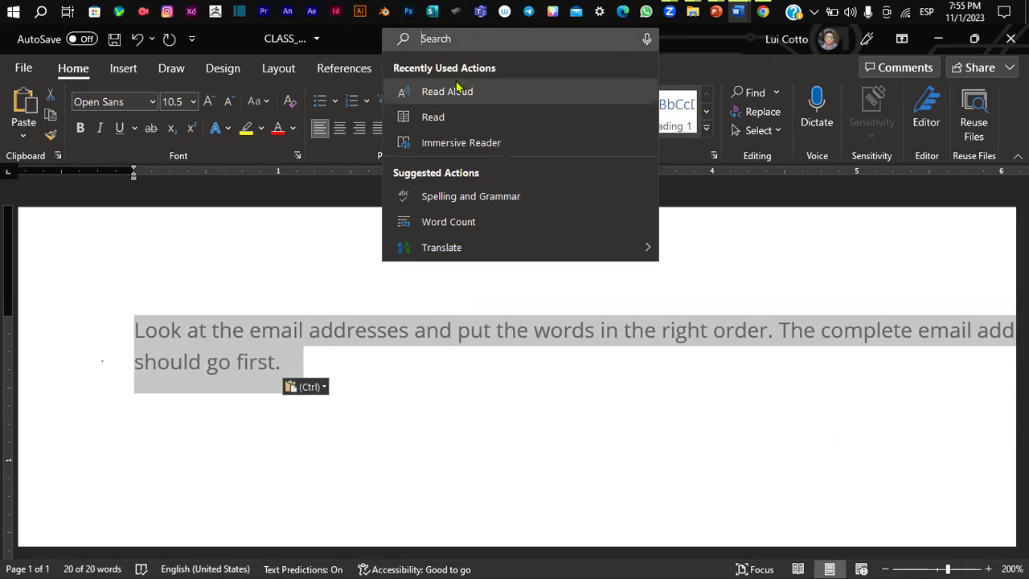
left_click(447, 93)
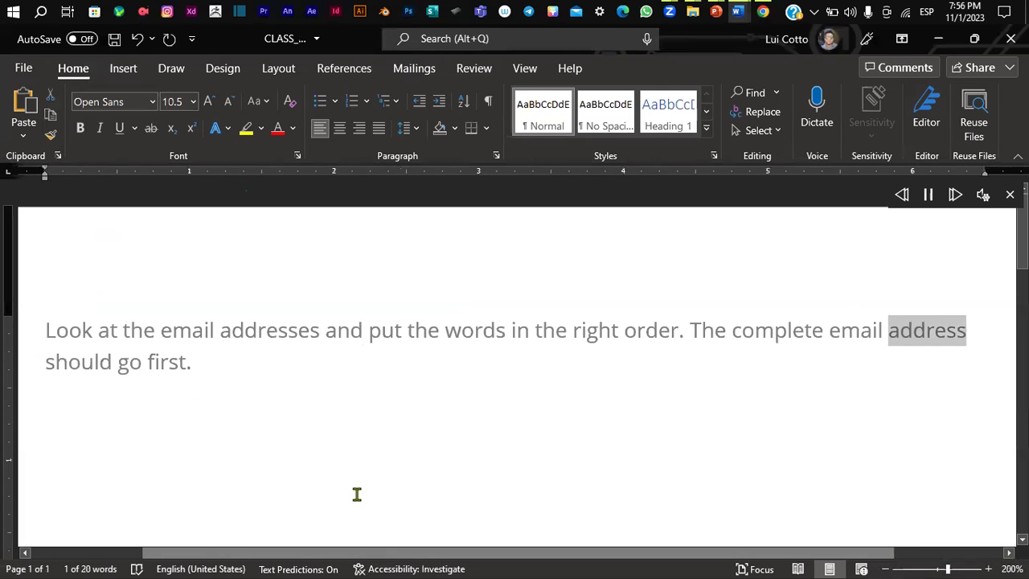
left_click(764, 11)
Expand Task 3, Understanding email addresses, and highlight its question text.
scroll(225, 275, "down", 1)
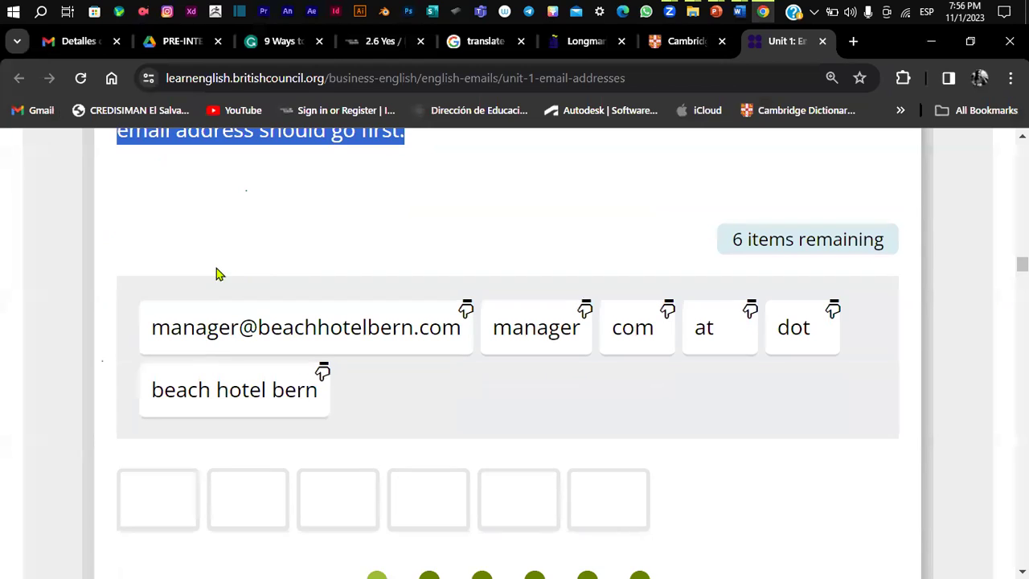
scroll(161, 270, "down", 1)
scroll(383, 277, "down", 1)
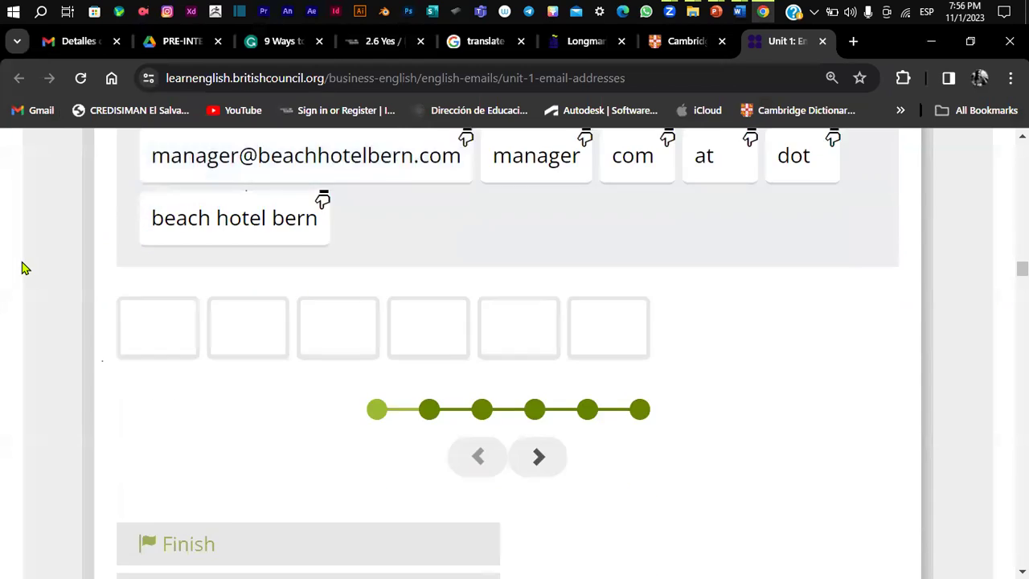
scroll(21, 266, "down", 3)
scroll(21, 266, "down", 3)
scroll(37, 283, "down", 3)
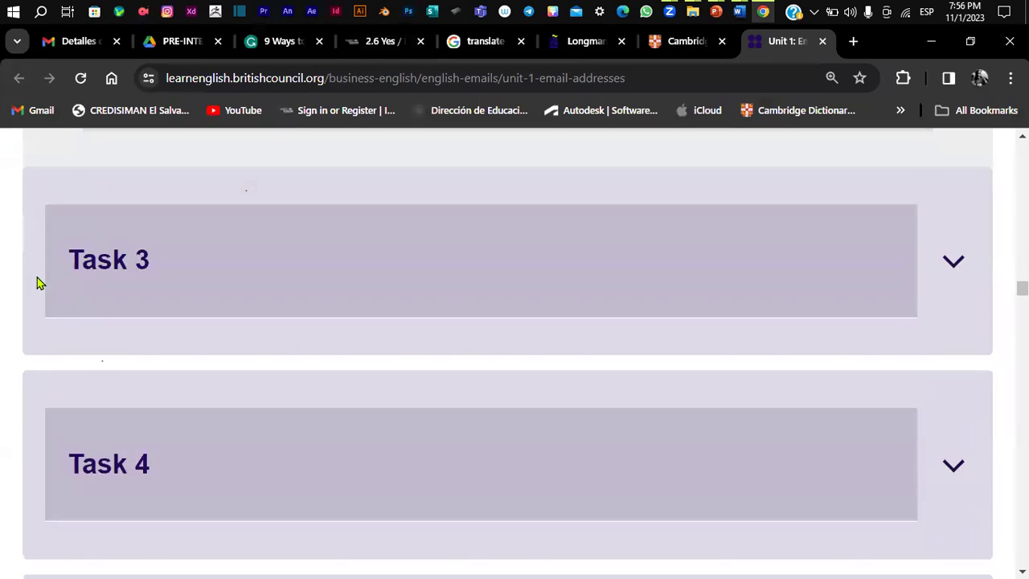
left_click(96, 260)
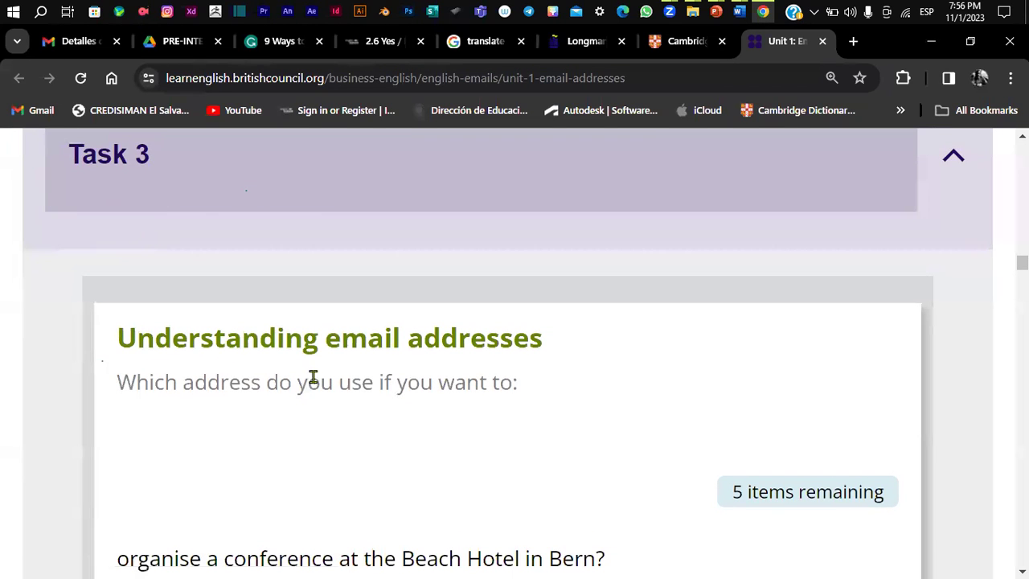
scroll(121, 233, "down", 1)
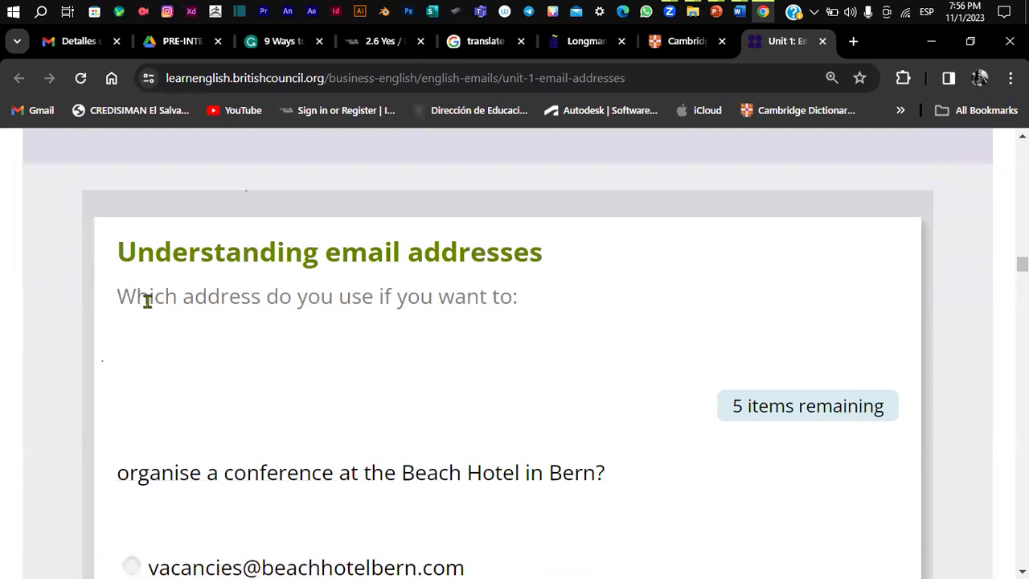
left_click_drag(121, 301, 487, 308)
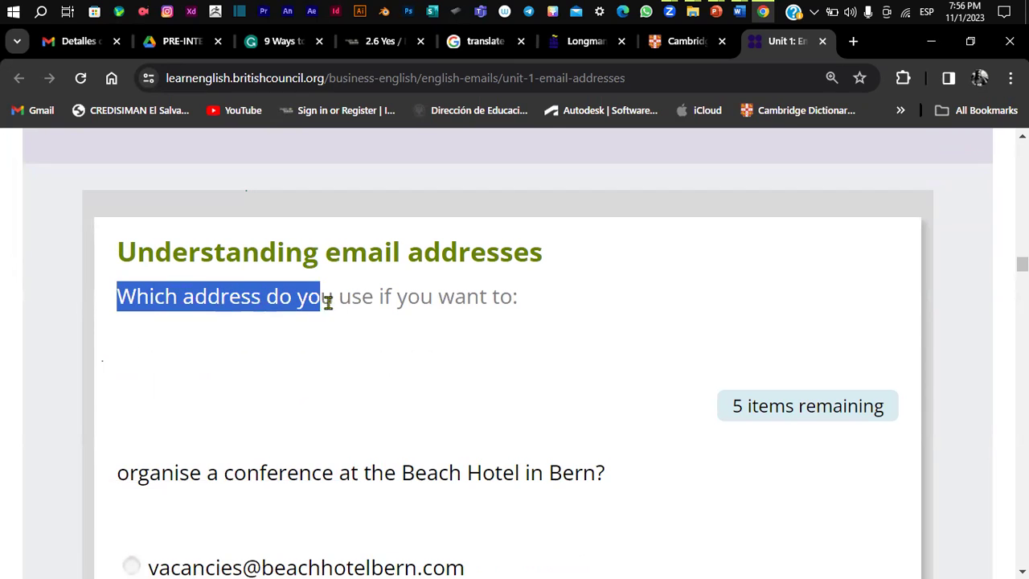
Scroll further down the lesson toward the Task 4 ordering exercise.
scroll(426, 313, "down", 2)
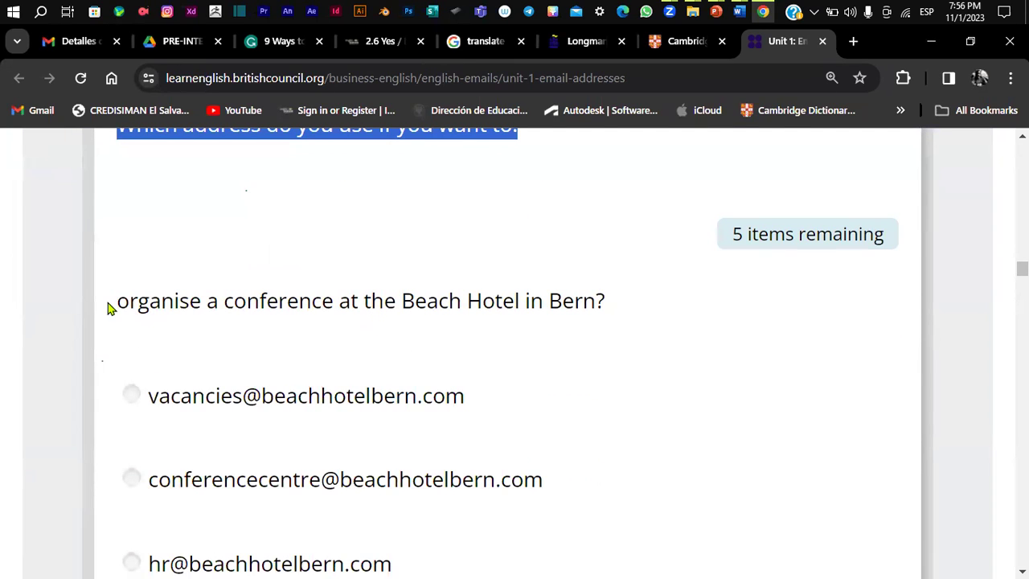
scroll(379, 330, "down", 1)
scroll(179, 446, "down", 2)
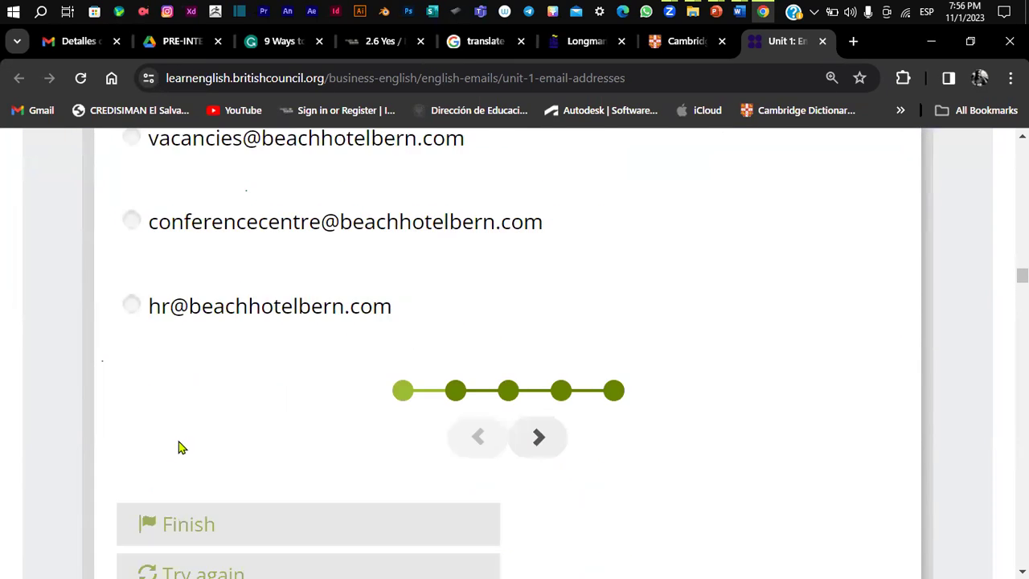
scroll(208, 406, "down", 2)
scroll(262, 400, "down", 3)
scroll(154, 310, "down", 3)
Expand Task 4's ordering exercise and zoom the page out two steps.
left_click(153, 310)
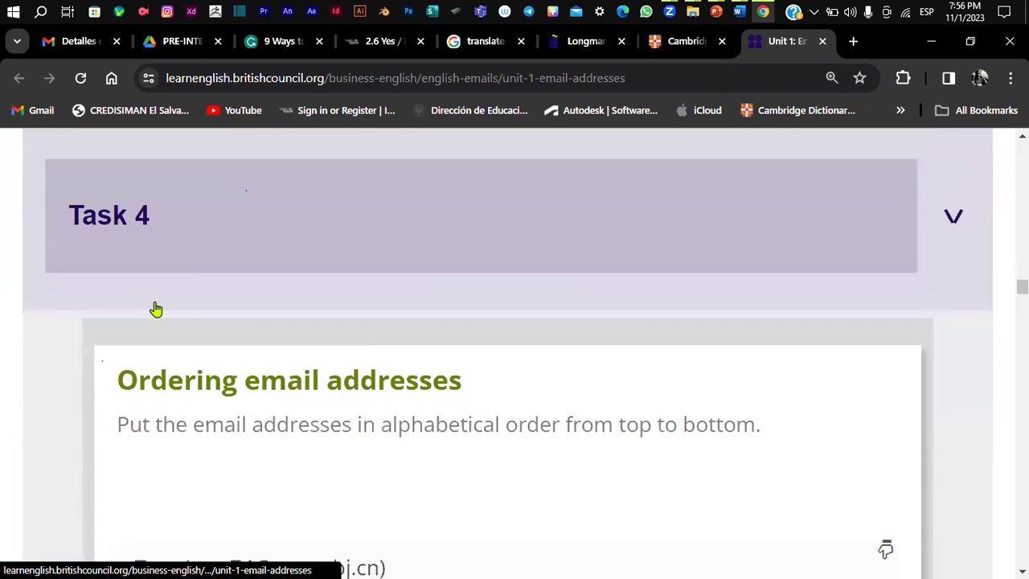
scroll(219, 374, "down", 1)
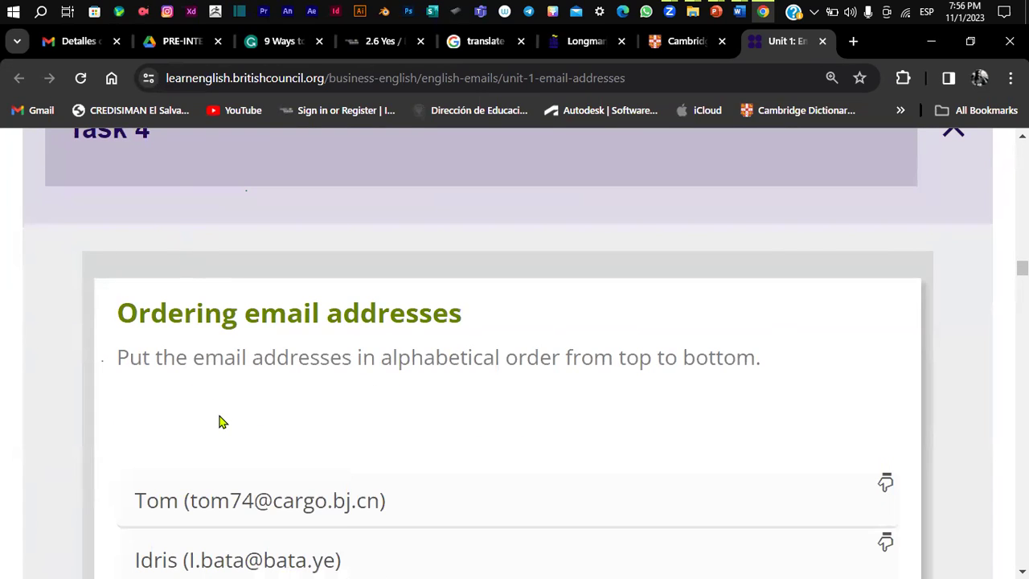
key("ctrl+minus")
key("ctrl+minus")
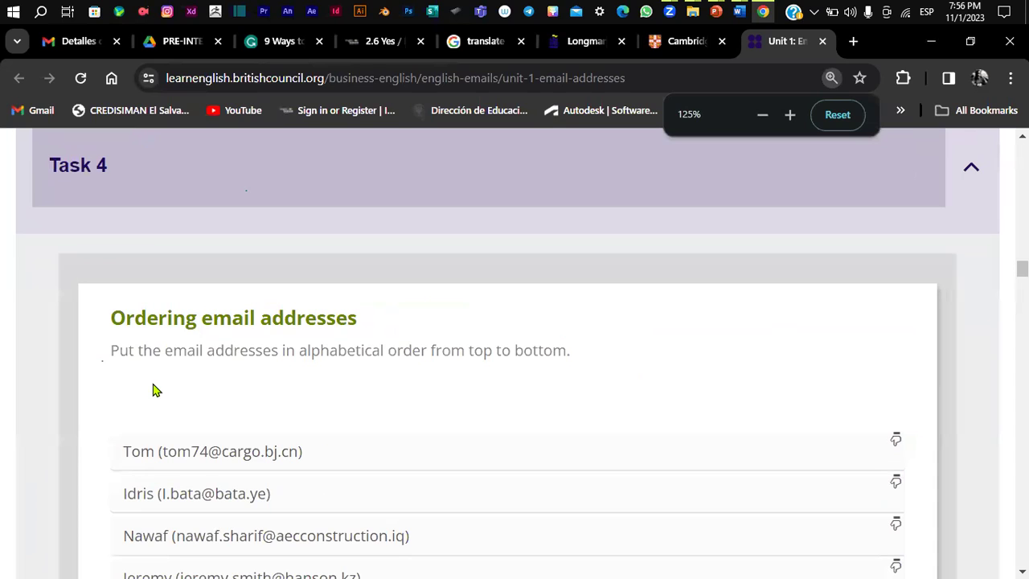
key("ctrl+minus")
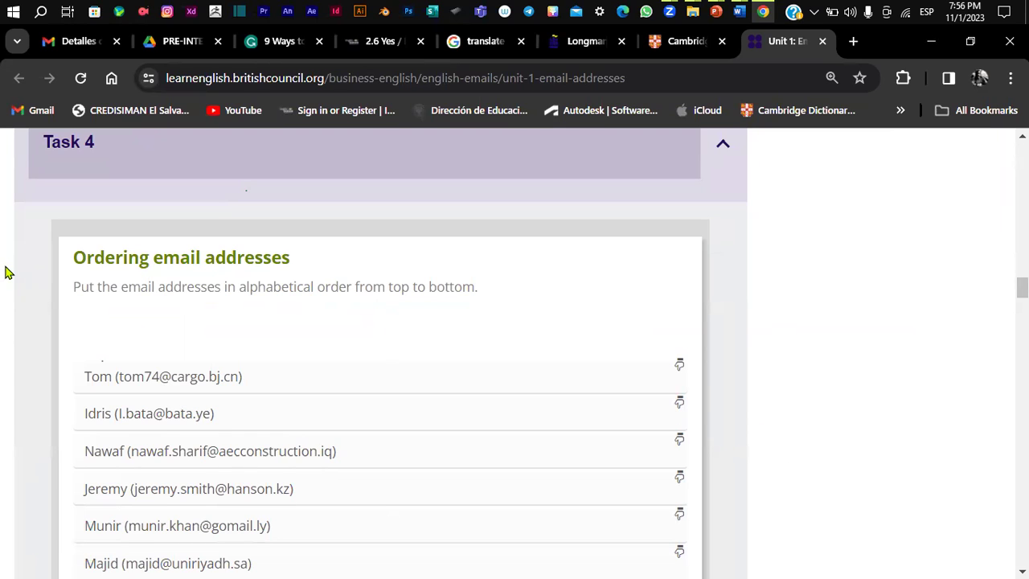
Expand Task 5, the Understanding domain names exercise.
scroll(47, 316, "up", 1)
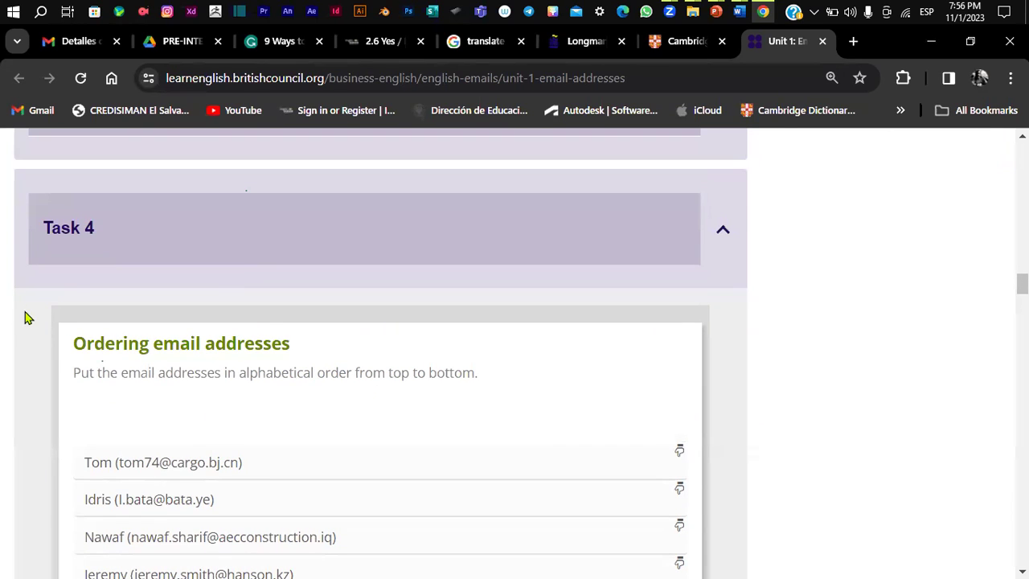
scroll(25, 319, "down", 1)
scroll(25, 319, "down", 4)
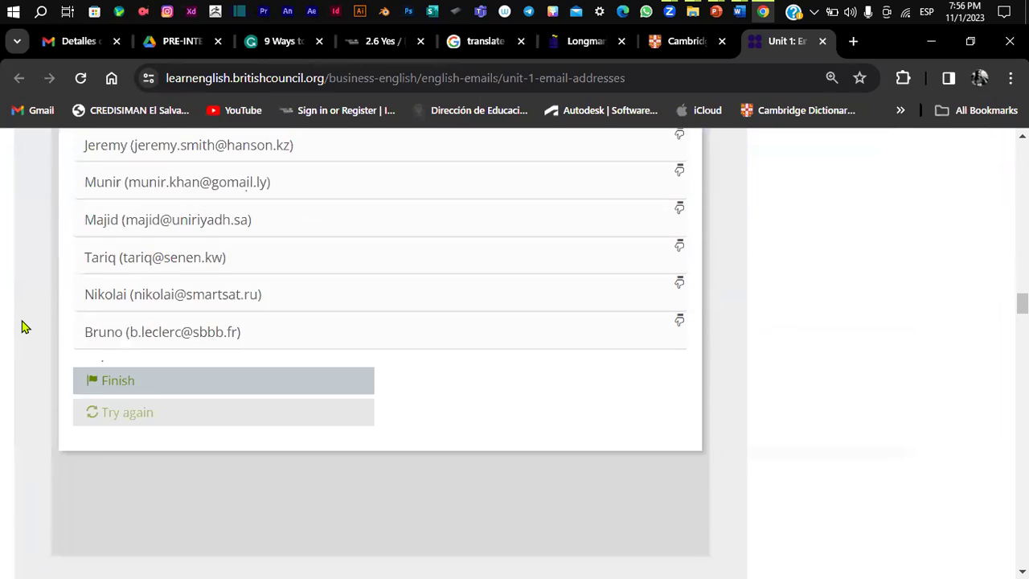
scroll(23, 324, "down", 3)
scroll(22, 324, "down", 2)
left_click(56, 228)
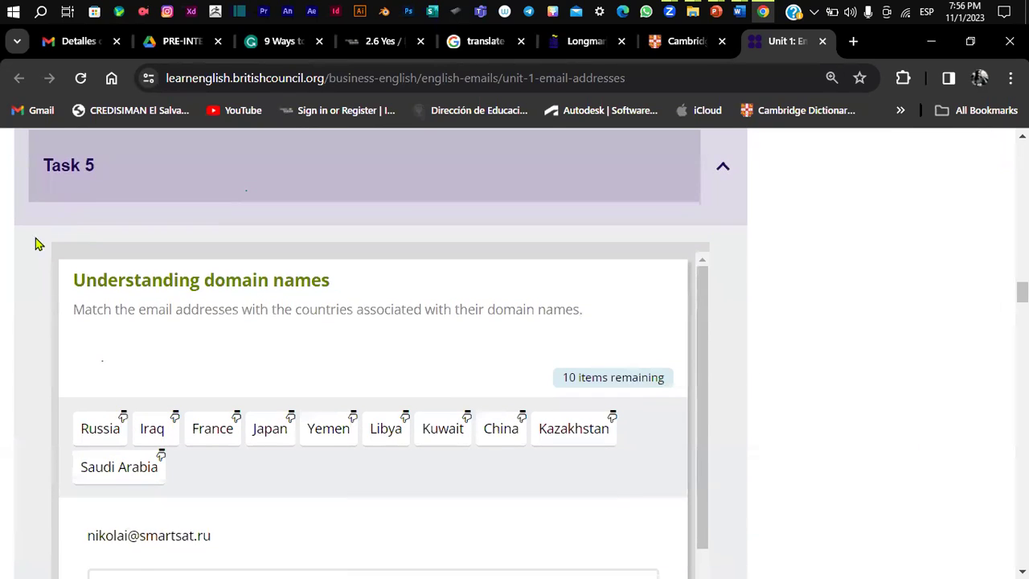
Scroll back up to the 'Saying email addresses' explanation of @, dot and underscore.
scroll(24, 274, "down", 3)
scroll(118, 394, "down", 1)
scroll(117, 393, "down", 1)
scroll(117, 393, "up", 1)
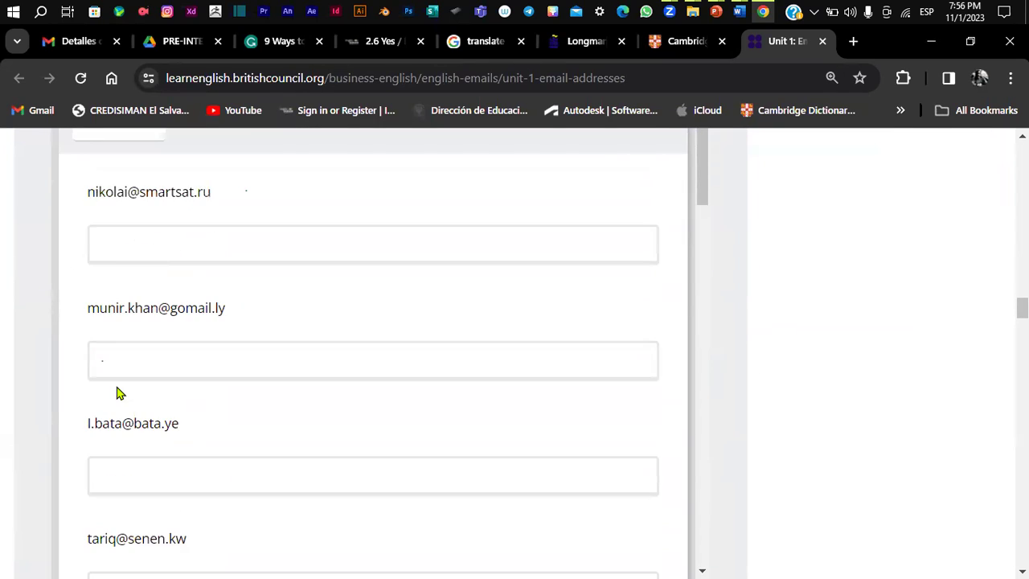
scroll(542, 422, "up", 4)
scroll(848, 404, "up", 1)
scroll(828, 391, "up", 5)
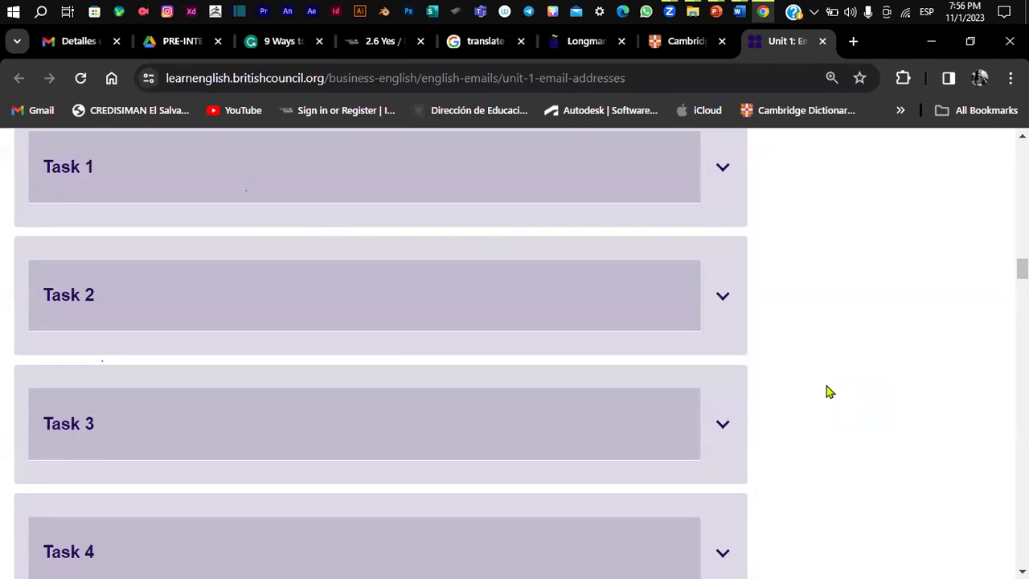
scroll(809, 389, "up", 5)
scroll(809, 389, "up", 5)
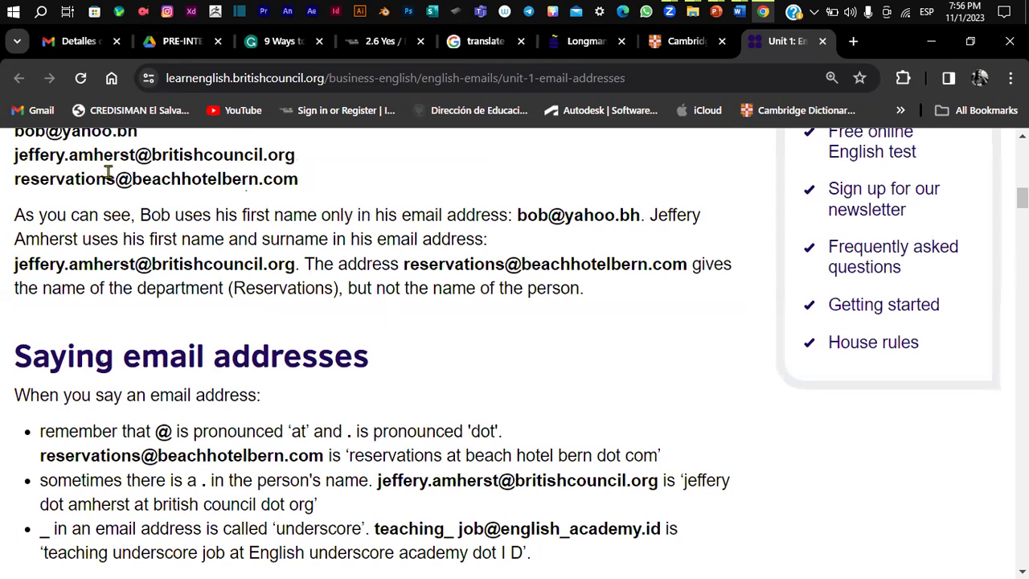
Resume the PowerPoint slideshow, advance to the Links slide, then switch back to the browser.
left_click(715, 11)
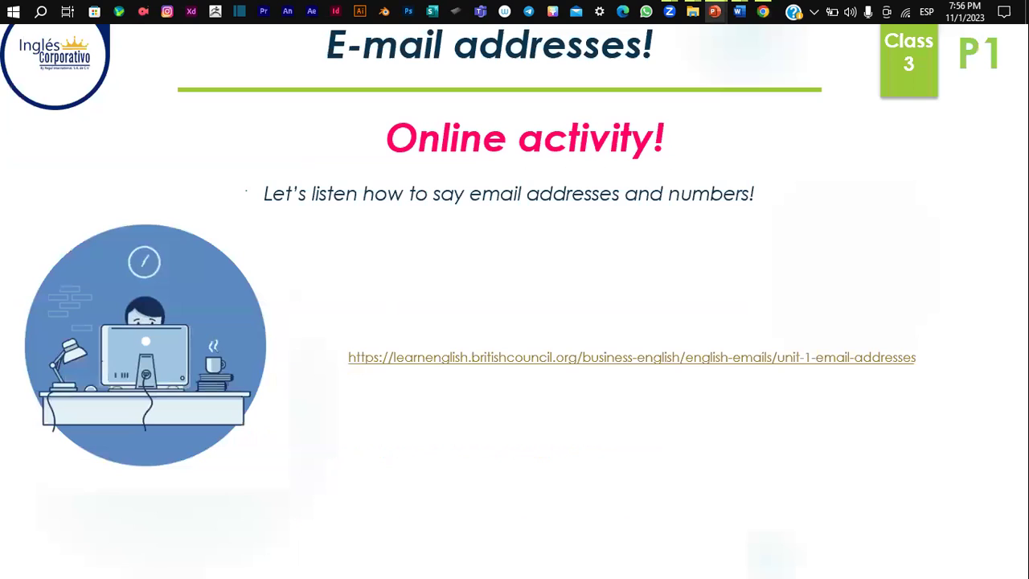
left_click(527, 344)
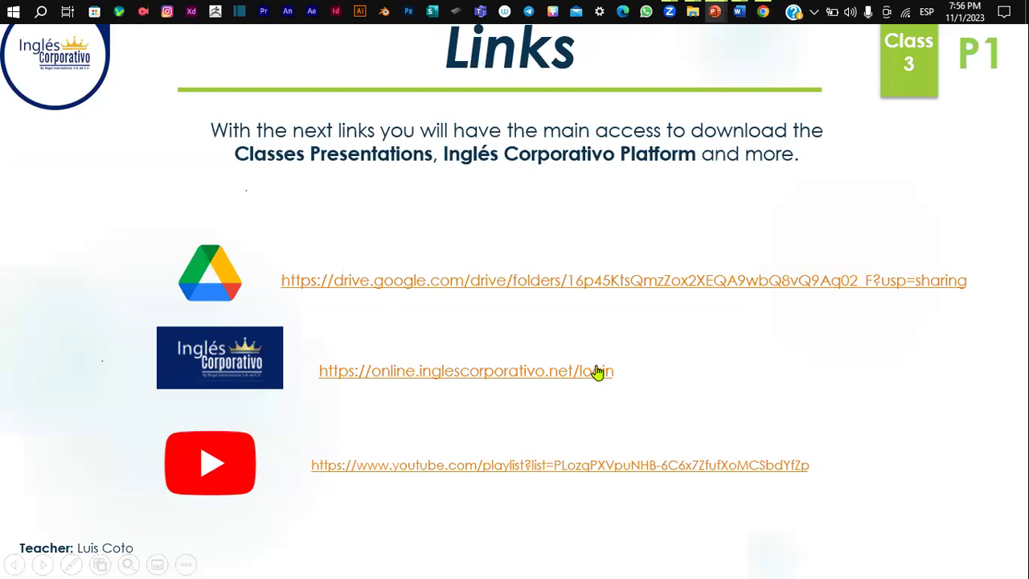
key("alt+Tab")
In the editing view, go through slide 14, Links, to closing slide 15, 'That's it for today!'.
left_click(716, 11)
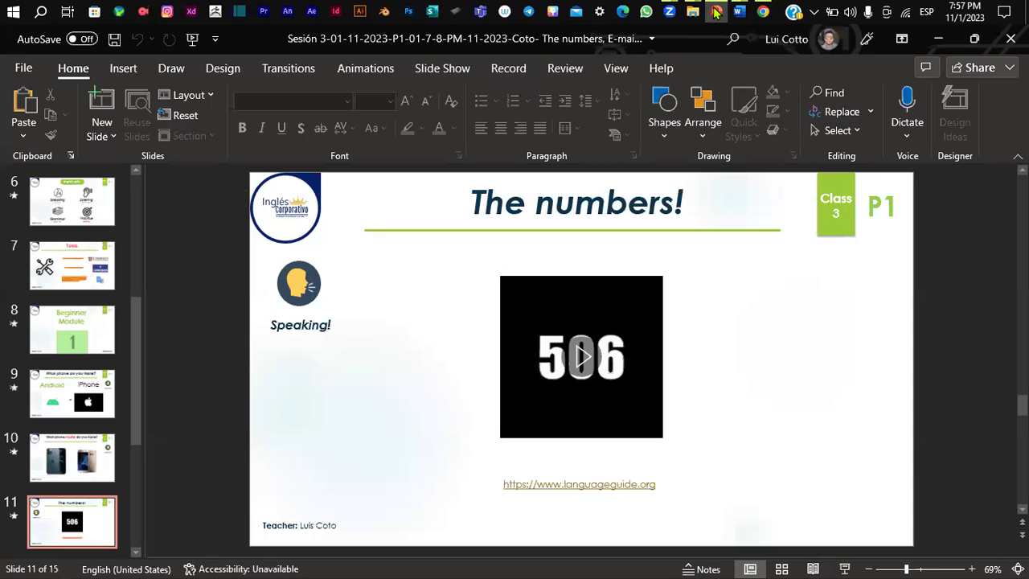
scroll(135, 451, "down", 5)
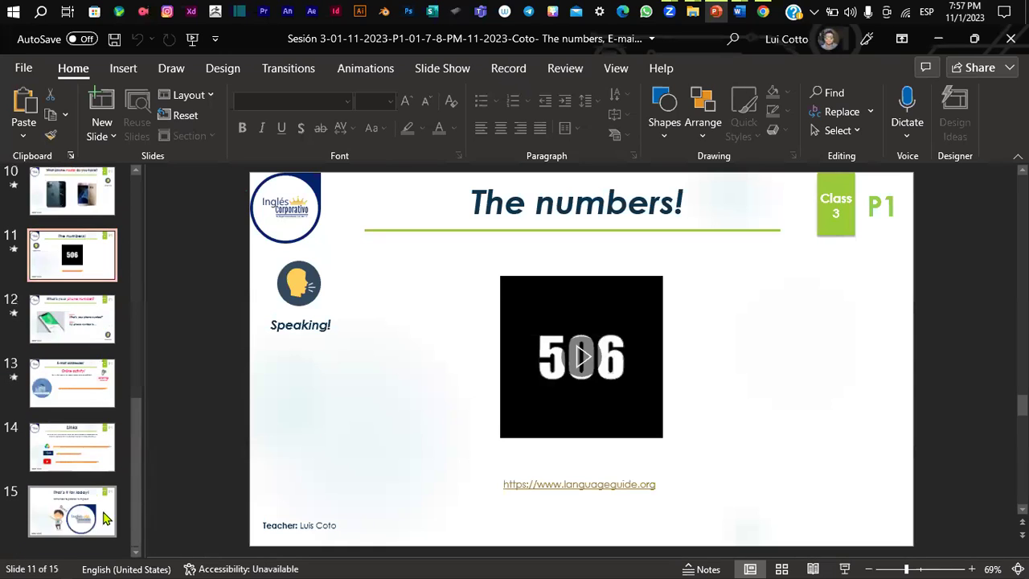
left_click(89, 455)
left_click(89, 496)
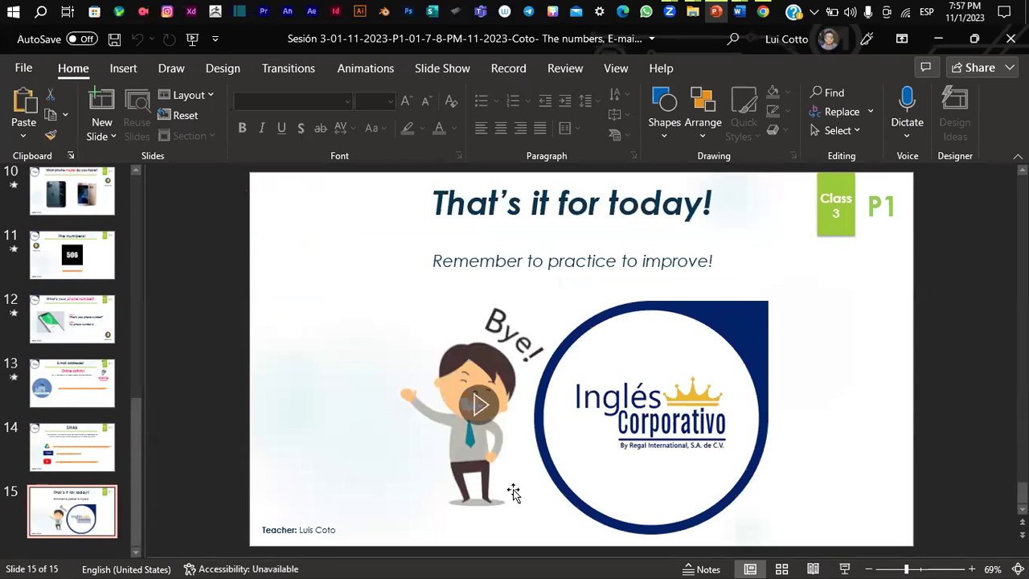